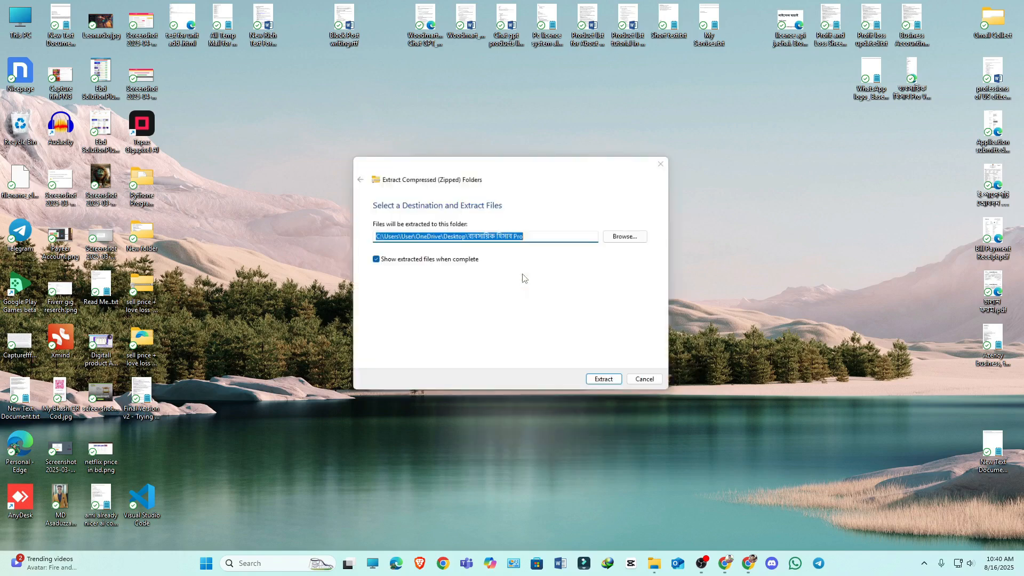
Extract the zipped ব্যবসায়িক হিসাব Pro folder to the desktop and place the extracted folder beside the zip file
click(606, 380)
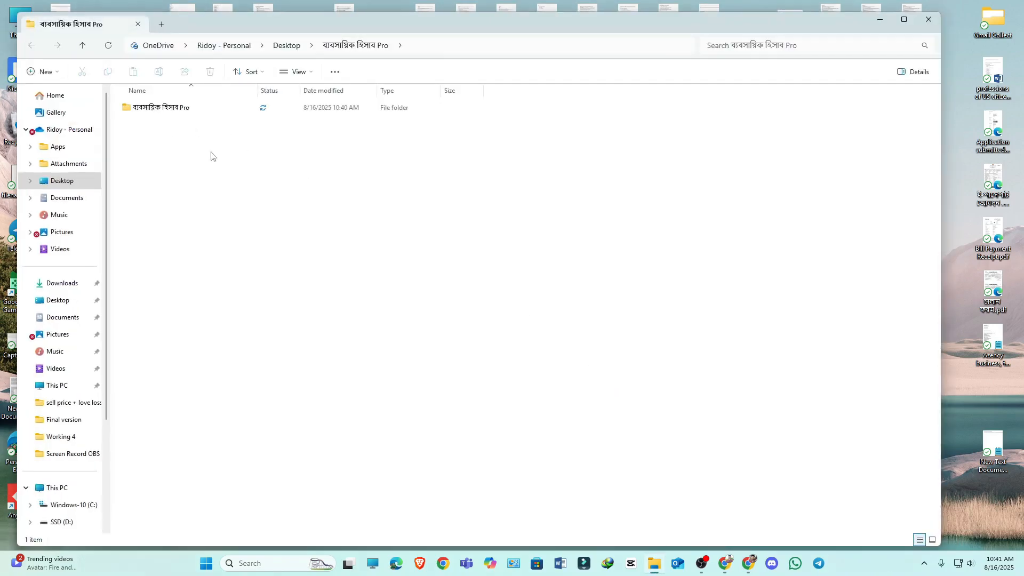
click(927, 20)
drag(140, 447, 386, 185)
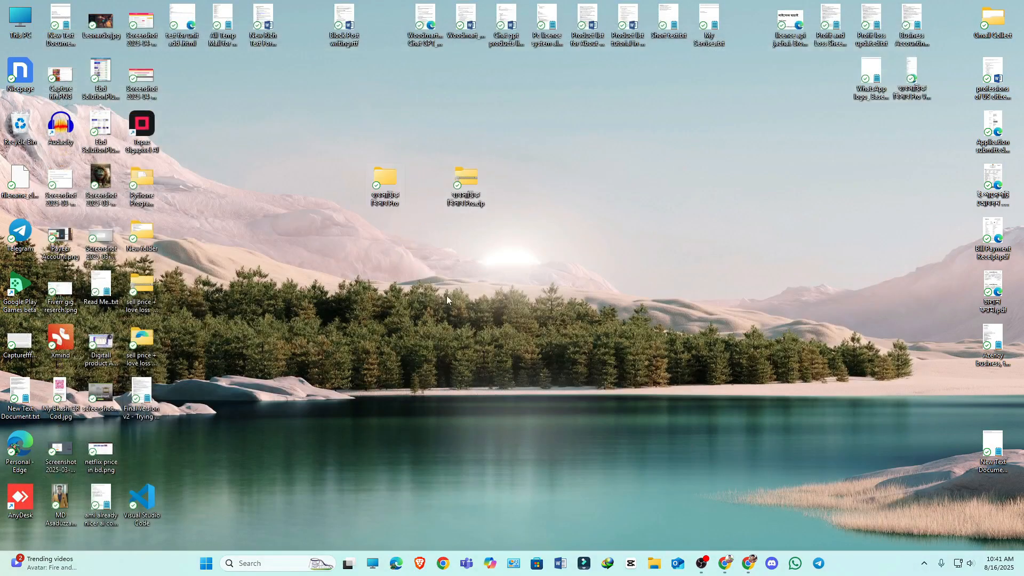
Open the extracted ব্যবসায়িক হিসাব Pro folder and its inner folder of the same name, and look over the HTML and PDF files
double_click(390, 187)
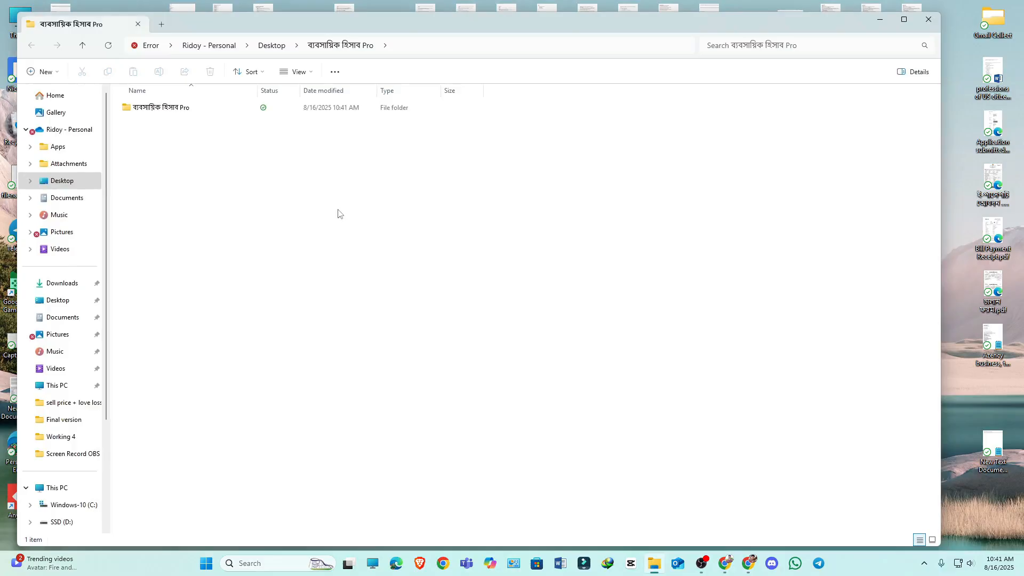
double_click(195, 105)
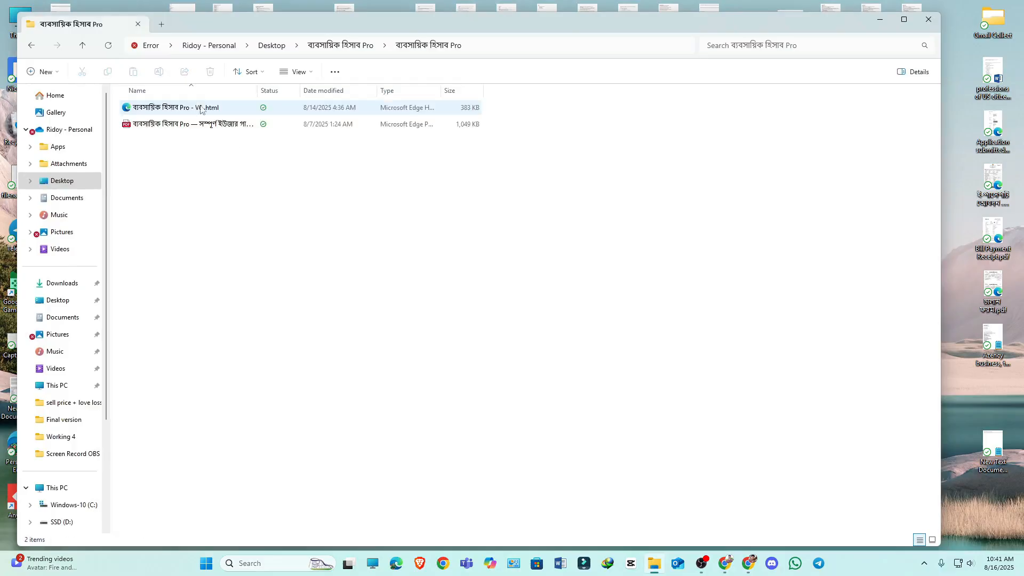
click(188, 109)
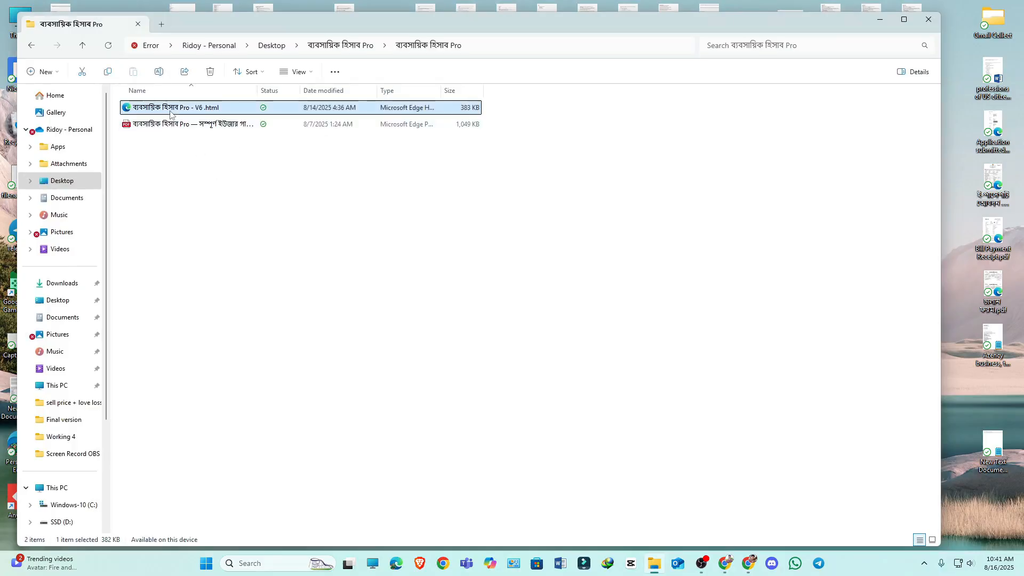
click(161, 170)
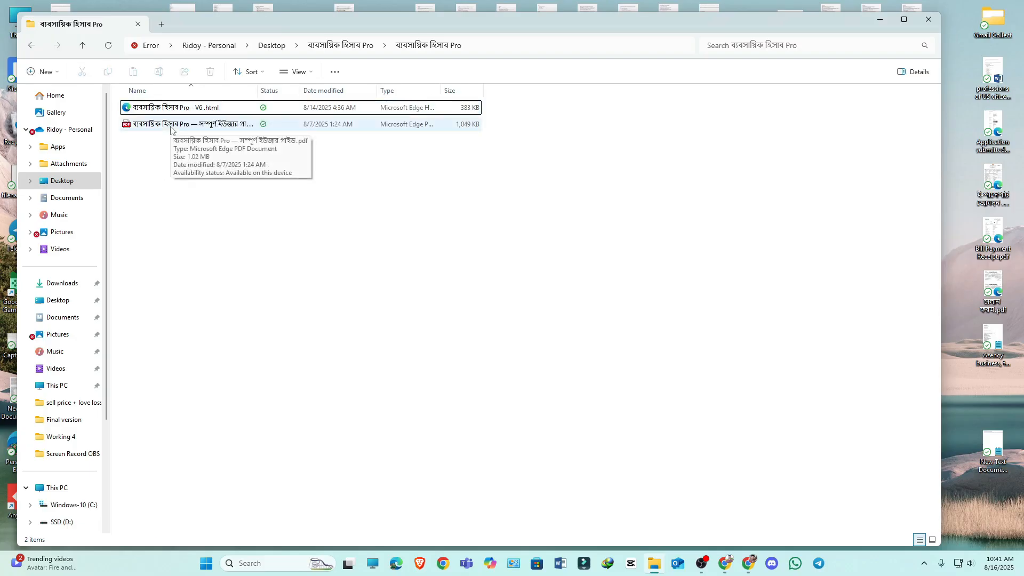
click(171, 128)
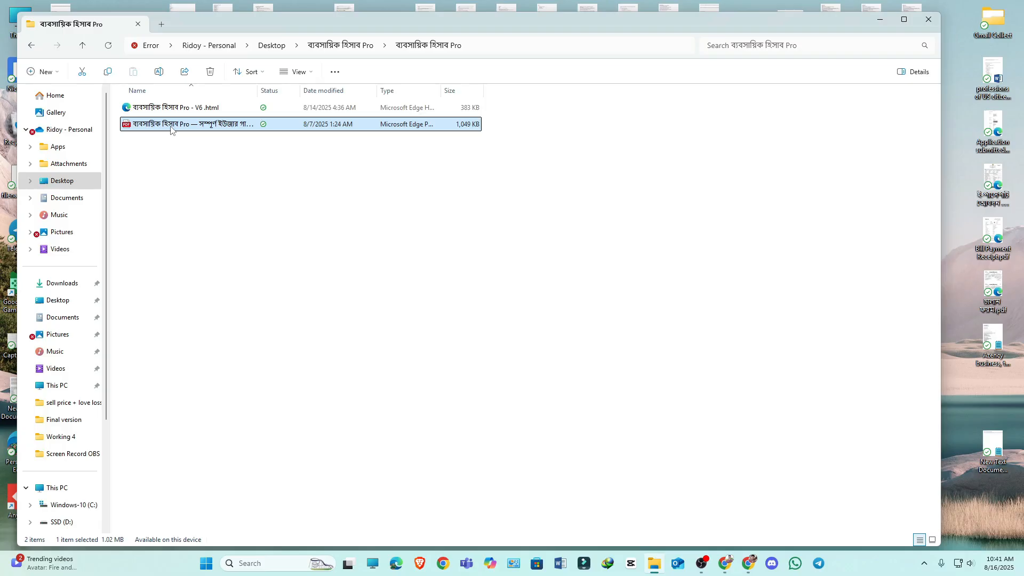
click(178, 175)
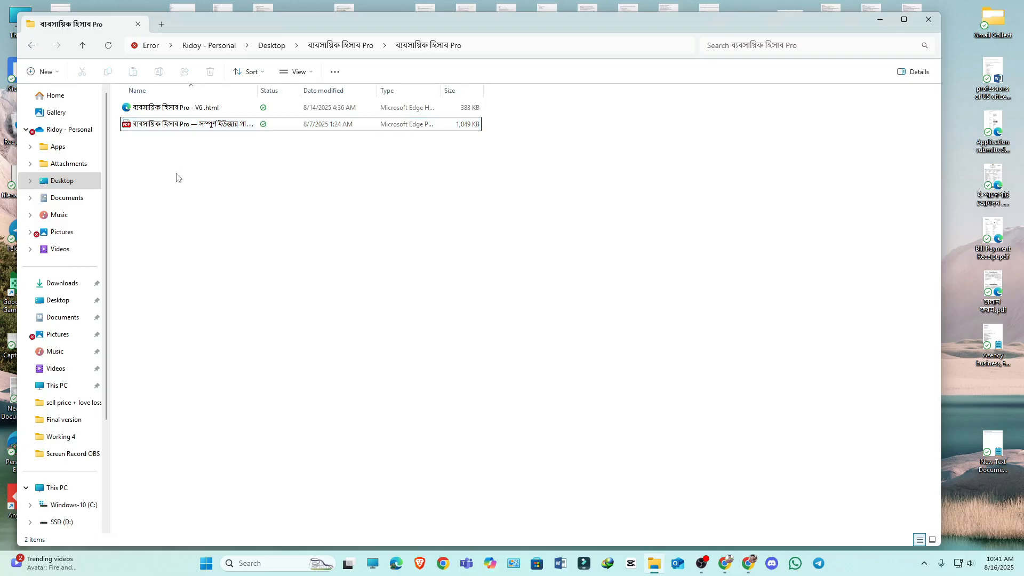
Open the ব্যবসায়িক হিসাব Pro user guide PDF, skim it through to the last page, and close it
double_click(166, 125)
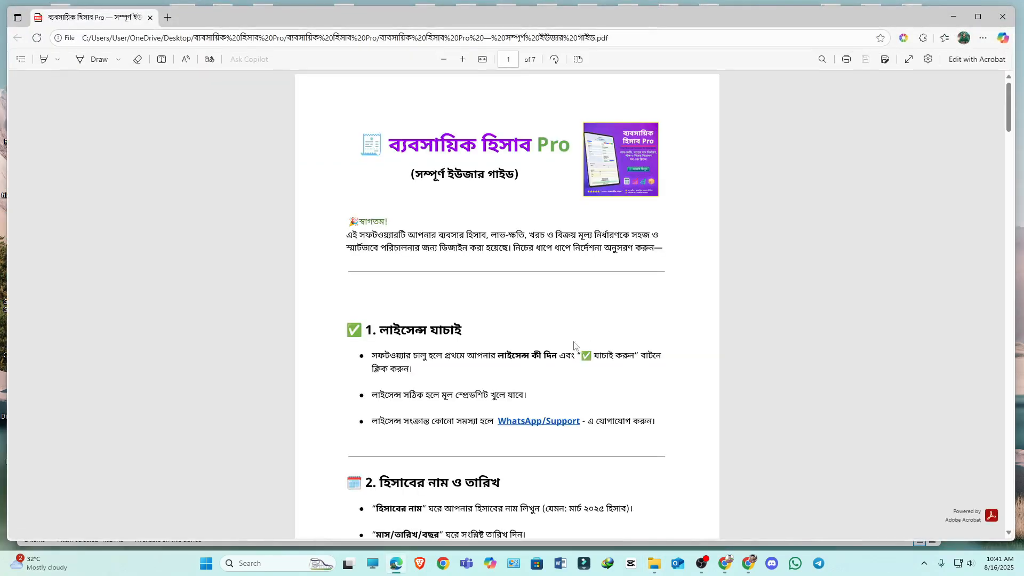
scroll(548, 339, down, 20)
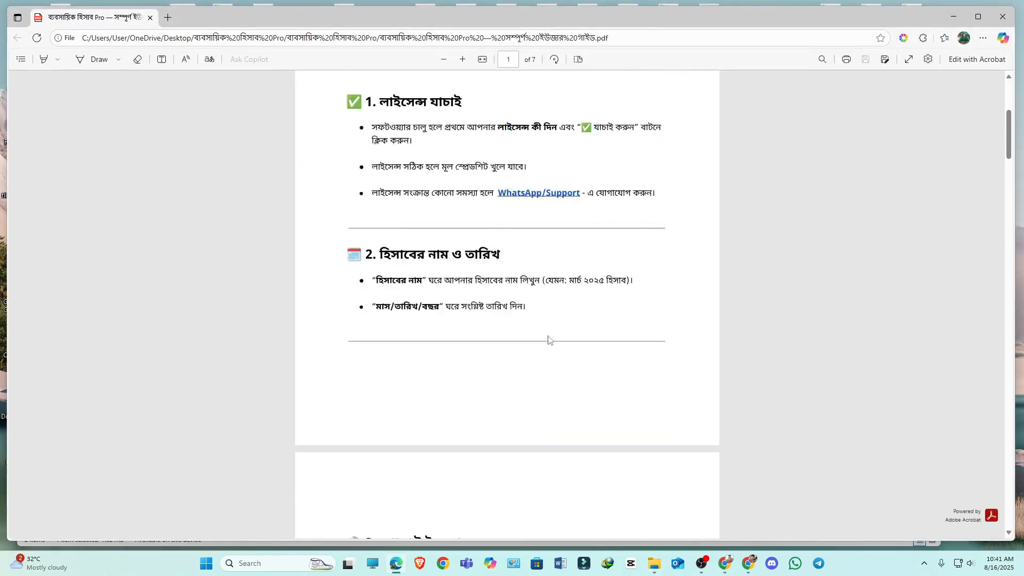
scroll(548, 333, down, 20)
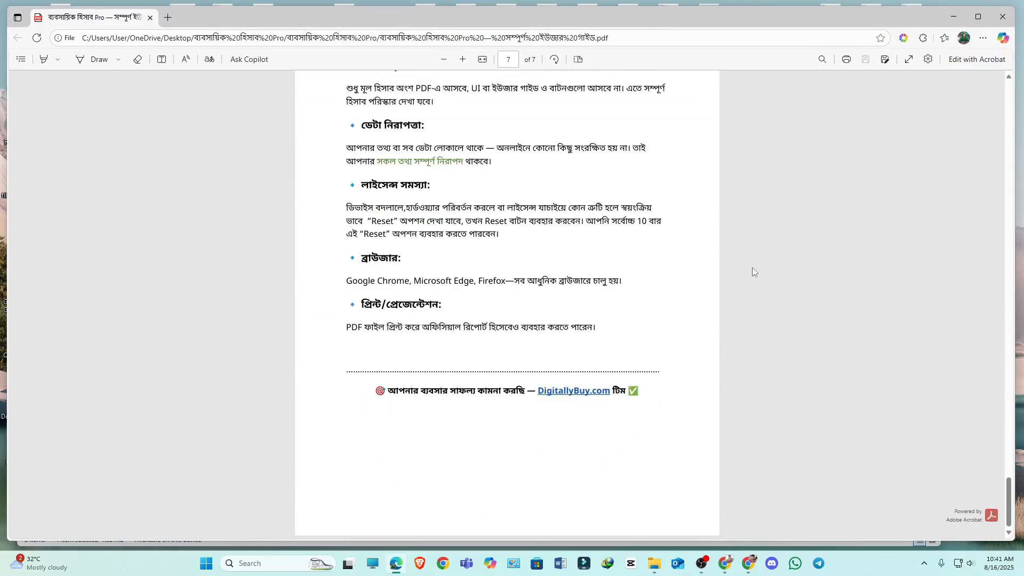
click(1002, 16)
Open the ব্যবসায়িক হিসাব Pro - V6 HTML file in the browser and dismiss the page translation offer
click(201, 108)
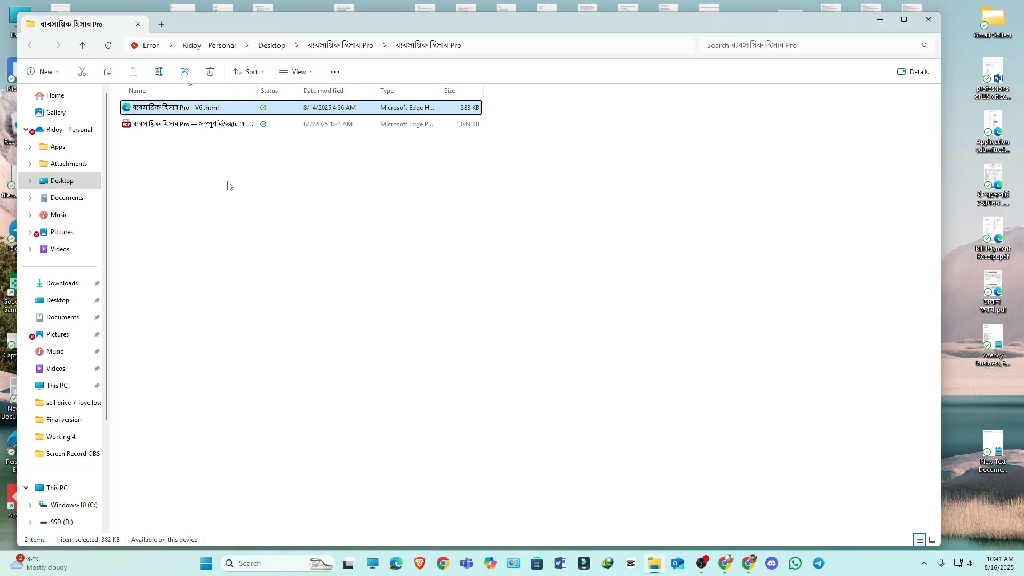
click(185, 193)
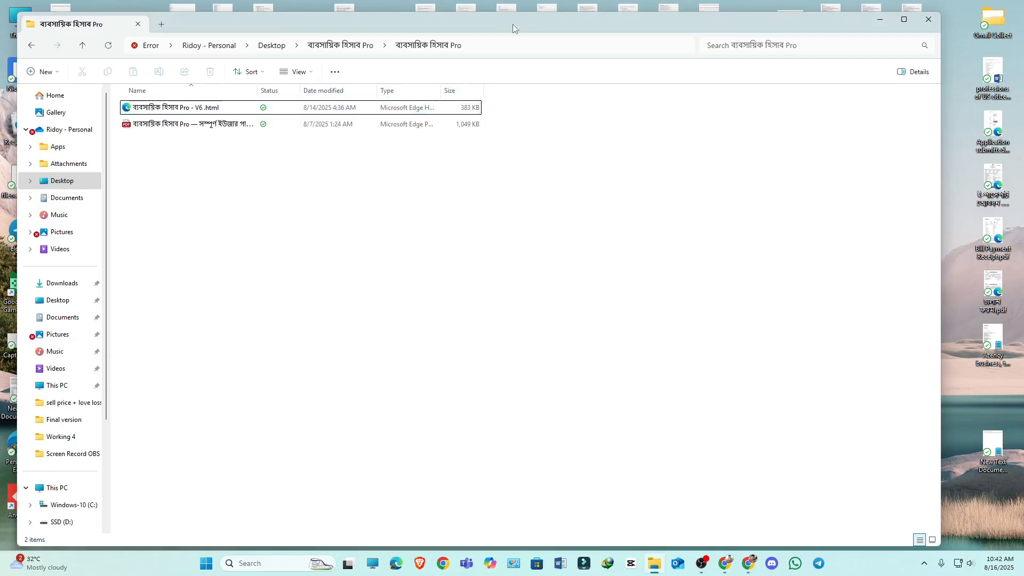
drag(513, 24, 559, 63)
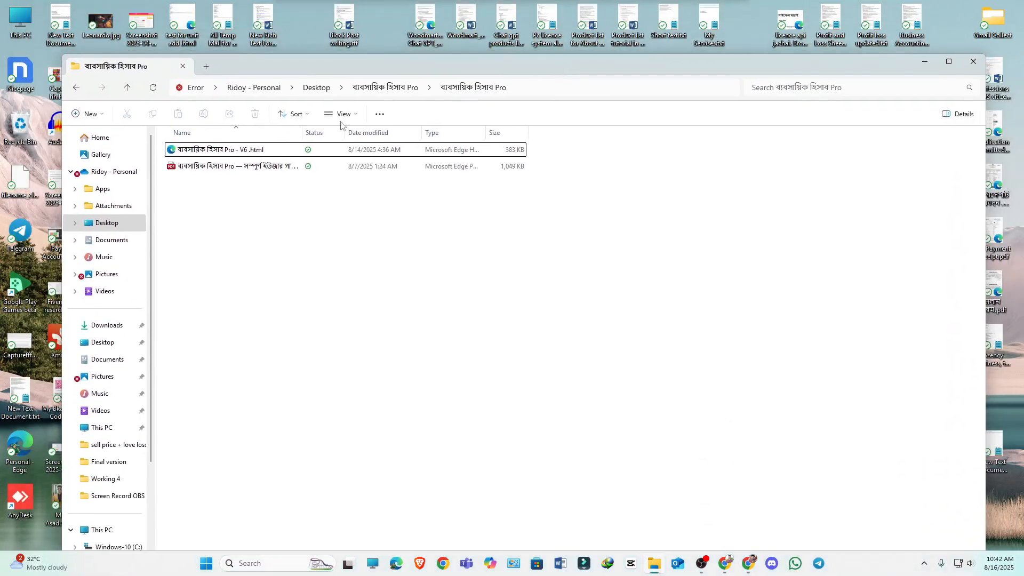
double_click(229, 152)
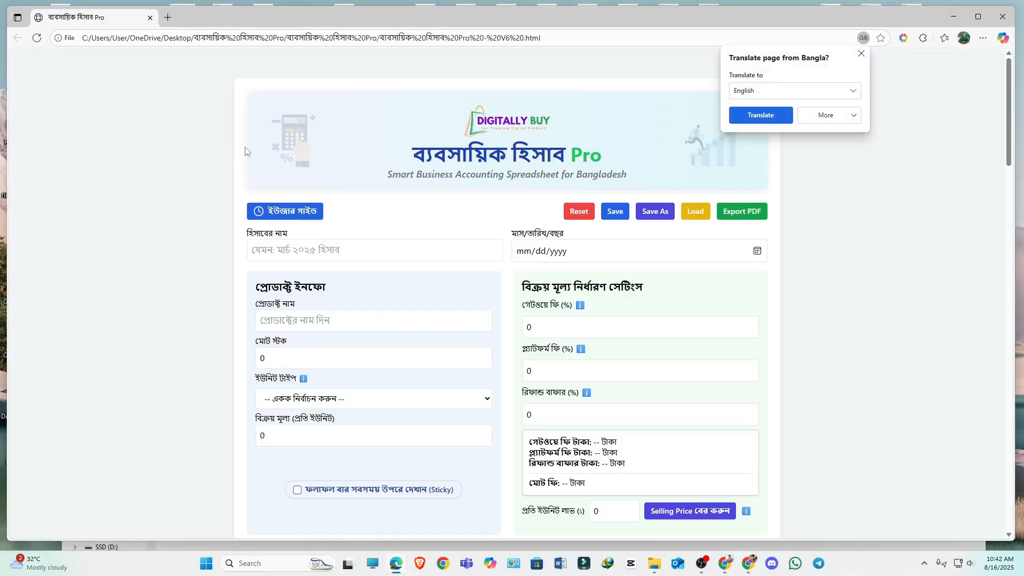
click(861, 53)
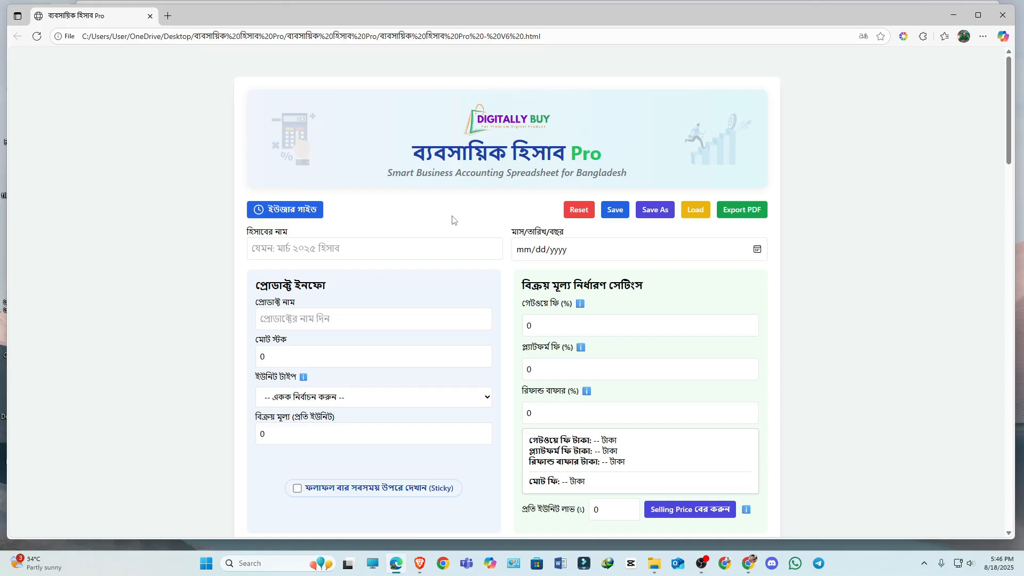
Look through the whole accounting spreadsheet page down to its footer and return to its beginning
scroll(452, 219, down, 13)
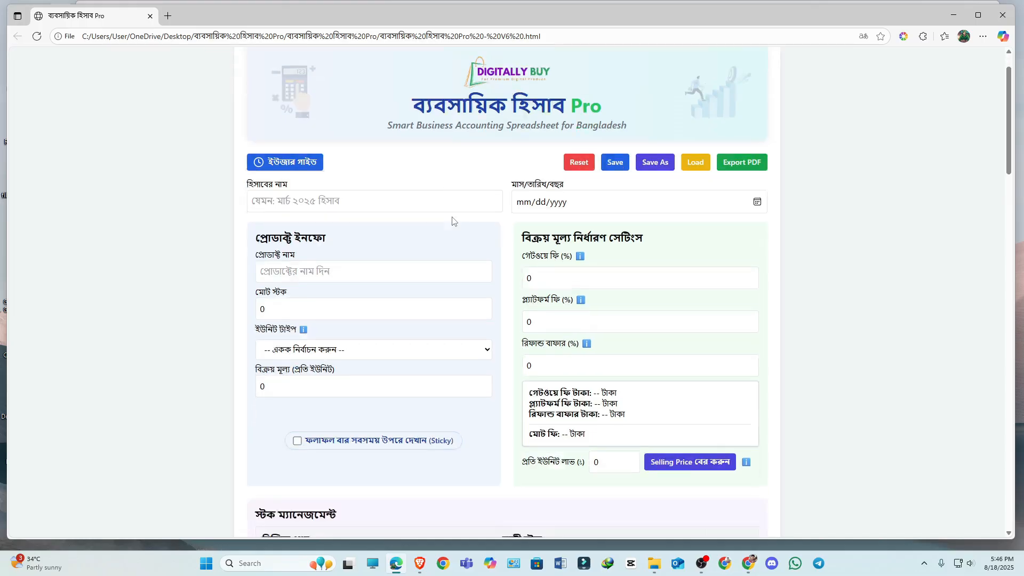
scroll(452, 219, down, 10)
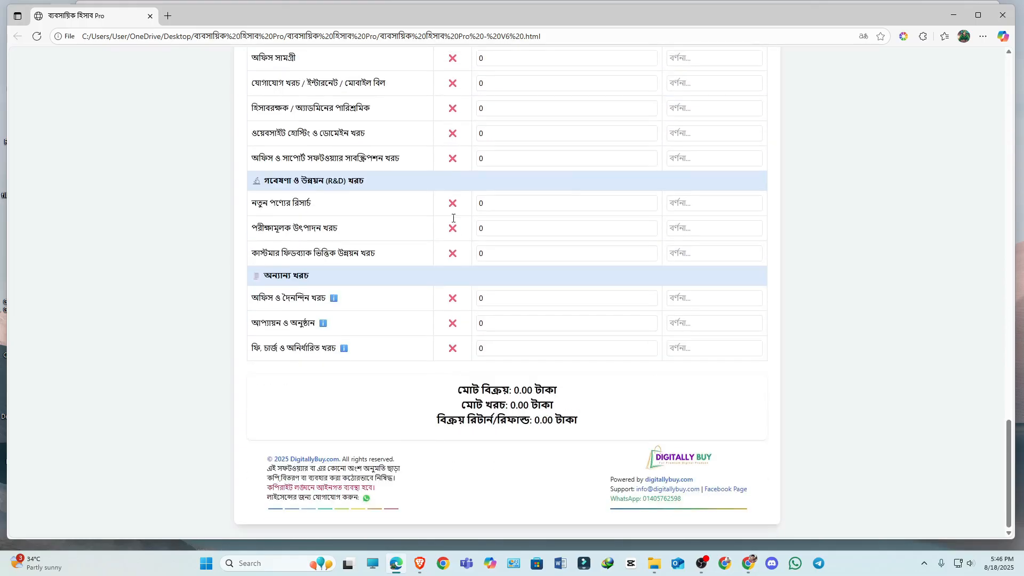
scroll(452, 220, up, 20)
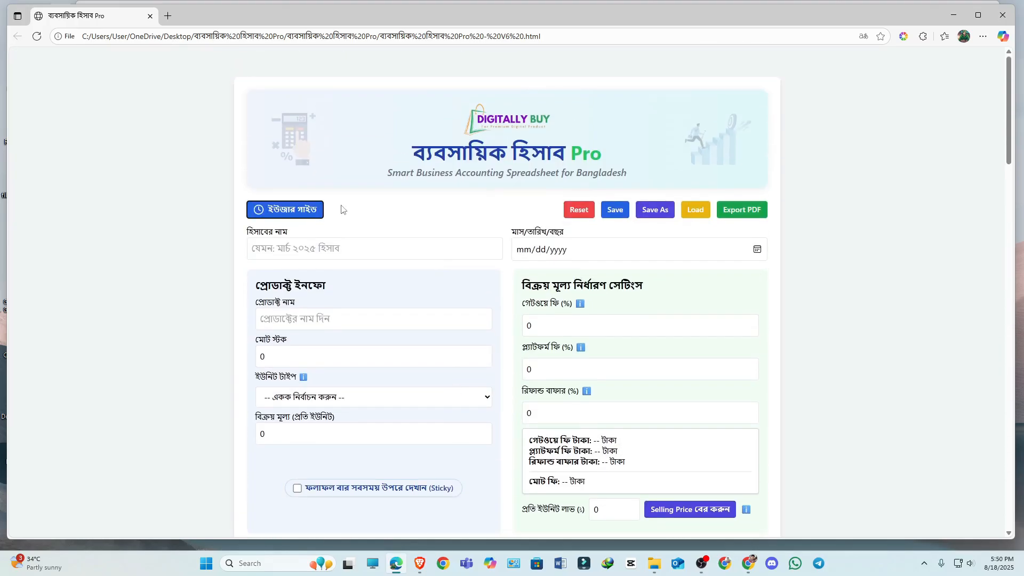
Expand the ইউজার গাইড section, highlight its six numbered instructions for reading, and collapse the section
click(294, 215)
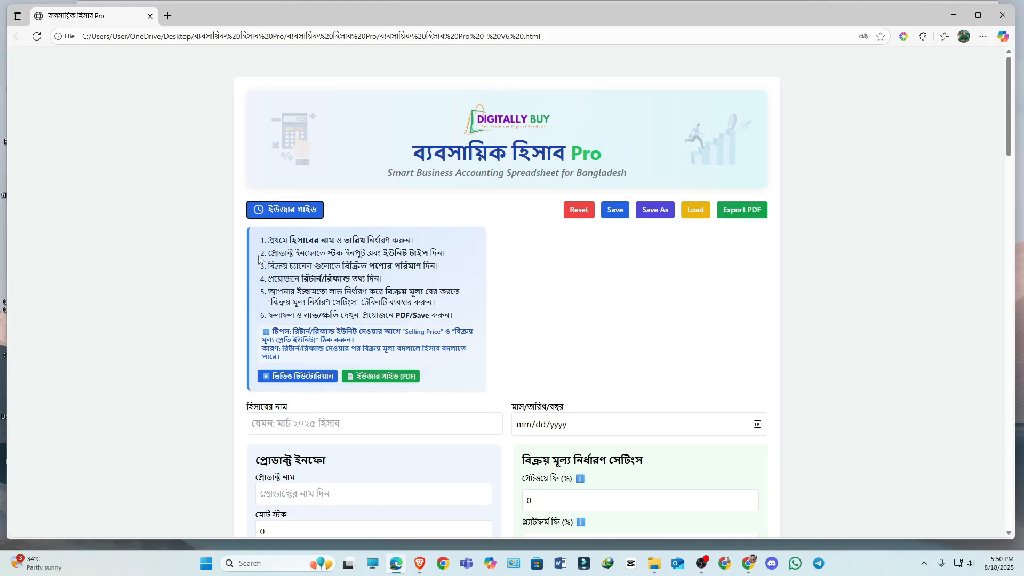
drag(261, 242, 470, 320)
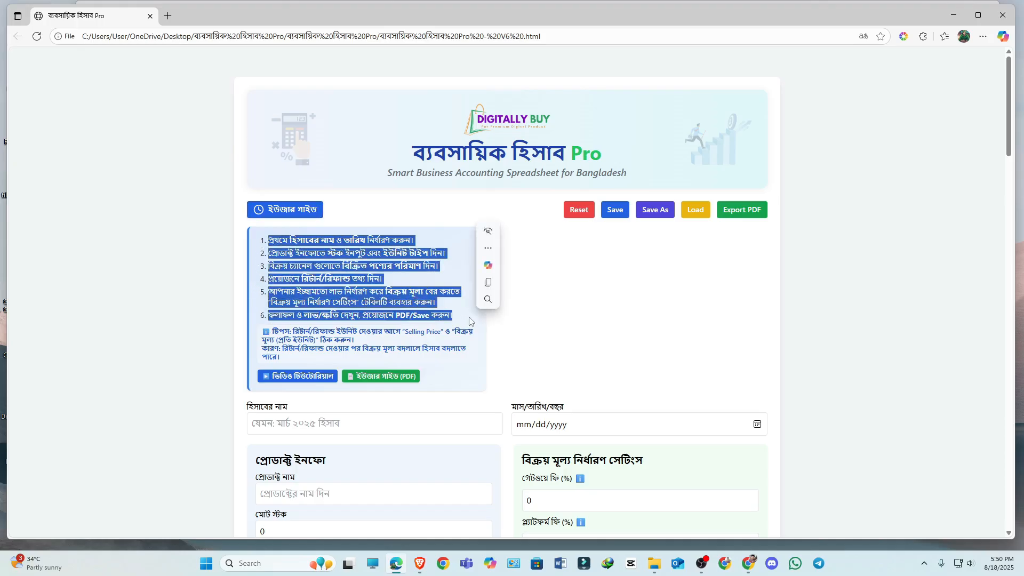
click(446, 231)
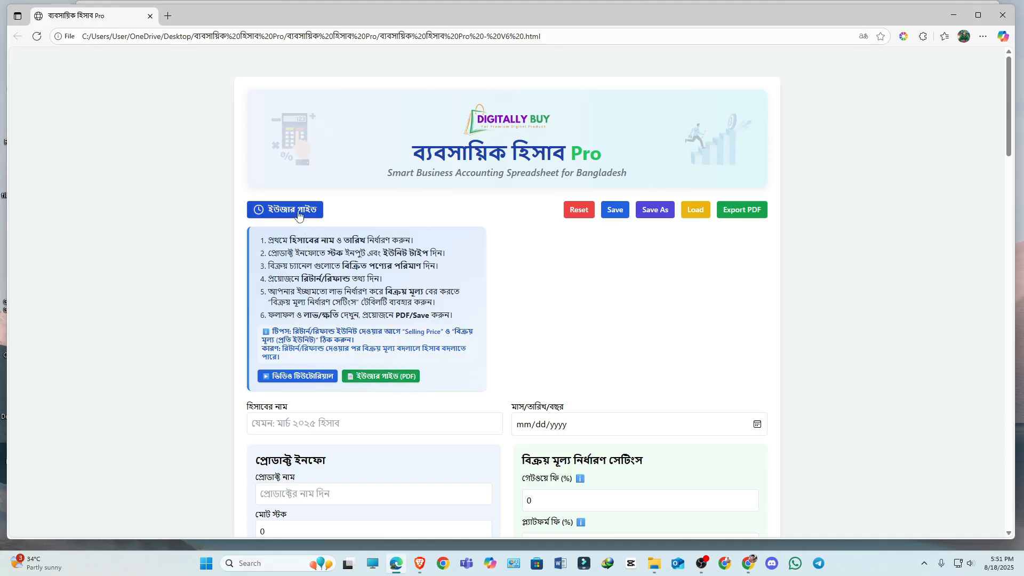
click(298, 215)
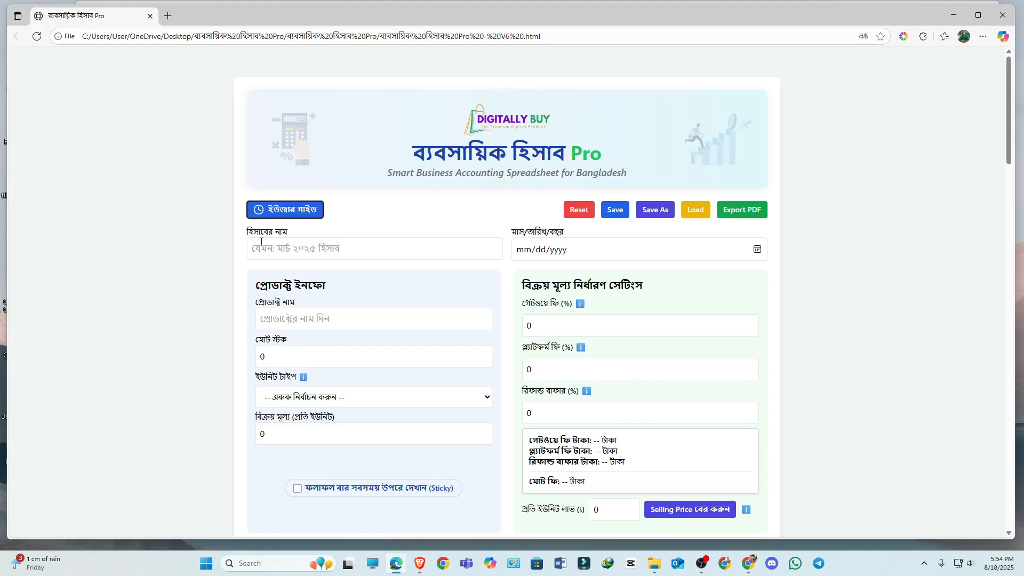
Set the account's মাস/তারিখ/বছর date to 08/18/2025
click(307, 246)
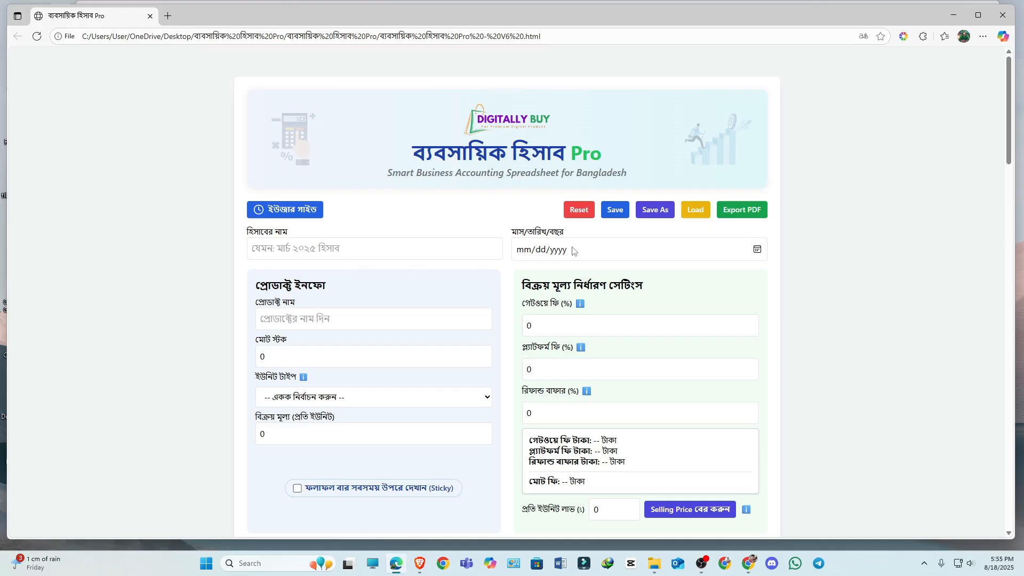
click(757, 250)
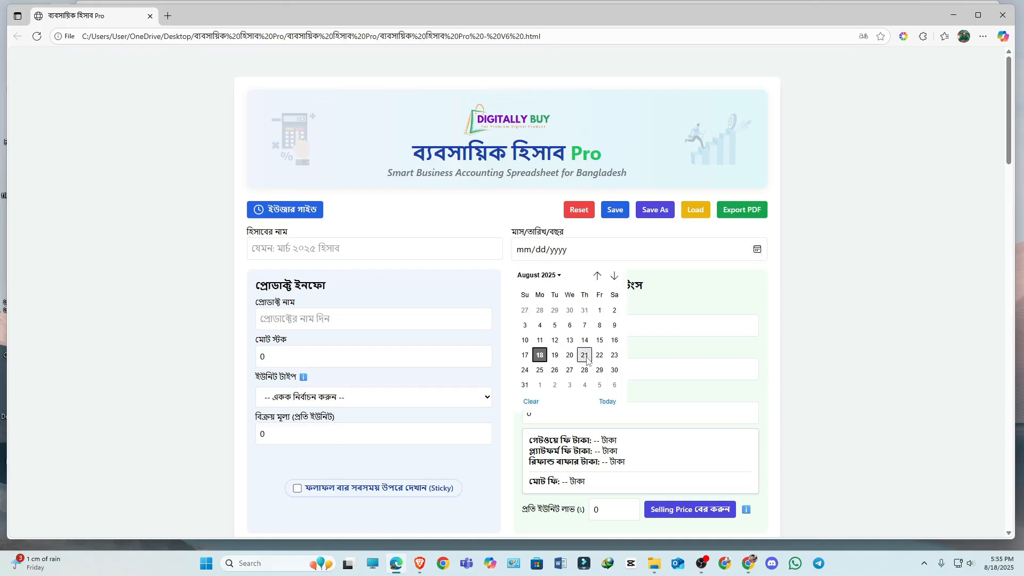
click(558, 276)
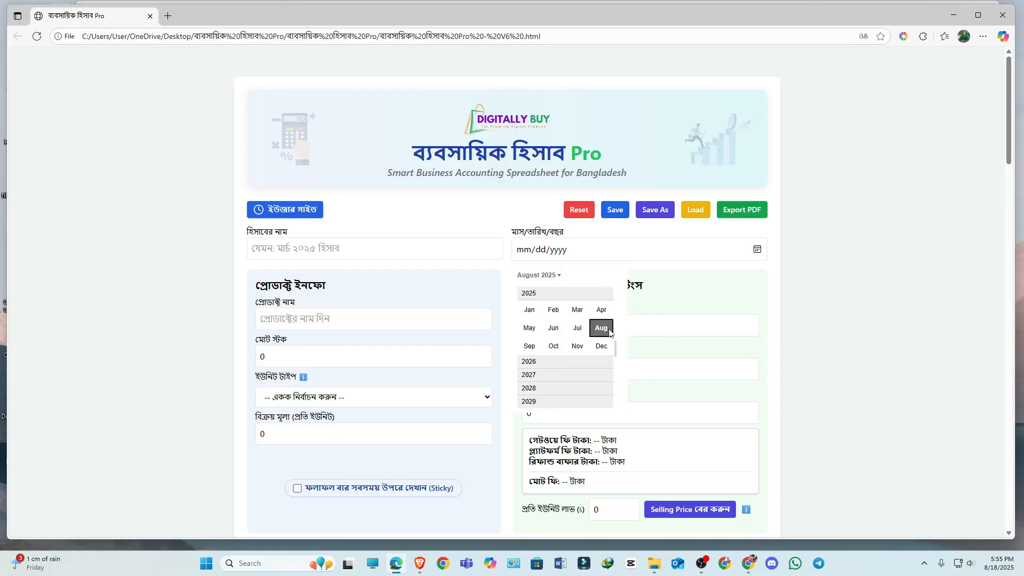
click(561, 276)
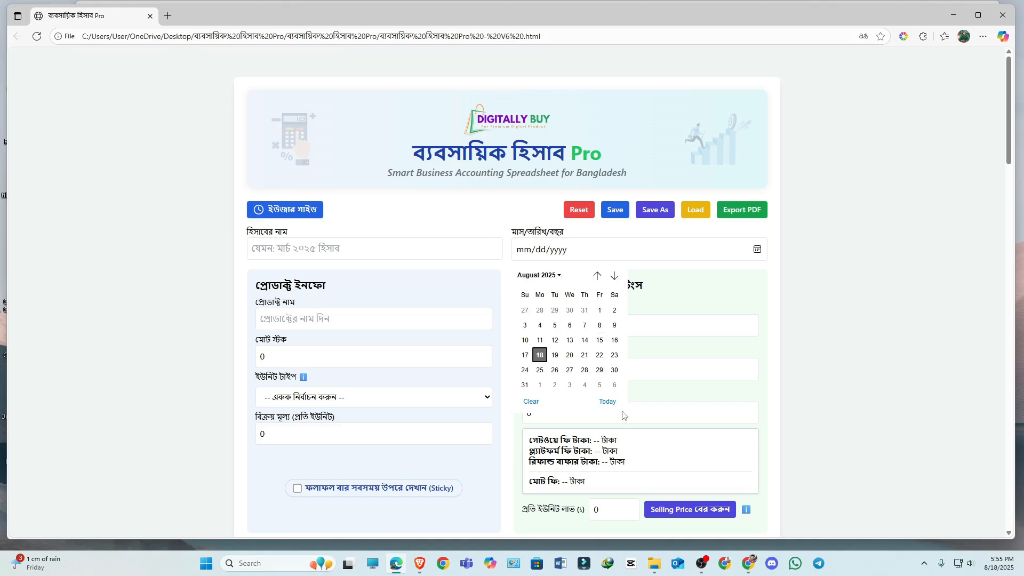
click(540, 355)
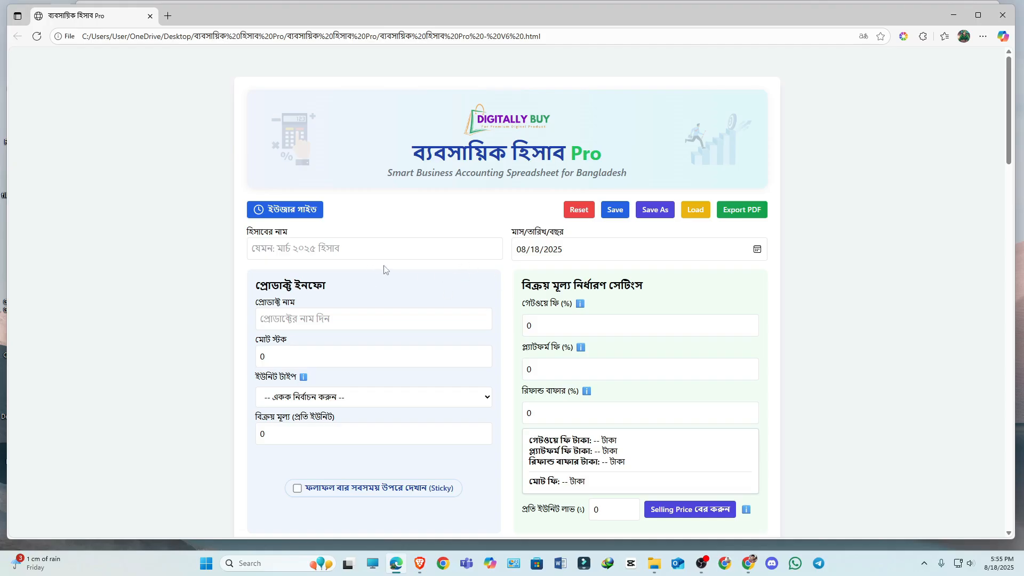
Examine the product name and total stock fields in the প্রোডাক্ট ইনফো section
scroll(392, 278, down, 3)
scroll(395, 277, up, 3)
scroll(368, 282, down, 3)
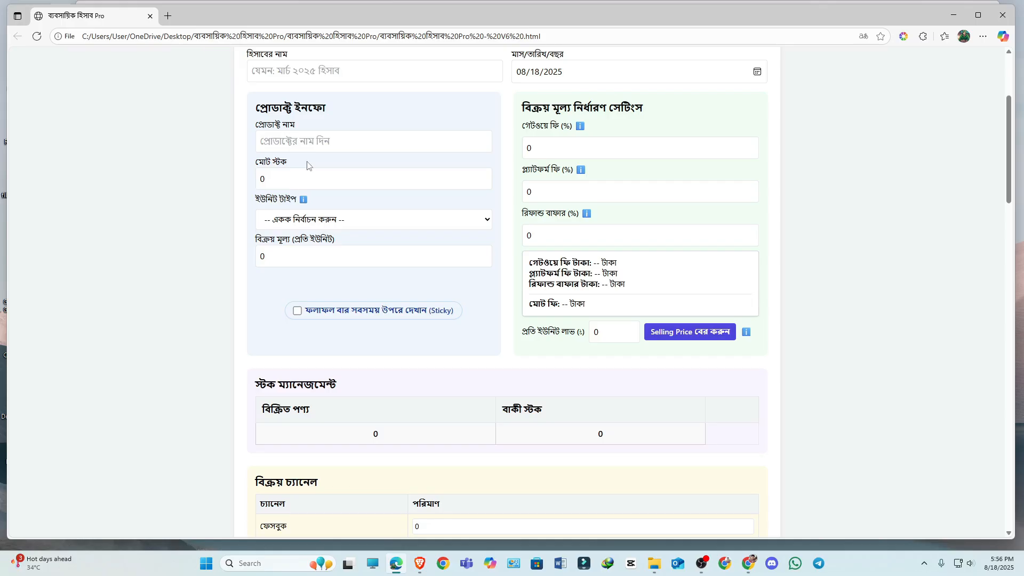
click(273, 181)
click(277, 164)
Look through all the options for ইউনিট টাইপ in the প্রোডাক্ট ইনফো section and choose মিলি (milliliter)
click(484, 220)
scroll(411, 198, down, 3)
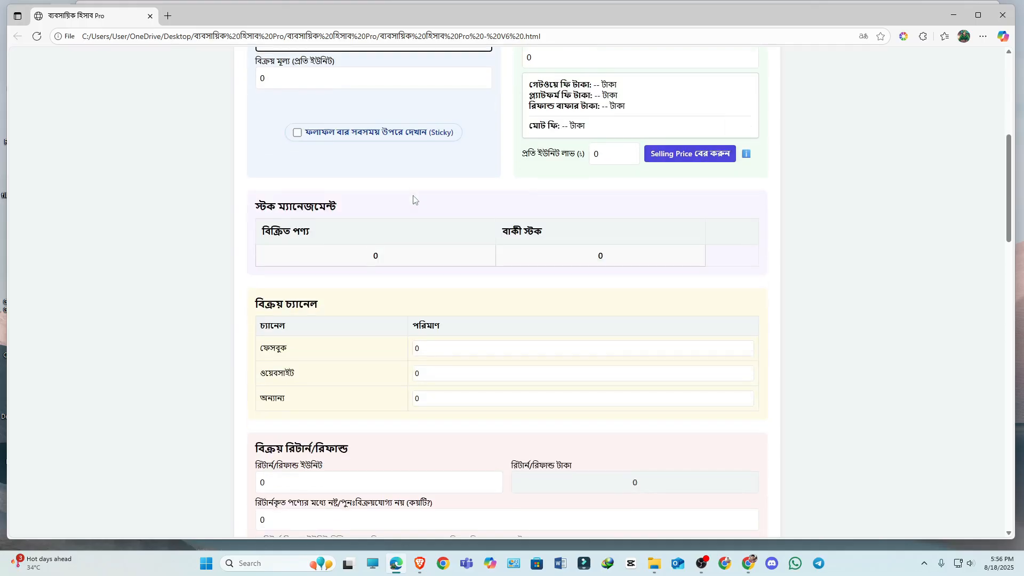
scroll(411, 198, up, 3)
click(479, 219)
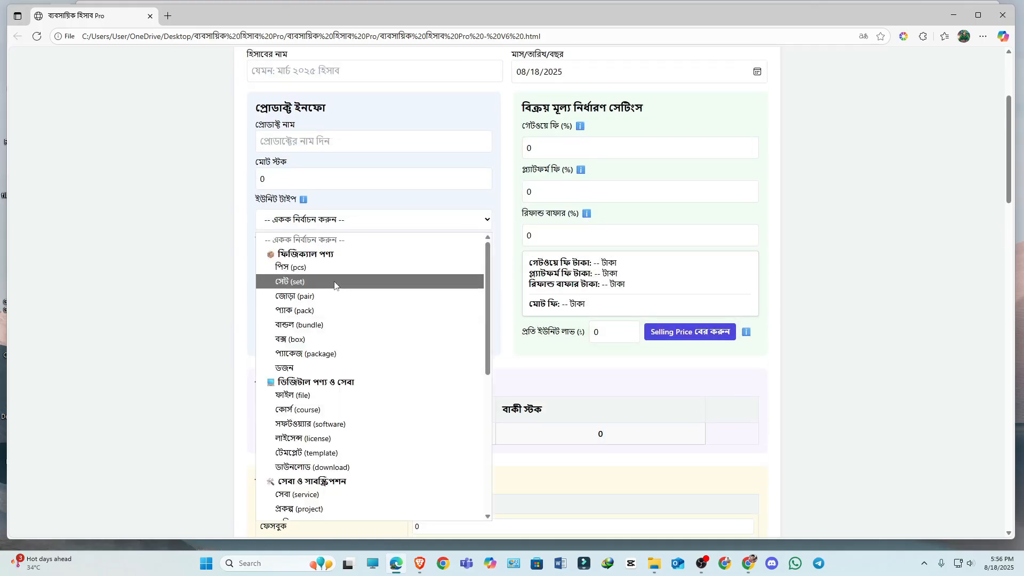
scroll(328, 271, down, 5)
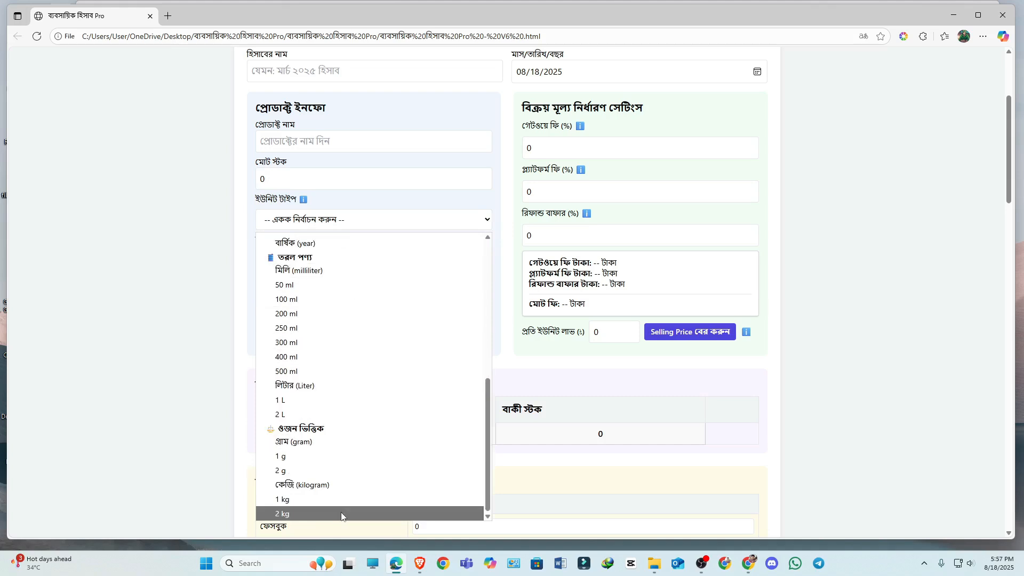
scroll(338, 419, up, 5)
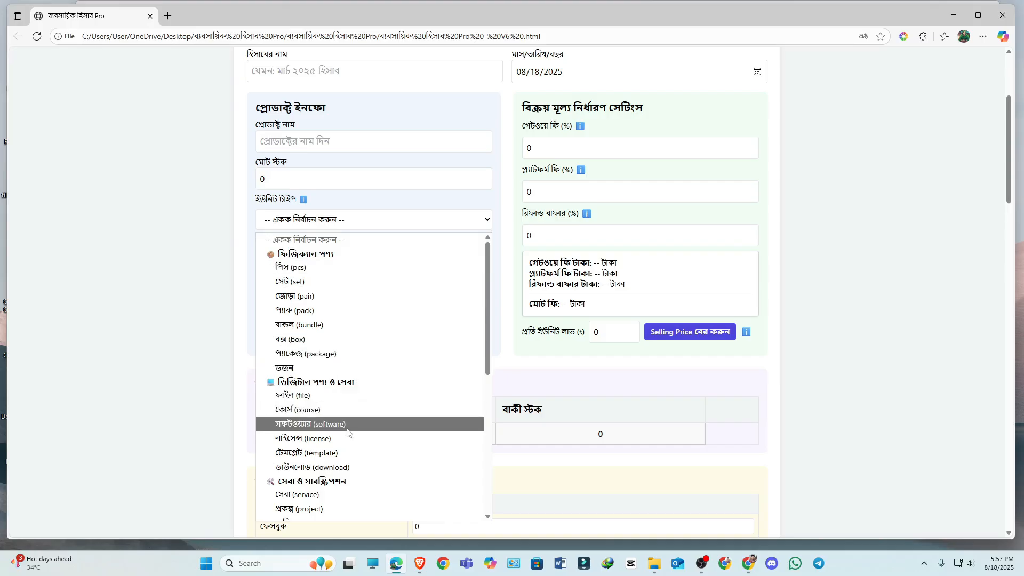
scroll(341, 391, down, 3)
scroll(341, 392, down, 1)
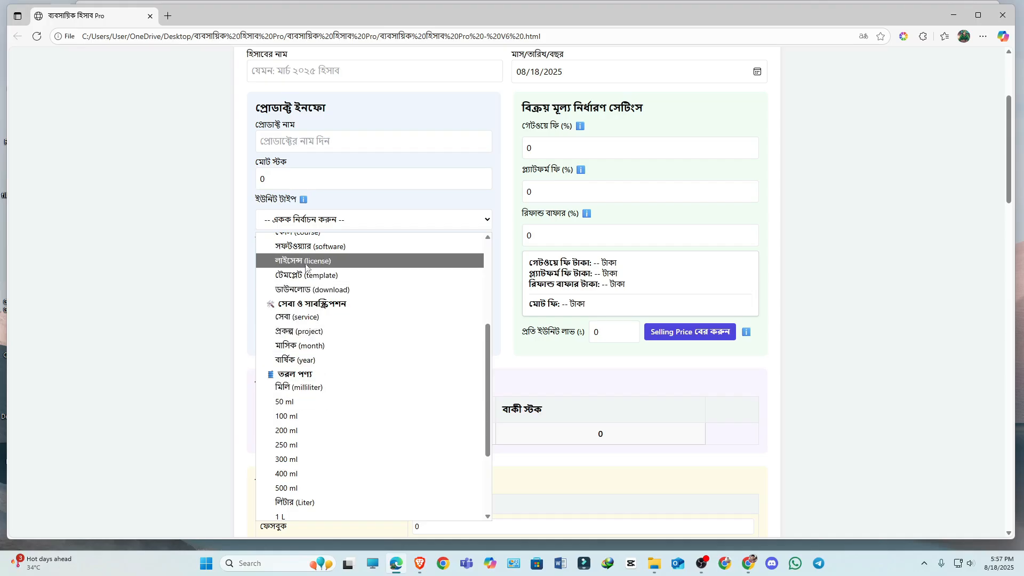
scroll(344, 381, up, 4)
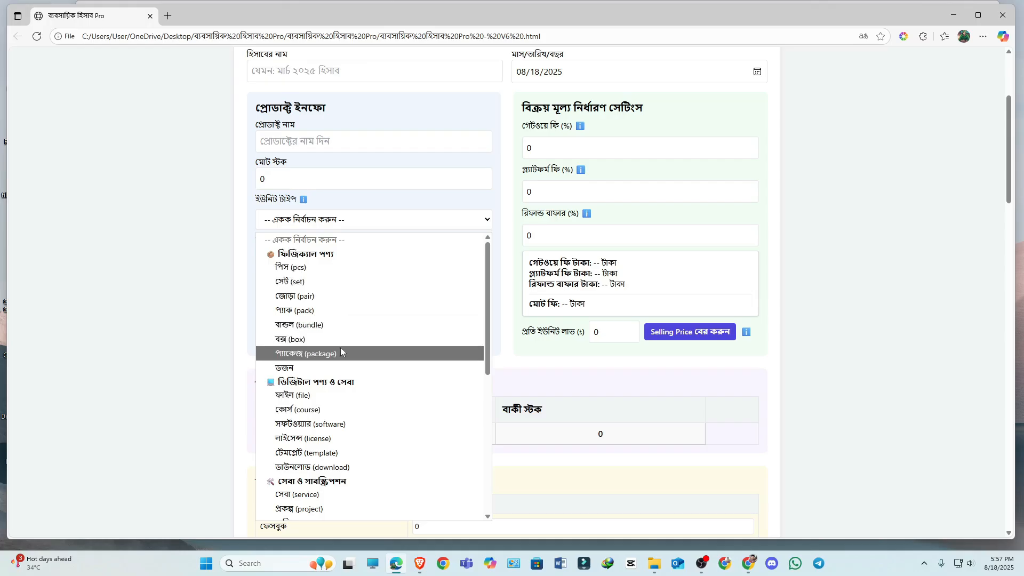
scroll(340, 353, down, 5)
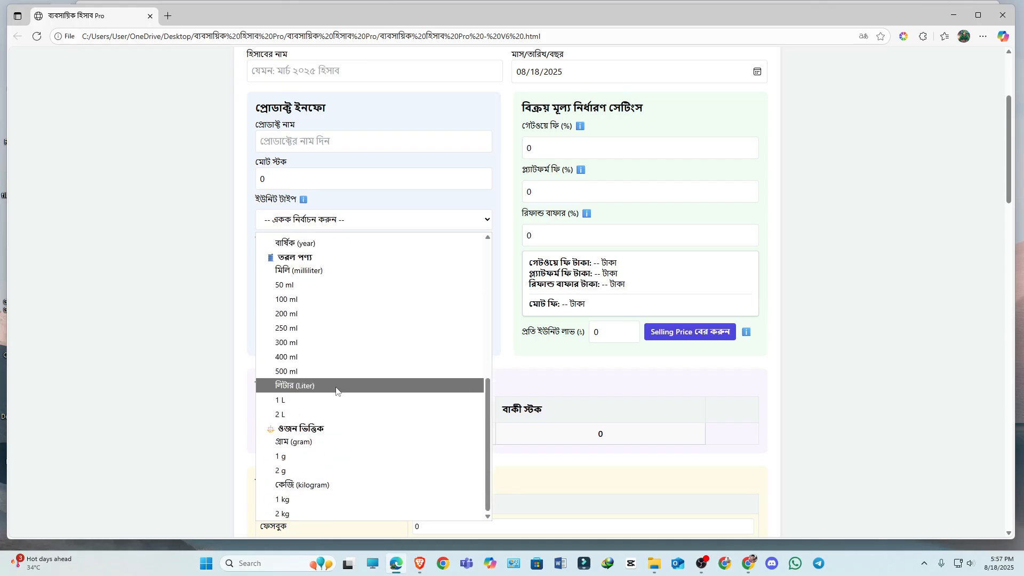
scroll(342, 404, up, 5)
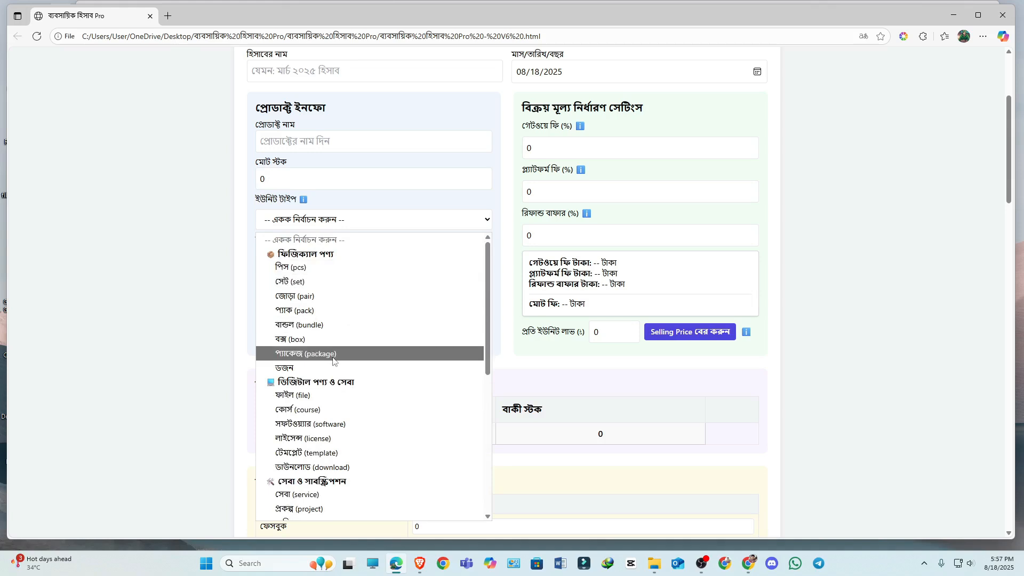
scroll(332, 360, down, 3)
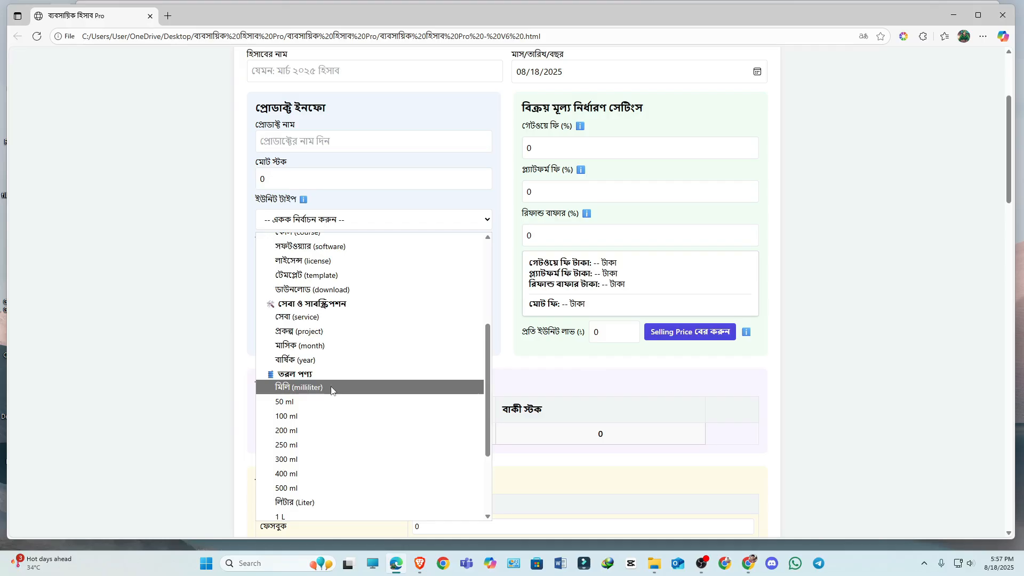
click(331, 388)
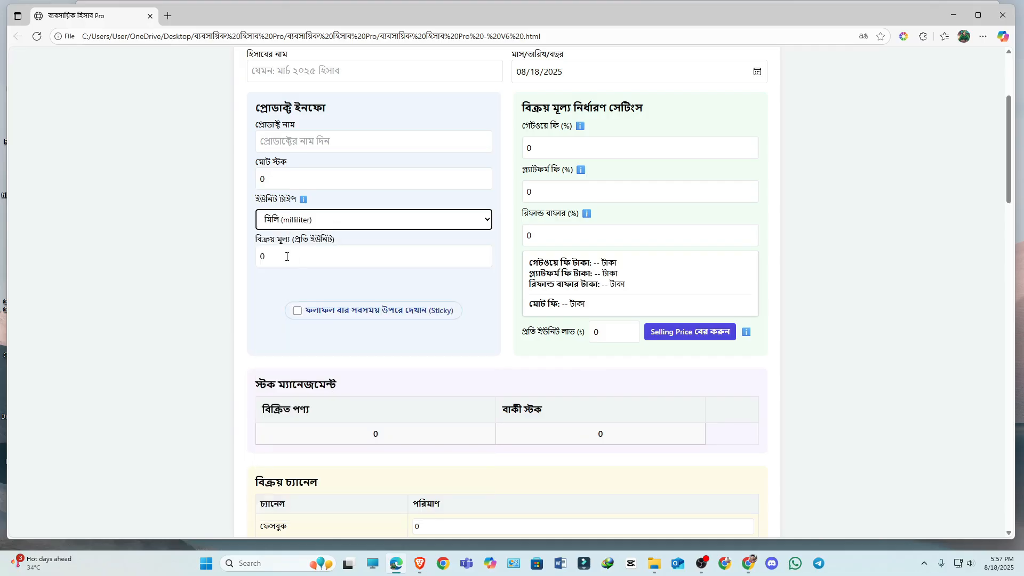
Examine the বিক্রয় মূল্য (প্রতি ইউনিট) field in the প্রোডাক্ট ইনফো section, keeping its value at 0
click(285, 256)
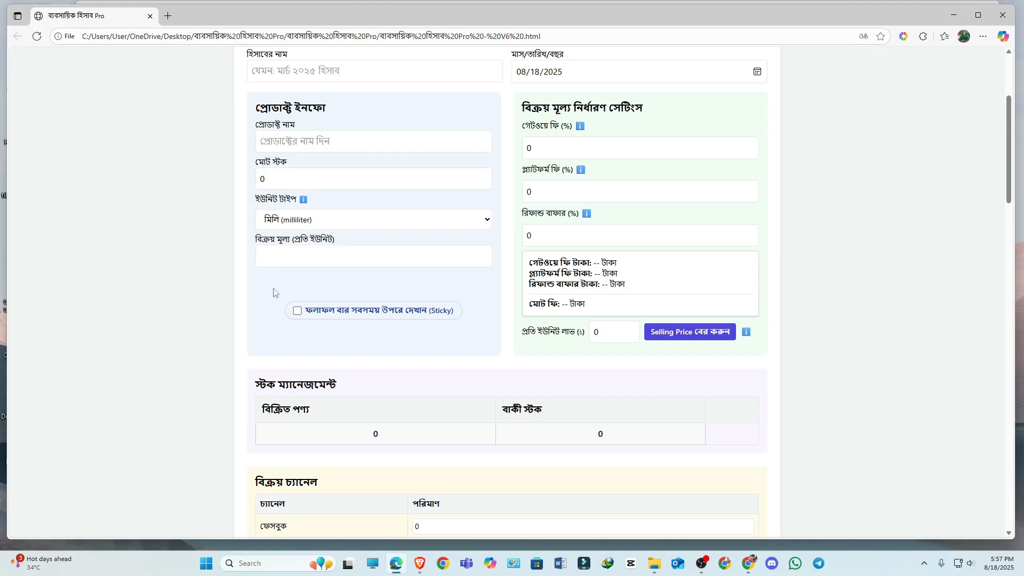
text(0)
text(0)
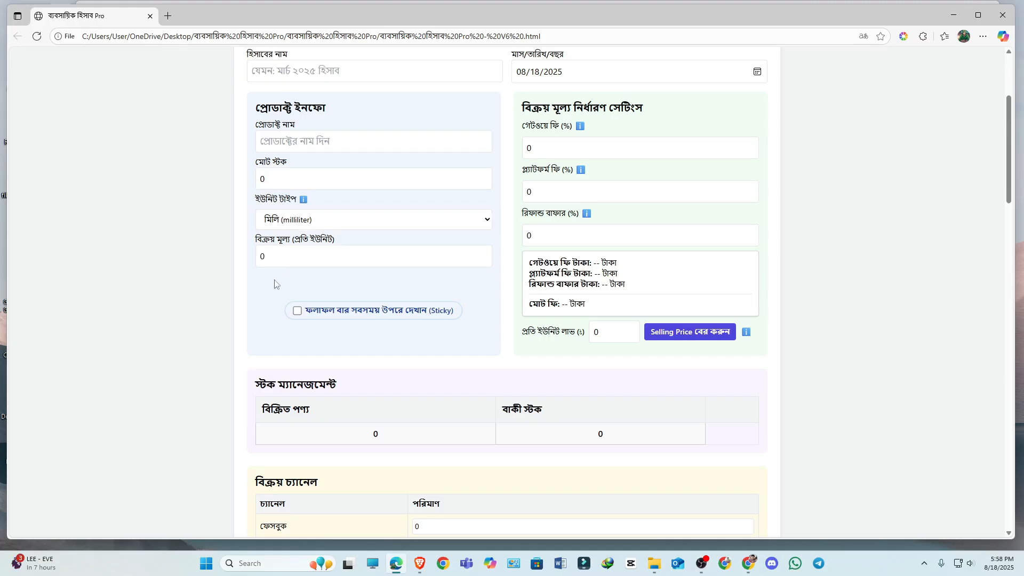
Turn on ফলাফল বার সবসময় উপরে দেখান (Sticky) and check the results bar while moving through the page
click(328, 314)
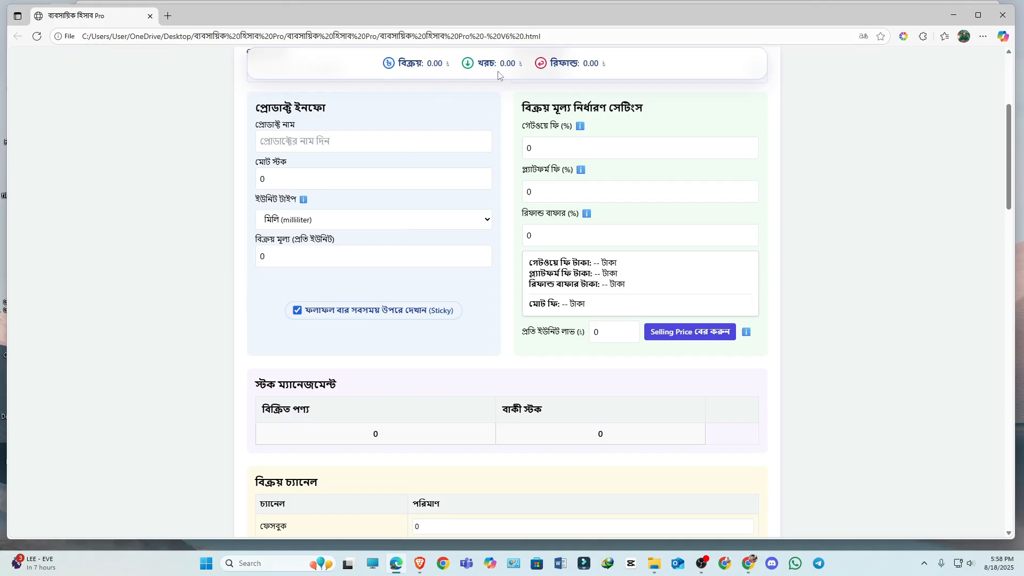
scroll(403, 245, down, 6)
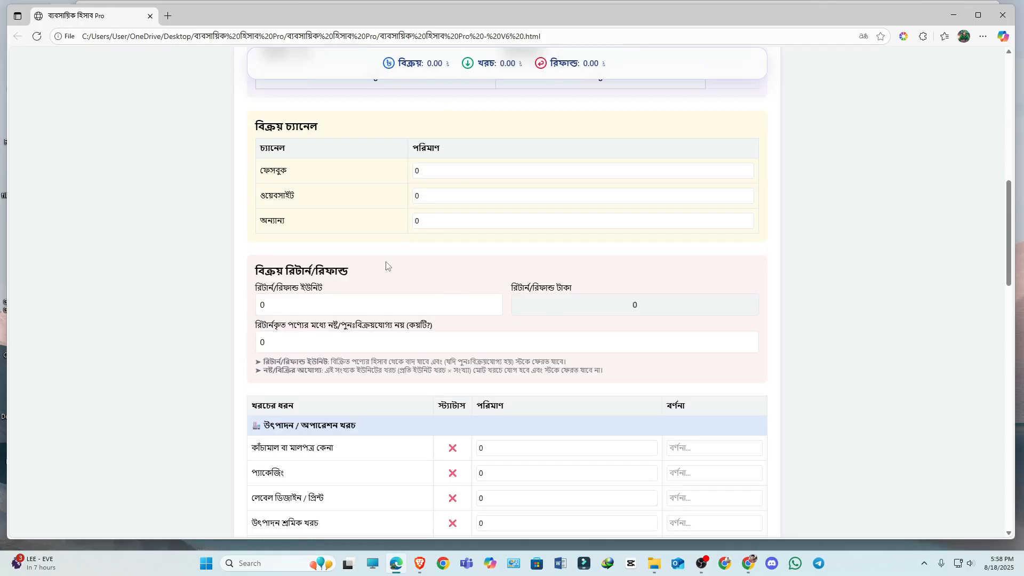
scroll(386, 266, up, 3)
scroll(386, 265, down, 3)
scroll(377, 243, up, 3)
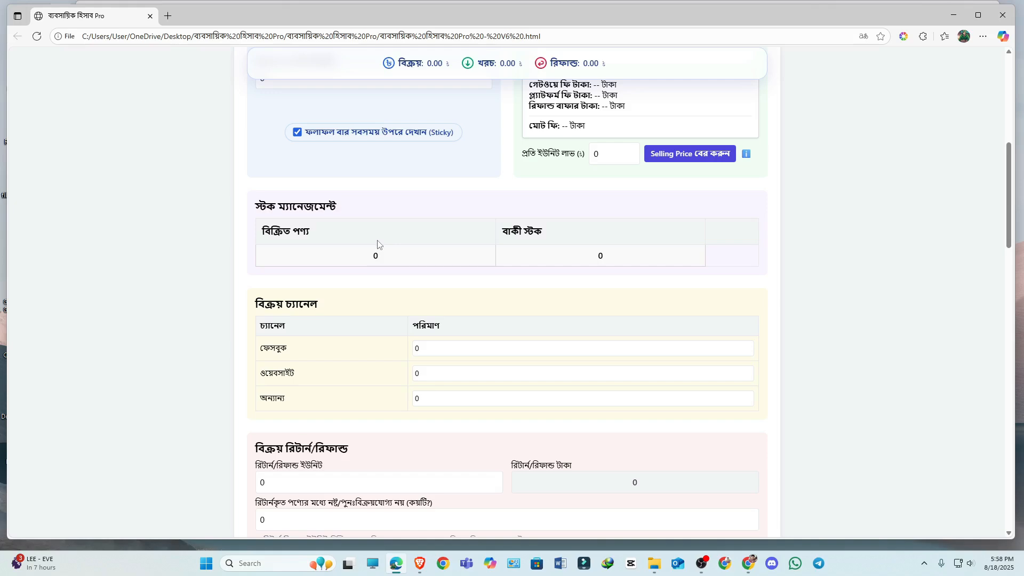
click(410, 62)
scroll(468, 247, down, 10)
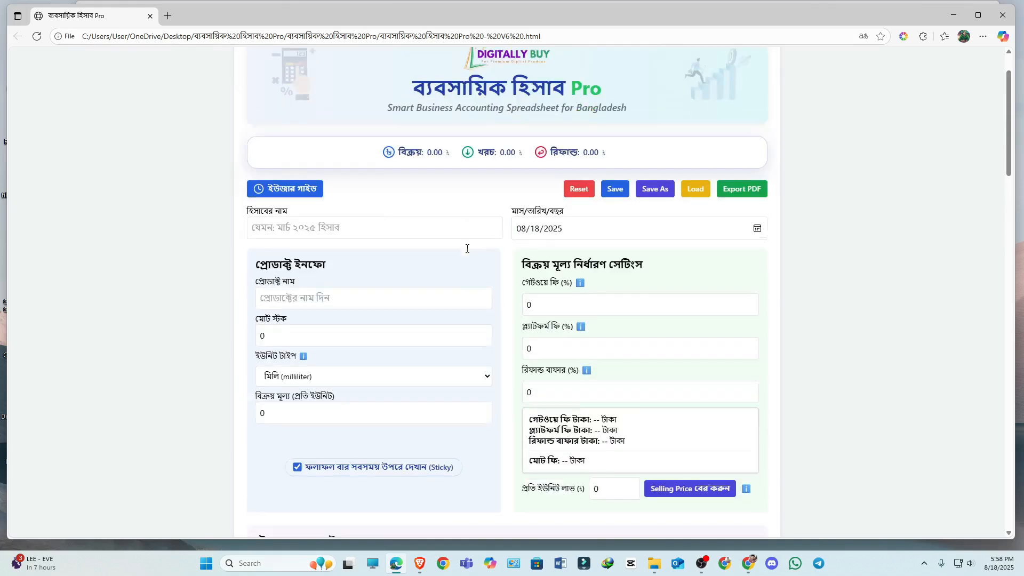
Highlight the total sales, expense and refund summary above the footer and compare it with the sticky results bar
scroll(466, 252, down, 15)
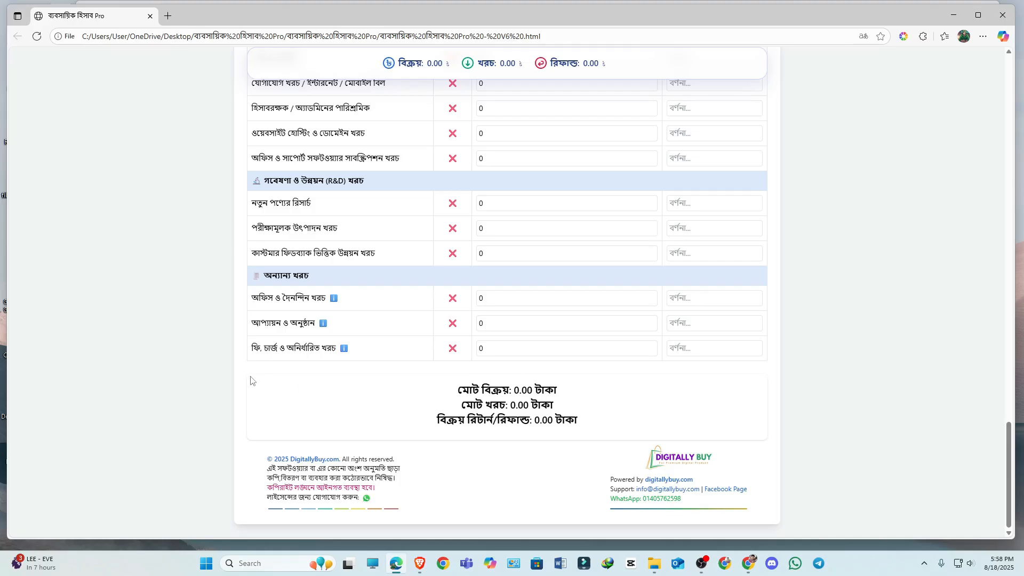
drag(272, 382, 611, 424)
click(659, 431)
scroll(447, 277, up, 20)
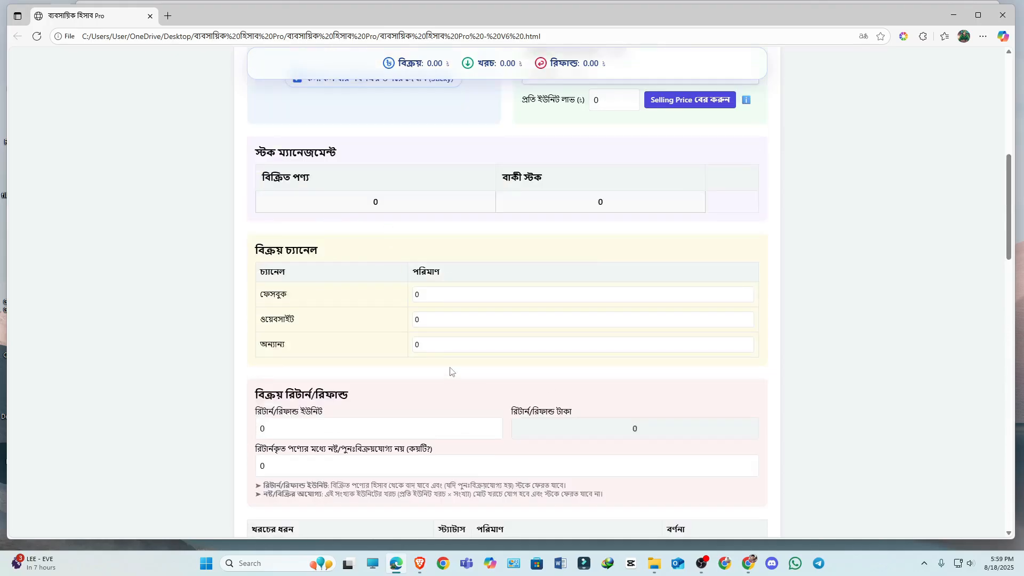
scroll(450, 372, down, 20)
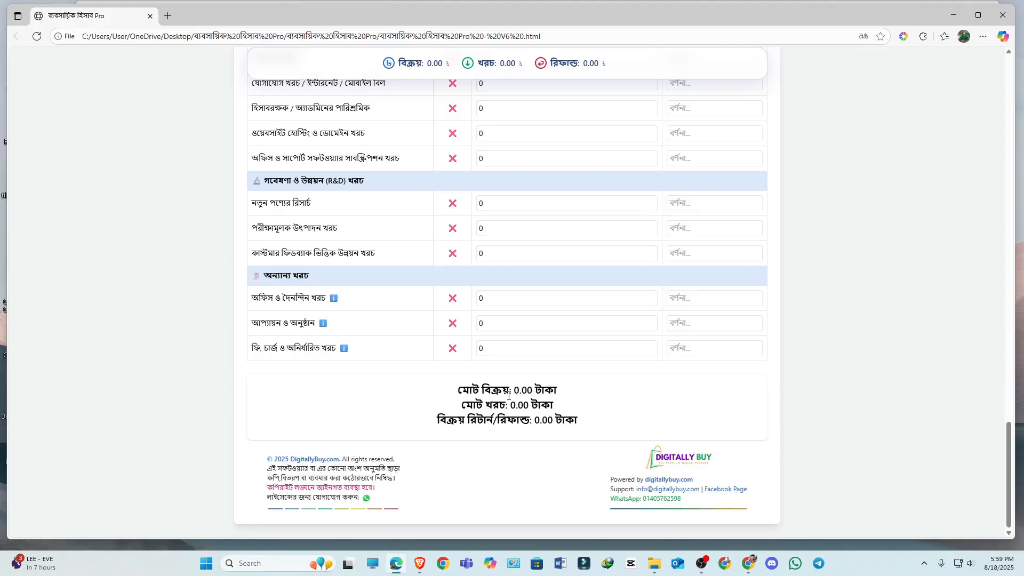
key(Home)
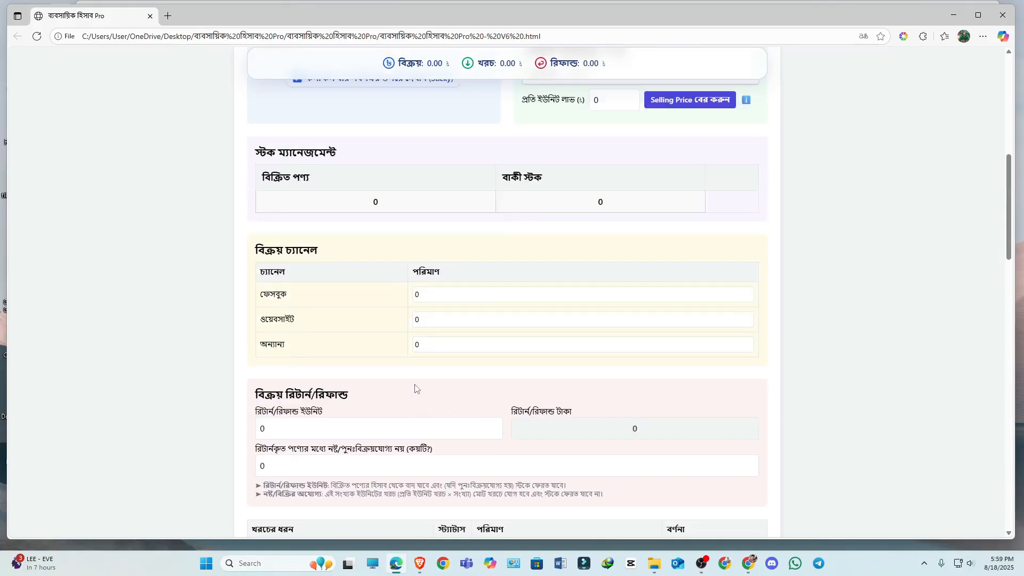
scroll(350, 370, down, 3)
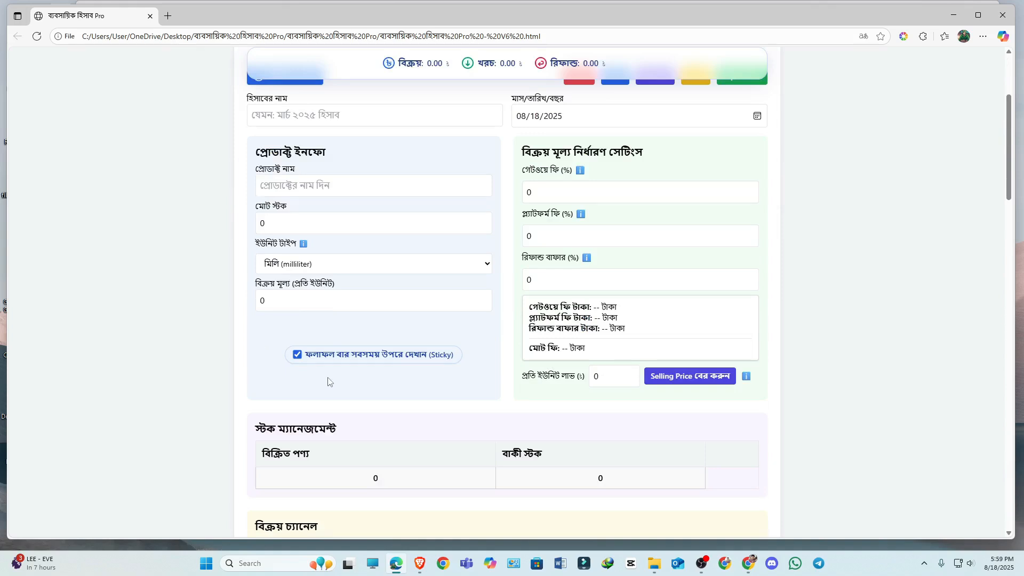
Turn off ফলাফল বার সবসময় উপরে দেখান (Sticky) and check the page without the results bar
click(391, 356)
scroll(379, 341, up, 3)
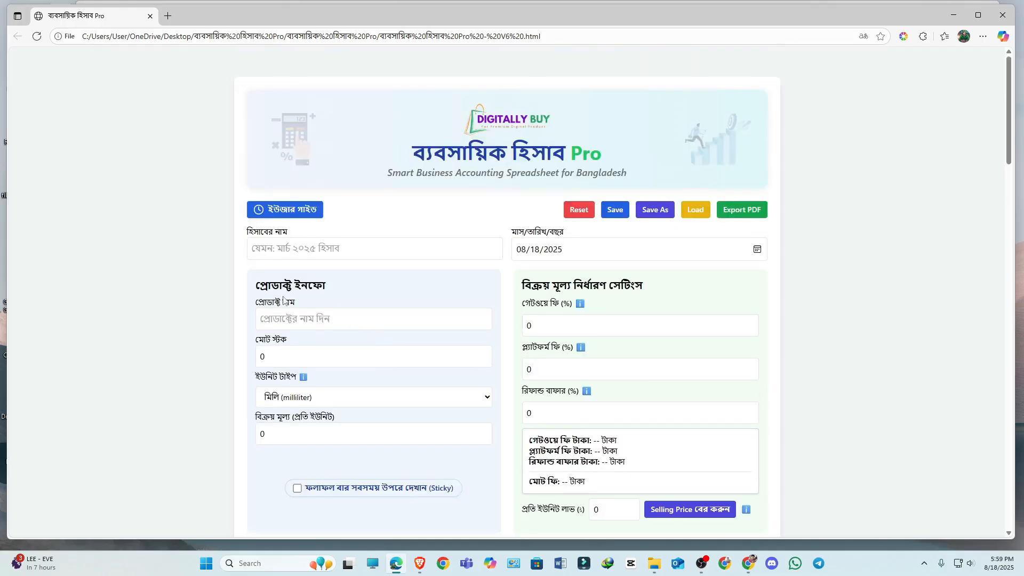
scroll(339, 296, down, 3)
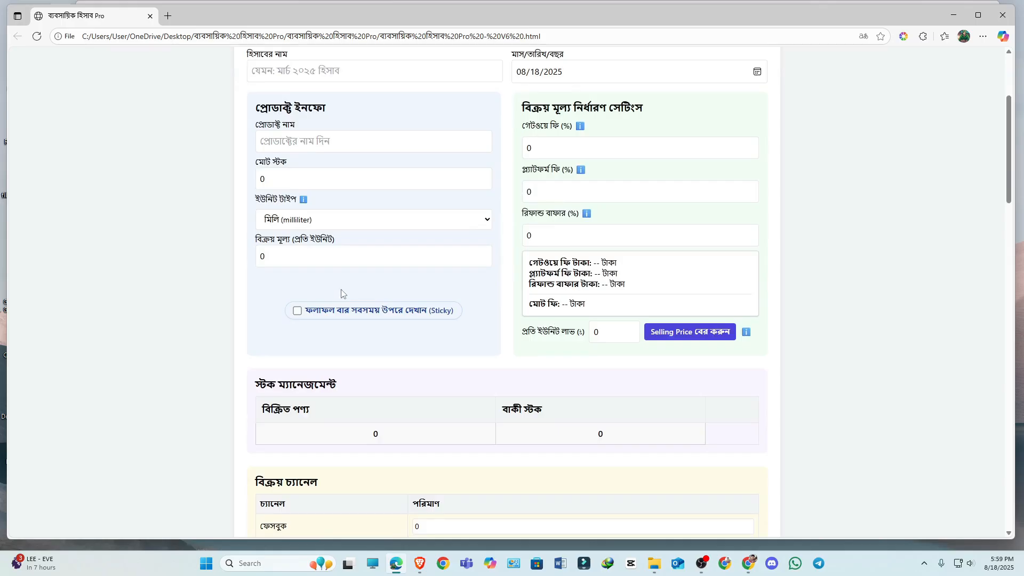
scroll(341, 295, up, 3)
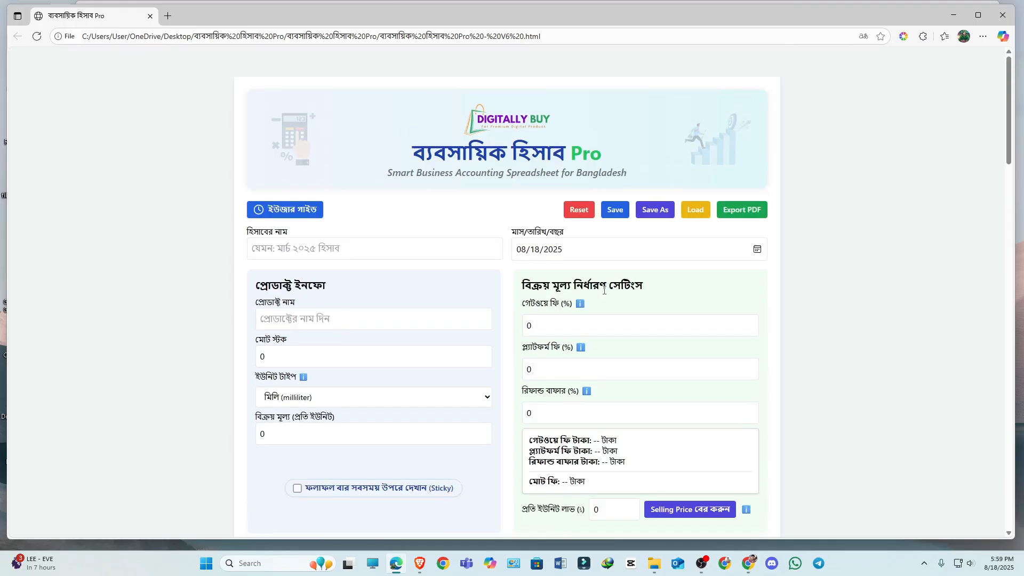
Check the বিক্রয় মূল্য (প্রতি ইউনিট) field once more and return to the beginning of the page
scroll(604, 289, down, 3)
click(286, 256)
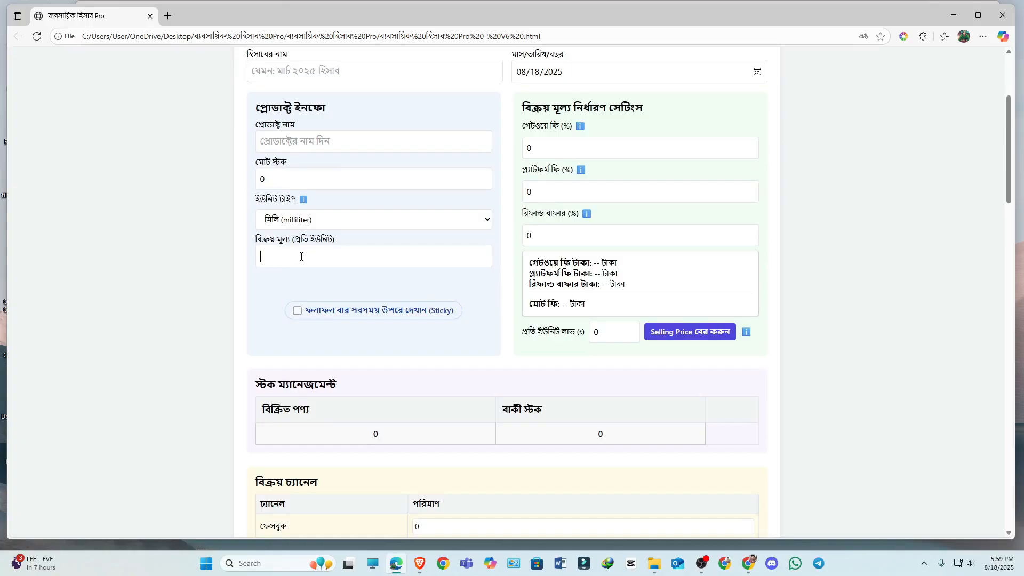
click(321, 285)
click(329, 293)
scroll(651, 210, up, 3)
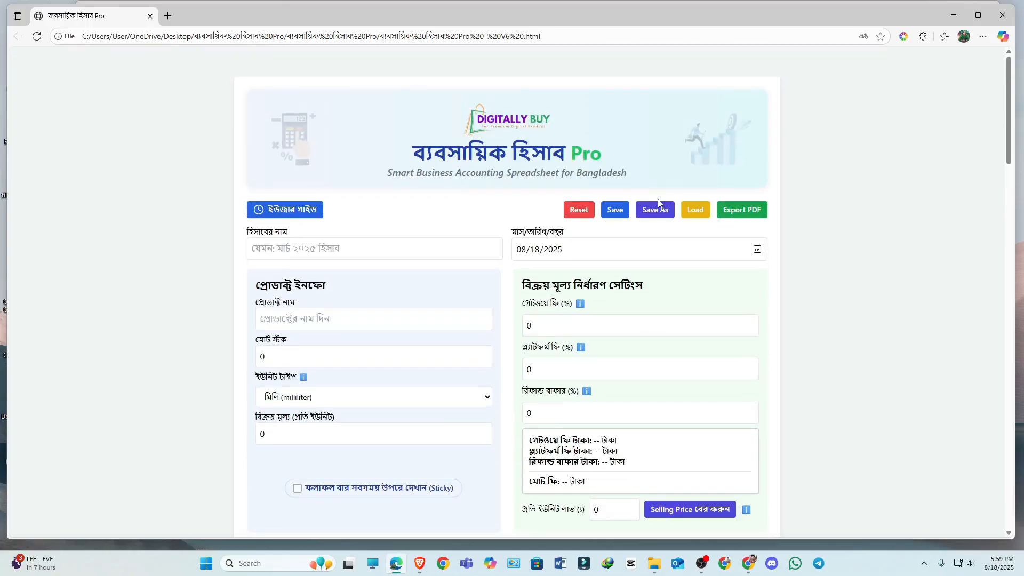
scroll(659, 209, down, 3)
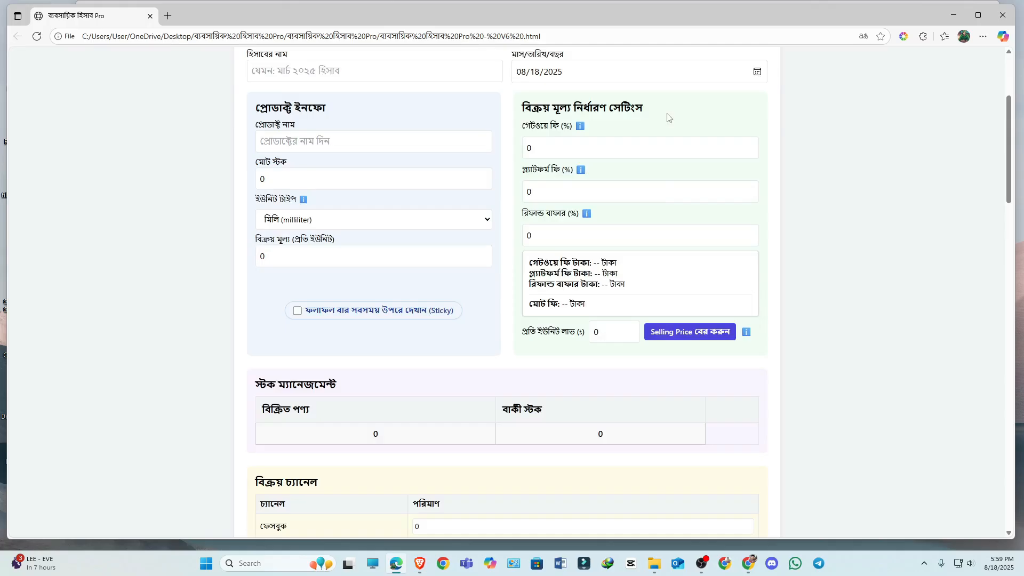
scroll(663, 115, up, 3)
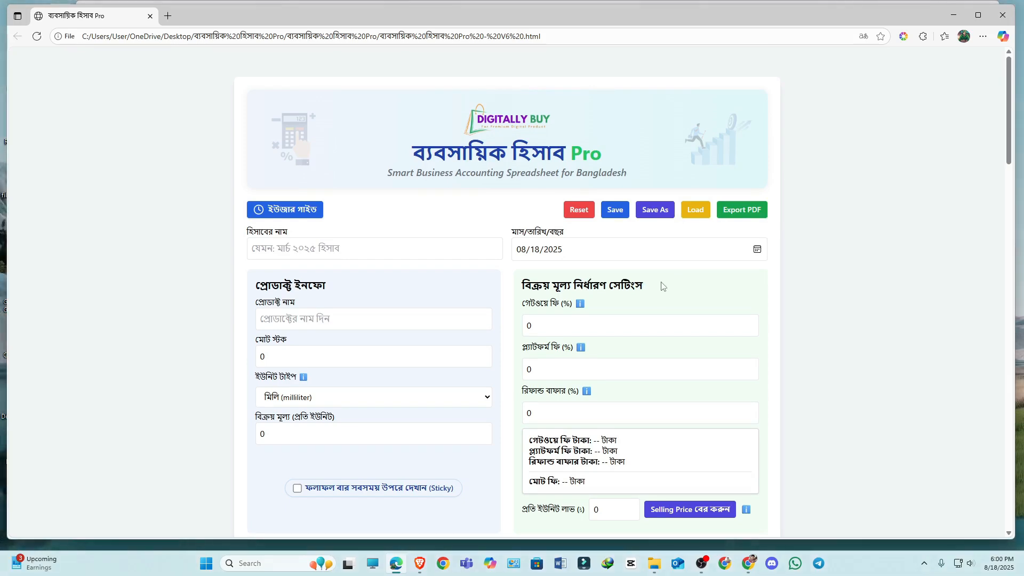
Examine the বিক্রয় মূল্য নির্ধারণ সেটিংস section, highlighting its heading and its profit, gateway fee and platform fee labels
scroll(661, 286, down, 3)
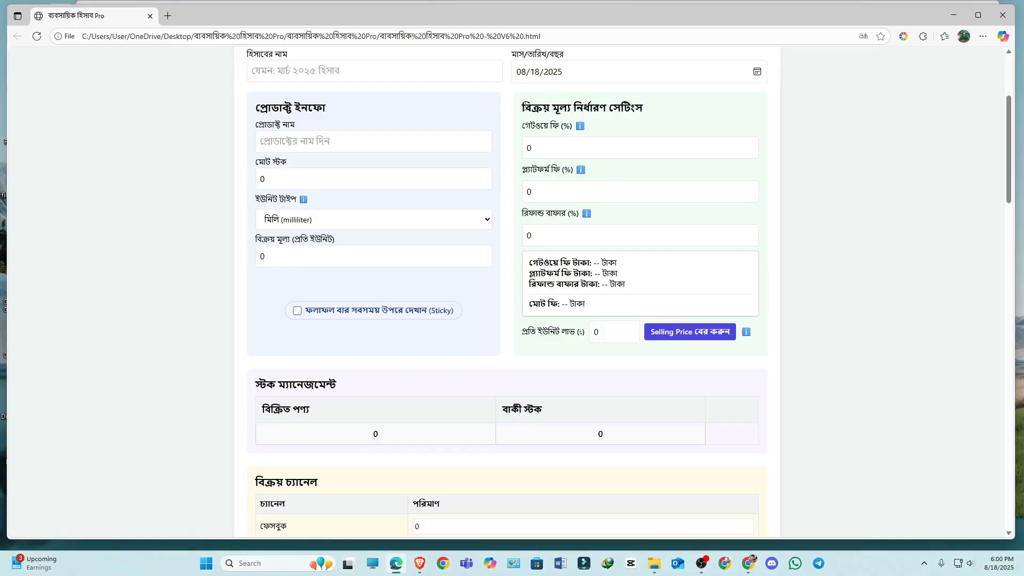
drag(524, 106, 651, 114)
click(659, 215)
drag(522, 332, 583, 334)
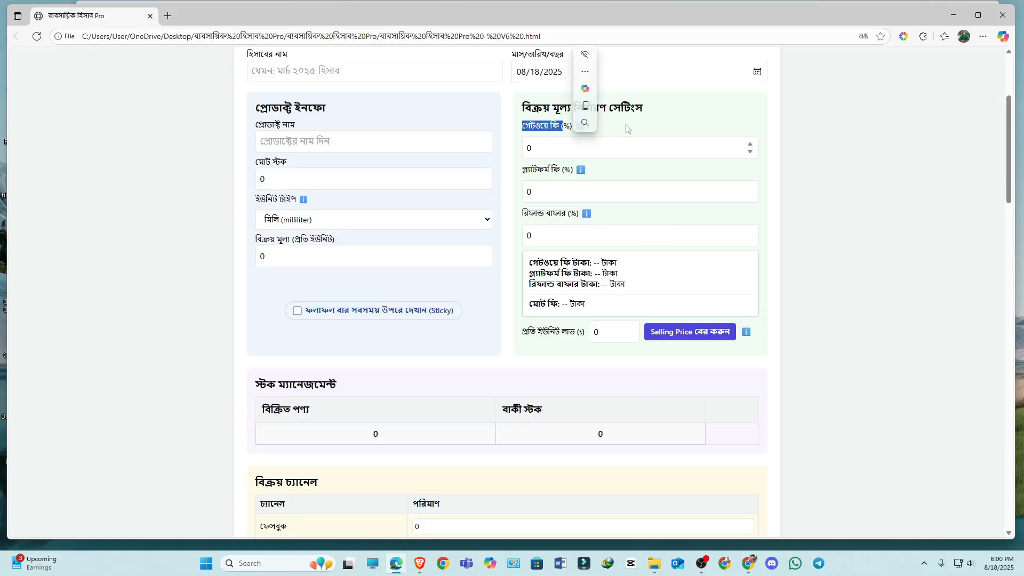
click(626, 126)
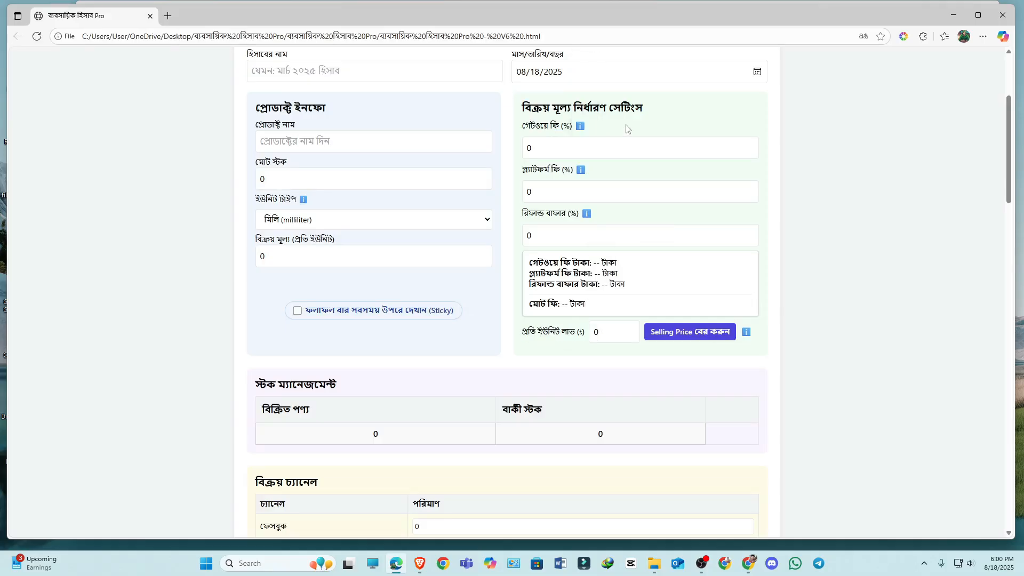
drag(522, 170, 573, 175)
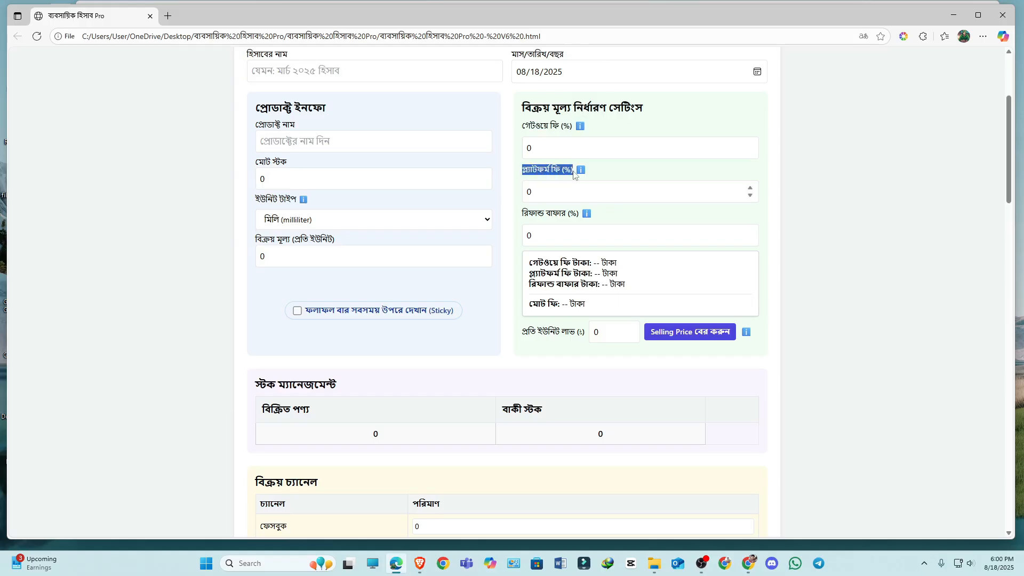
click(626, 173)
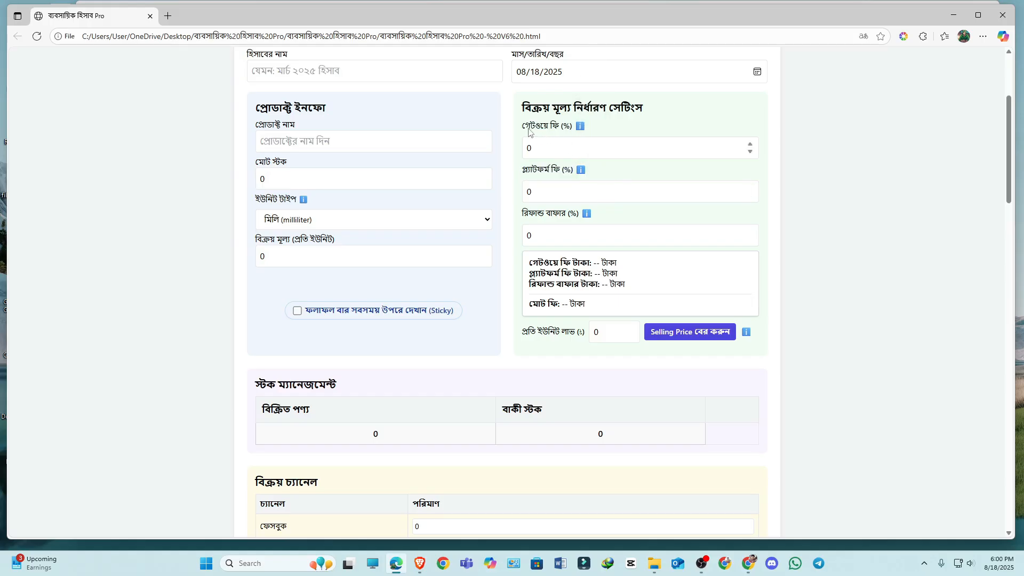
Highlight the গেটওয়ে ফি (%) label and view its info note with the suggested percentages
drag(521, 126, 572, 130)
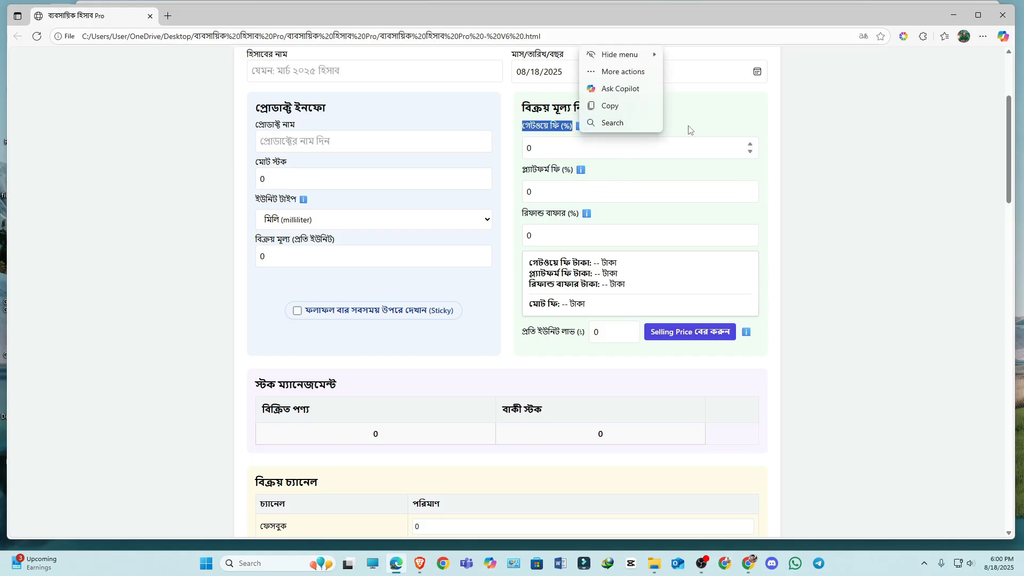
click(707, 128)
mouse_move(582, 129)
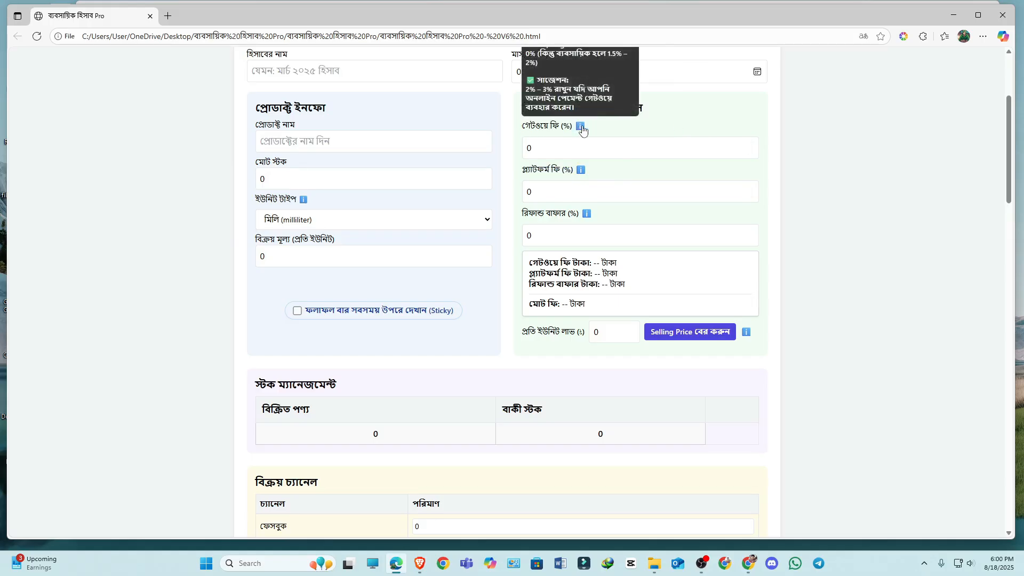
Read the full info note of গেটওয়ে ফি (%), including its standard rates and suggested percentage
scroll(582, 129, up, 3)
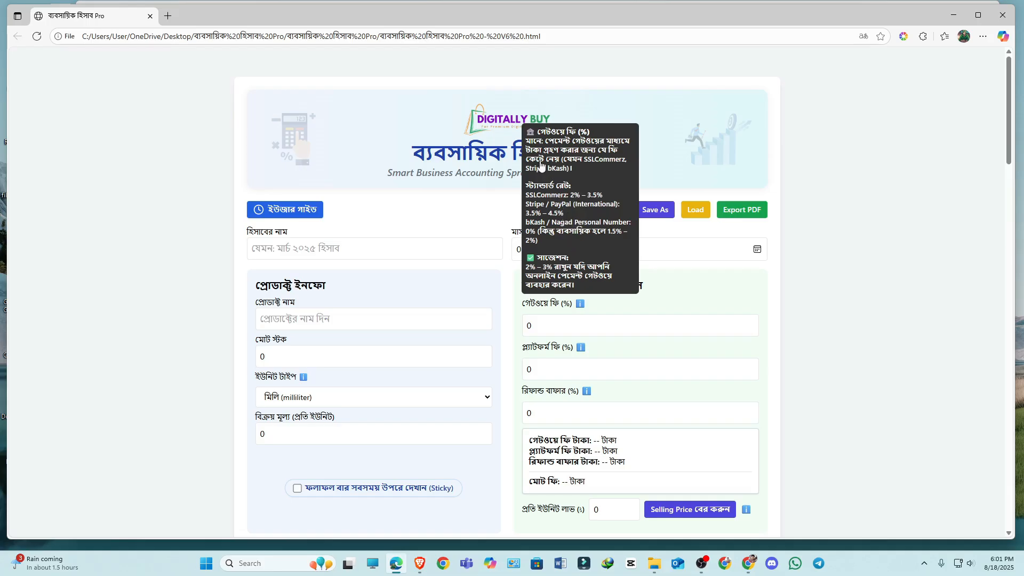
scroll(579, 304, down, 3)
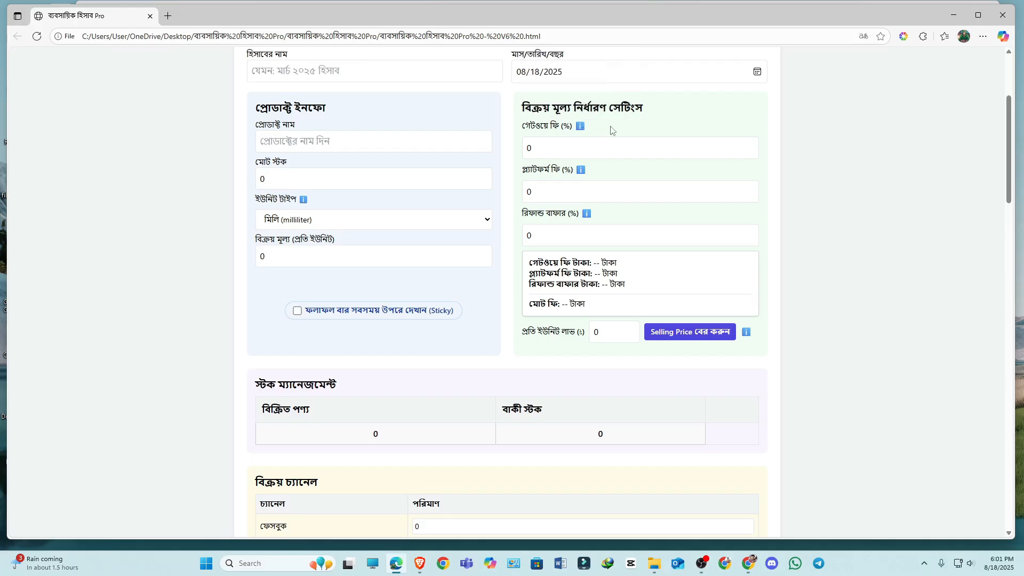
scroll(589, 130, up, 3)
mouse_move(581, 308)
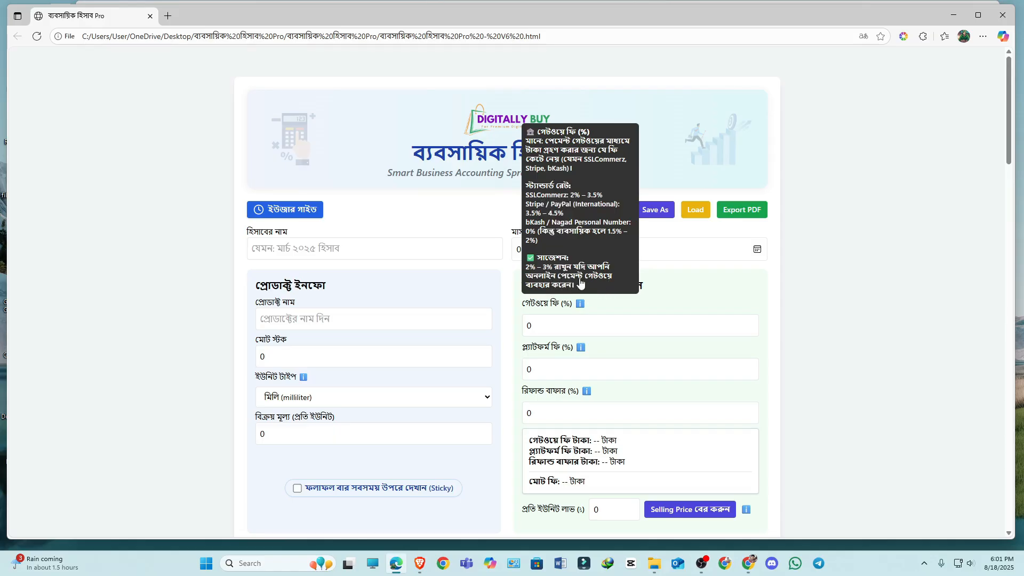
View the info note of প্ল্যাটফর্ম ফি (%) with its marketplace rates and suggestion
scroll(547, 271, down, 3)
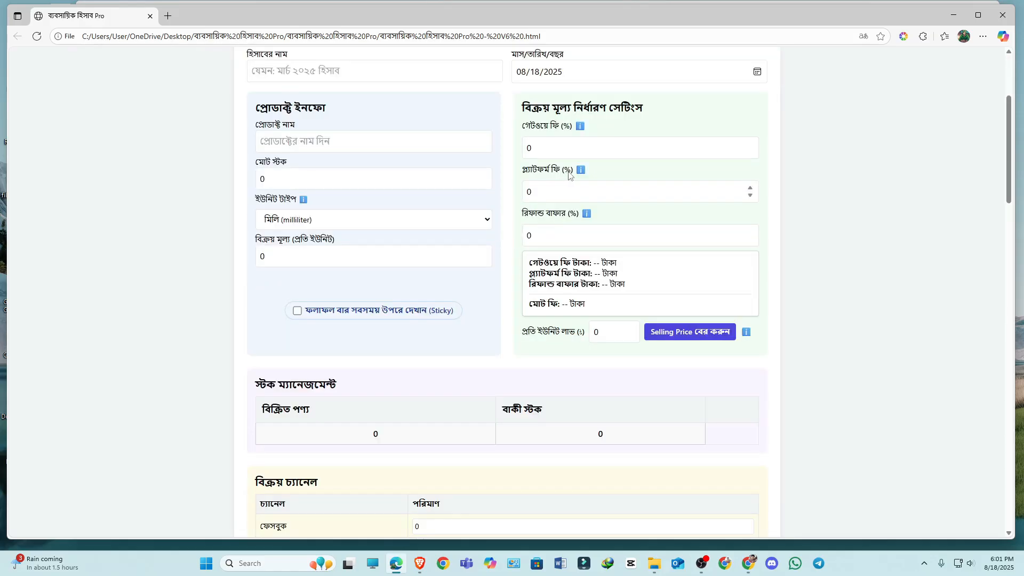
mouse_move(581, 172)
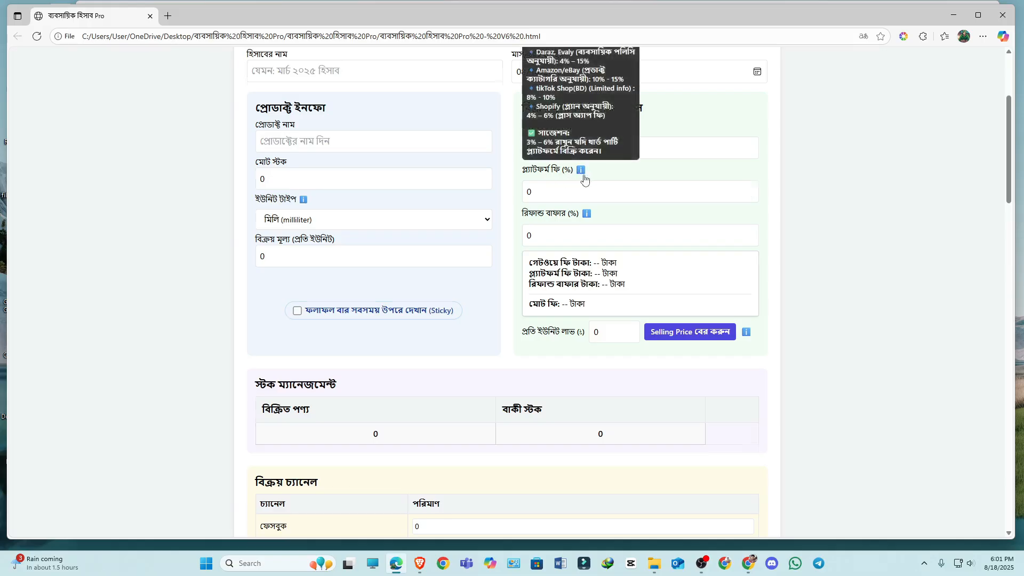
scroll(581, 176, up, 3)
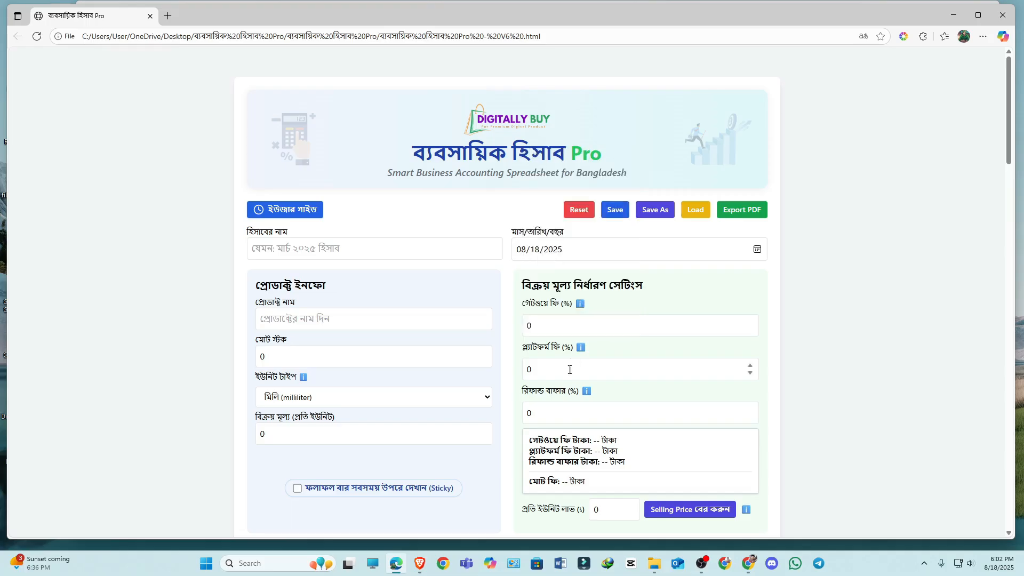
Highlight the রিফান্ড বাফার (%) label and read its info note with the standard rate and suggestion
scroll(554, 319, down, 3)
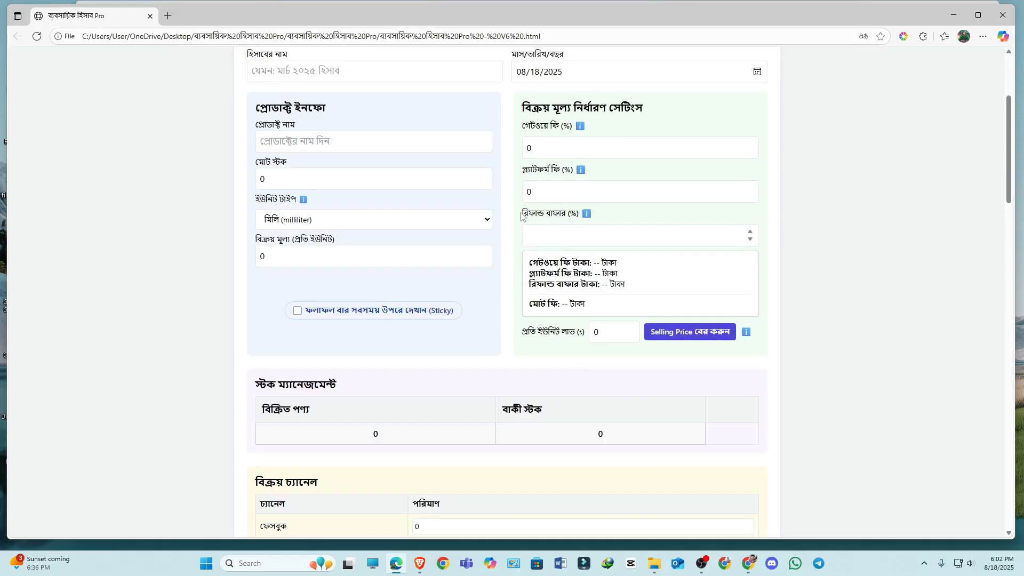
drag(521, 215, 580, 218)
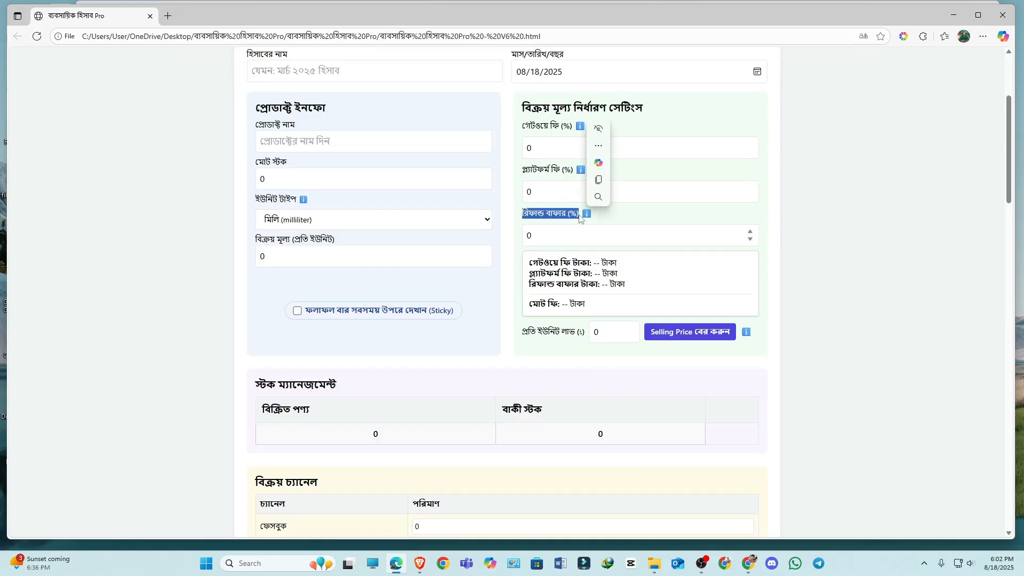
click(538, 218)
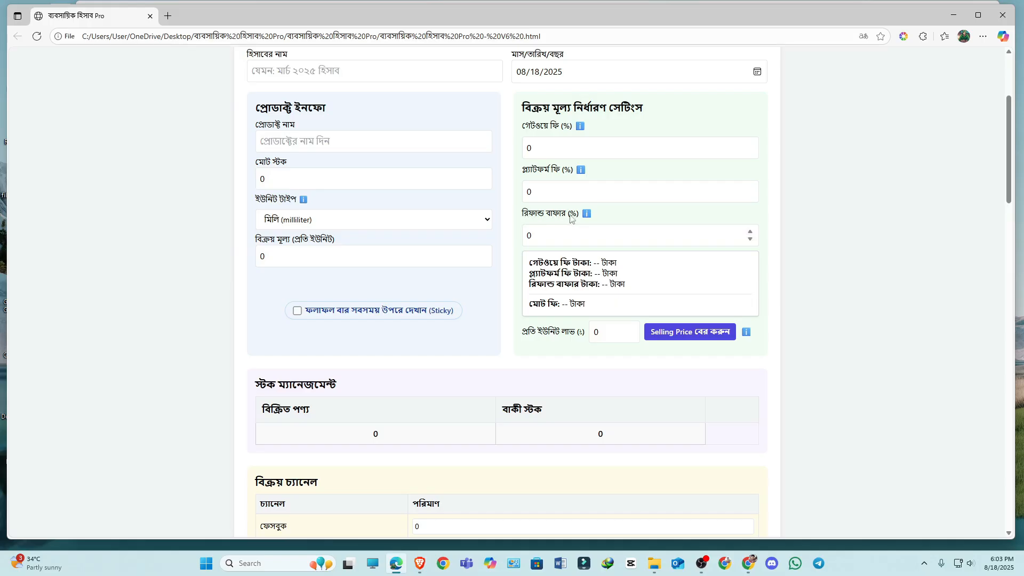
mouse_move(585, 215)
scroll(585, 215, up, 3)
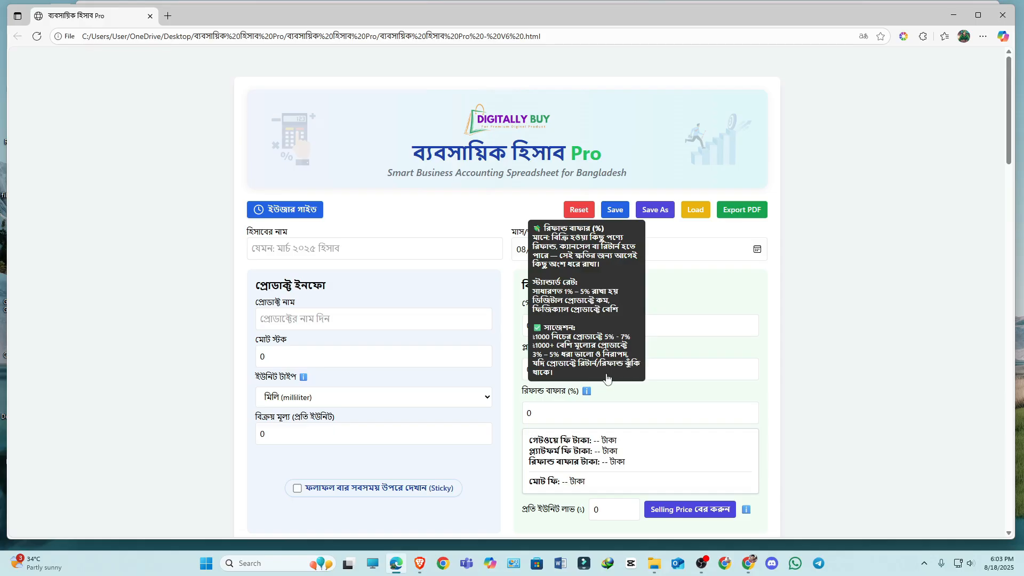
Examine how the gateway, platform and refund buffer percentages relate to the taka breakdown and মোট ফি, highlighting the matching labels
scroll(597, 377, down, 3)
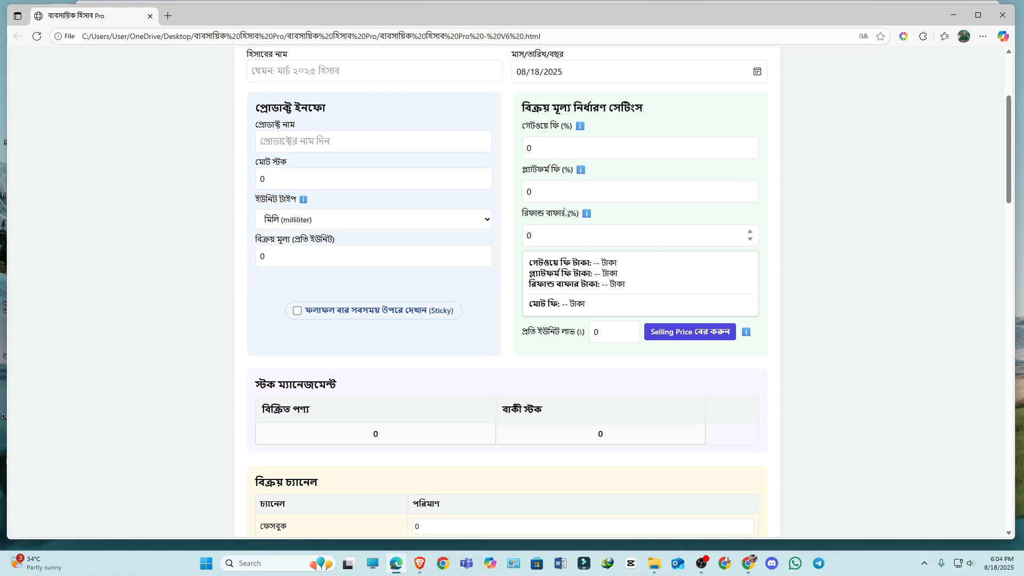
drag(522, 127, 573, 126)
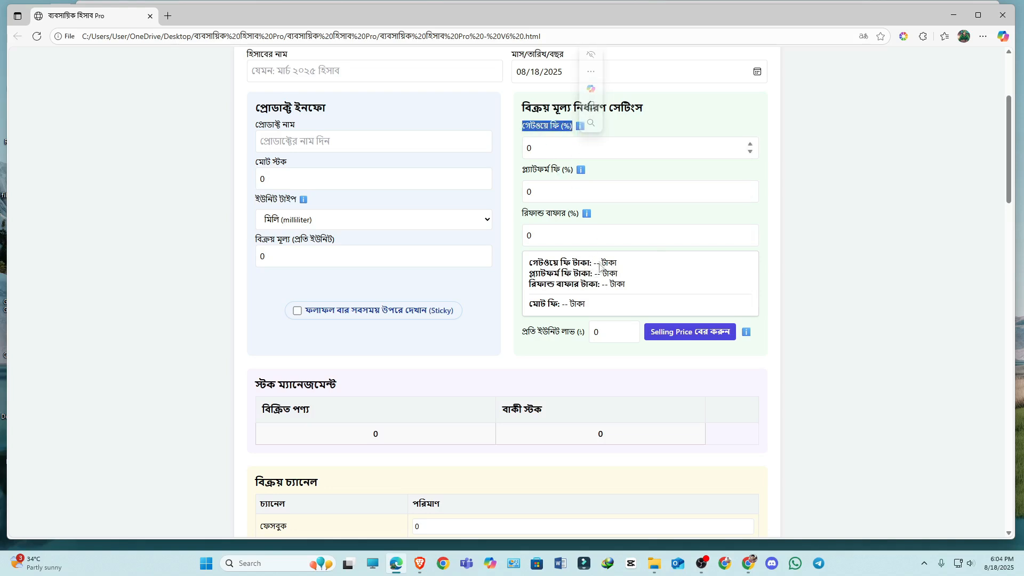
drag(598, 262, 617, 263)
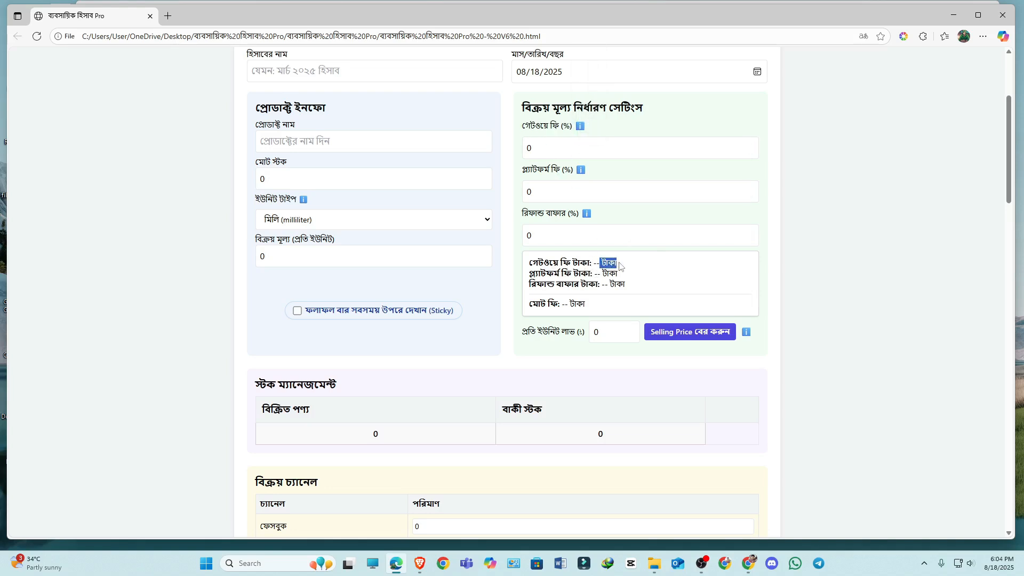
click(566, 149)
drag(522, 169, 561, 170)
drag(535, 273, 609, 284)
click(544, 226)
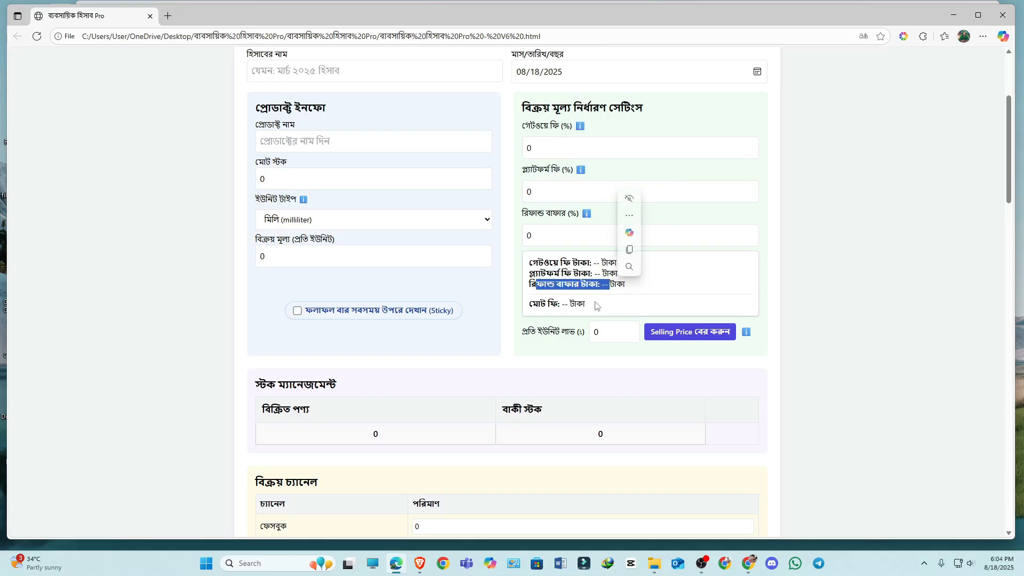
click(564, 303)
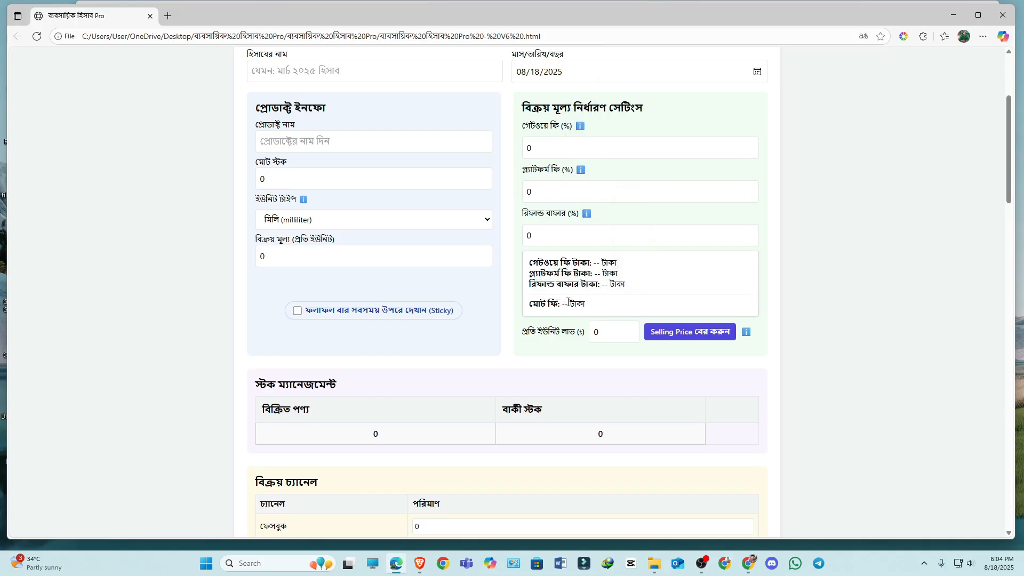
drag(529, 261, 584, 296)
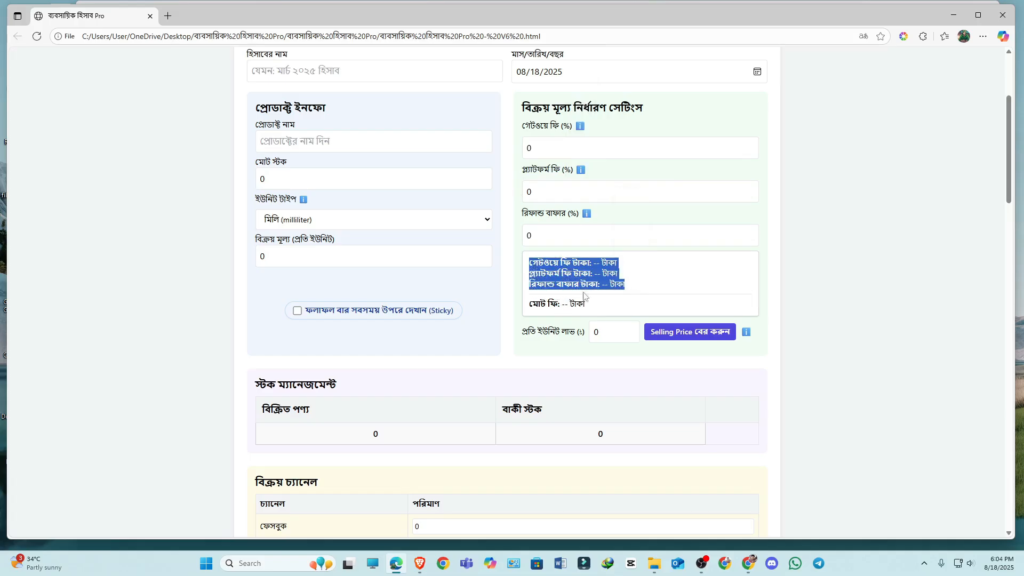
click(583, 297)
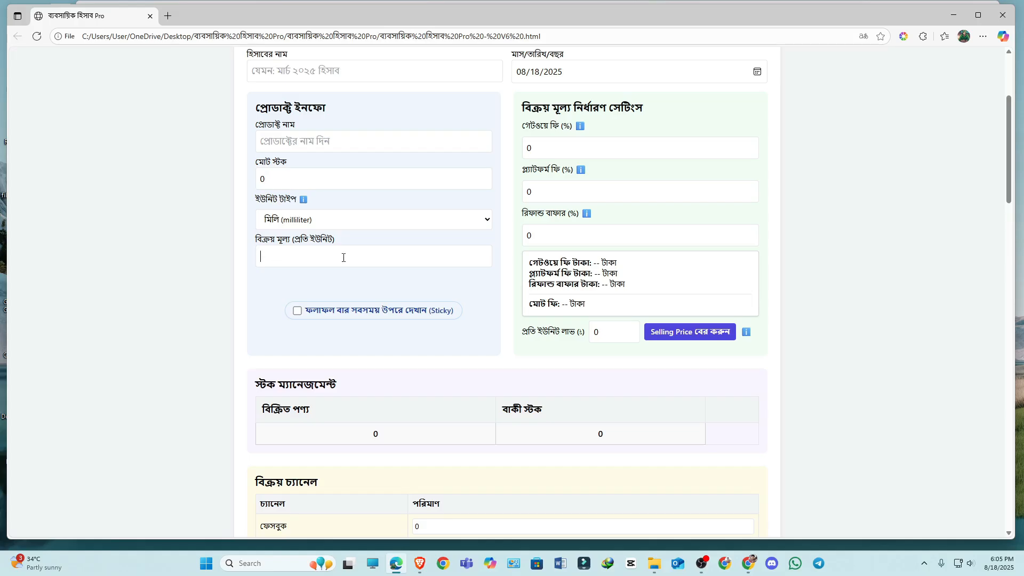
Highlight the বিক্রয় মূল্য নির্ধারণ সেটিংস heading and set প্রতি ইউনিট লাভ to 500
click(630, 107)
drag(552, 108, 643, 110)
click(731, 126)
click(596, 332)
text(1000)
key(BackSpace)
key(BackSpace)
key(BackSpace)
key(BackSpace)
text(5000)
click(590, 359)
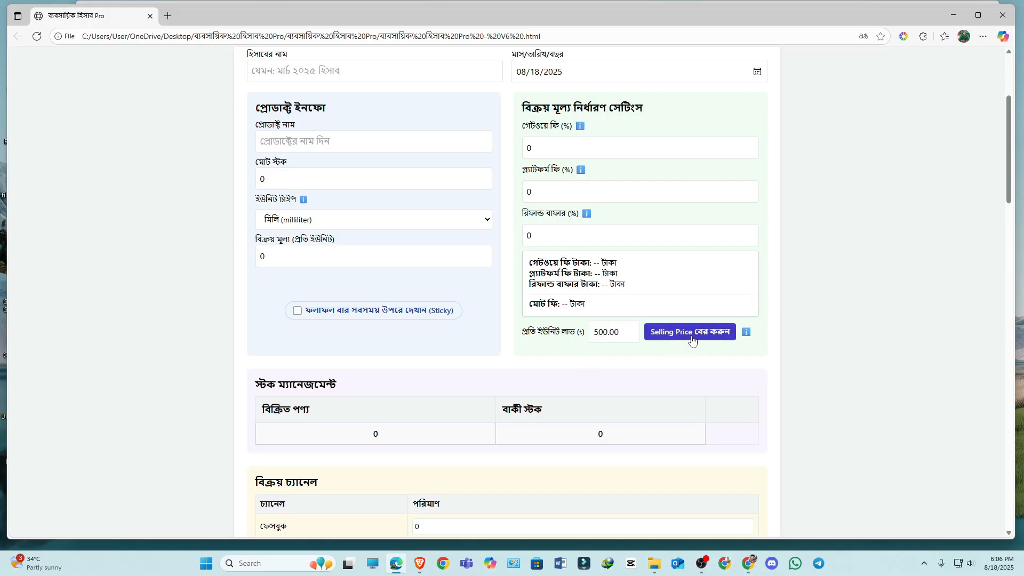
Check the বিক্রয় মূল্য (প্রতি ইউনিট) field and highlight the স্টক ম্যানেজমেন্ট heading
click(267, 258)
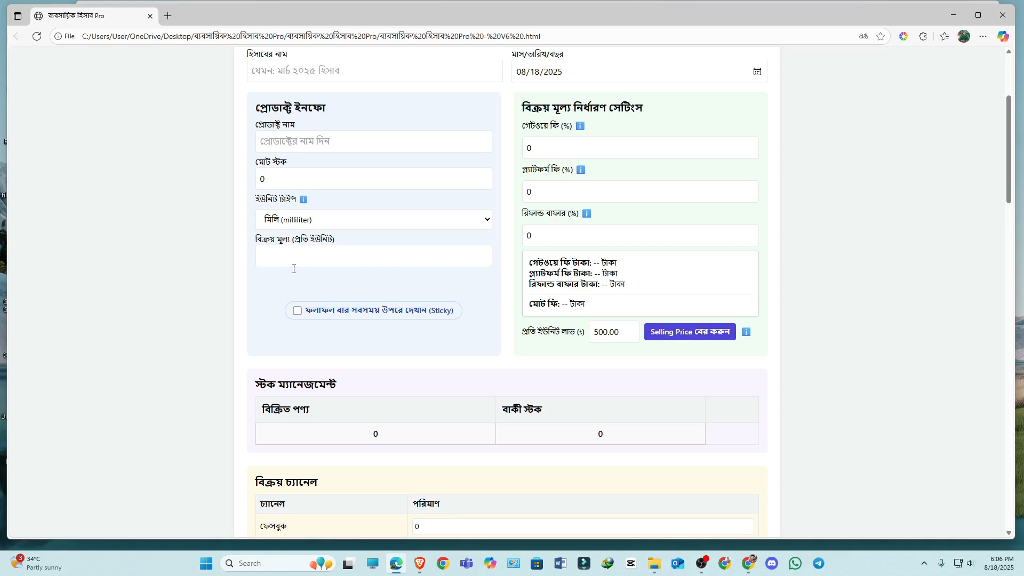
click(568, 355)
scroll(467, 348, down, 3)
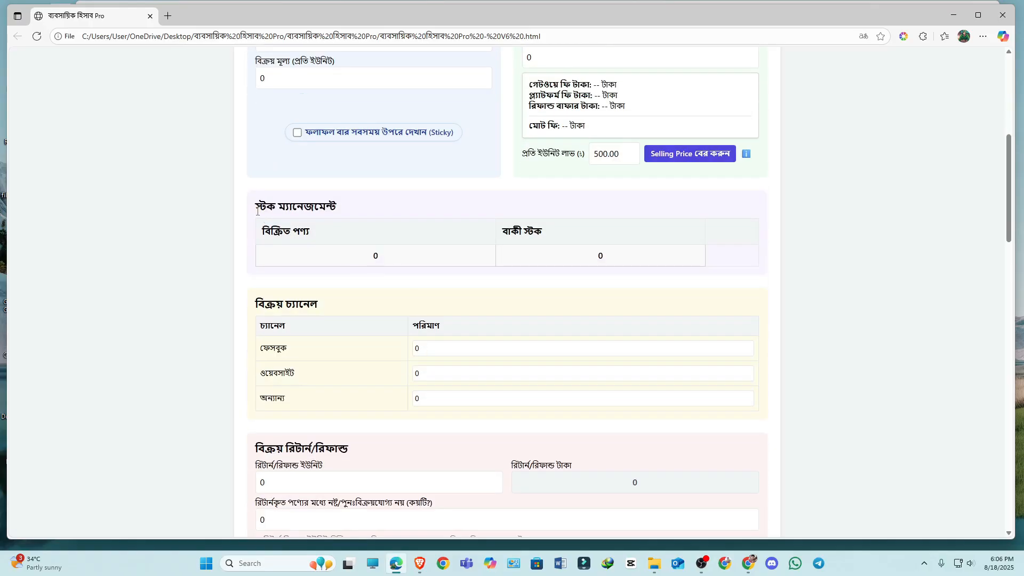
drag(256, 209, 448, 213)
click(371, 222)
Set মোট স্টক to 1000 in the product info and check the স্টক ম্যানেজমেন্ট table
scroll(551, 244, up, 3)
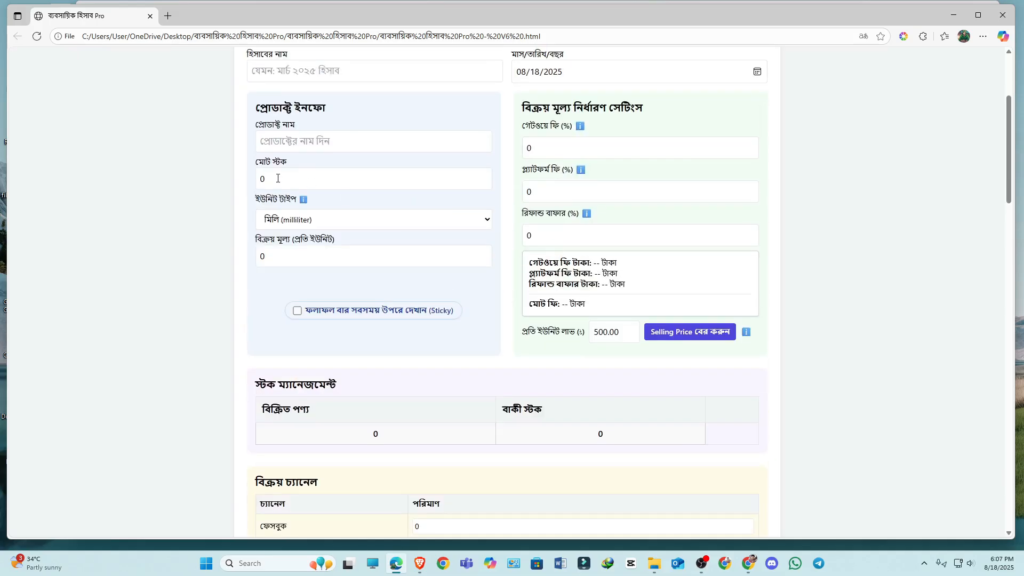
text(1000)
scroll(288, 181, down, 3)
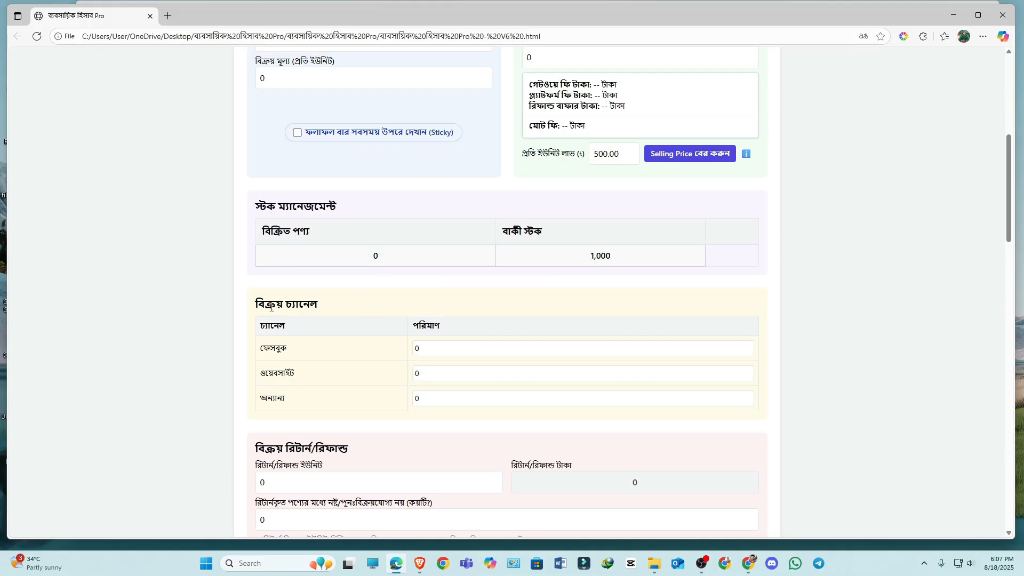
Highlight the বিক্রয় চ্যানেল heading and the বিক্রিত পণ্য column header of the stock table
drag(256, 308, 300, 307)
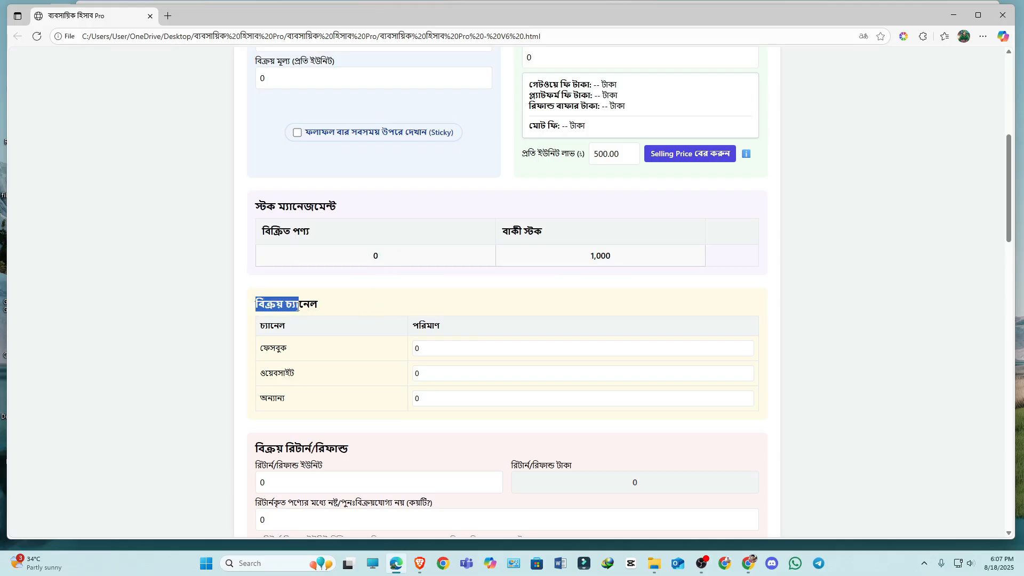
click(261, 201)
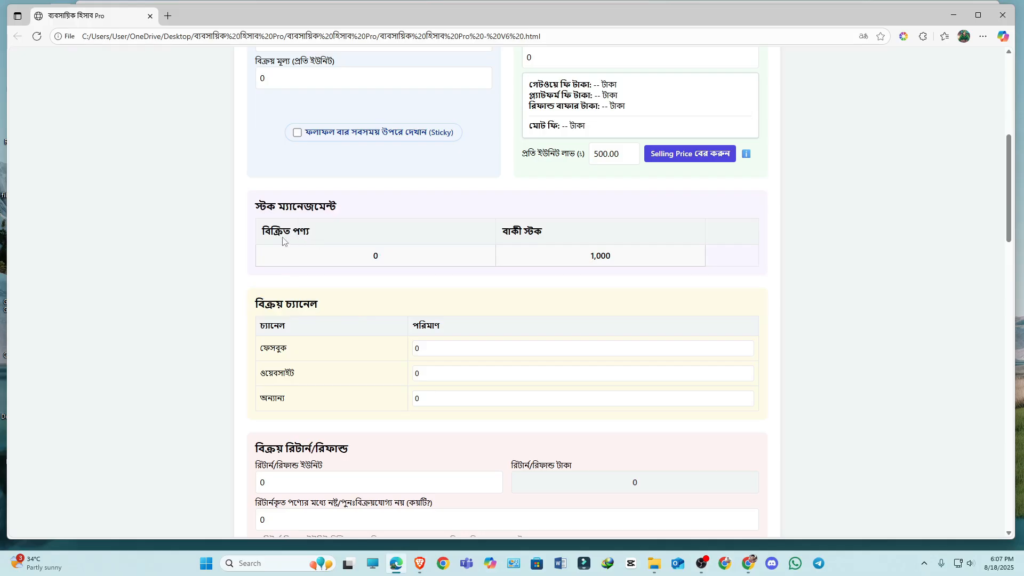
drag(270, 233, 339, 240)
click(504, 236)
drag(257, 305, 318, 305)
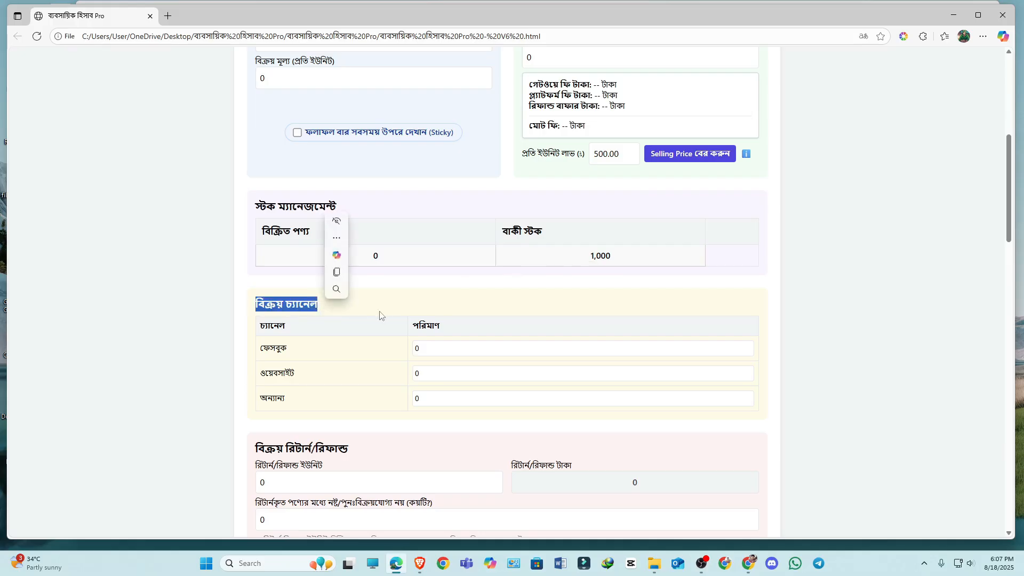
click(380, 314)
Set the ফেসবুক quantity in the বিক্রয় চ্যানেল table to 100
scroll(382, 308, down, 3)
scroll(381, 306, up, 3)
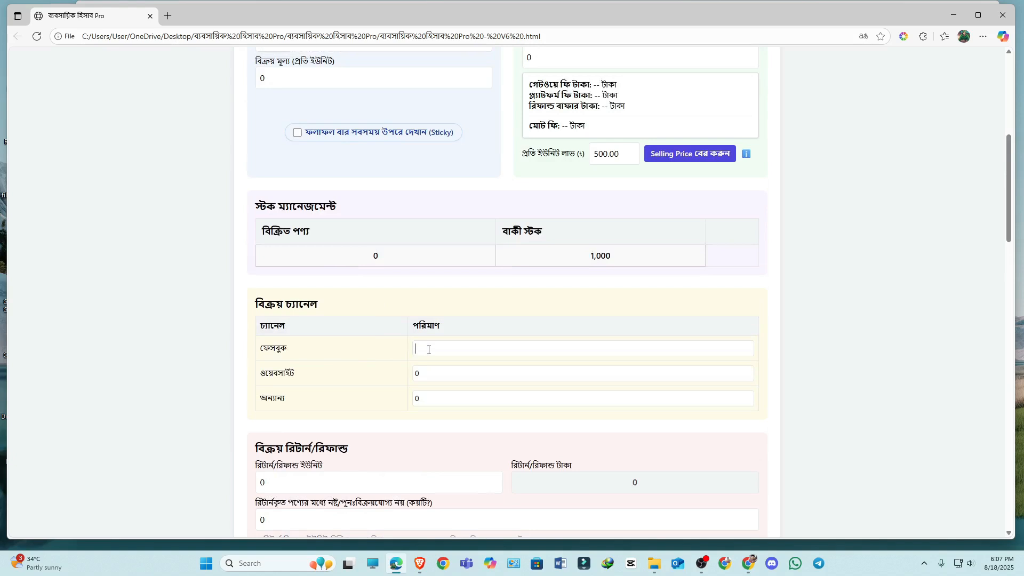
click(477, 352)
text(100)
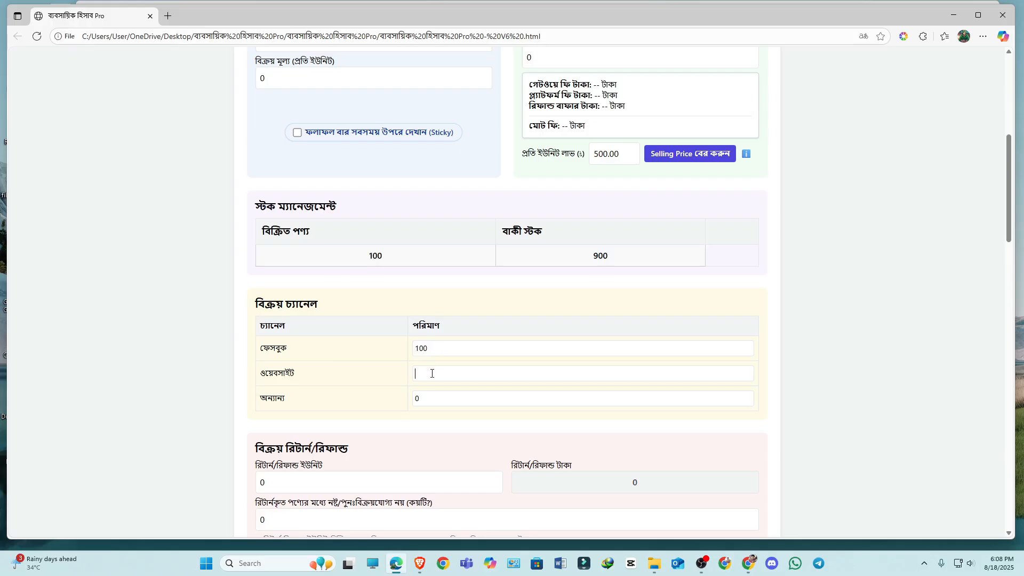
Highlight the প্ল্যাটফর্ম ফি (%) label in the pricing settings and return to the বিক্রয় চ্যানেল table
scroll(432, 374, up, 3)
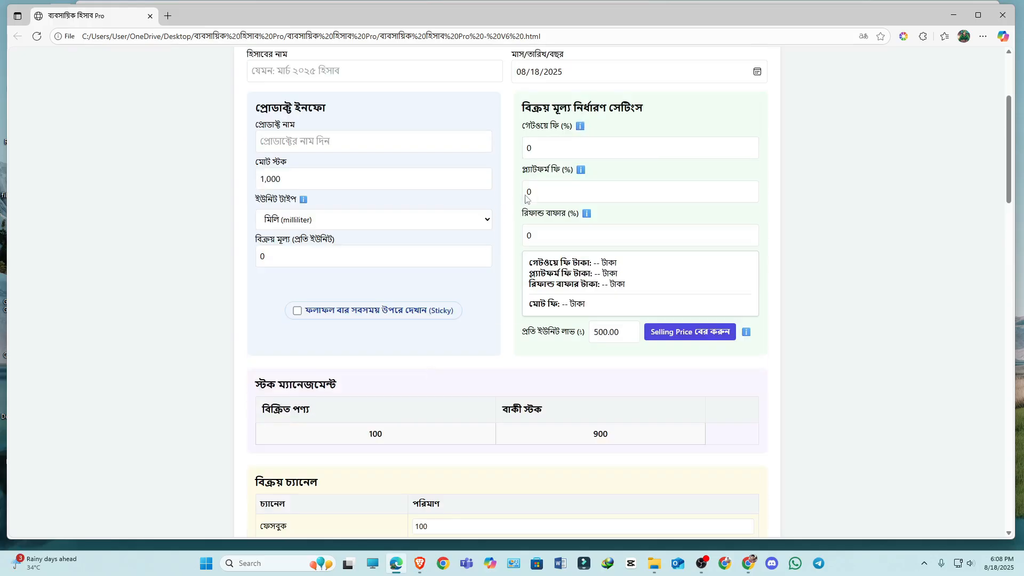
drag(523, 170, 560, 174)
click(461, 366)
scroll(486, 229, down, 6)
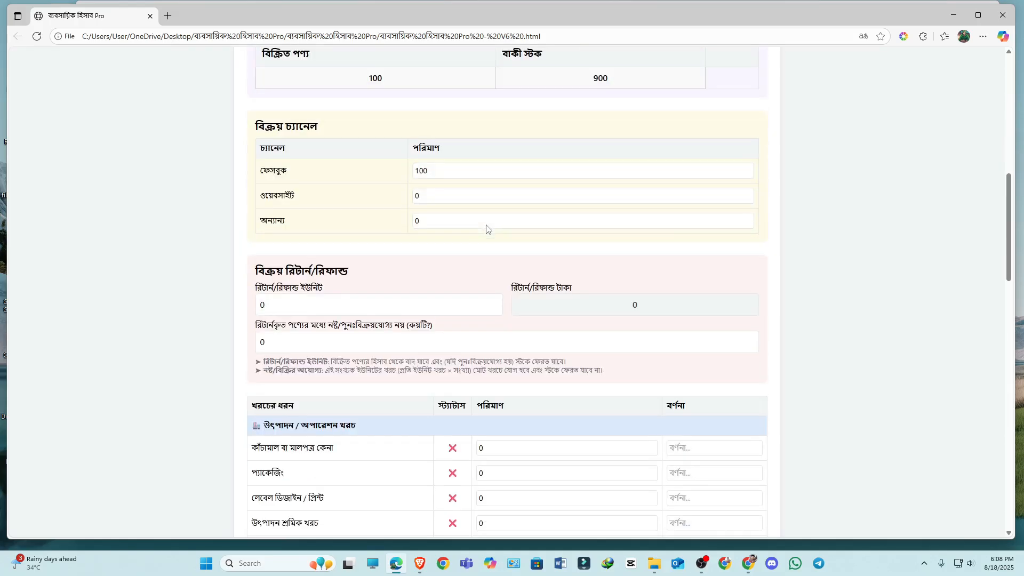
scroll(486, 229, up, 3)
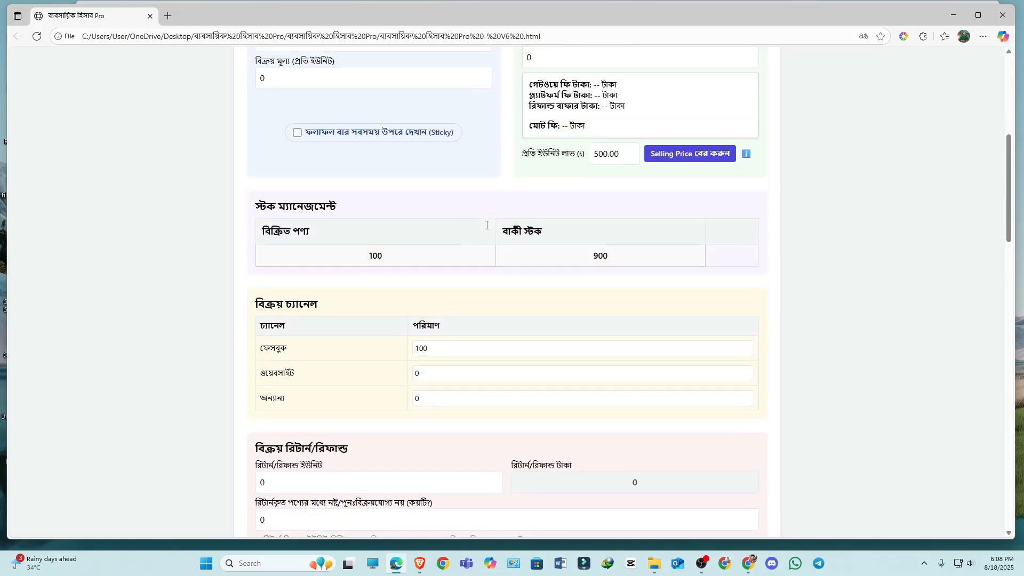
Set the sales channel quantities to 100 for ওয়েবসাইট and 200 for অন্যান্য
click(434, 375)
text(50)
key(BackSpace)
key(BackSpace)
text(100)
click(429, 398)
text(200)
Compare the মোট স্টক value with the sold and remaining stock in the স্টক ম্যানেজমেন্ট table
scroll(414, 269, up, 6)
scroll(390, 291, down, 3)
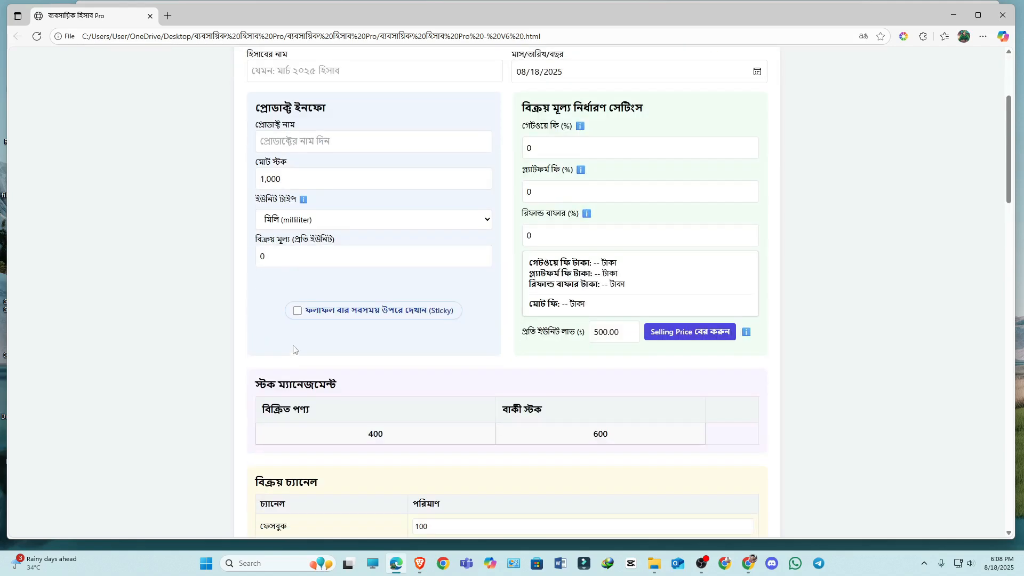
drag(290, 179, 249, 184)
click(312, 167)
scroll(281, 180, down, 3)
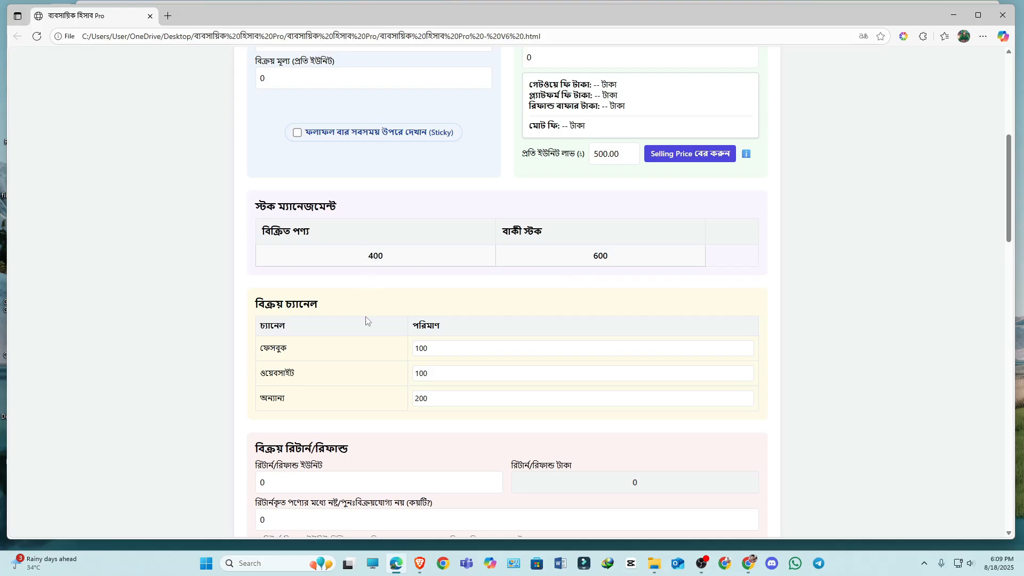
Set রিটার্ন/রিফান্ড ইউনিট to 10 in the বিক্রয় রিটার্ন/রিফান্ড section and look over the area below it
scroll(366, 320, down, 3)
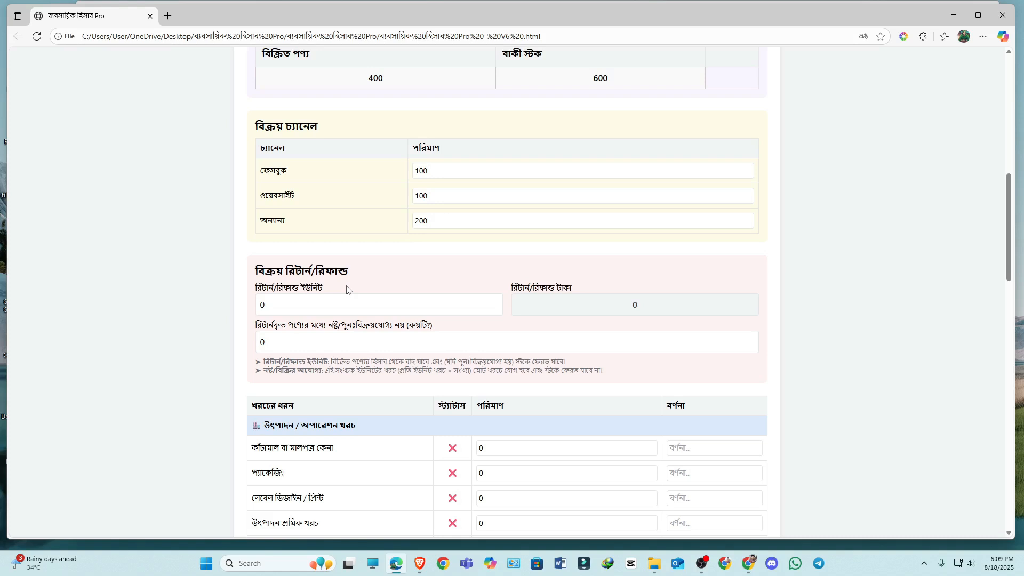
click(277, 305)
scroll(355, 292, up, 3)
scroll(356, 292, down, 3)
text(10)
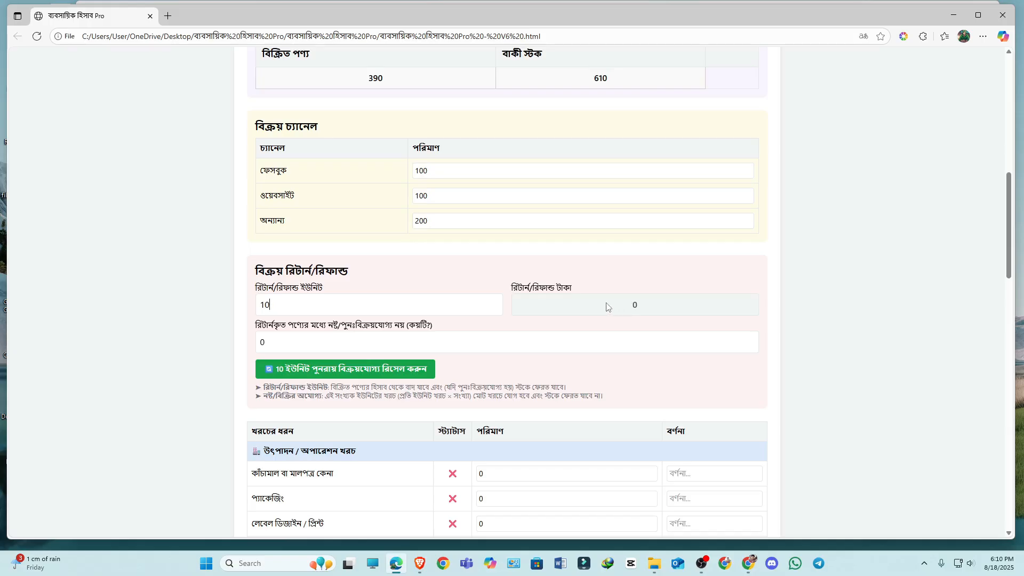
scroll(512, 333, down, 3)
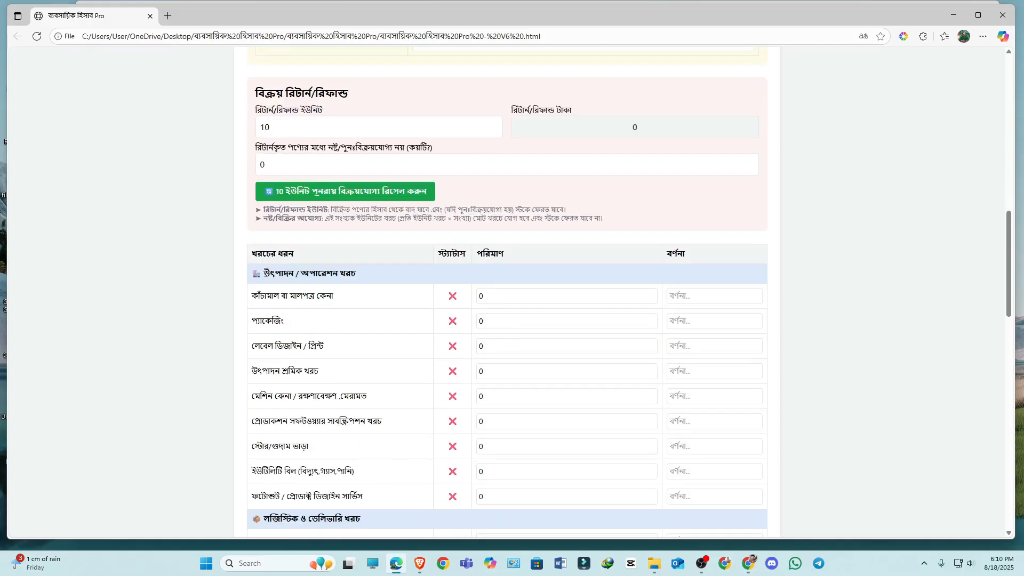
Compare the মোট স্টক value with the sold and remaining stock, sales channel quantities and returned units
scroll(408, 386, up, 6)
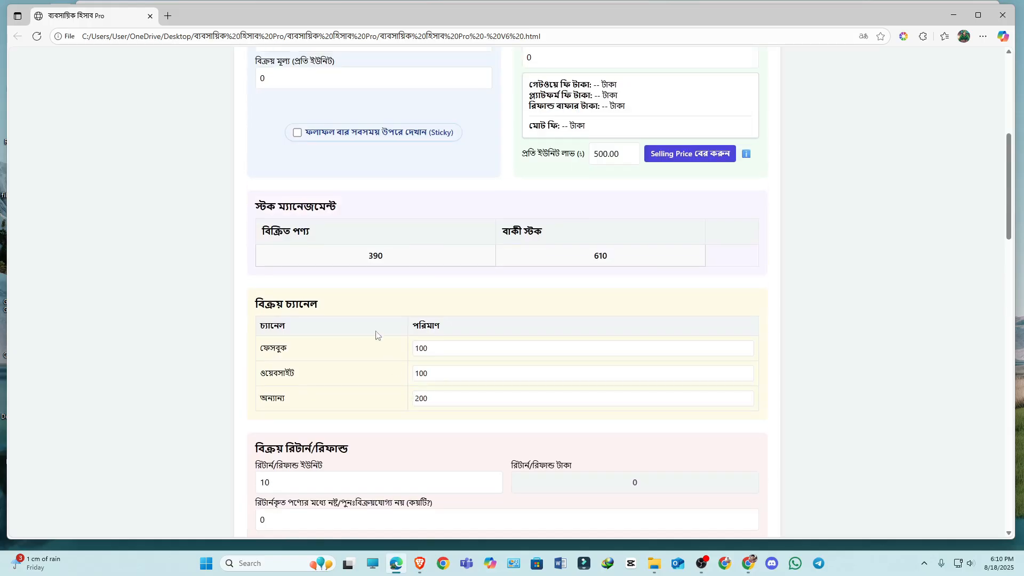
scroll(376, 335, up, 6)
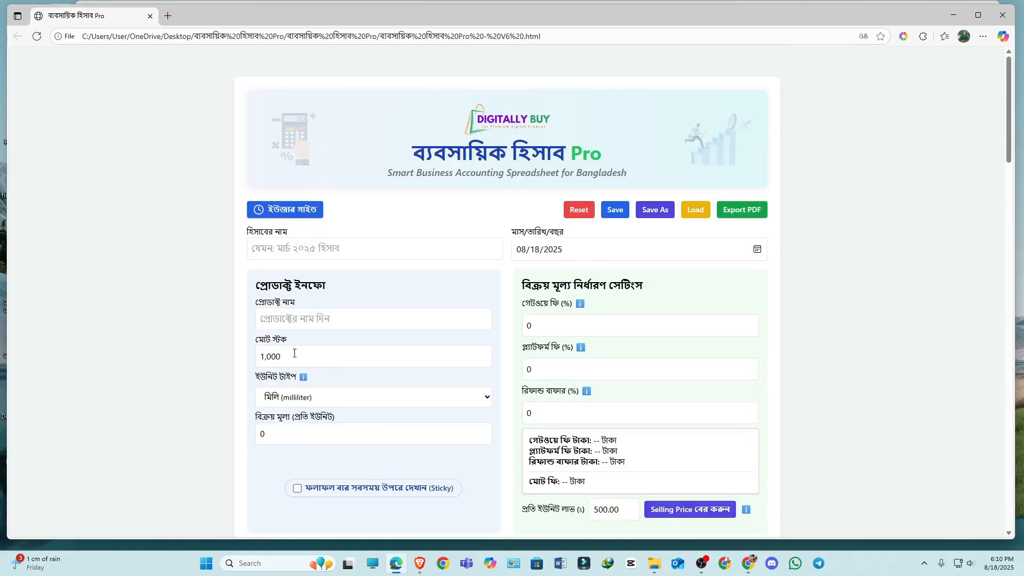
click(294, 353)
double_click(294, 353)
scroll(291, 347, down, 6)
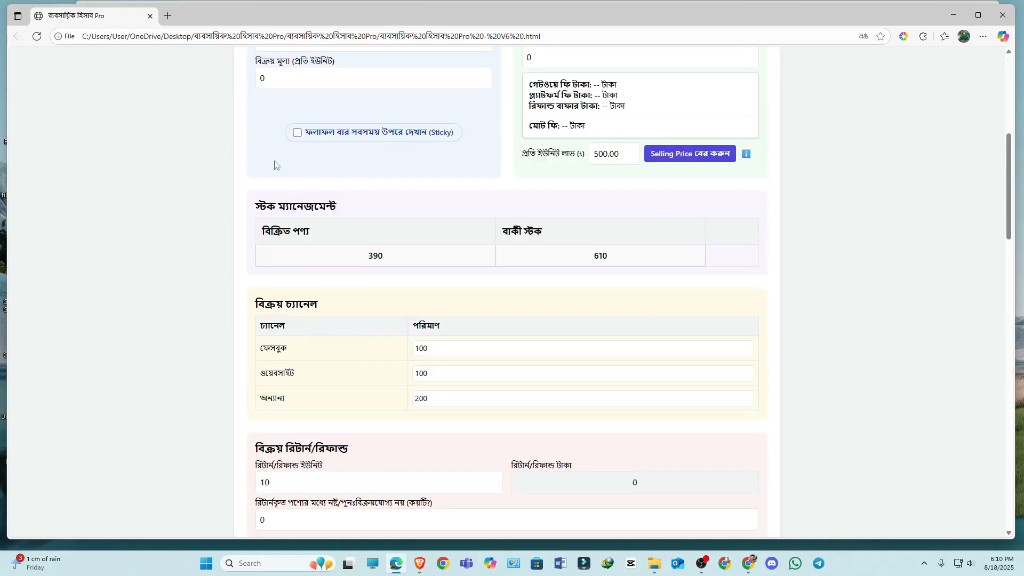
scroll(273, 178, down, 2)
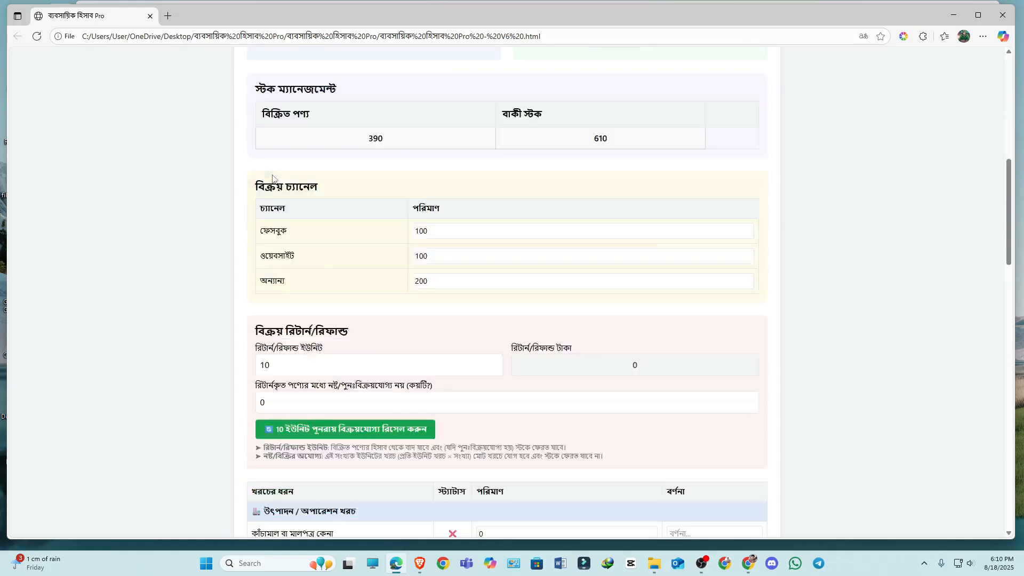
scroll(273, 178, down, 4)
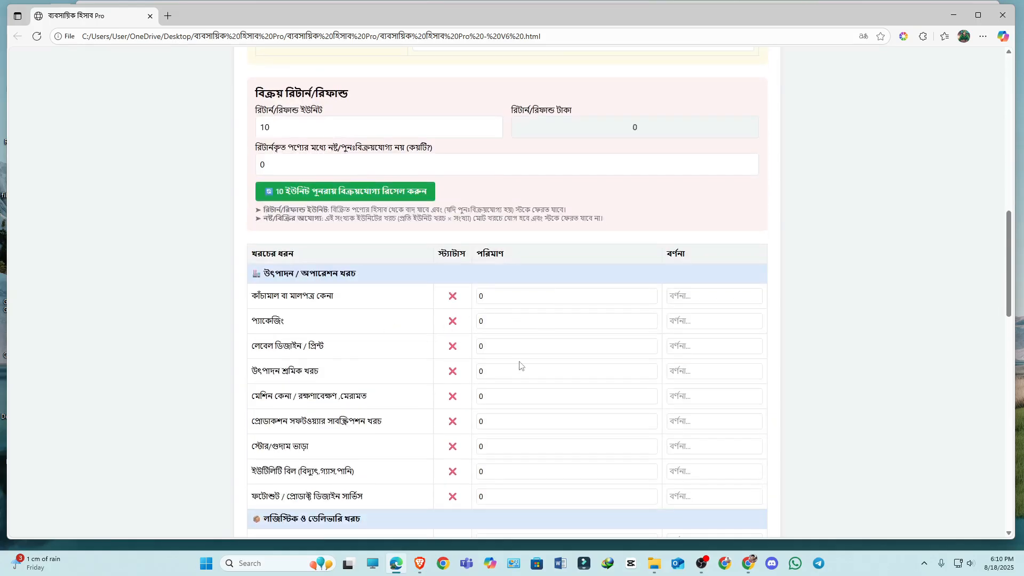
scroll(520, 365, up, 6)
scroll(519, 362, down, 3)
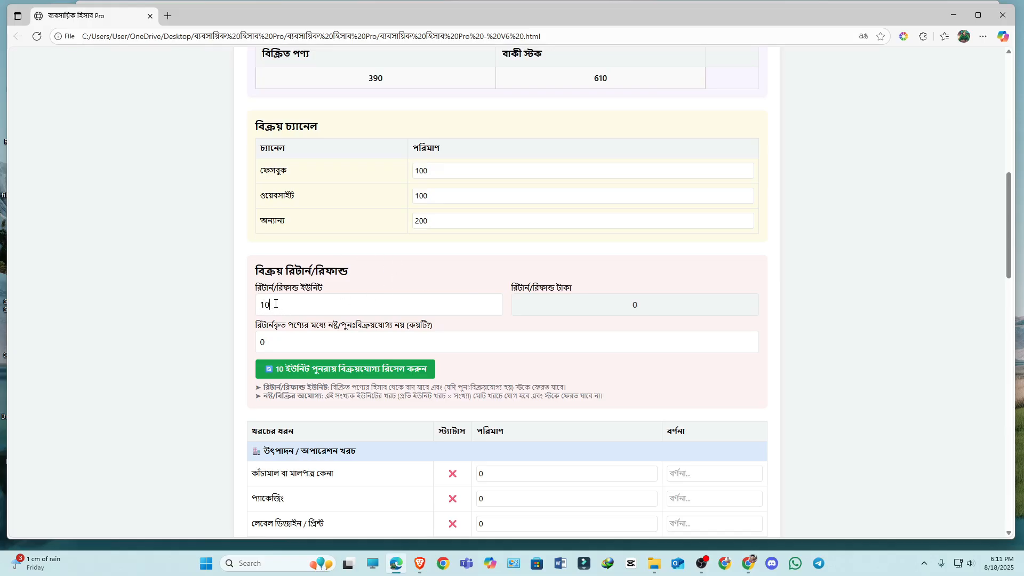
Highlight the রিটার্ন/রিফান্ড ইউনিট value and point out the non-resalable units field below it
drag(273, 307, 258, 306)
click(418, 287)
click(270, 341)
click(278, 307)
click(282, 339)
click(277, 305)
double_click(277, 305)
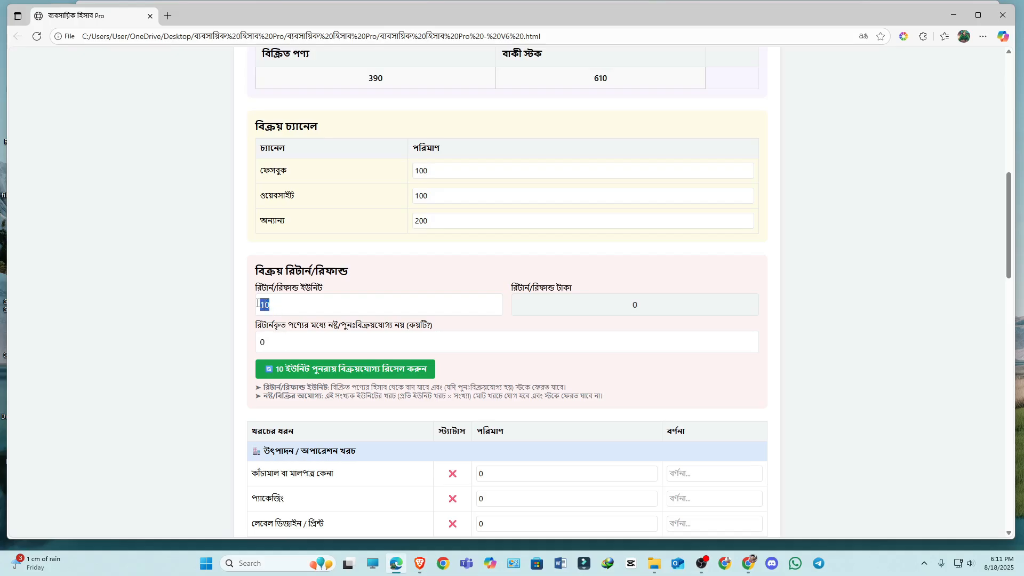
click(302, 312)
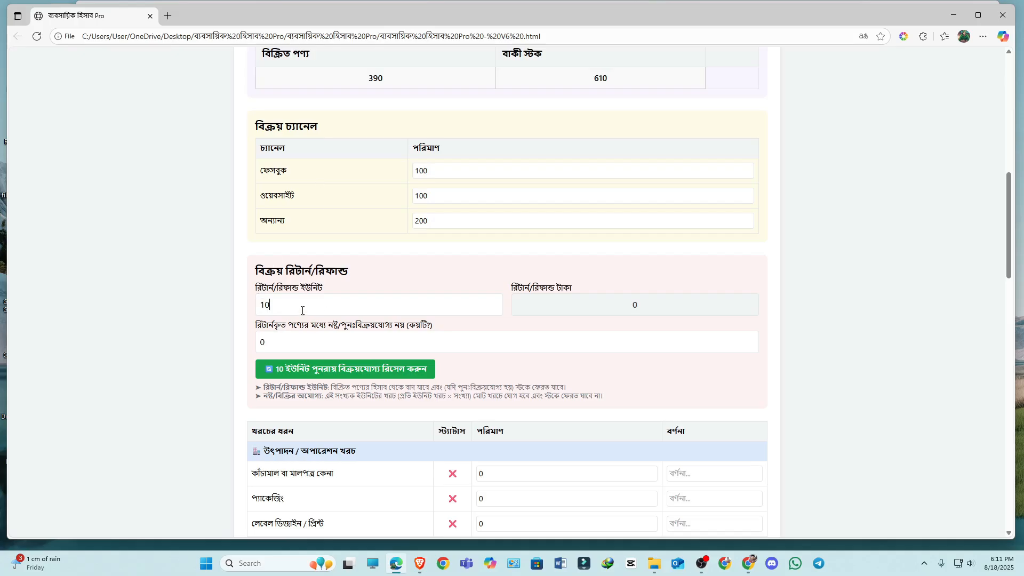
Set the number of damaged or non-resalable returned units to 1 in the বিক্রয় রিটার্ন/রিফান্ড section
click(279, 338)
text(0)
click(275, 342)
key(BackSpace)
text(1)
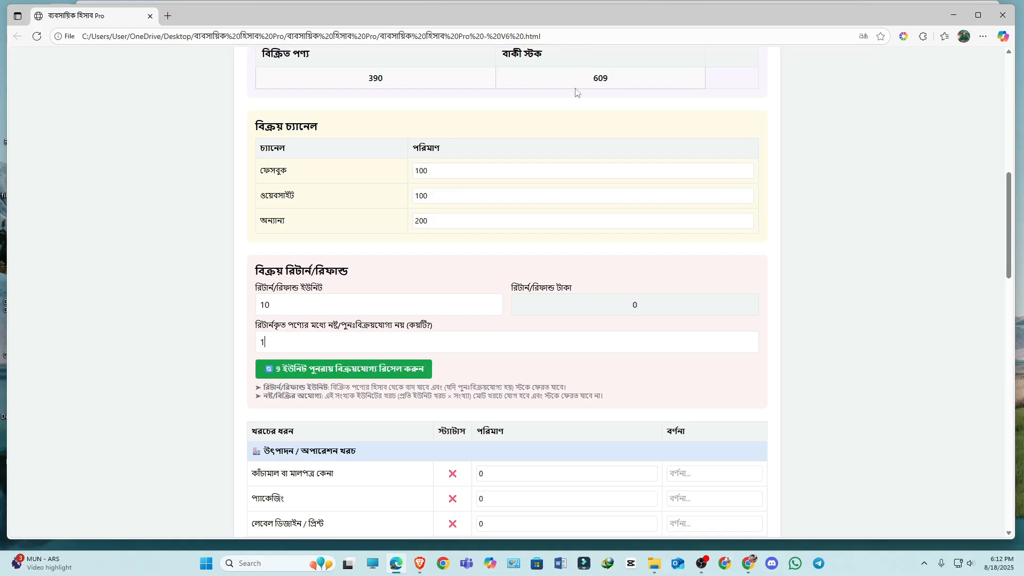
Highlight the মোট খরচ amount in the totals summary and return to the start of the expense table
scroll(455, 267, down, 10)
scroll(458, 265, down, 8)
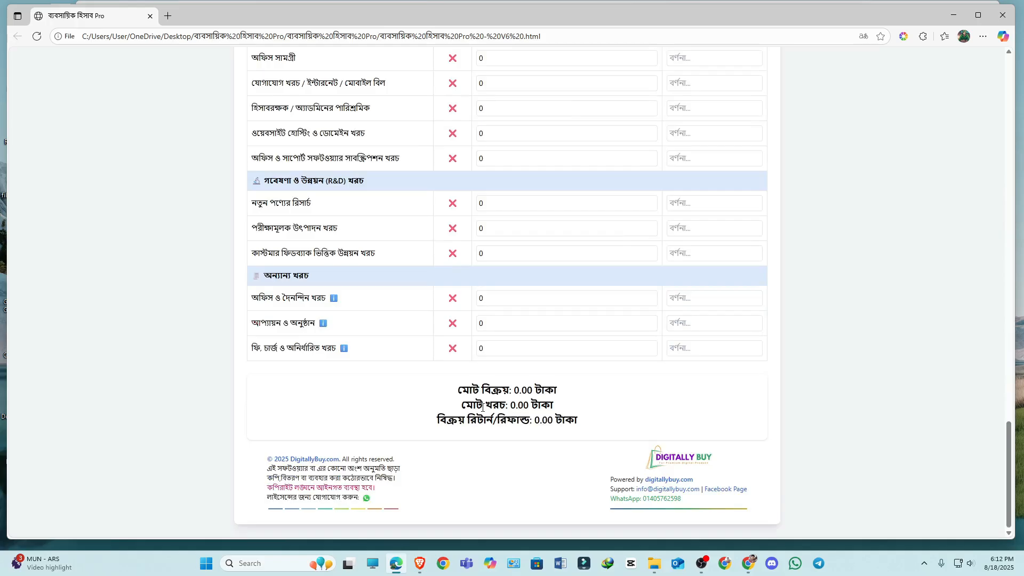
drag(510, 406, 532, 408)
click(460, 407)
scroll(369, 249, up, 12)
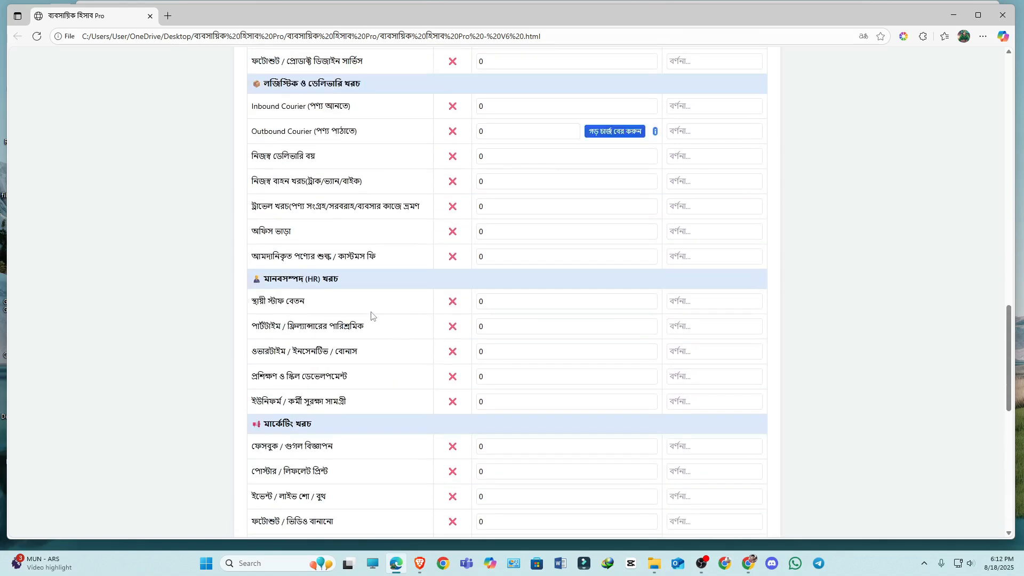
scroll(371, 316, up, 7)
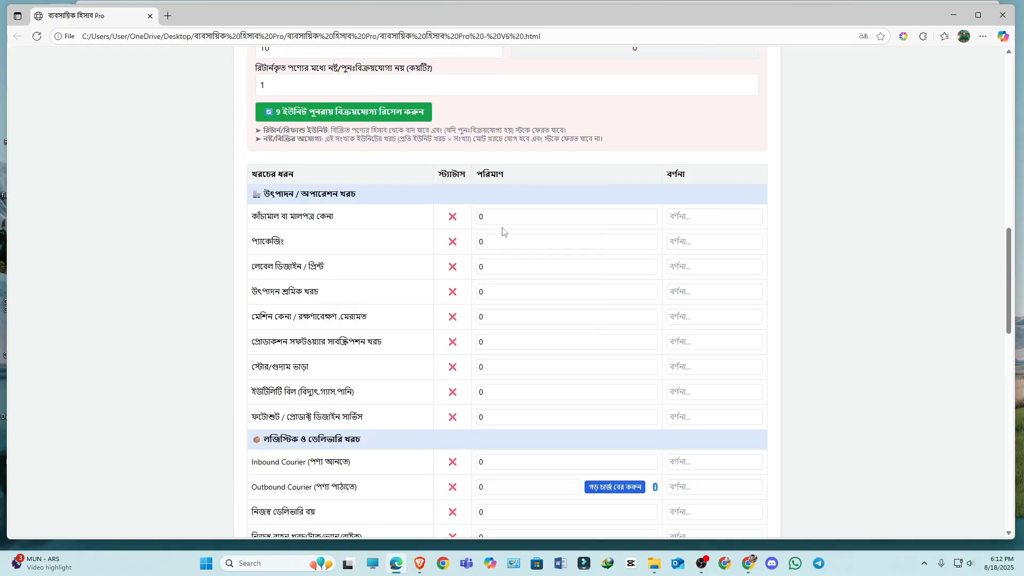
Look over the expense categories and the totals summary, comparing them with the damaged return entry
scroll(377, 318, down, 3)
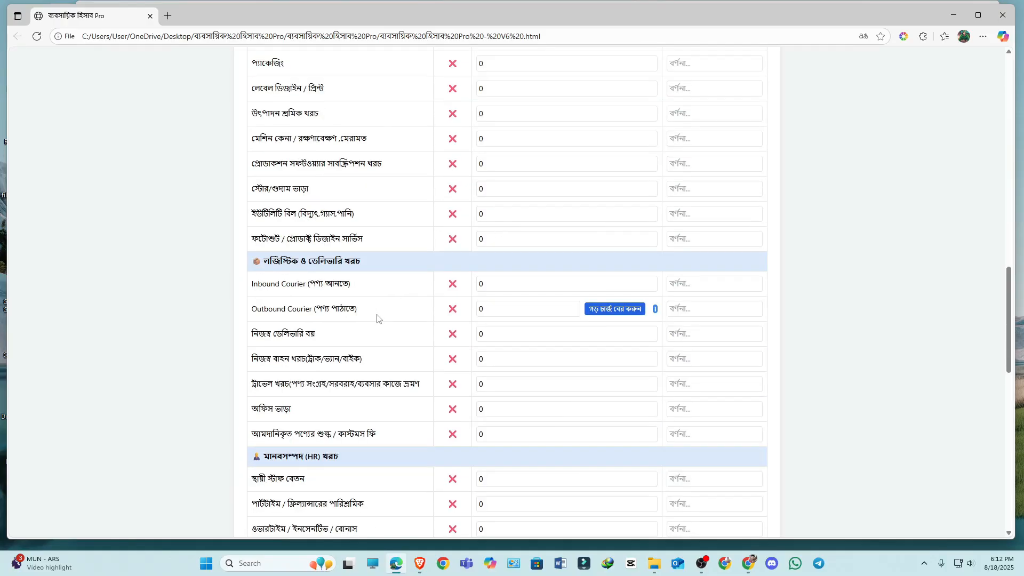
scroll(448, 325, up, 6)
scroll(451, 324, down, 3)
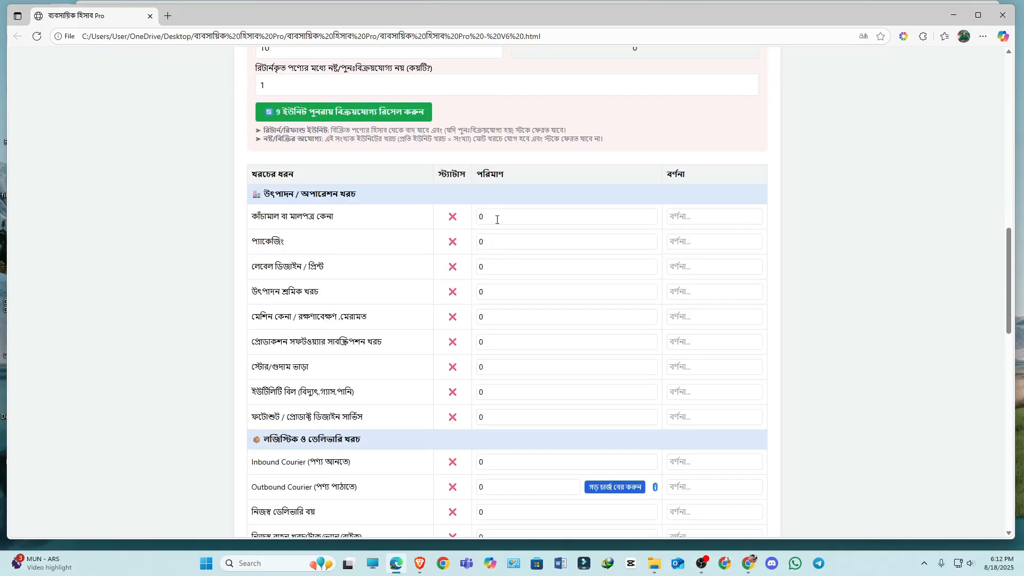
scroll(496, 220, down, 20)
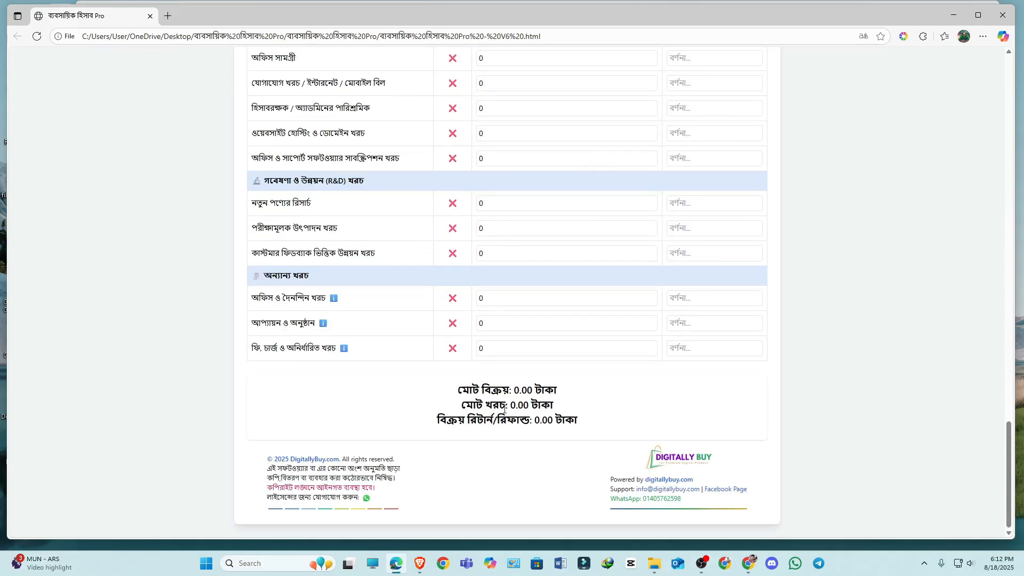
scroll(527, 409, up, 18)
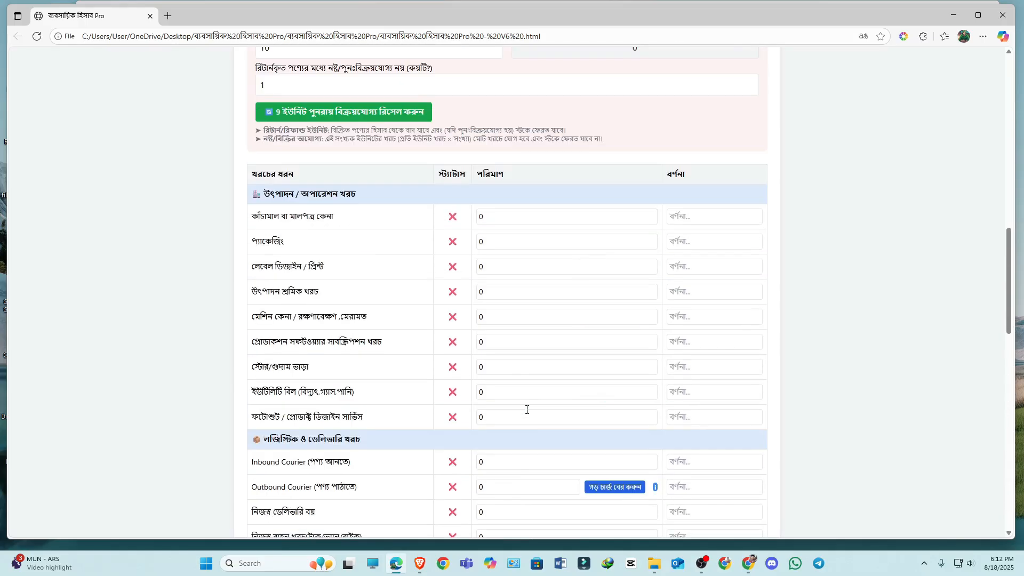
scroll(527, 409, up, 3)
scroll(526, 409, down, 20)
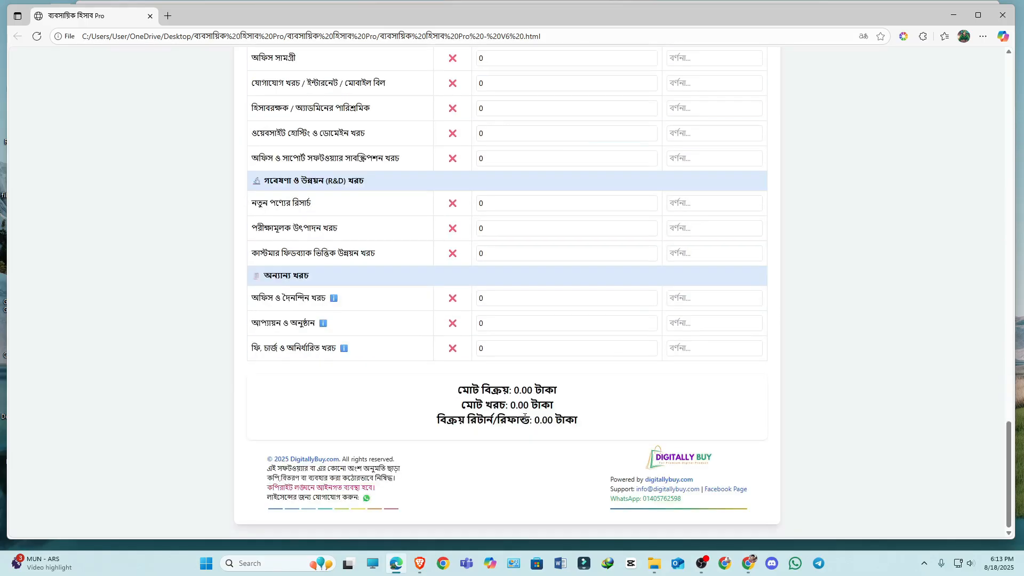
scroll(272, 265, up, 18)
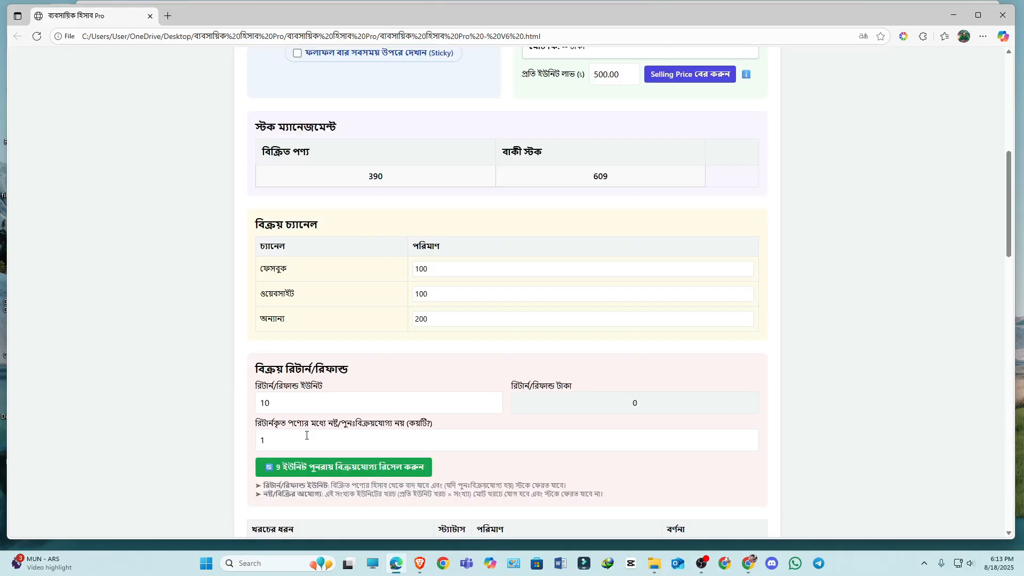
scroll(272, 265, down, 3)
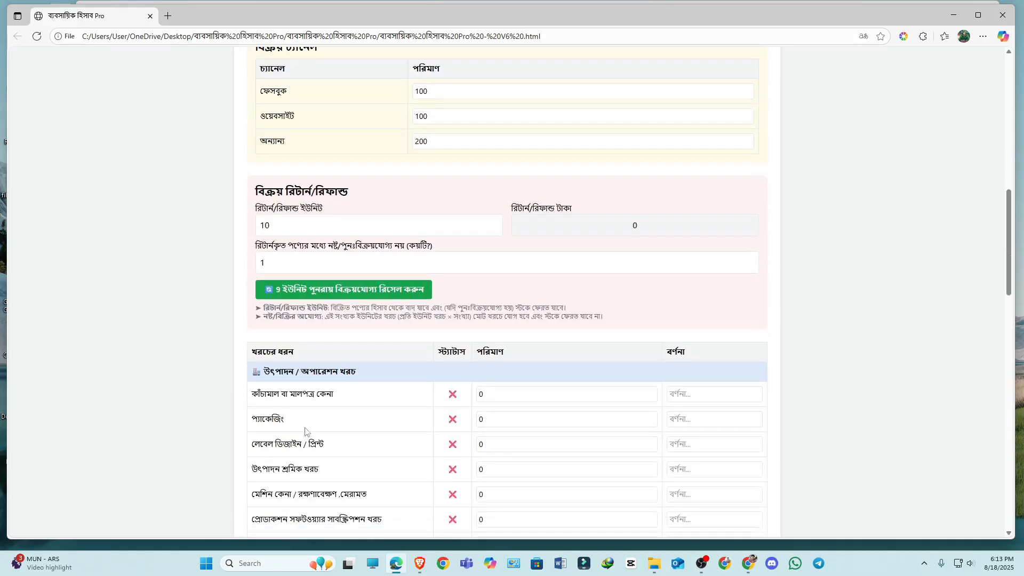
Highlight the non-resalable units value and check it against বিক্রিত পণ্য and বাকী স্টক in the stock table
double_click(272, 262)
scroll(505, 149, up, 3)
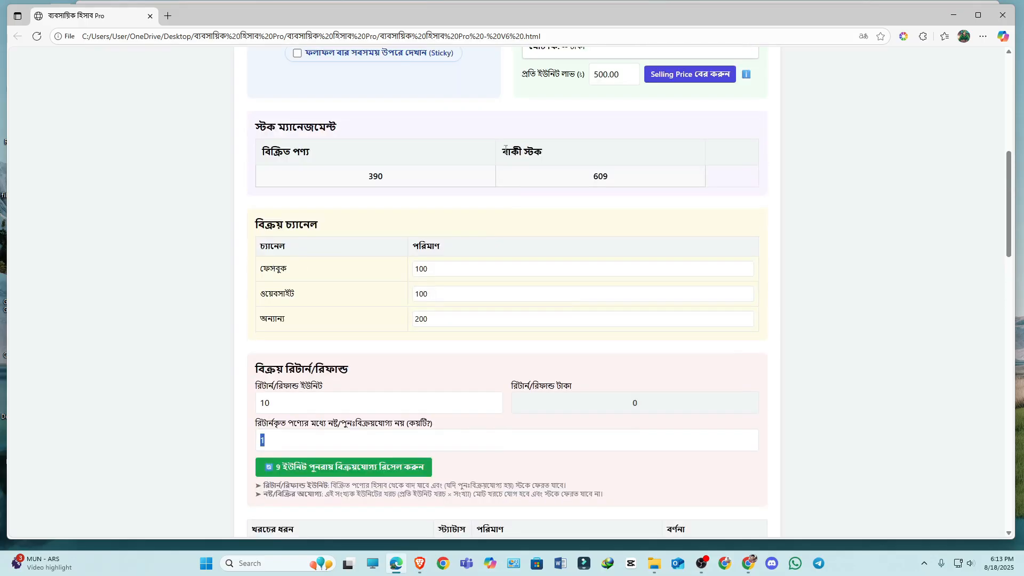
scroll(345, 288, down, 3)
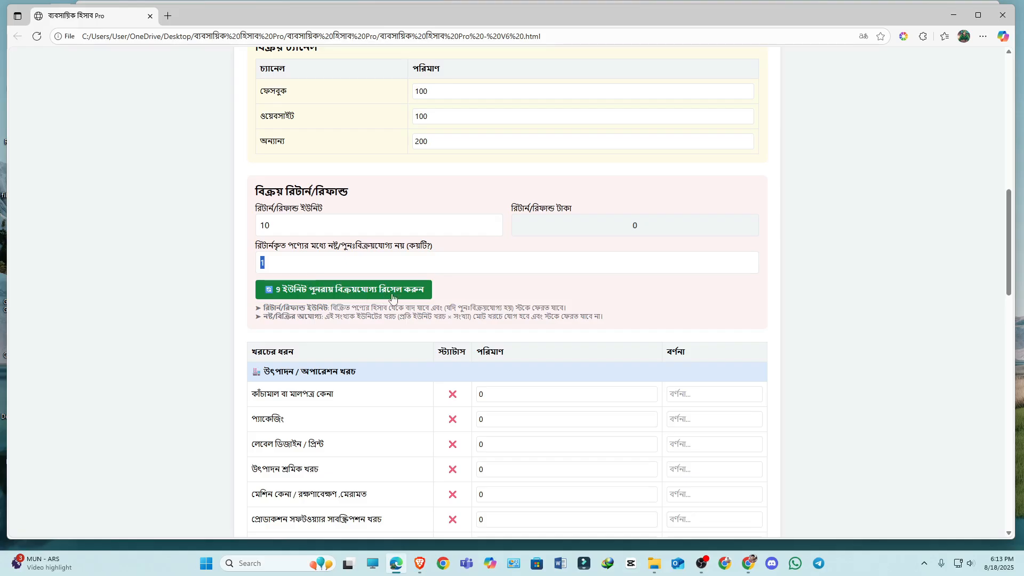
click(474, 289)
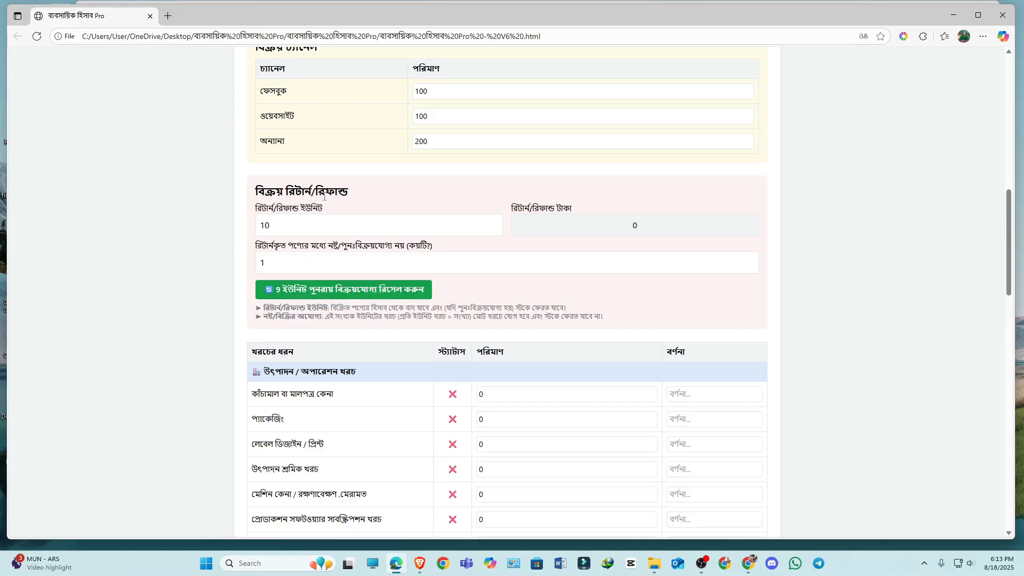
click(279, 223)
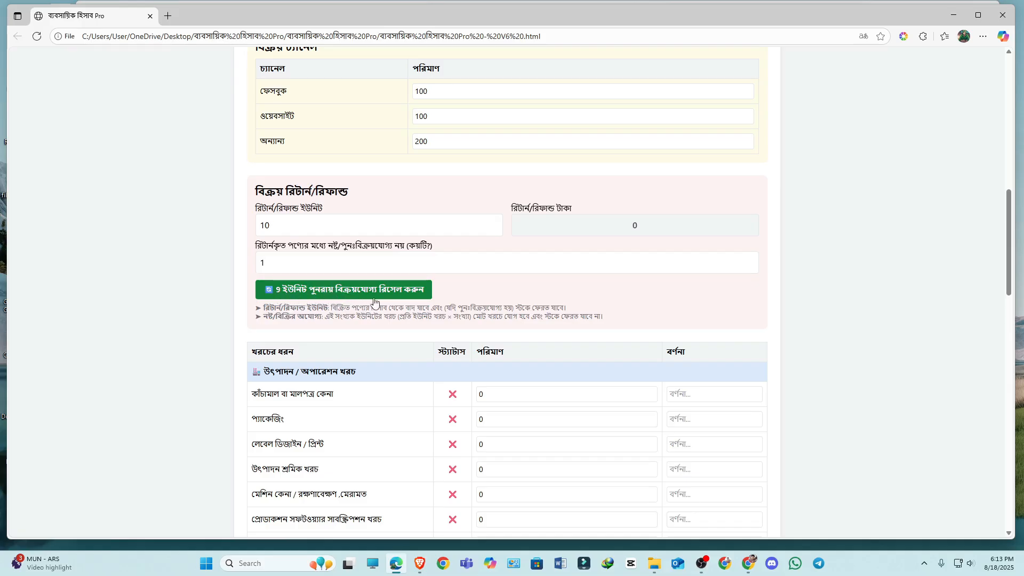
scroll(372, 297, up, 3)
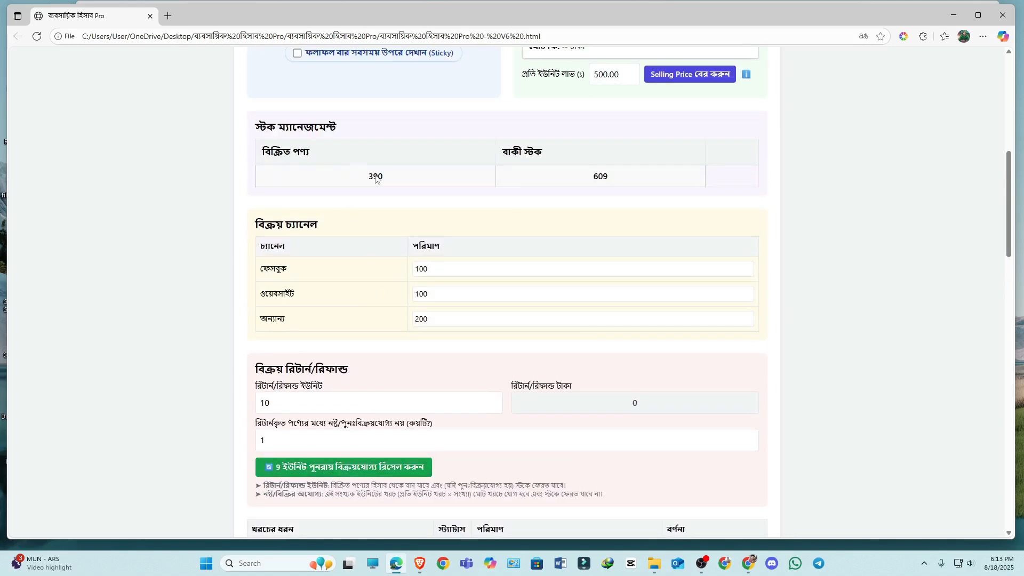
scroll(372, 182, down, 3)
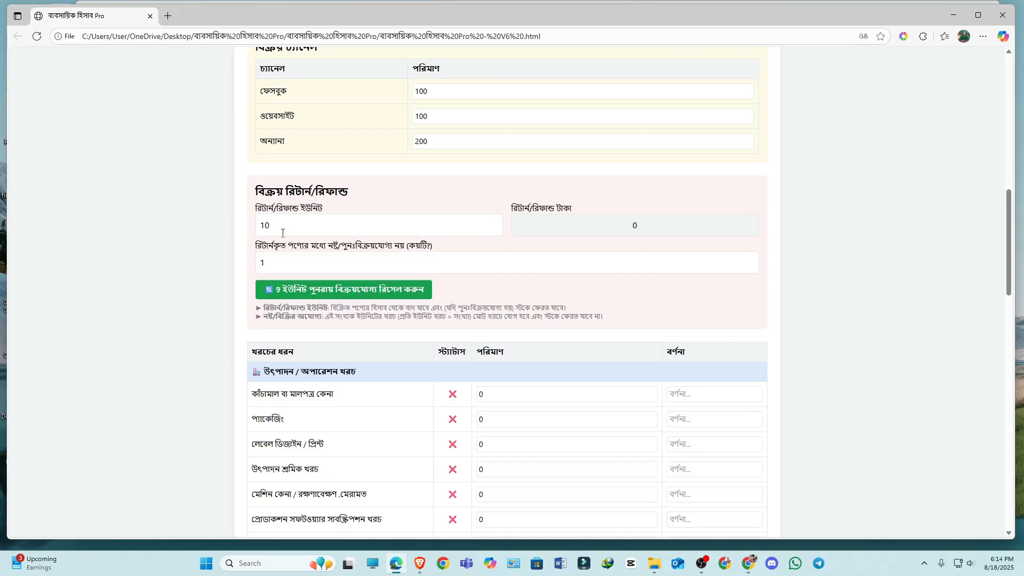
Highlight the returned units, the non-resalable units and the বিক্রয় রিটার্ন/রিফান্ড heading in turn
double_click(265, 225)
click(341, 210)
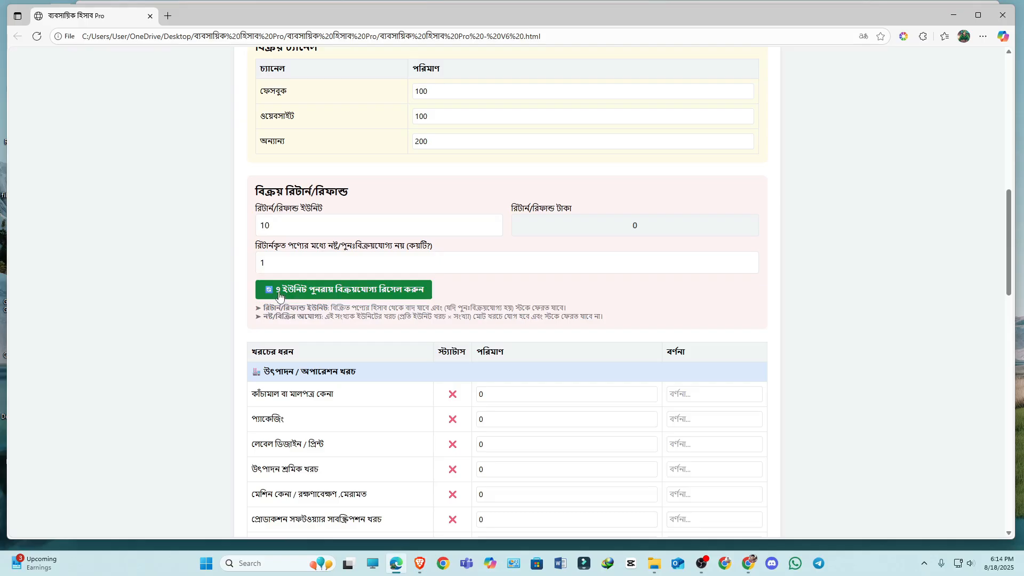
double_click(269, 262)
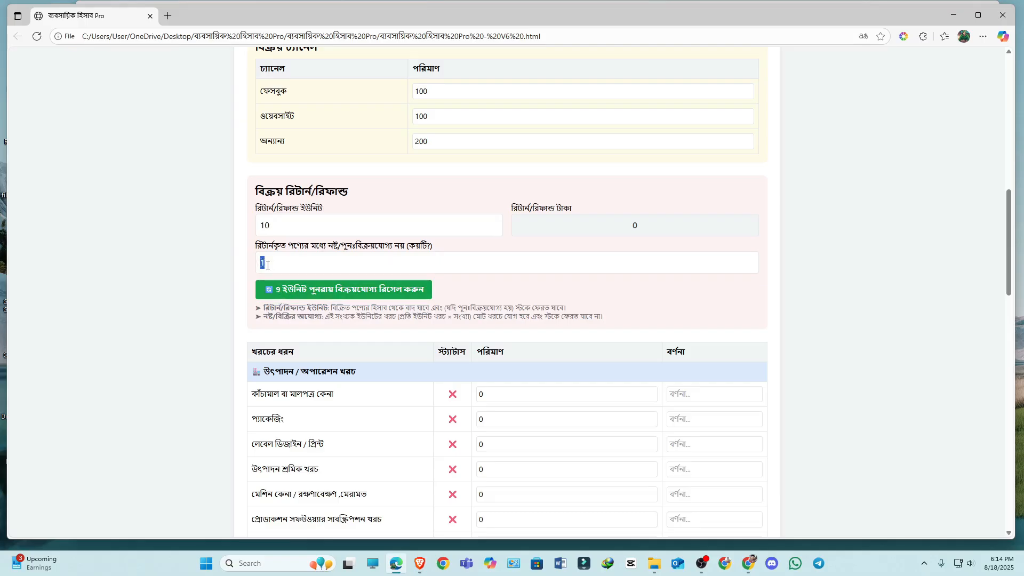
click(267, 265)
double_click(276, 261)
click(280, 264)
double_click(261, 263)
click(265, 264)
drag(257, 174, 374, 183)
click(391, 183)
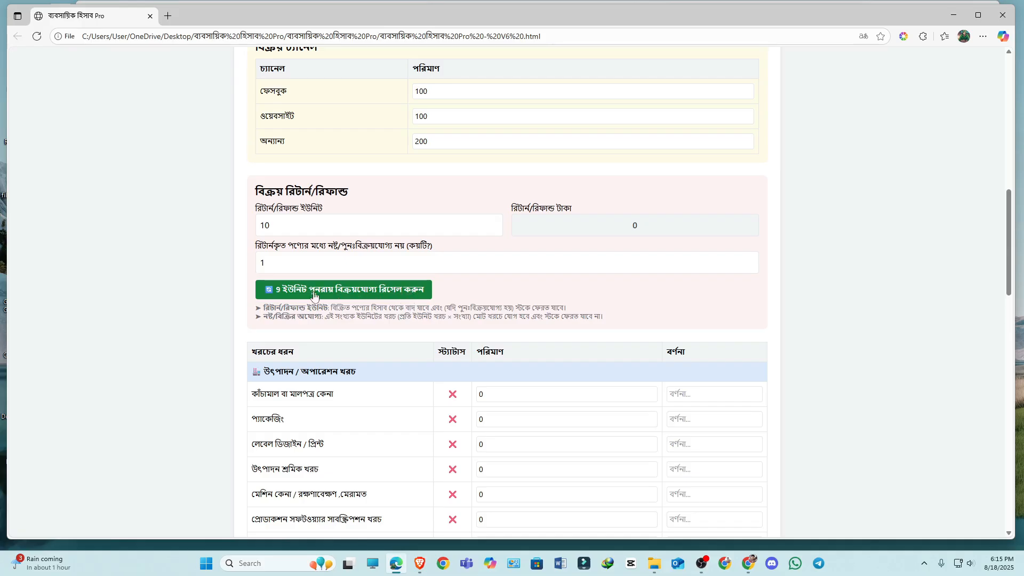
Resell the 9 resalable returned units and check the sold and remaining stock in the স্টক ম্যানেজমেন্ট table
scroll(316, 296, up, 3)
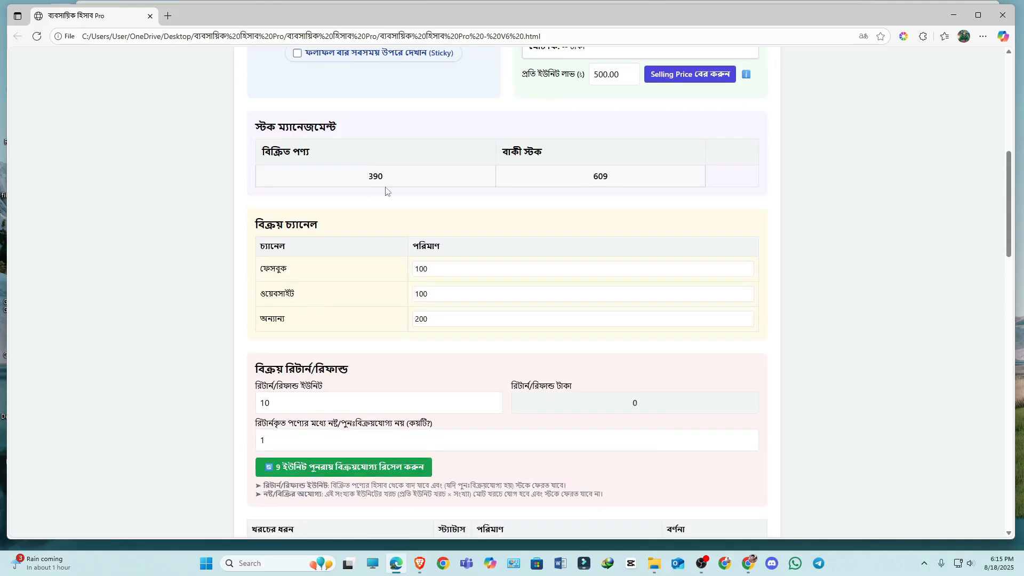
key(BackSpace)
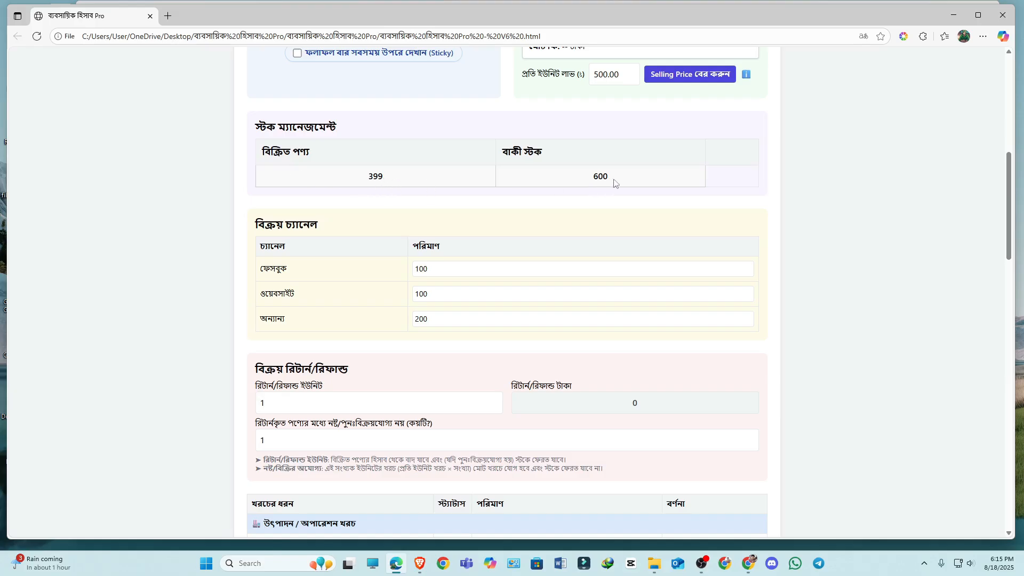
scroll(359, 185, down, 3)
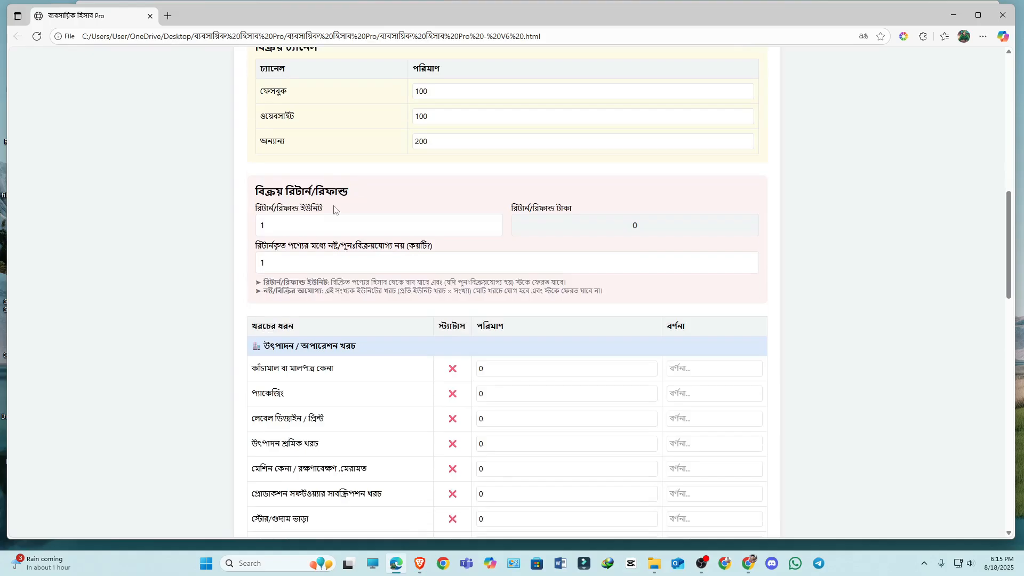
Compare the remaining রিটার্ন/রিফান্ড ইউনিট value with the non-resalable units value after the resale
double_click(270, 224)
double_click(275, 262)
double_click(280, 231)
double_click(283, 261)
click(373, 206)
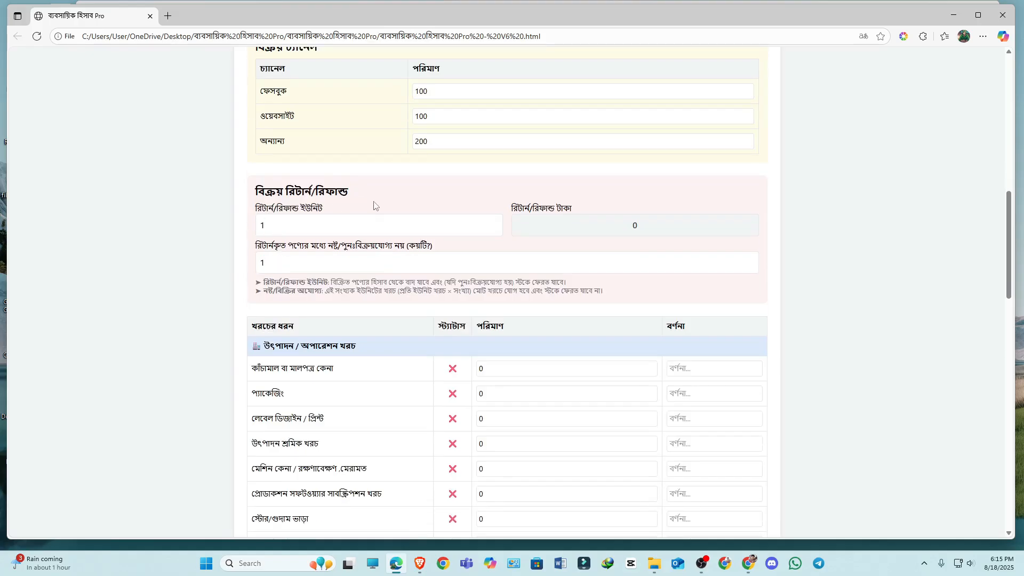
double_click(273, 260)
double_click(277, 229)
click(279, 263)
double_click(261, 264)
click(393, 247)
Highlight the খরচের ধরন column heading and look through the expense categories down to অন্যান্য খরচ
scroll(324, 261, down, 1)
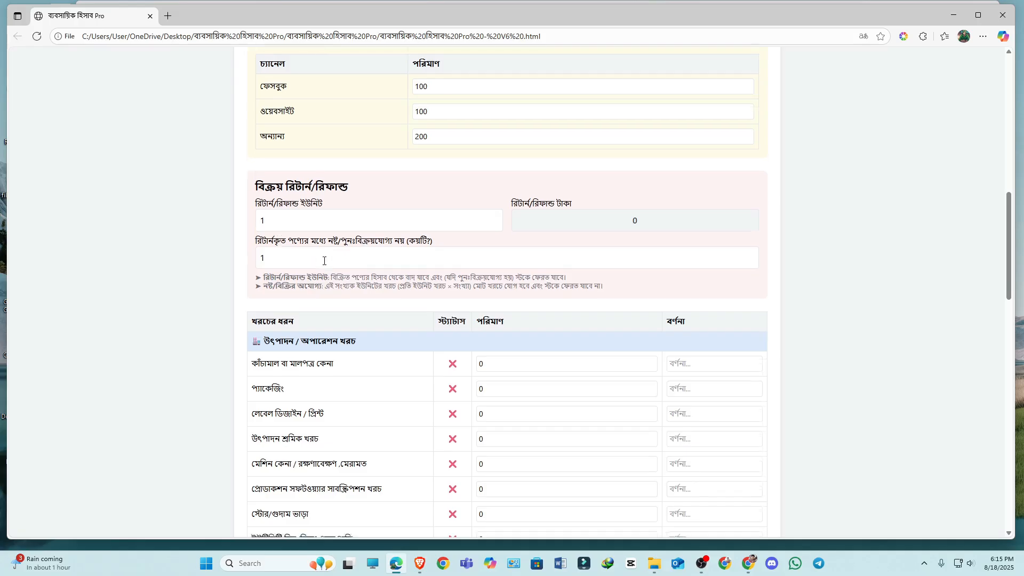
scroll(324, 261, down, 3)
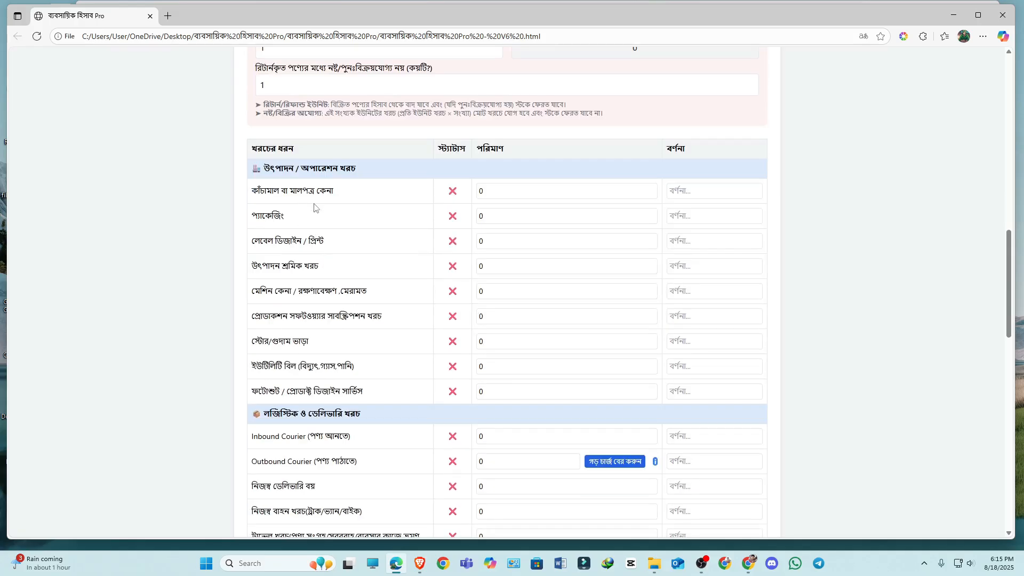
drag(302, 152, 249, 152)
click(328, 153)
scroll(430, 288, down, 15)
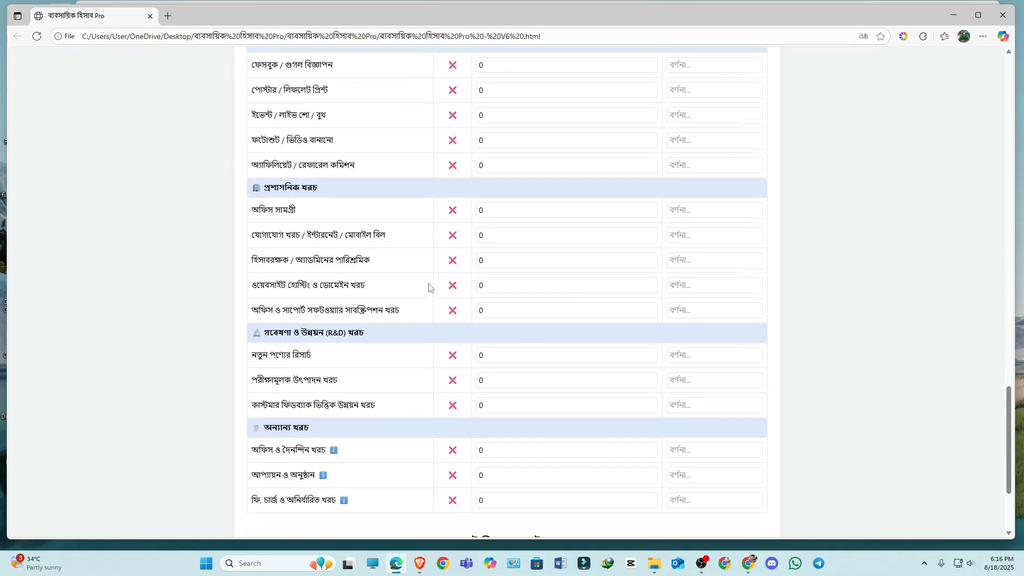
Review the উৎপাদন / অপারেশন খরচ rows at the start of the expense table
scroll(453, 326, up, 15)
scroll(454, 325, up, 3)
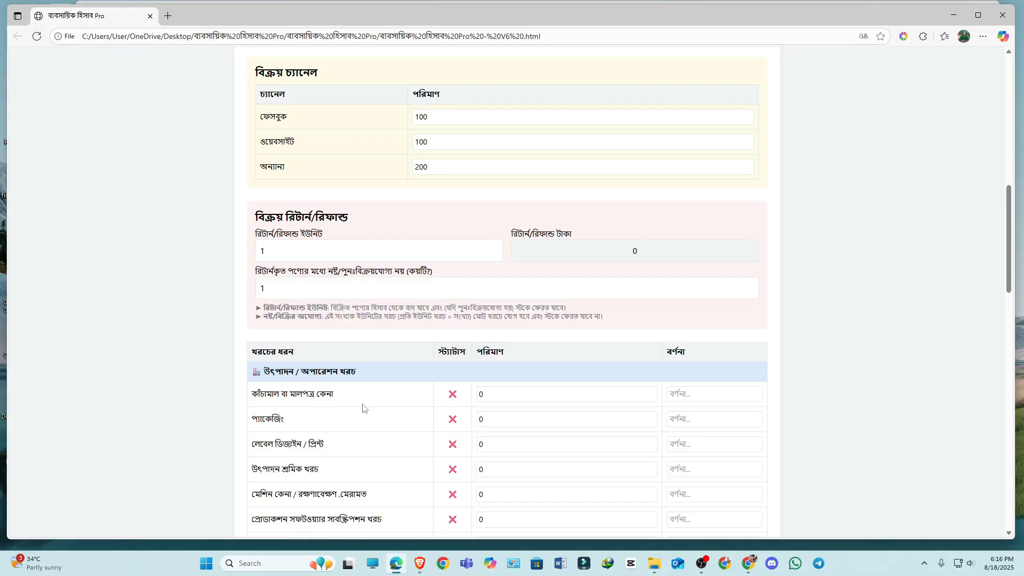
scroll(362, 408, down, 3)
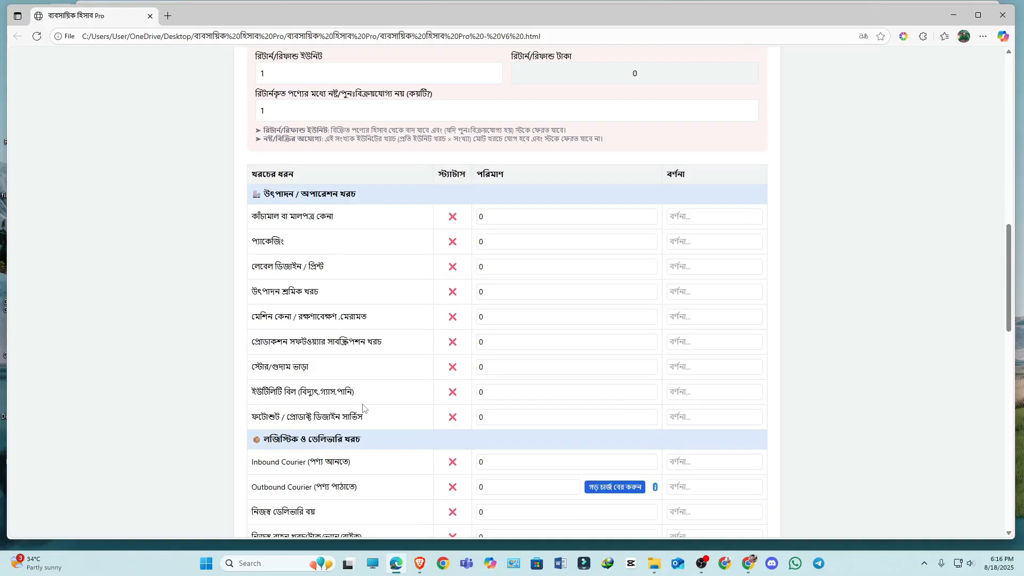
scroll(362, 409, up, 3)
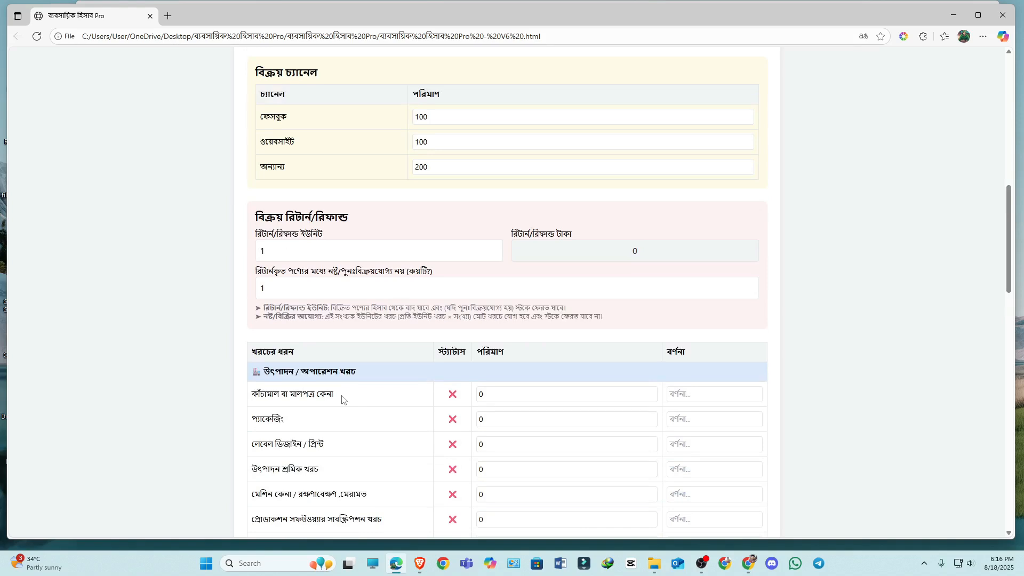
scroll(354, 461, down, 3)
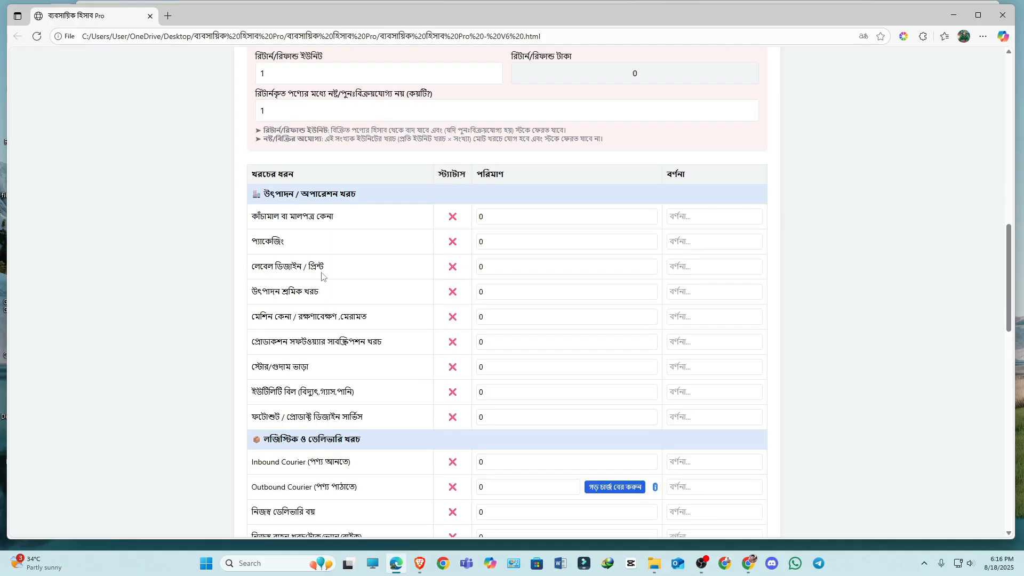
Highlight the প্রোডাক্ট ইনফো heading and the মোট স্টক value
scroll(322, 276, up, 12)
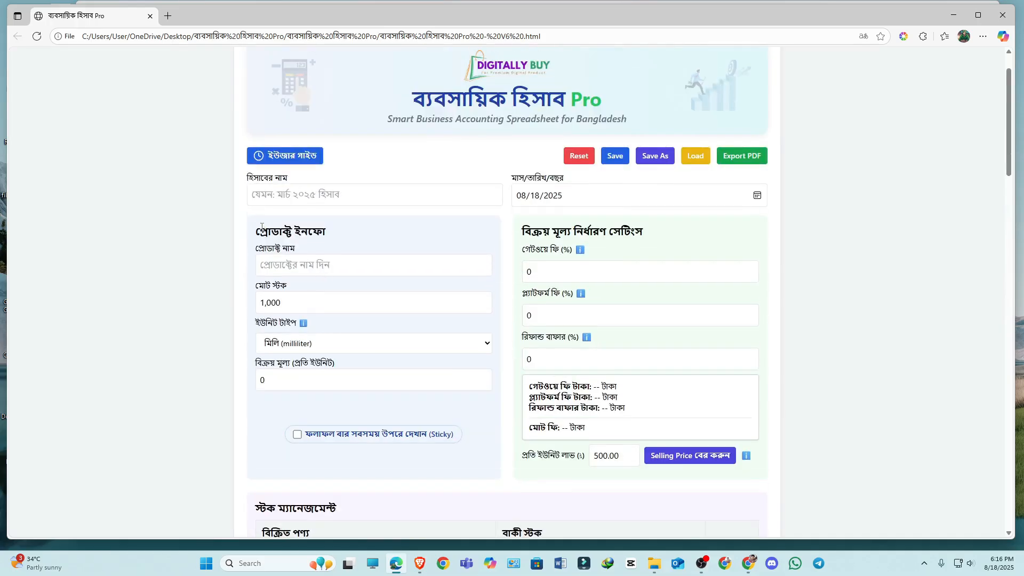
drag(261, 226, 339, 233)
scroll(299, 224, down, 3)
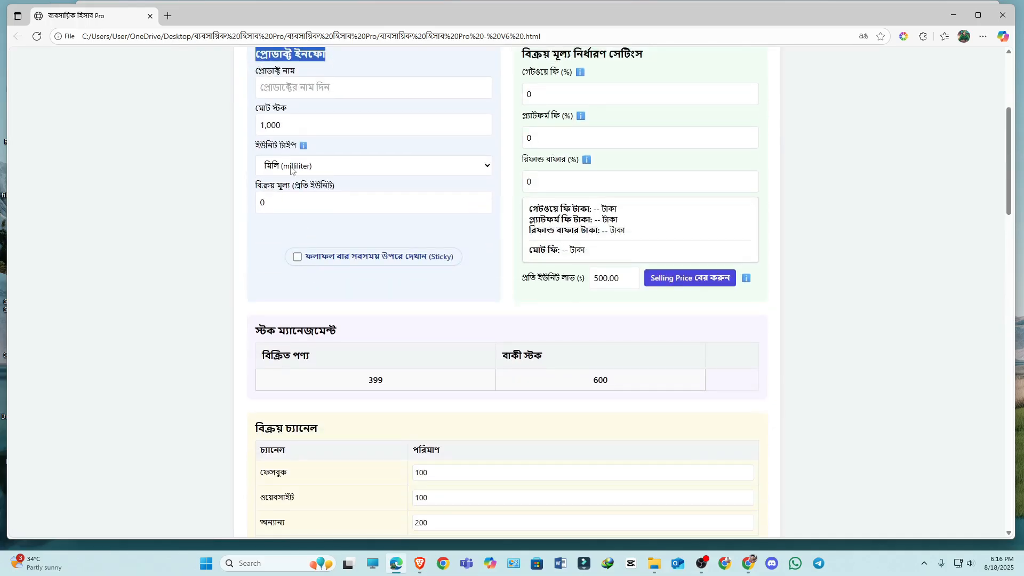
drag(280, 125, 256, 127)
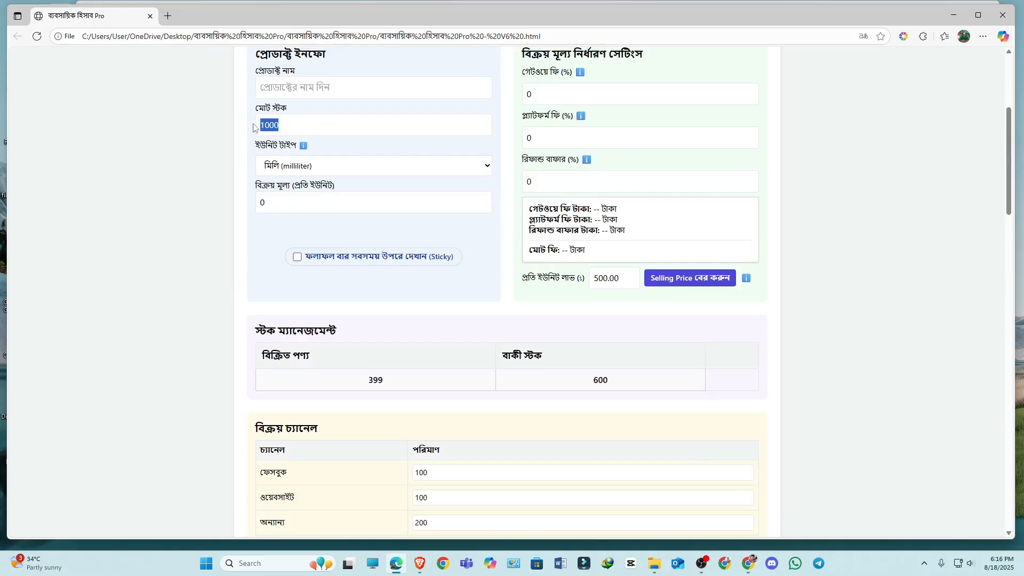
click(298, 111)
Highlight the খরচের ধরন column heading and look through the production and logistics expense rows
scroll(281, 160, down, 10)
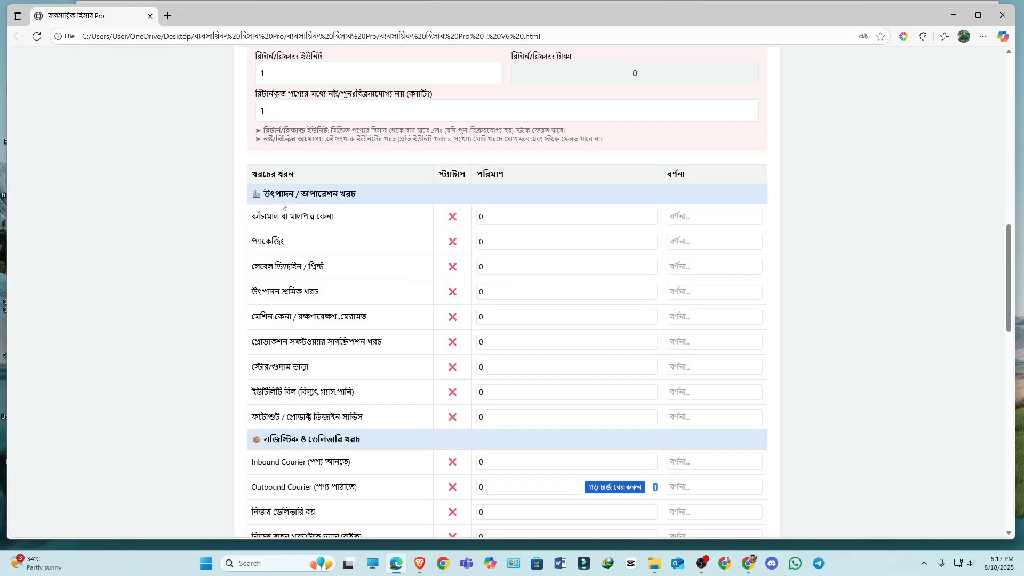
drag(301, 177, 234, 177)
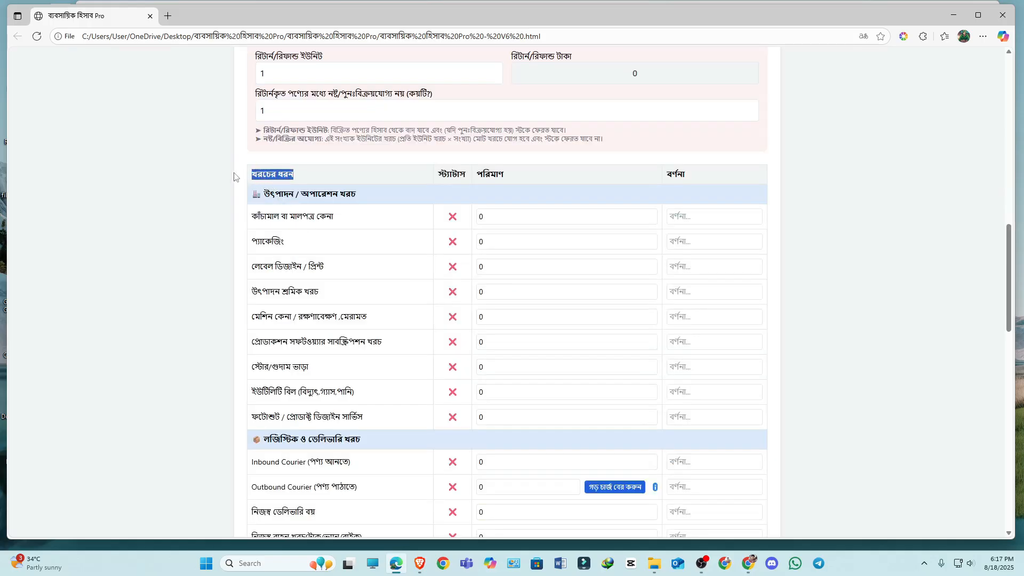
click(323, 186)
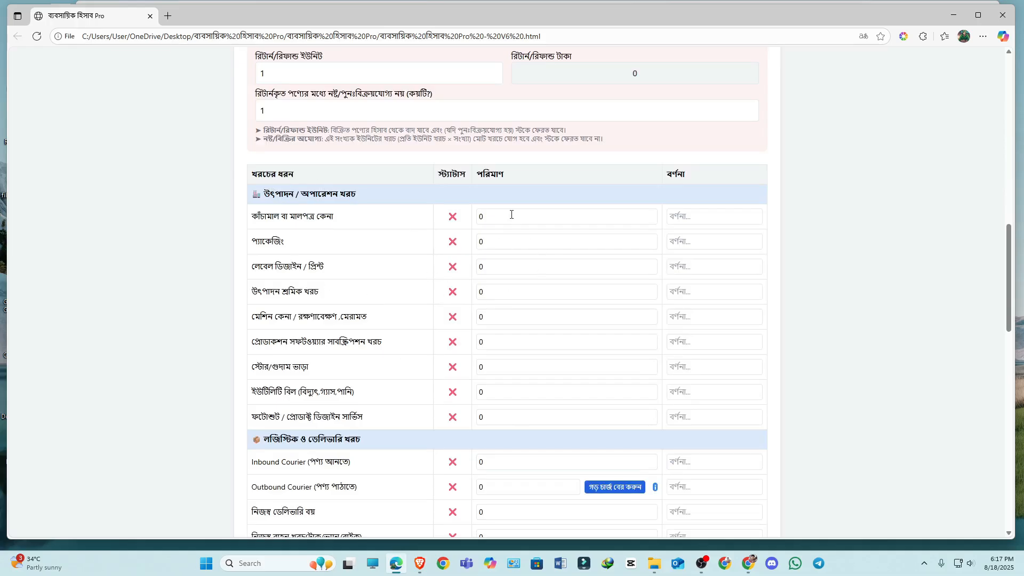
scroll(514, 259, down, 3)
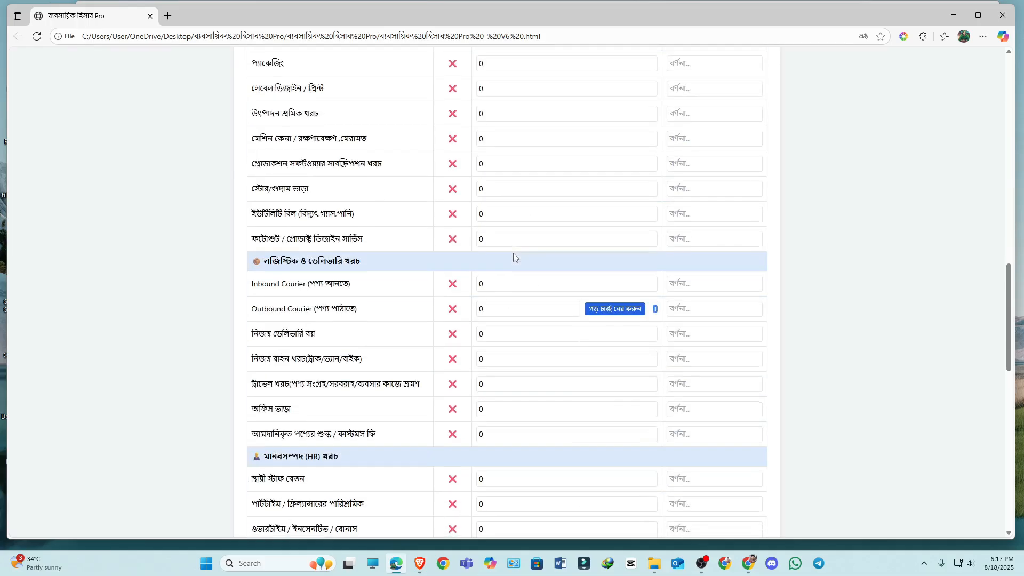
scroll(514, 258, up, 6)
scroll(332, 345, down, 3)
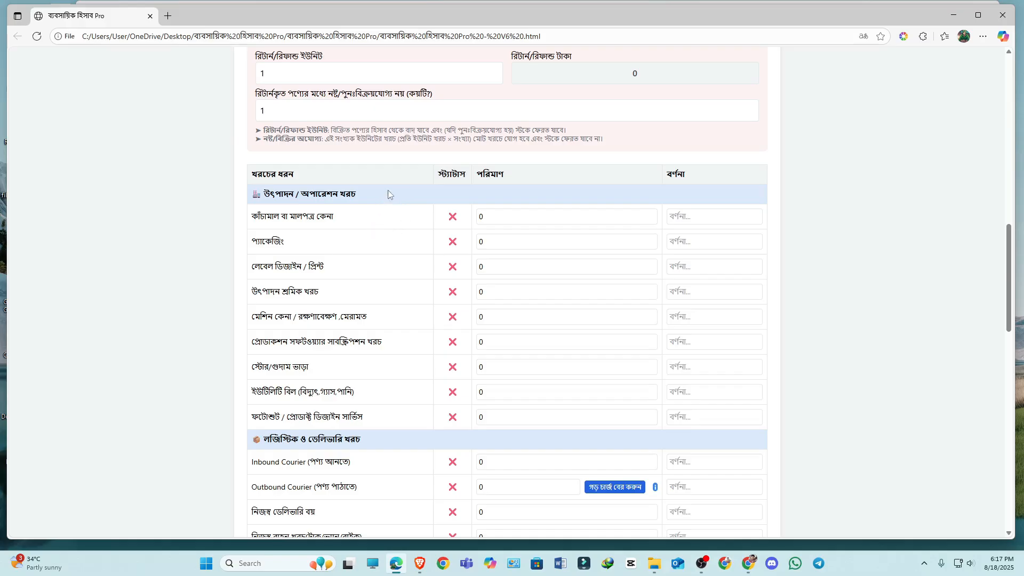
scroll(319, 243, down, 7)
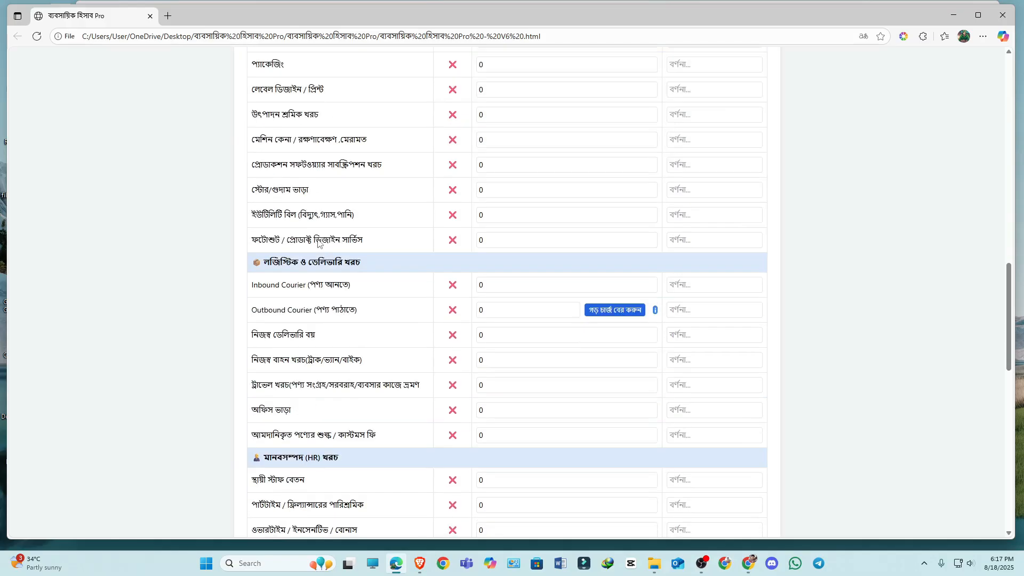
scroll(318, 243, up, 10)
scroll(318, 243, down, 3)
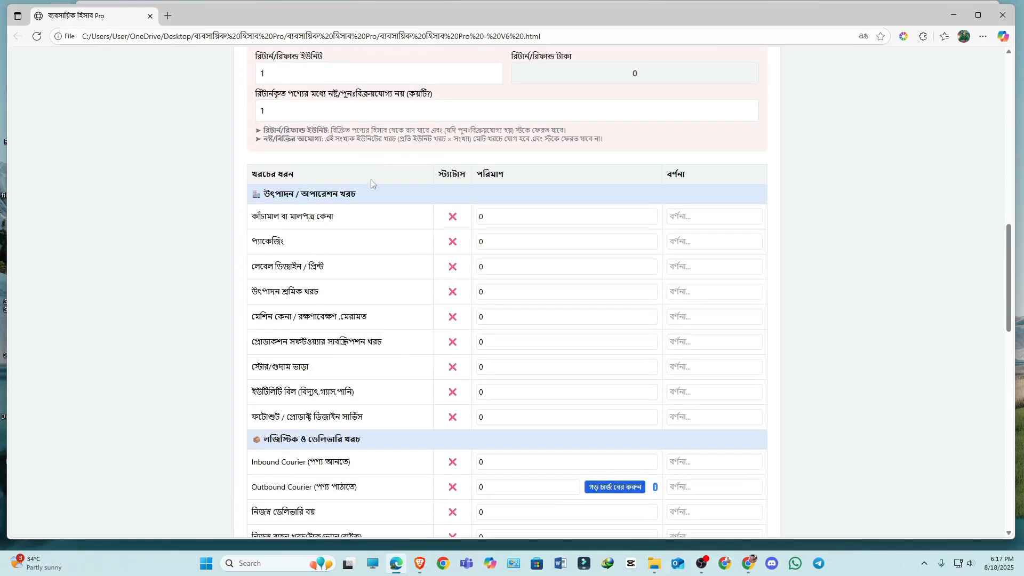
Highlight the production expense rows one after another, from কাঁচামাল বা মালপত্র কেনা to ফটোশুট / প্রোডাক্ট ডিজাইন সার্ভিস
click(494, 219)
click(377, 221)
click(515, 216)
click(331, 218)
drag(252, 216, 335, 224)
double_click(269, 241)
click(288, 268)
drag(282, 267, 383, 344)
drag(278, 367, 326, 418)
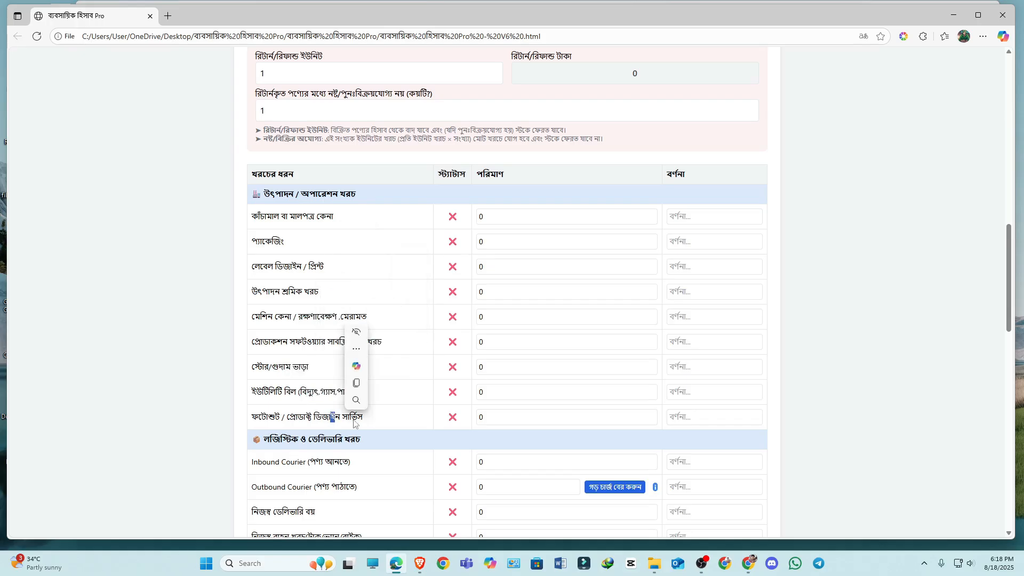
click(293, 266)
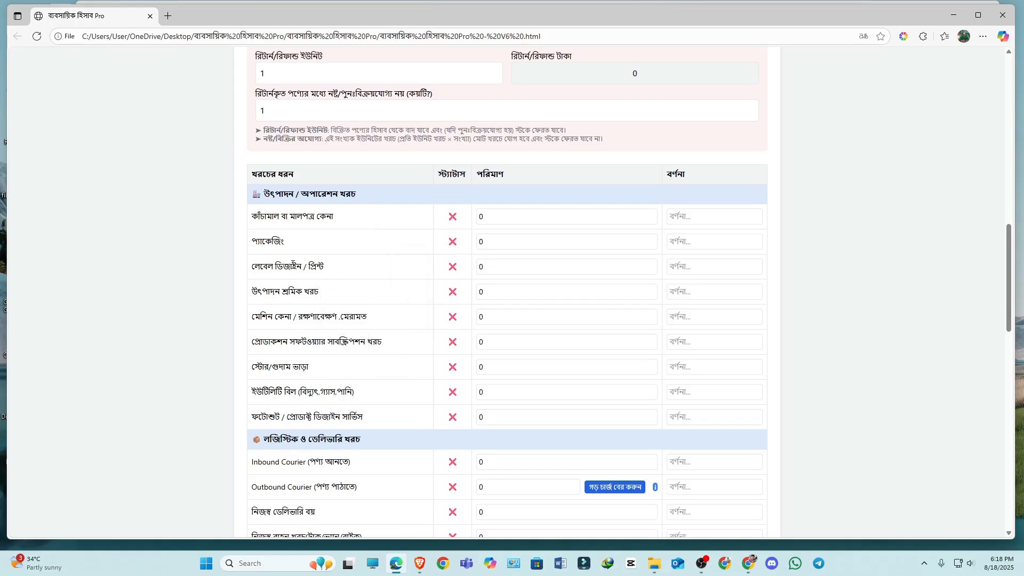
Review the product and sales sections, and set the কাঁচামাল বা মালপত্র কেনা amount to 10,000
click(493, 216)
scroll(330, 221, up, 10)
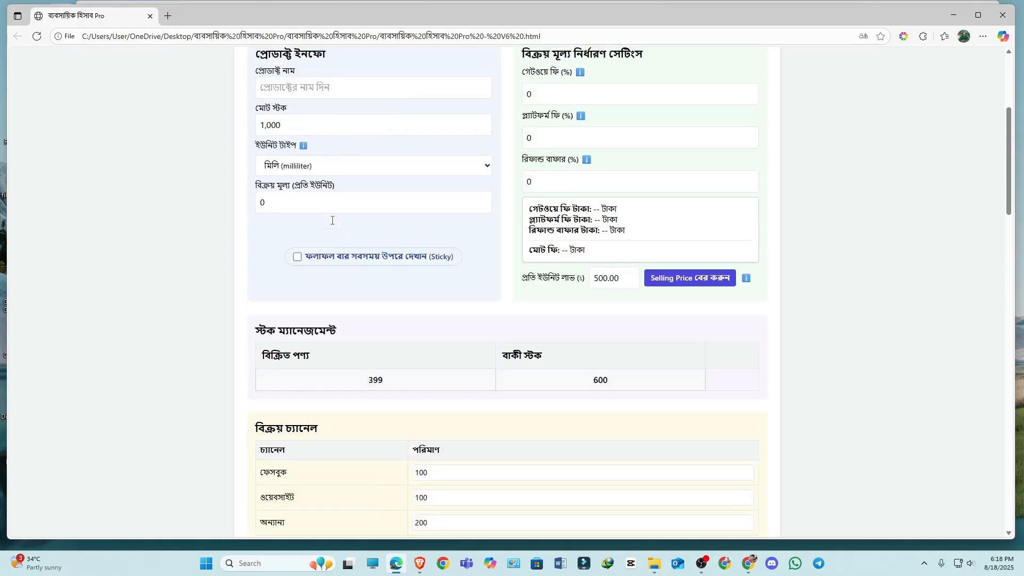
scroll(331, 221, up, 3)
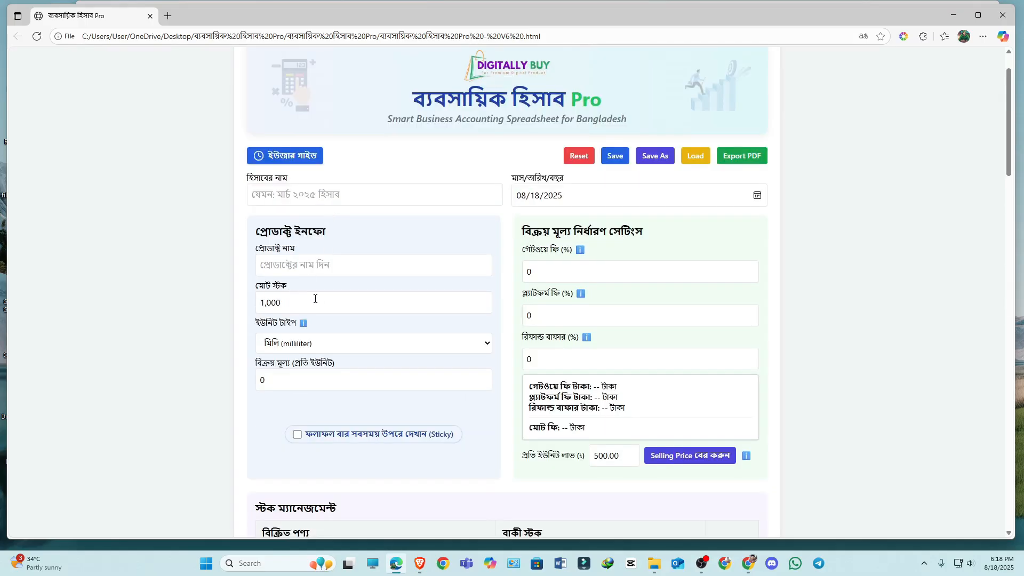
scroll(292, 294, down, 10)
scroll(297, 290, up, 3)
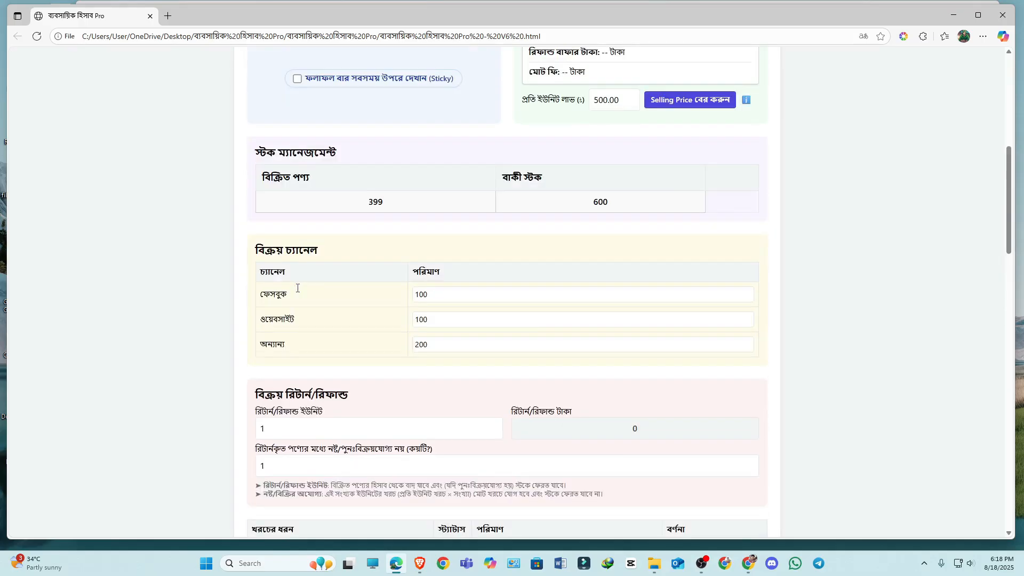
scroll(298, 288, down, 6)
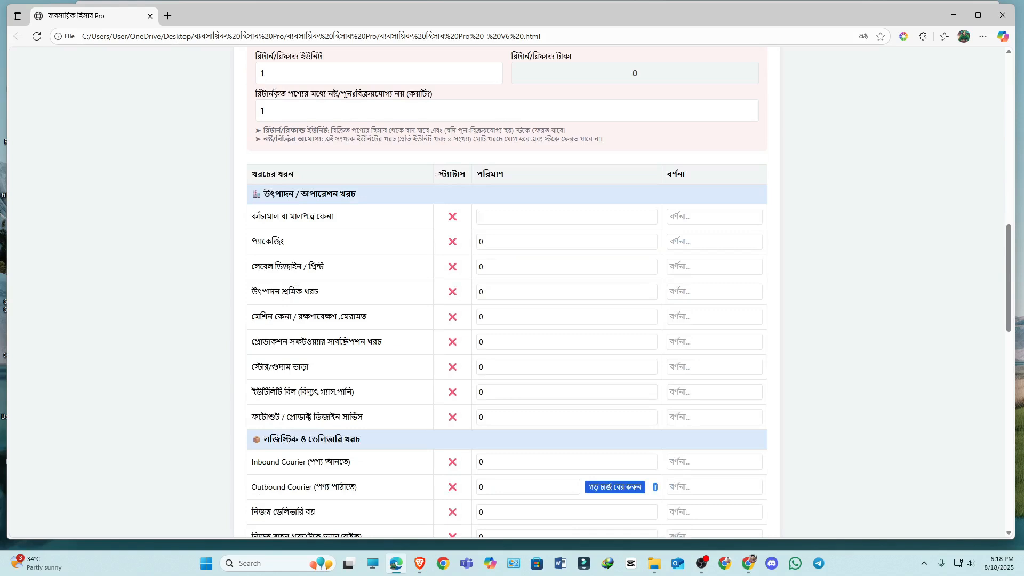
click(479, 224)
text(10,000)
Highlight the প্যাকেজিং expense row and set its amount to 2,000
click(495, 244)
click(399, 242)
click(487, 245)
drag(292, 246, 252, 244)
click(510, 244)
click(404, 243)
click(492, 243)
text(2000)
Highlight the লেবেল ডিজাইন / প্রিন্ট expense and point out its amount field and the one for উৎপাদন শ্রমিক খরচ
drag(332, 268, 250, 270)
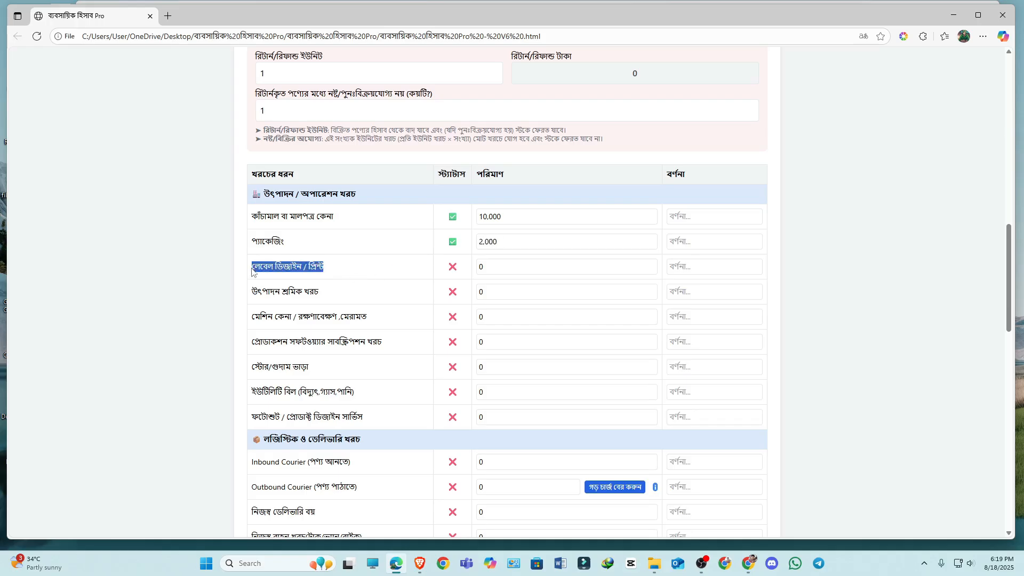
click(343, 272)
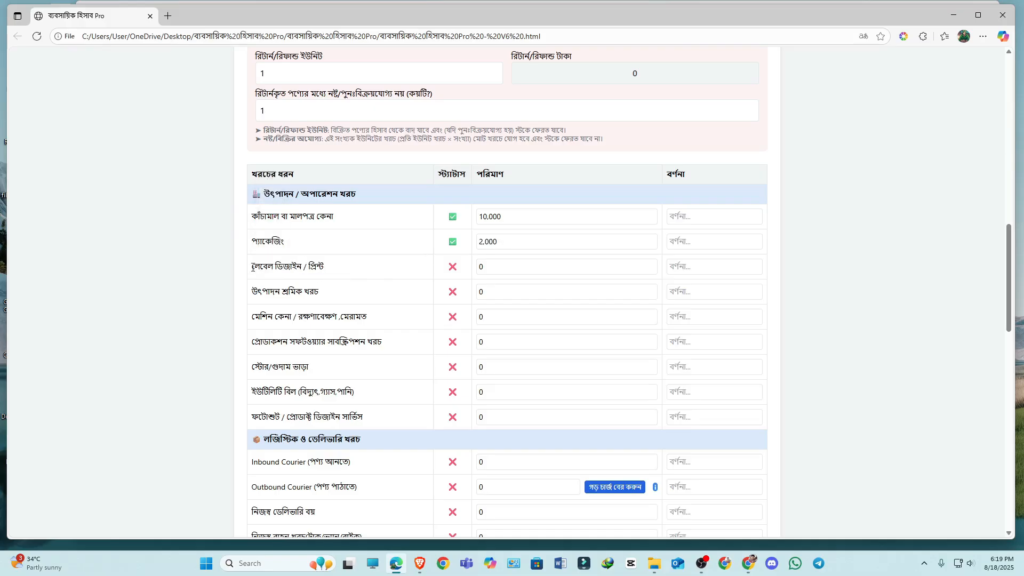
scroll(308, 270, down, 3)
scroll(307, 271, up, 3)
mouse_move(330, 271)
mouse_down()
mouse_move(266, 271)
mouse_move(343, 270)
mouse_up()
click(342, 271)
click(491, 268)
click(496, 290)
Highlight the মোট স্টক value in the product info and return to the expense table
scroll(491, 283, up, 3)
scroll(462, 355, down, 3)
scroll(405, 311, up, 9)
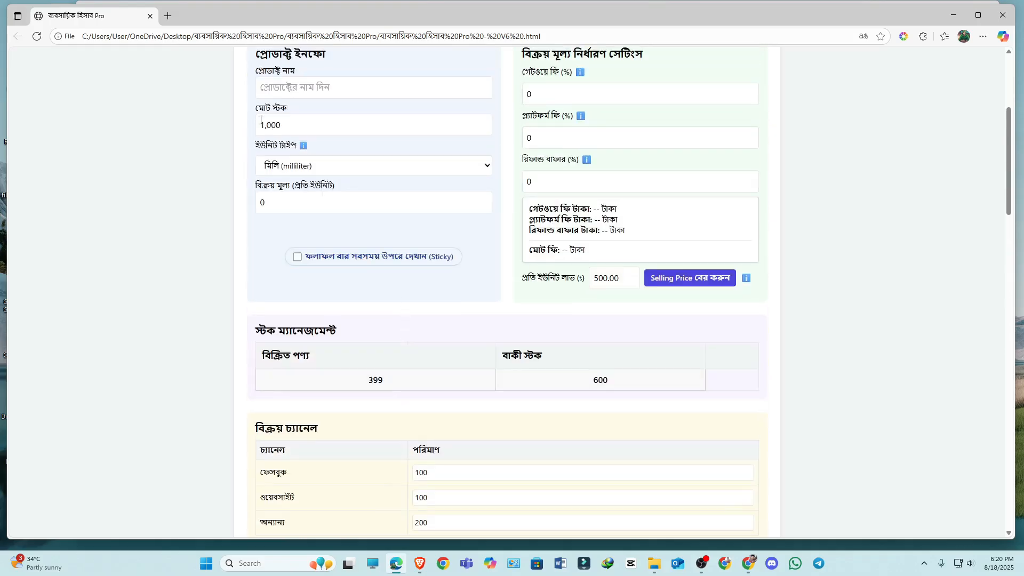
drag(288, 125, 247, 133)
click(242, 137)
scroll(344, 308, down, 6)
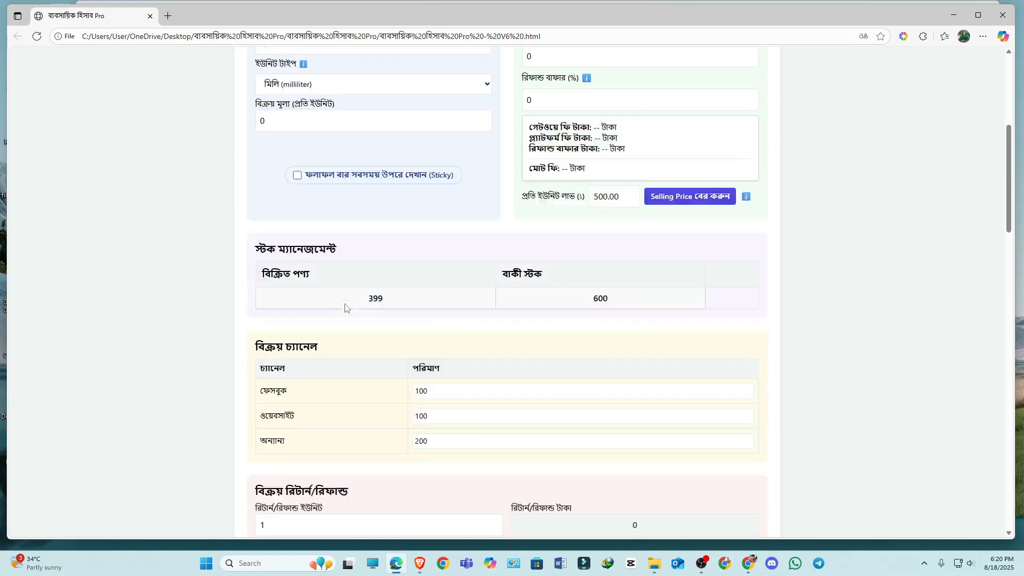
scroll(345, 307, down, 3)
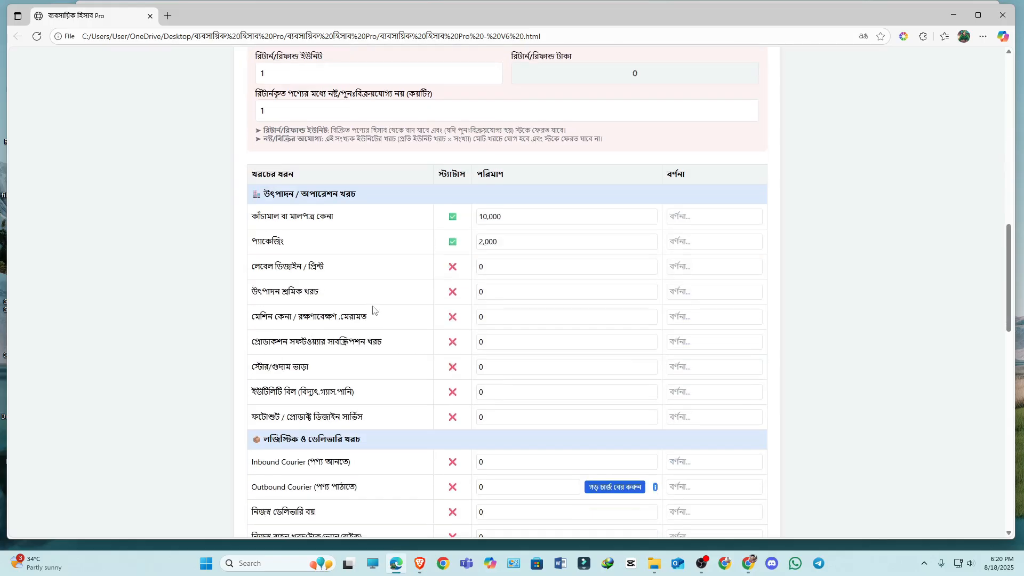
Point out the unfilled amount fields from লেবেল ডিজাইন / প্রিন্ট to প্রোডাকশন সফটওয়্যার সাবস্ক্রিপশন খরচ
click(491, 270)
click(494, 288)
click(491, 270)
click(501, 291)
click(501, 339)
click(503, 317)
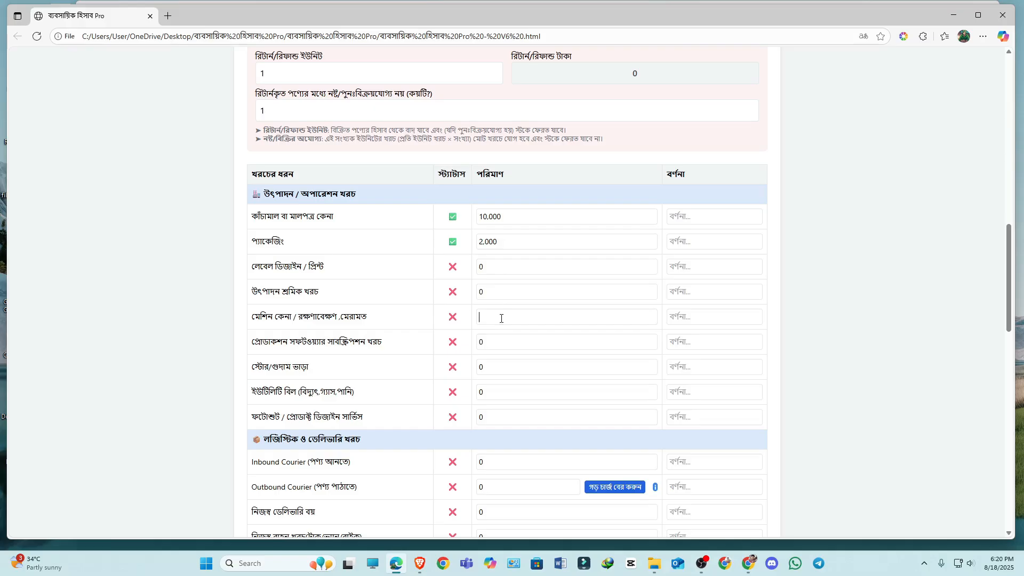
Compare the স্ট্যাটাস marks of the filled কাঁচামাল and প্যাকেজিং rows with the unfilled লেবেল ডিজাইন / প্রিন্ট row
click(452, 268)
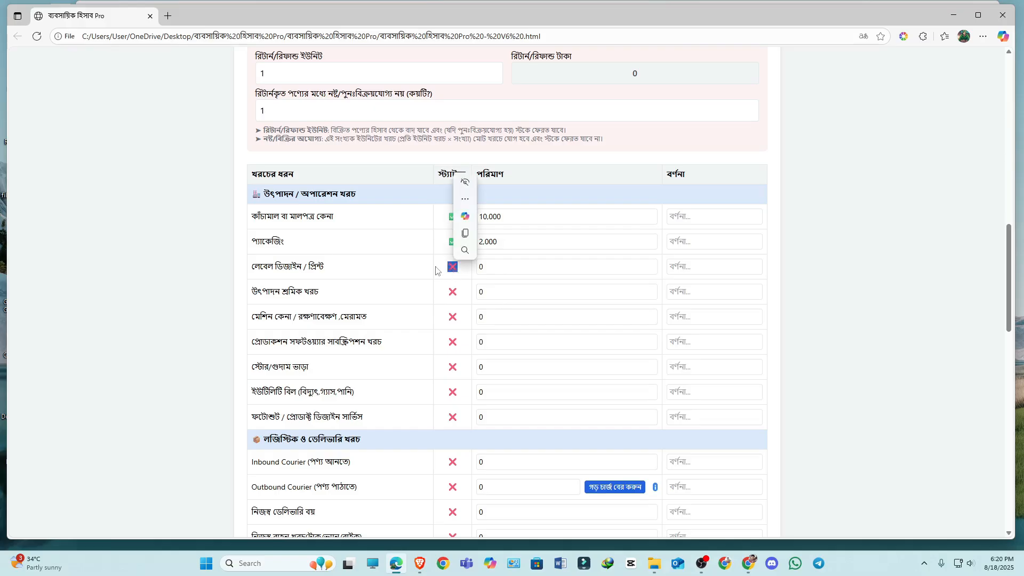
click(436, 270)
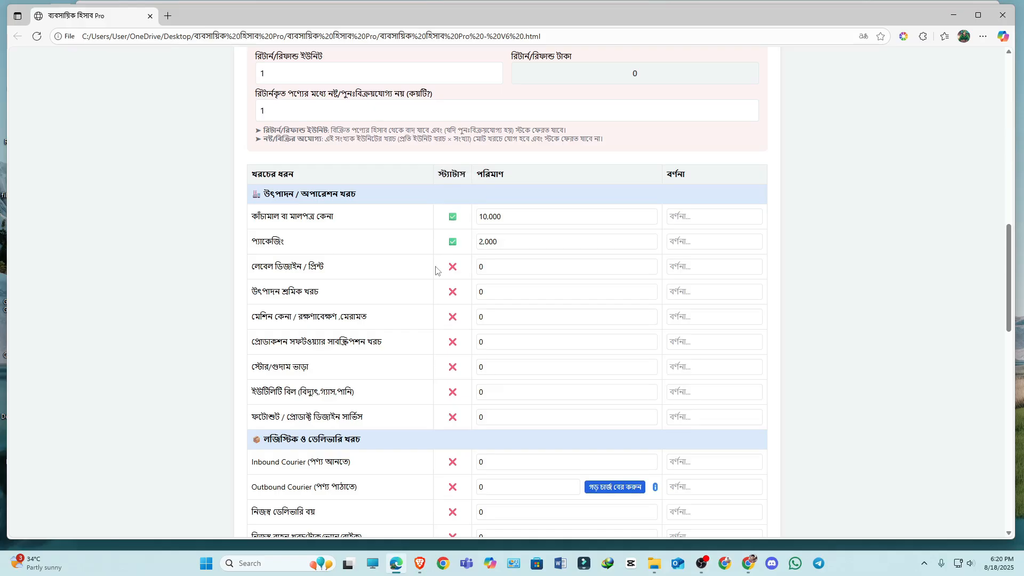
scroll(472, 264, down, 6)
scroll(473, 265, up, 6)
click(508, 243)
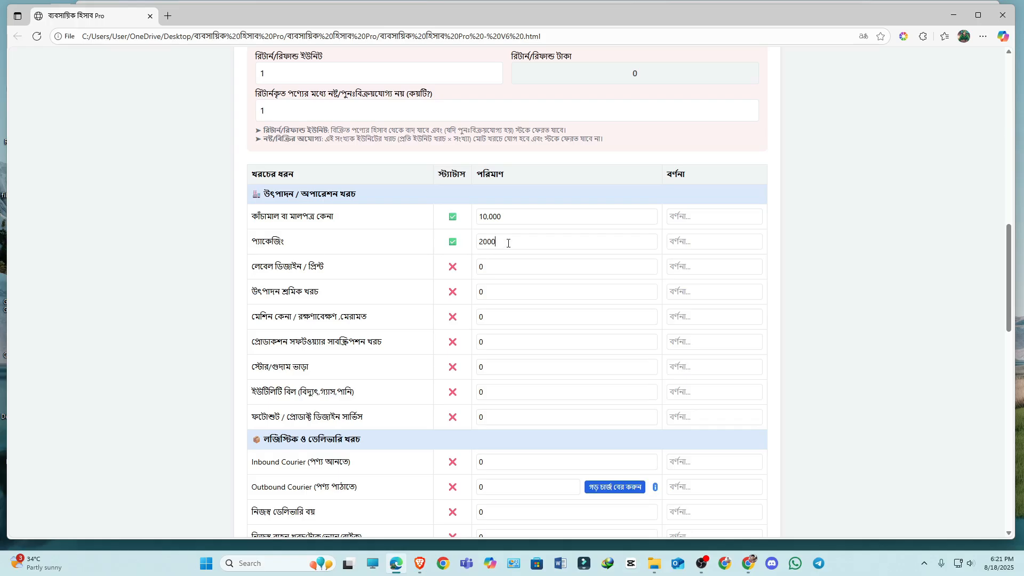
double_click(453, 216)
click(485, 268)
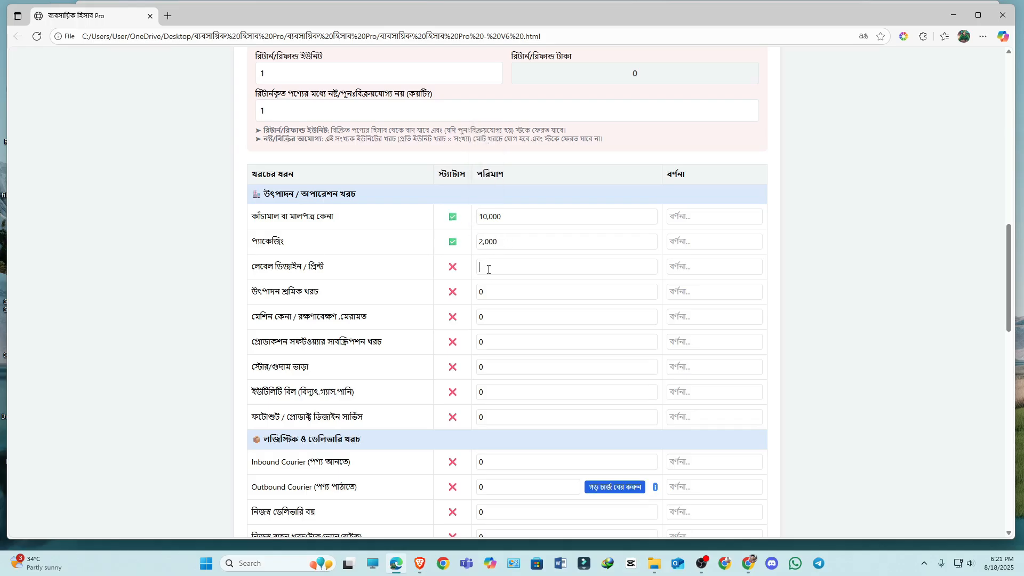
double_click(453, 266)
click(465, 272)
Highlight the বর্ণনা column heading and examine the description field of the কাঁচামাল বা মালপত্র কেনা row
drag(666, 175, 686, 177)
click(695, 217)
scroll(550, 257, down, 7)
scroll(550, 255, up, 3)
scroll(551, 255, up, 3)
click(687, 219)
scroll(409, 265, down, 5)
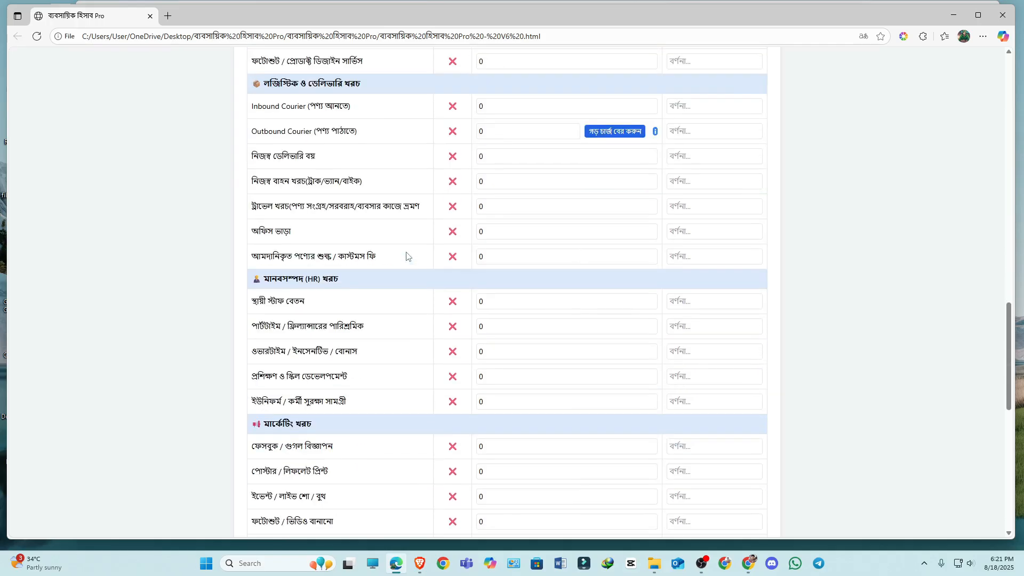
Set the Inbound Courier (পণ্য আনতে) amount to 1,000 under লজিস্টিক ও ডেলিভারি খরচ
scroll(407, 256, up, 3)
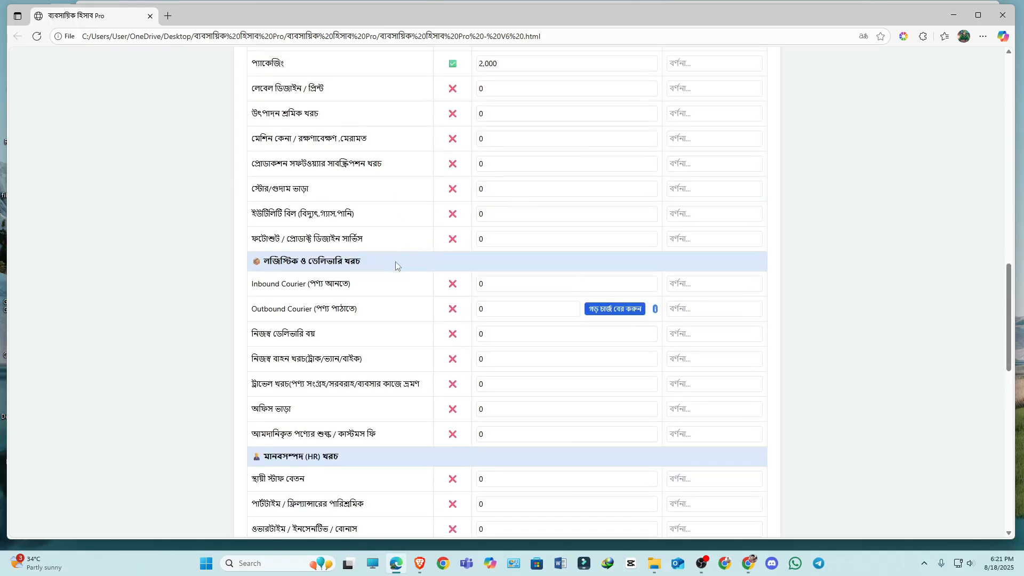
scroll(302, 278, up, 3)
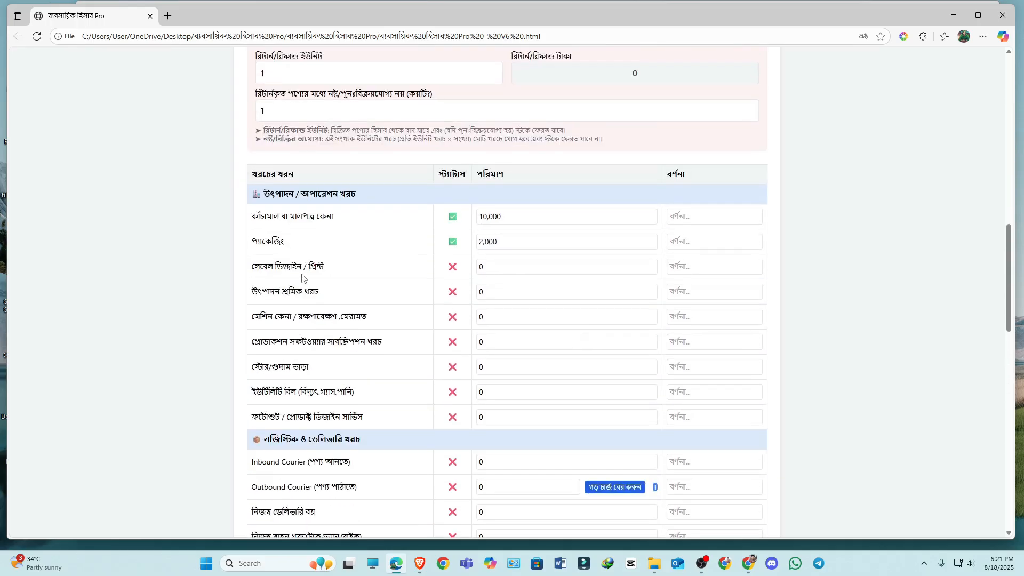
scroll(302, 277, down, 3)
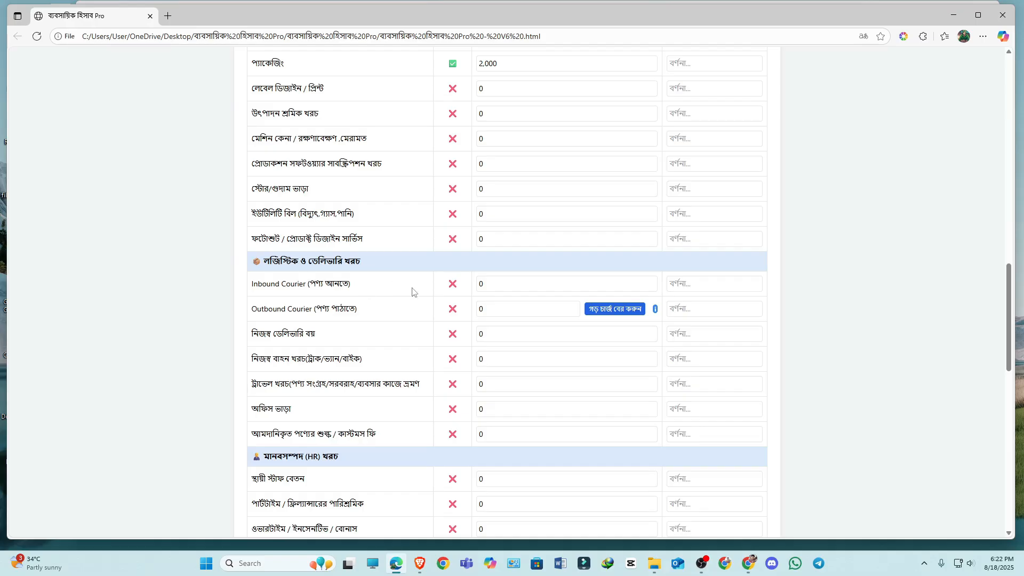
click(500, 283)
text(1000)
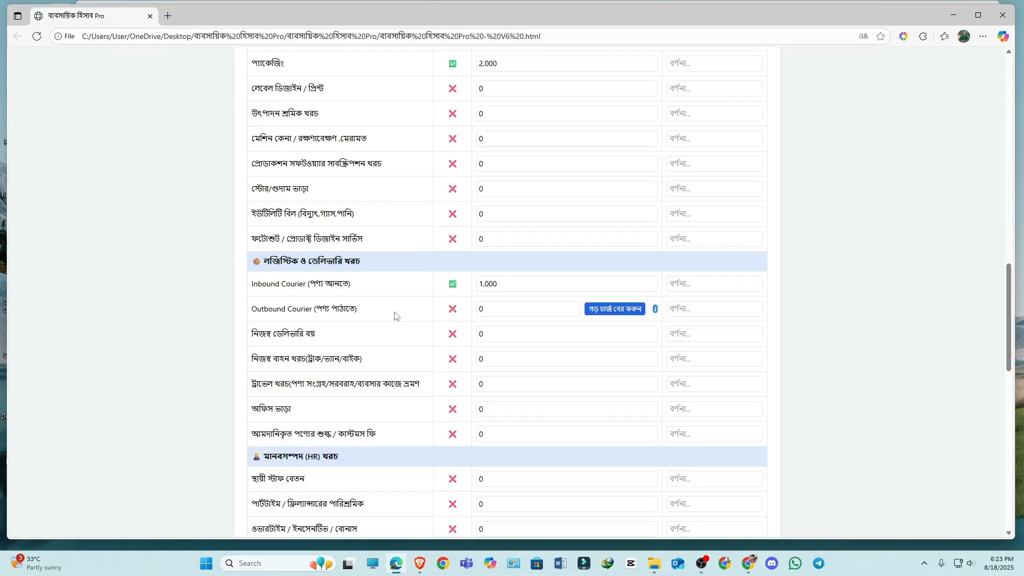
click(523, 310)
click(413, 318)
text(130)
drag(507, 311, 478, 310)
key(BackSpace)
Open the average charge calculator for Outbound Courier (পণ্য পাঠাতে) and enter 100 orders inside Dhaka at a charge of 60
click(624, 313)
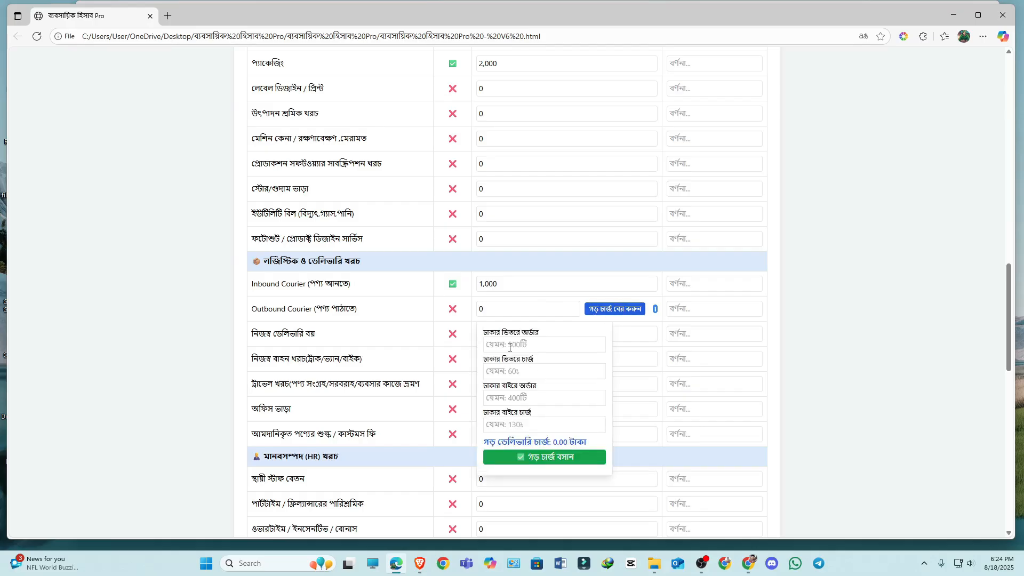
scroll(489, 317, up, 5)
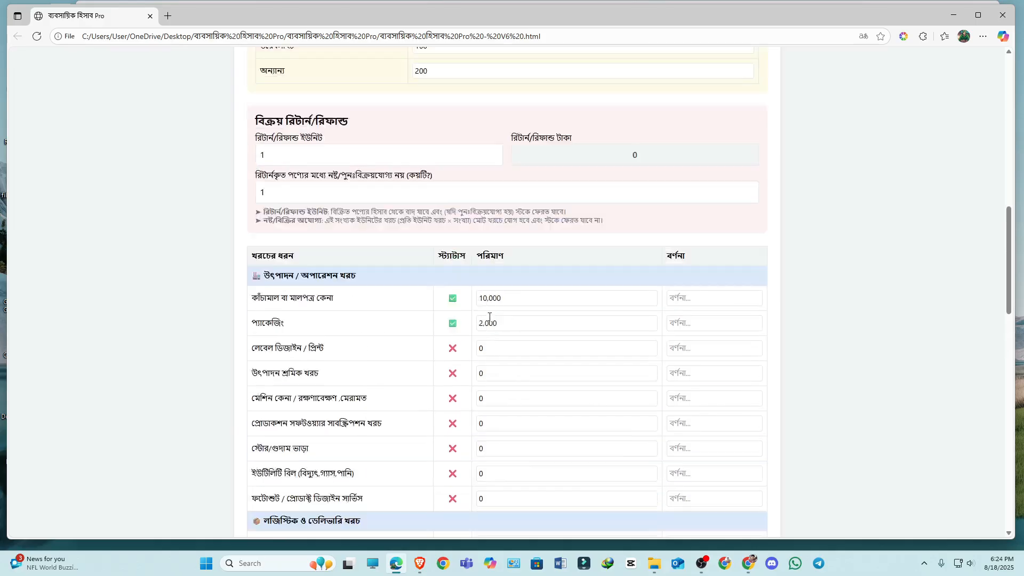
scroll(489, 316, up, 8)
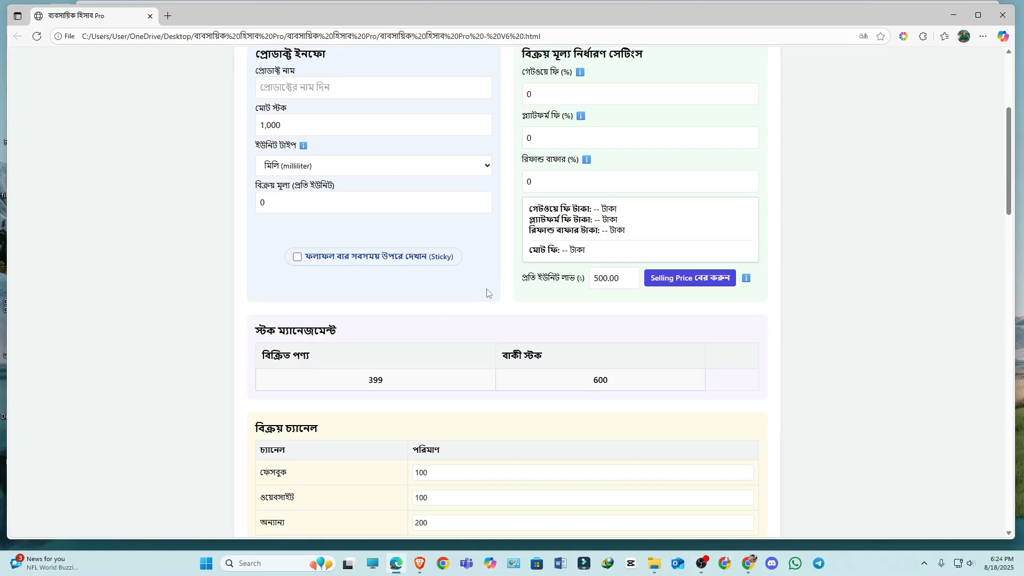
scroll(489, 260, down, 10)
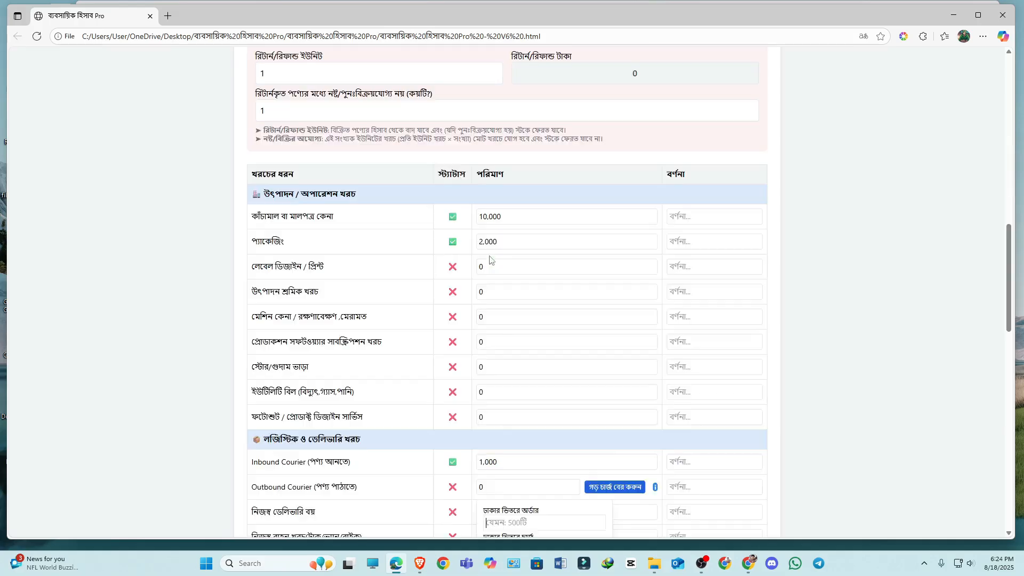
scroll(489, 259, down, 7)
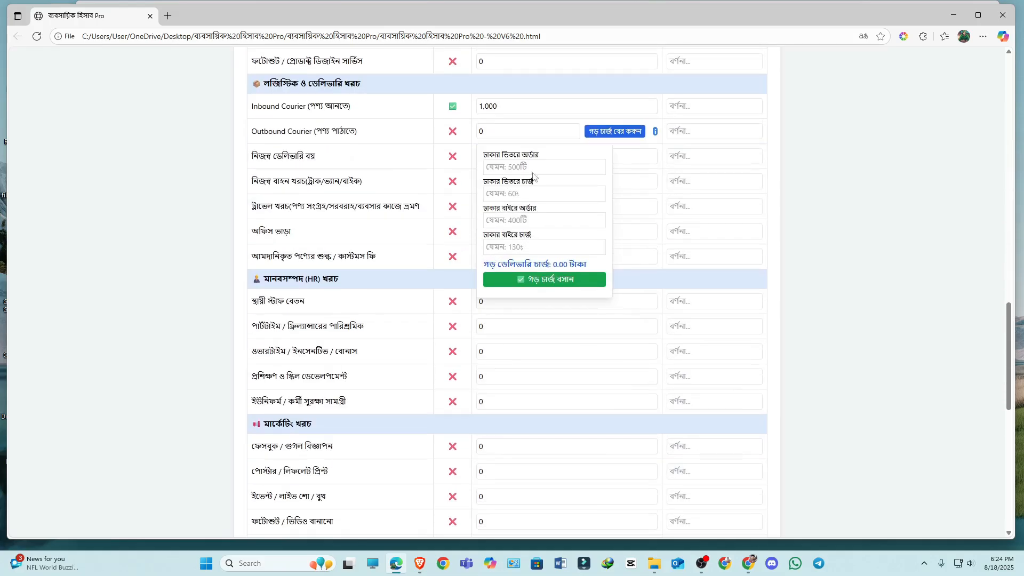
click(531, 166)
text(100)
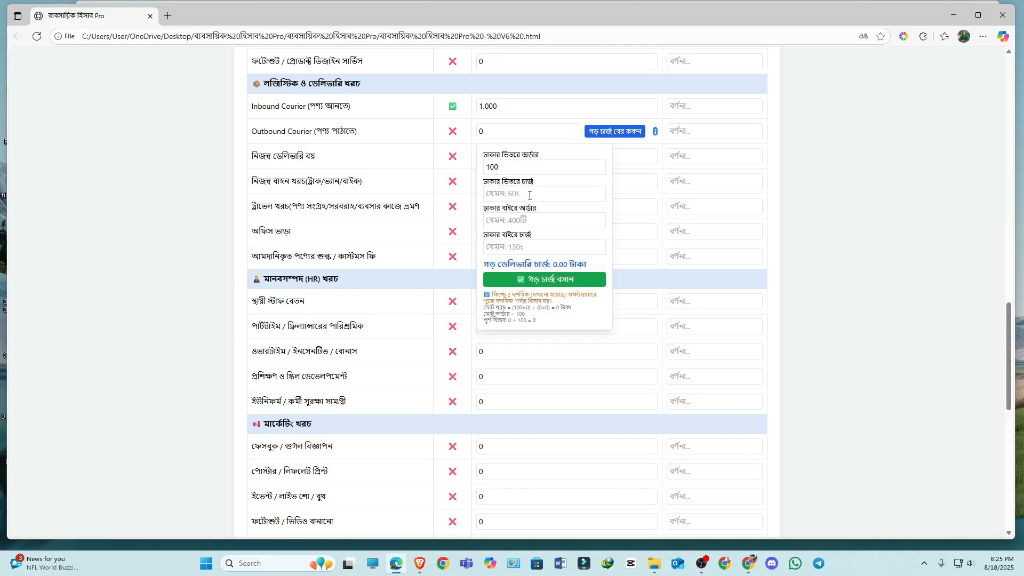
click(529, 195)
text(60)
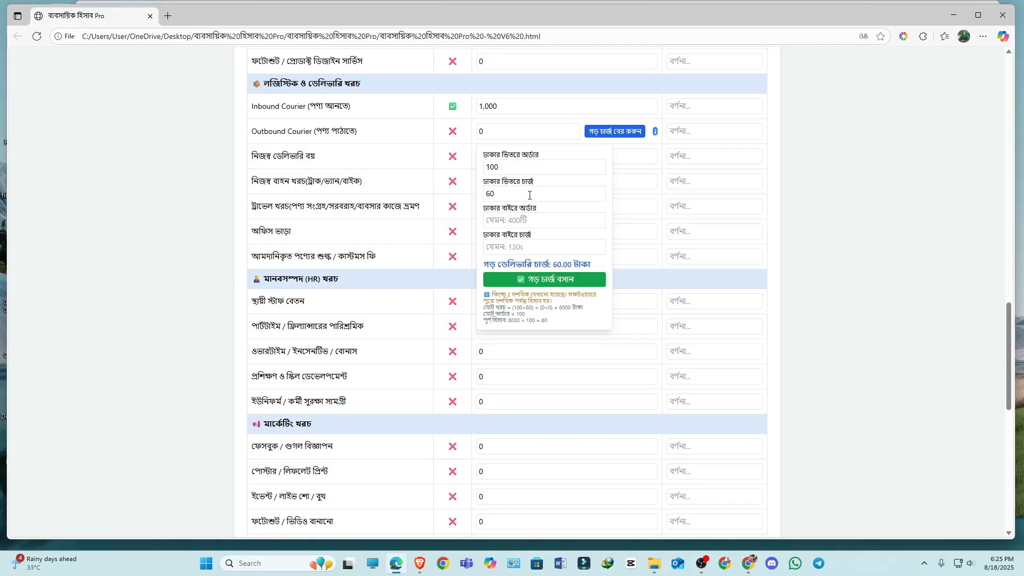
Enter 200 orders outside Dhaka (ঢাকার বাইরে অর্ডার) with a delivery charge of 130 in the average charge calculator
click(509, 220)
click(519, 220)
text(200)
text(130)
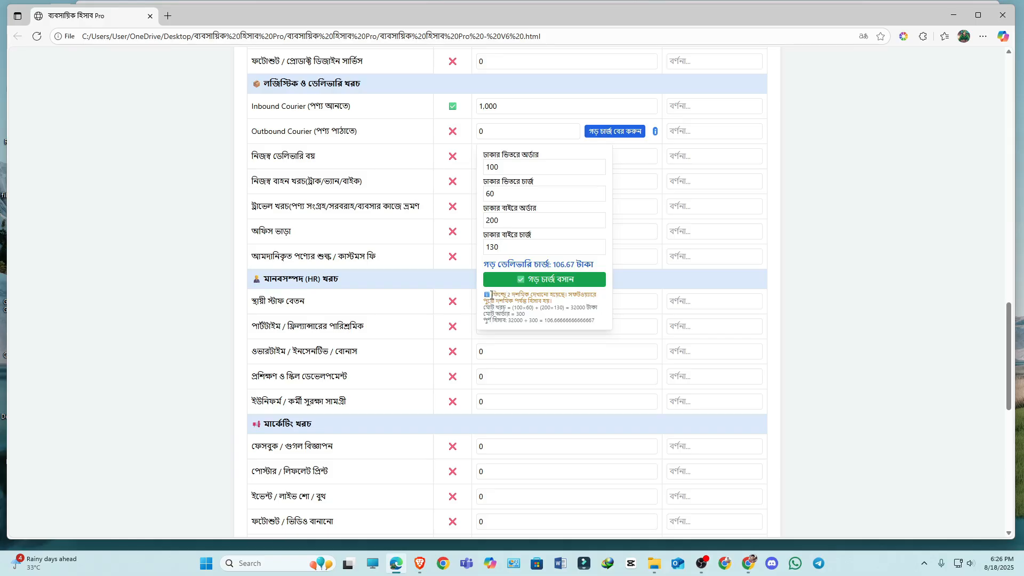
Compare the rounded গড় ডেলিভারি চার্জ with the unrounded calculation and read the note about decimal places
drag(491, 294, 550, 301)
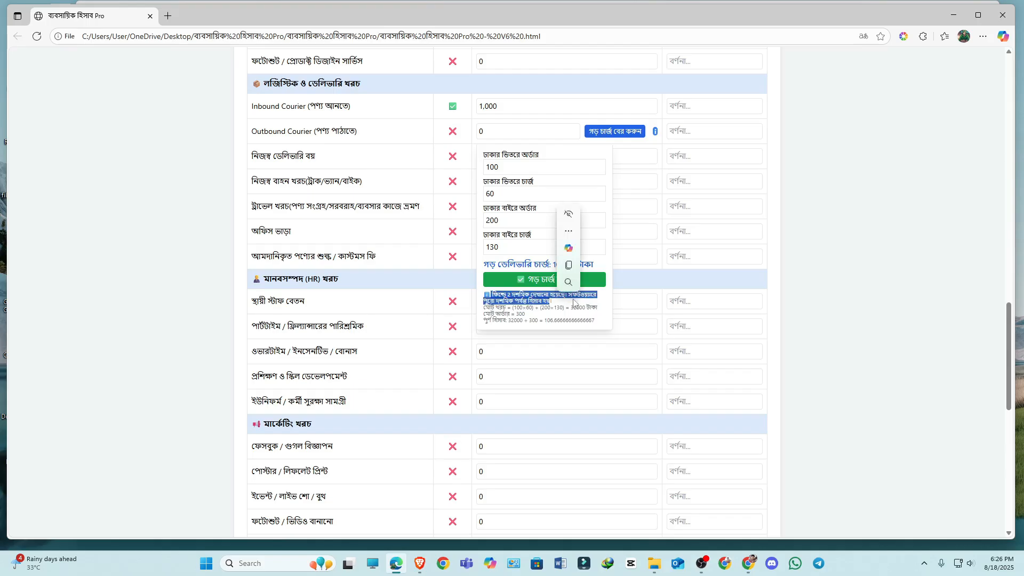
click(522, 308)
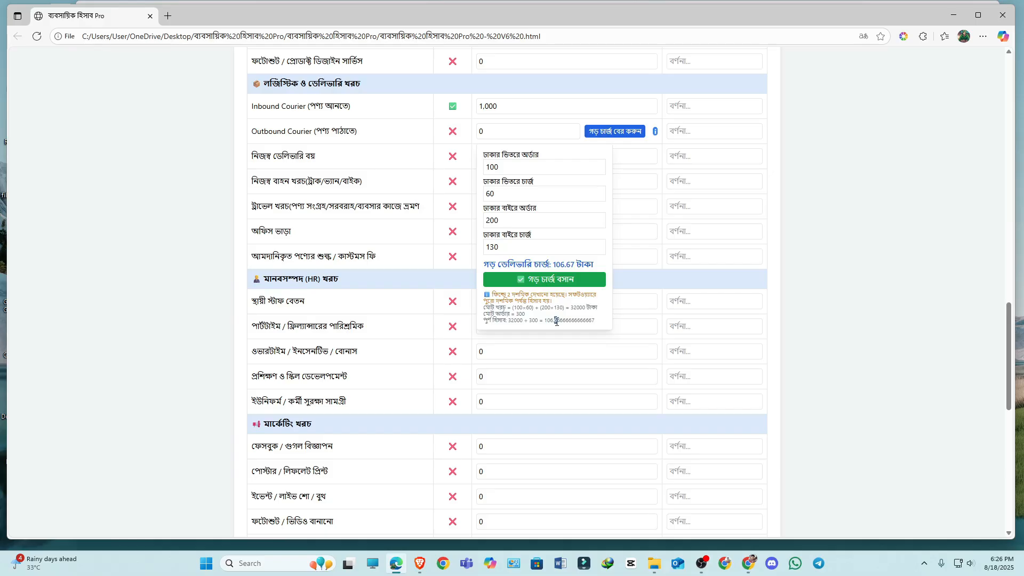
drag(556, 321, 571, 325)
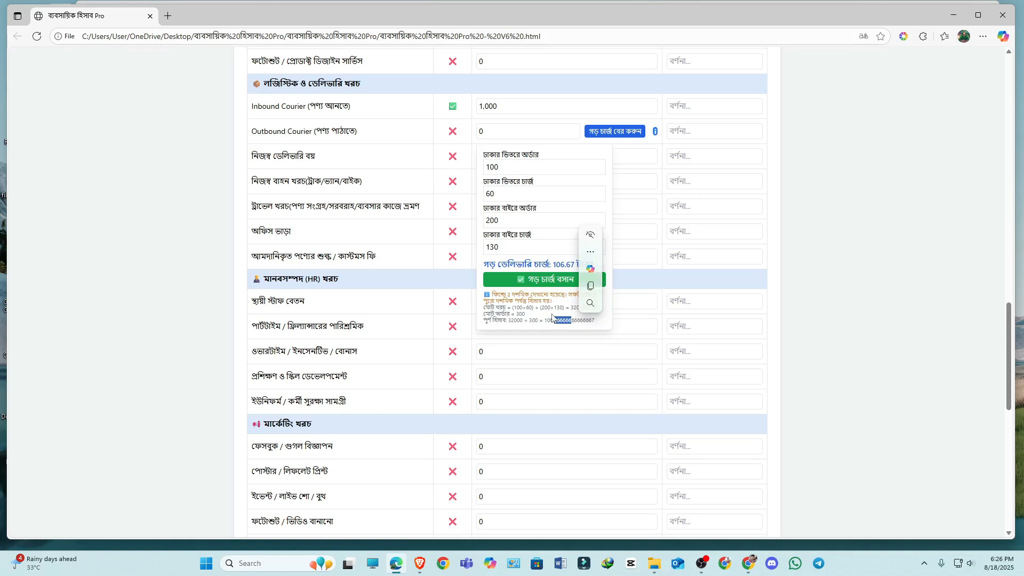
click(550, 317)
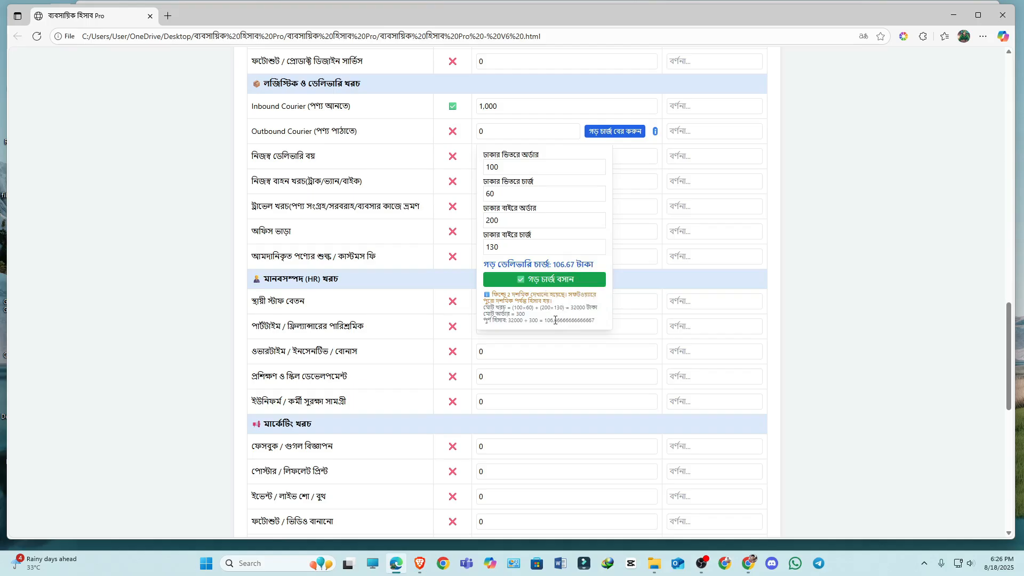
drag(555, 320, 595, 321)
click(516, 299)
drag(566, 265, 575, 265)
click(555, 264)
drag(564, 322, 595, 321)
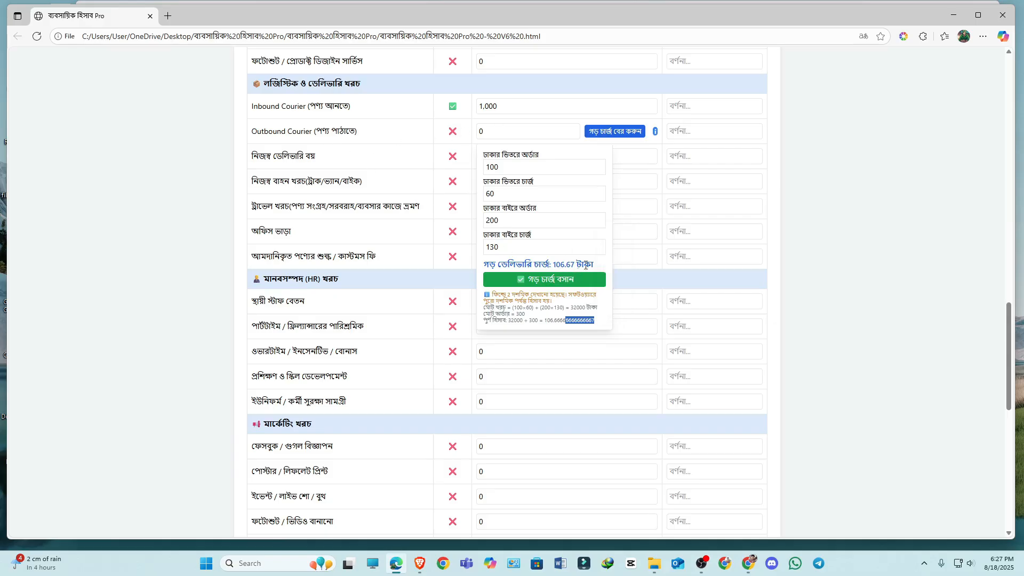
Insert the calculated average delivery charge into the Outbound Courier (পণ্য পাঠাতে) amount and highlight the inserted figure
click(554, 284)
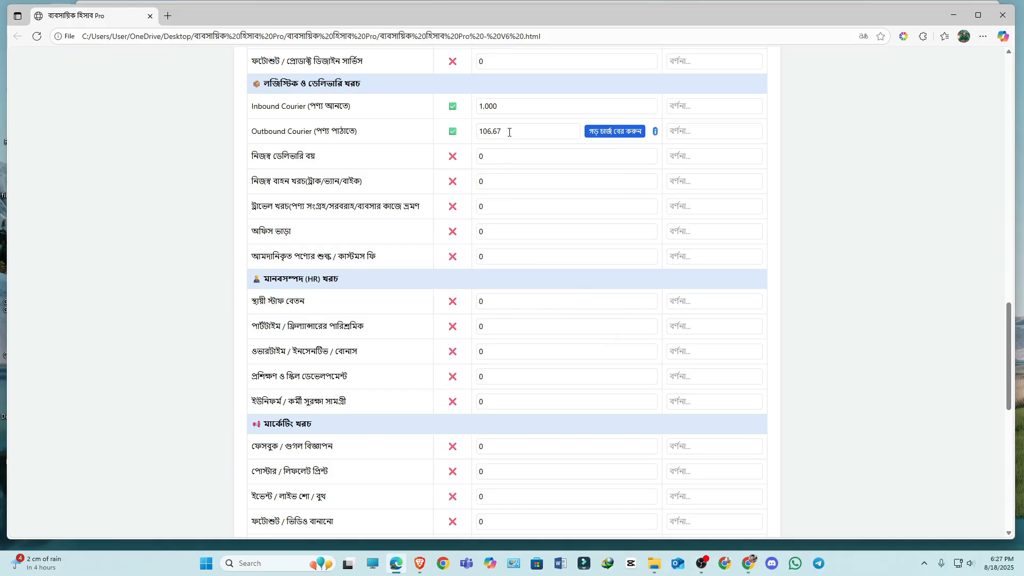
drag(510, 132, 480, 132)
click(509, 131)
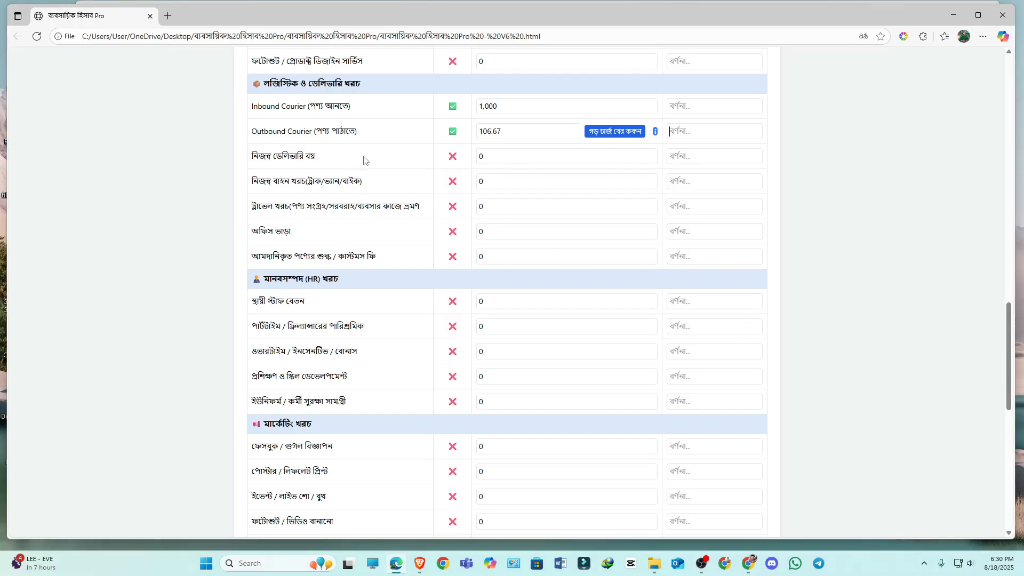
Set the অফিস ভাড়া amount to 10,000 under লজিস্টিক ও ডেলিভারি খরচ, leaving the own-delivery and vehicle rows unfilled
click(502, 157)
click(499, 181)
scroll(499, 185, up, 20)
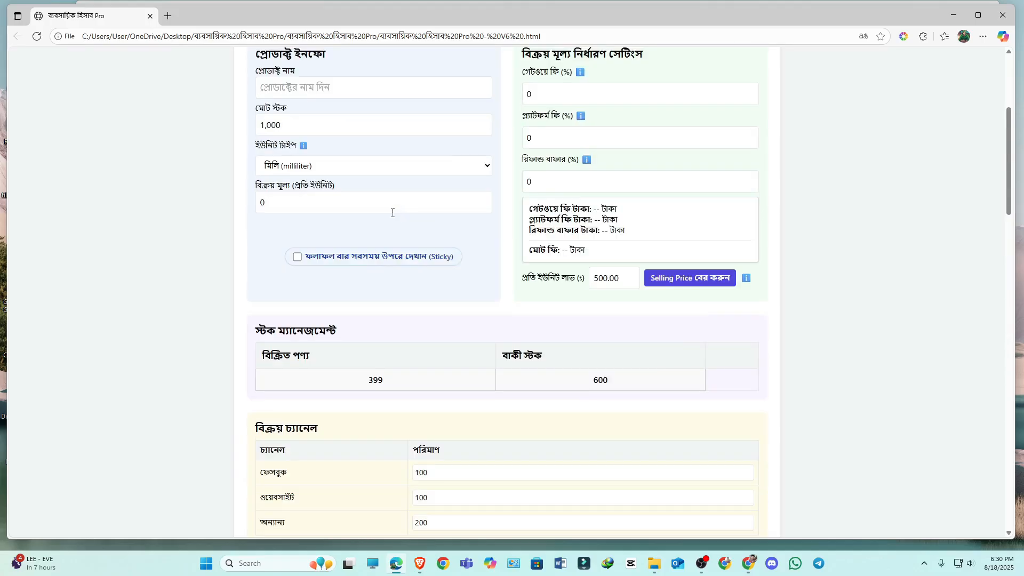
scroll(392, 213, down, 20)
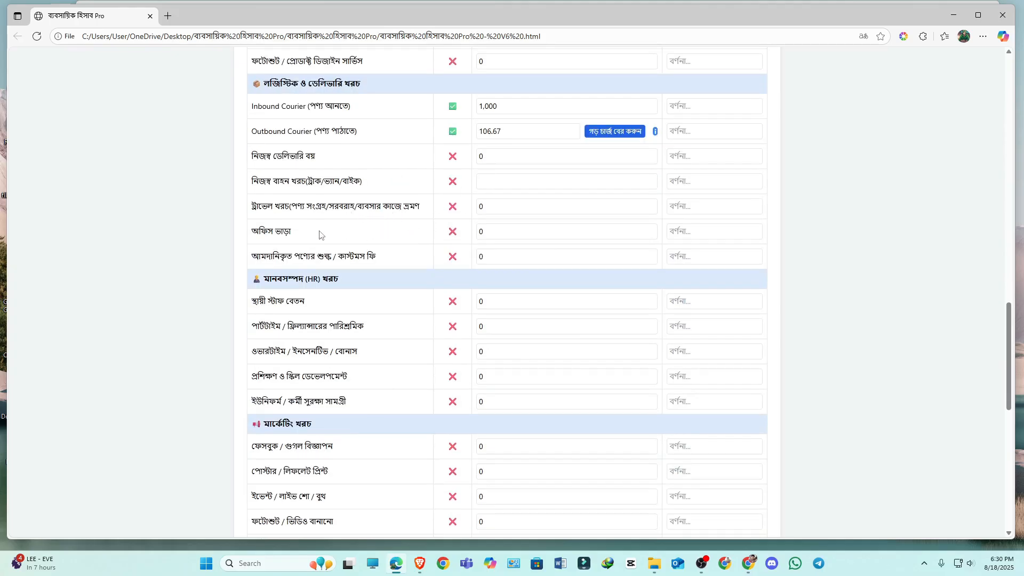
click(498, 233)
text(10,000)
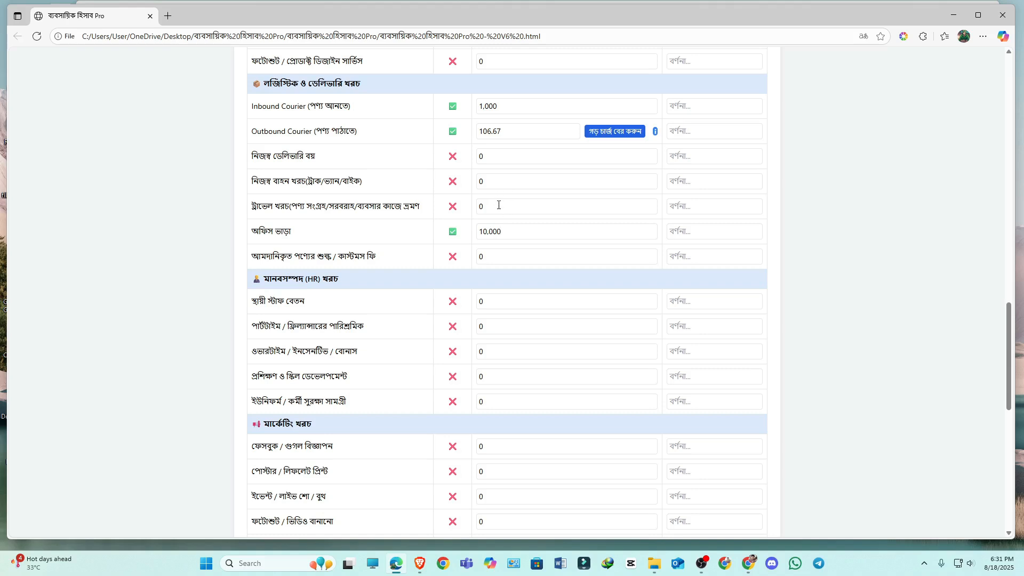
Point out the amount fields of স্থায়ী স্টাফ বেতন and পার্টটাইম / ফ্রিল্যান্সারের পারিশ্রমিক under মানবসম্পদ (HR) খরচ
scroll(409, 243, down, 3)
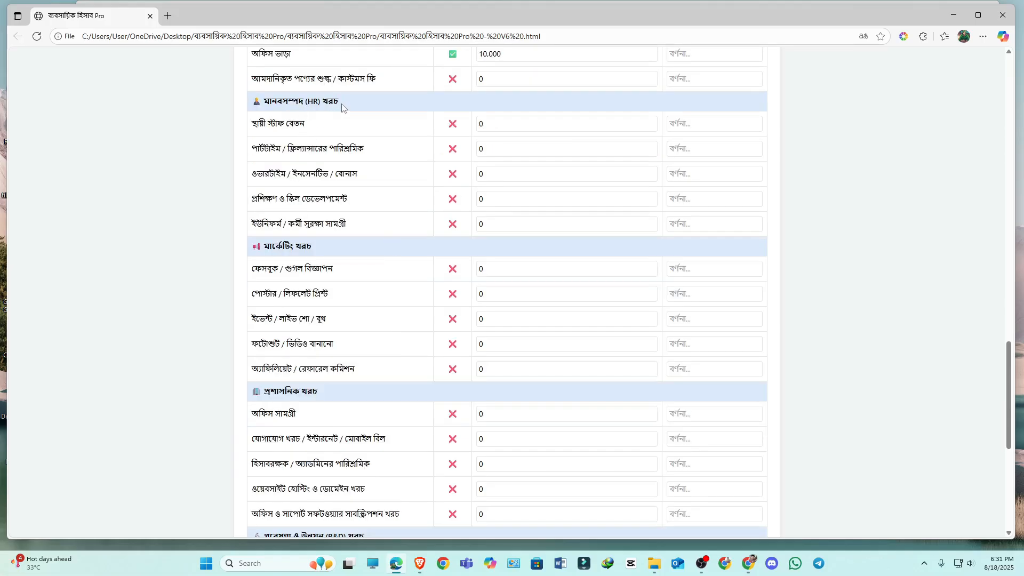
scroll(358, 136, up, 3)
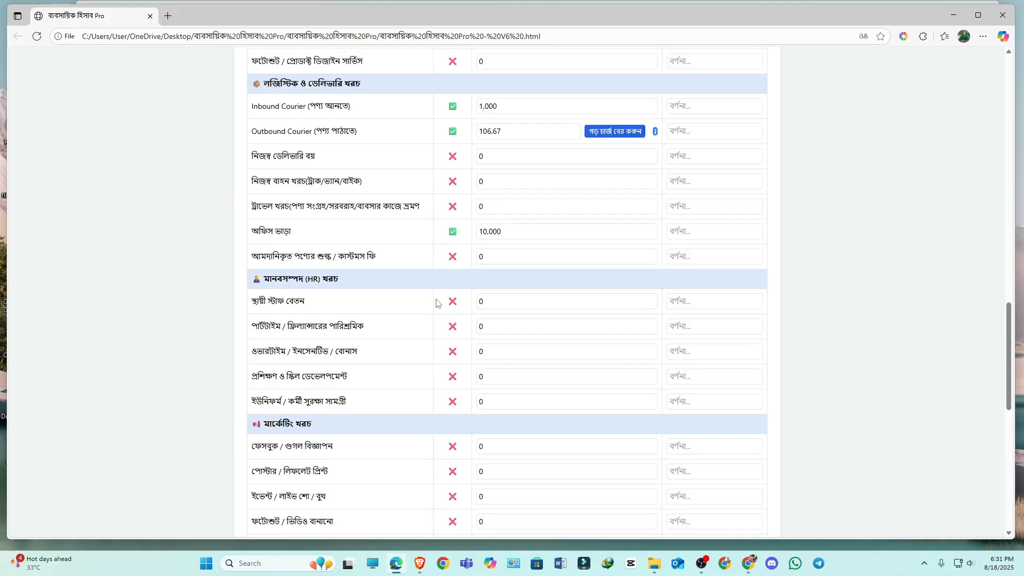
click(492, 304)
click(496, 327)
Set the ফেসবুক / গুগল বিজ্ঞাপন amount to 20,000 under মার্কেটিং খরচ
scroll(363, 384, down, 3)
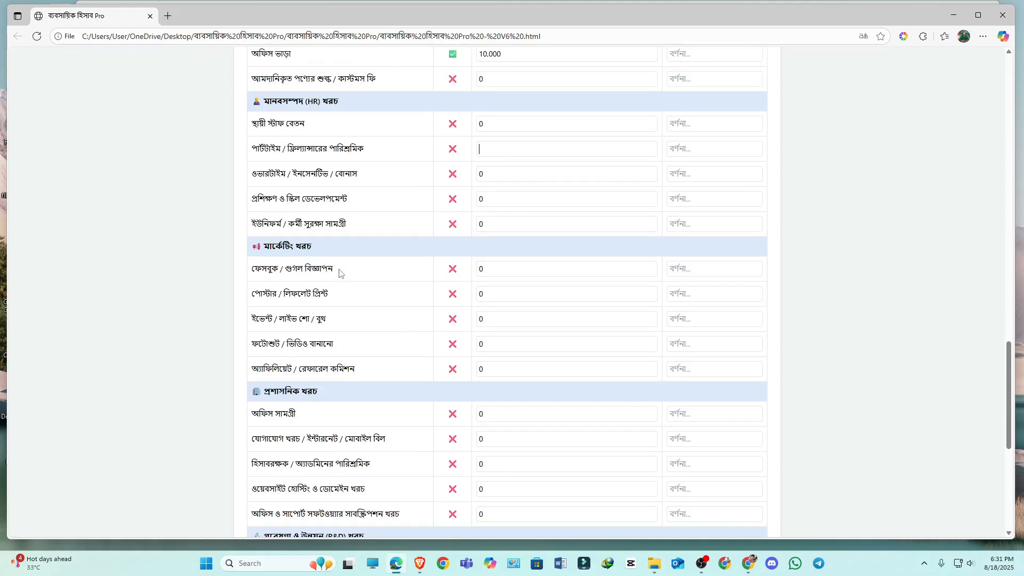
scroll(339, 273, down, 3)
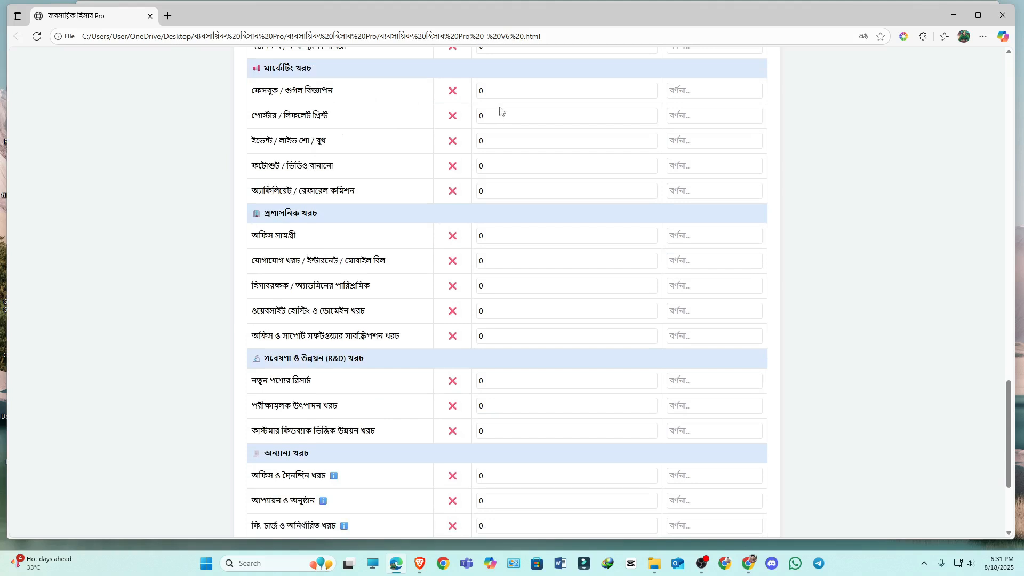
click(501, 91)
scroll(480, 182, up, 3)
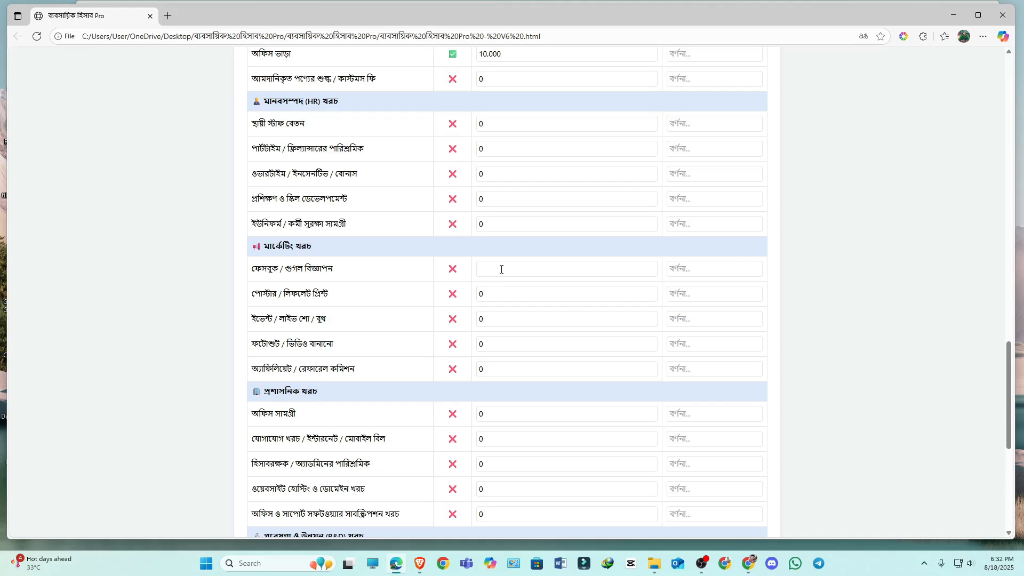
text(200000)
Point out the amount and description fields of the ওয়েবসাইট হোস্টিং ও ডোমেইন খরচ row under প্রশাসনিক খরচ
scroll(322, 227, down, 3)
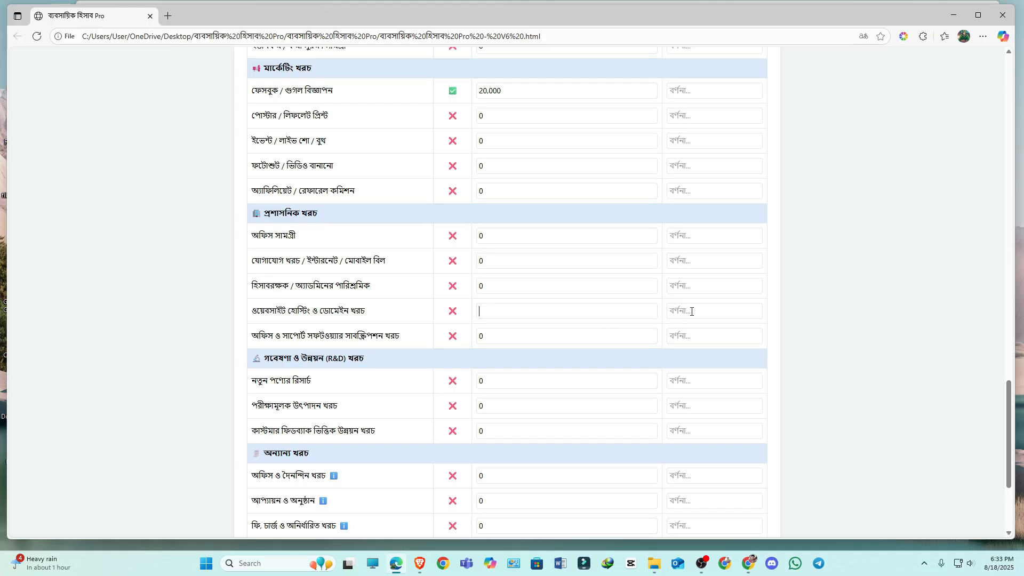
click(751, 311)
click(534, 313)
click(687, 313)
Examine the গবেষণা ও উন্নয়ন (R&D) খরচ amount fields and the স্ট্যাটাস mark of the নতুন পণ্যের রিসার্চ row
scroll(506, 318, down, 3)
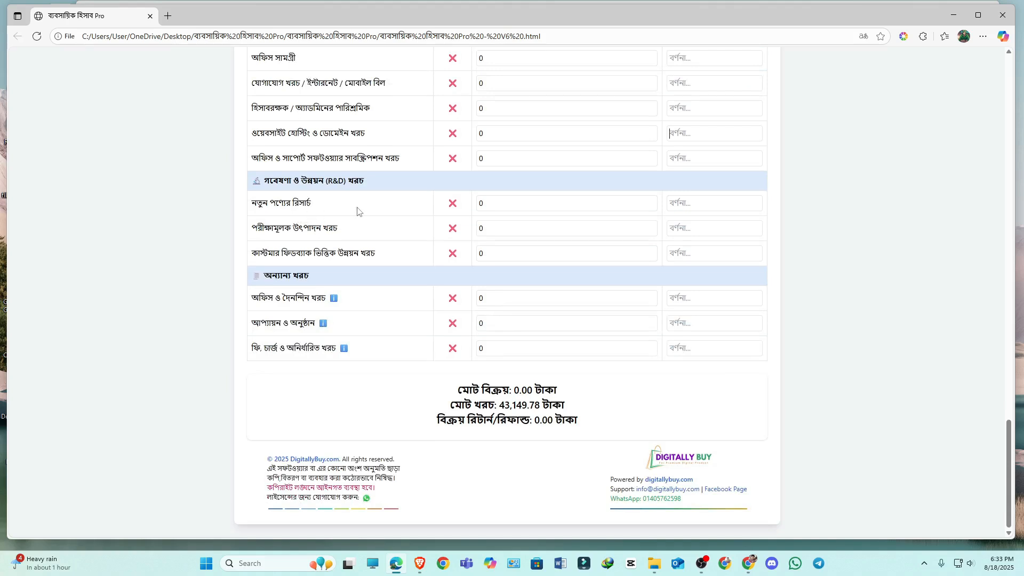
click(491, 228)
click(494, 203)
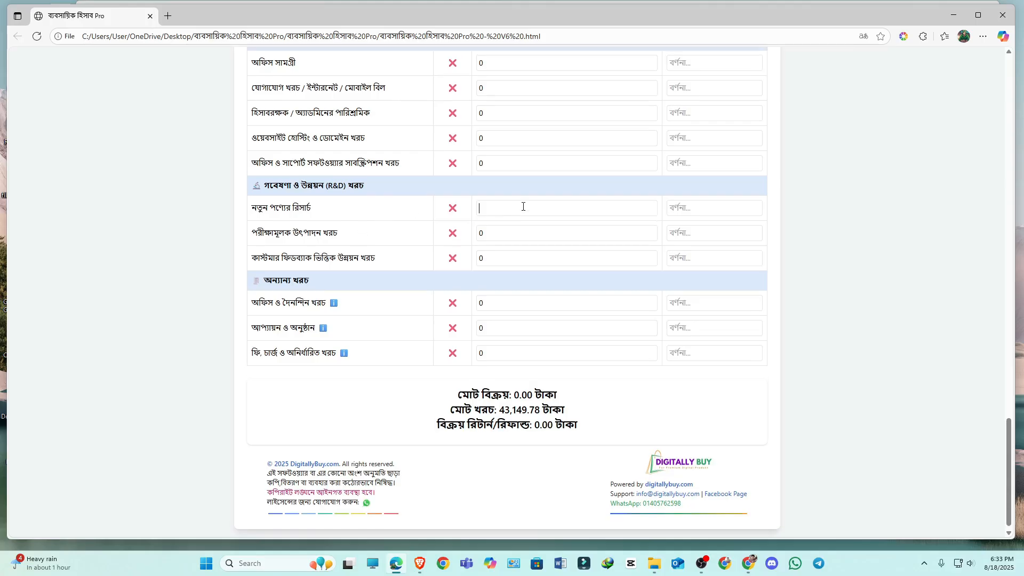
drag(464, 209, 442, 209)
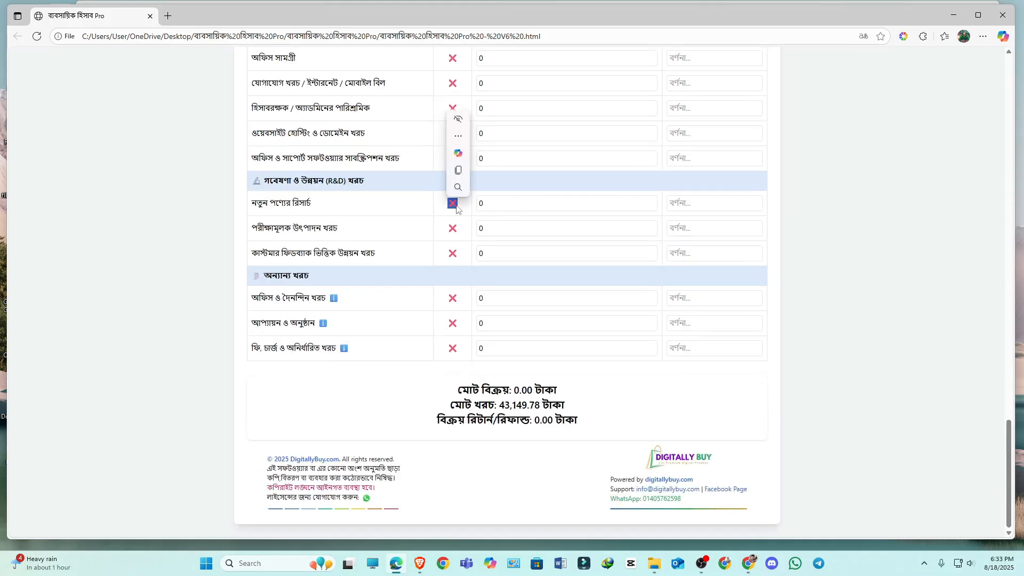
click(480, 203)
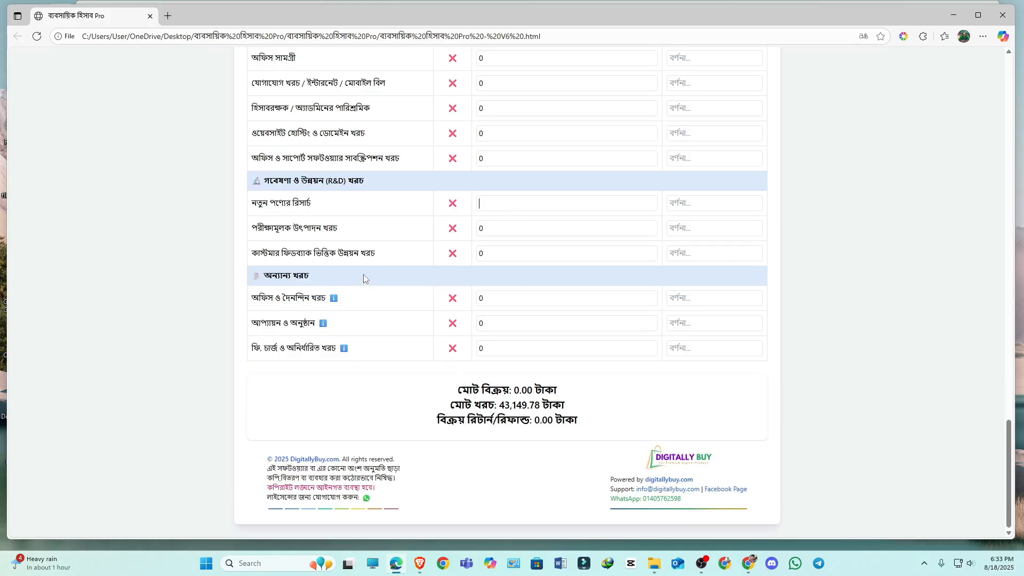
Read the information notes for the three অন্যান্য খরচ rows and point out the অফিস ও দৈনন্দিন খরচ amount field
scroll(393, 216, up, 8)
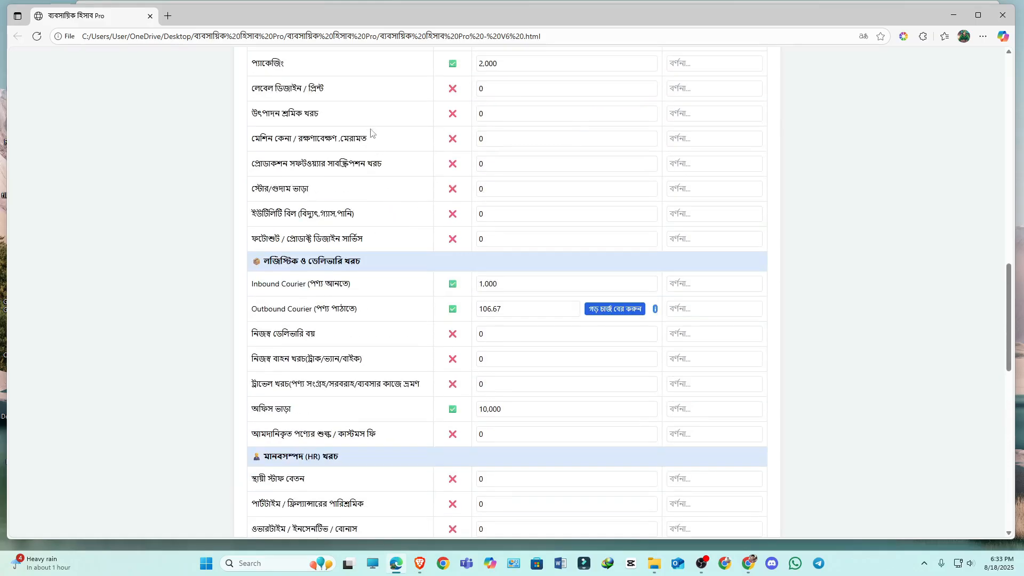
scroll(375, 263, down, 6)
scroll(375, 263, down, 2)
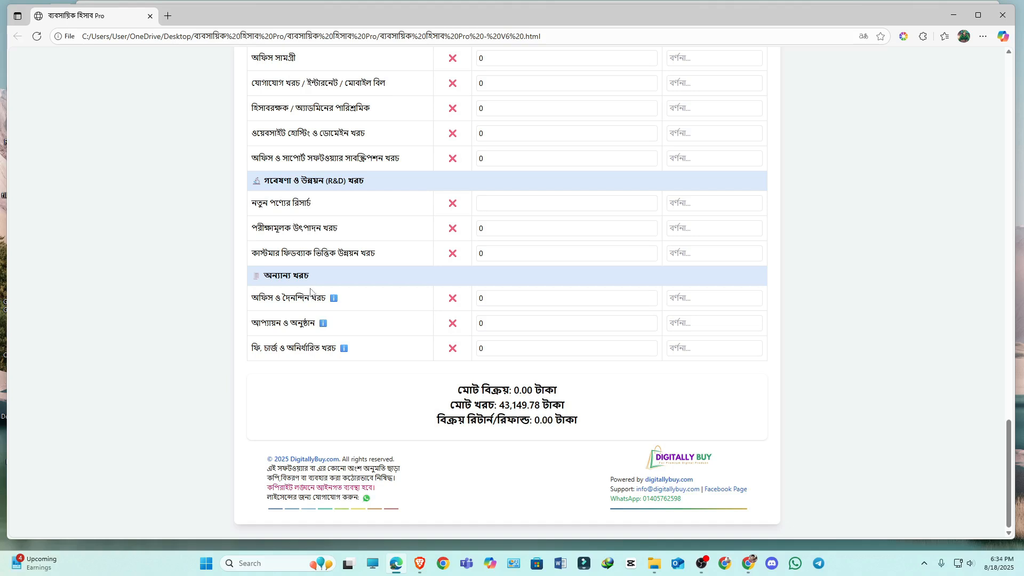
click(491, 298)
mouse_move(338, 301)
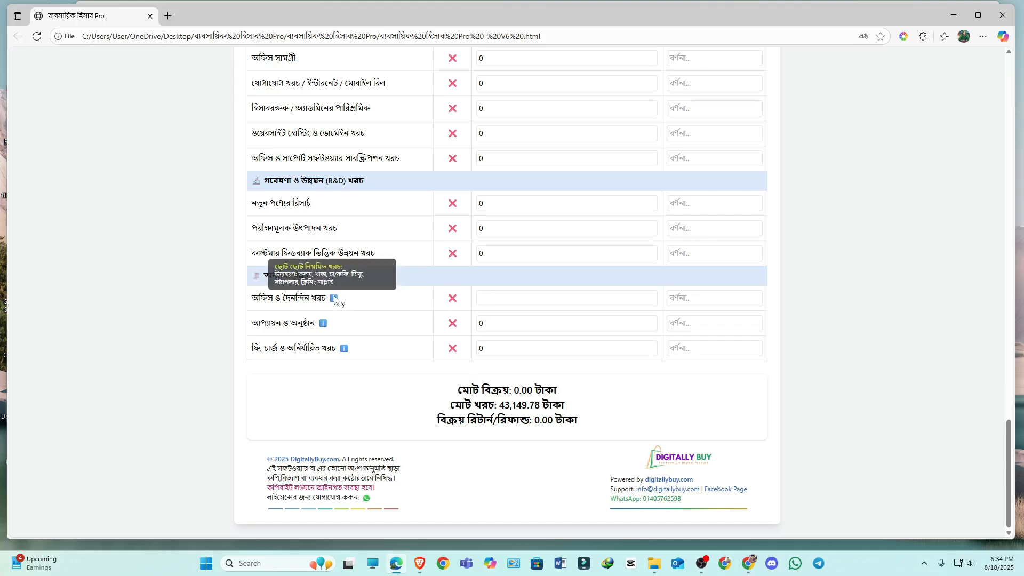
text(0)
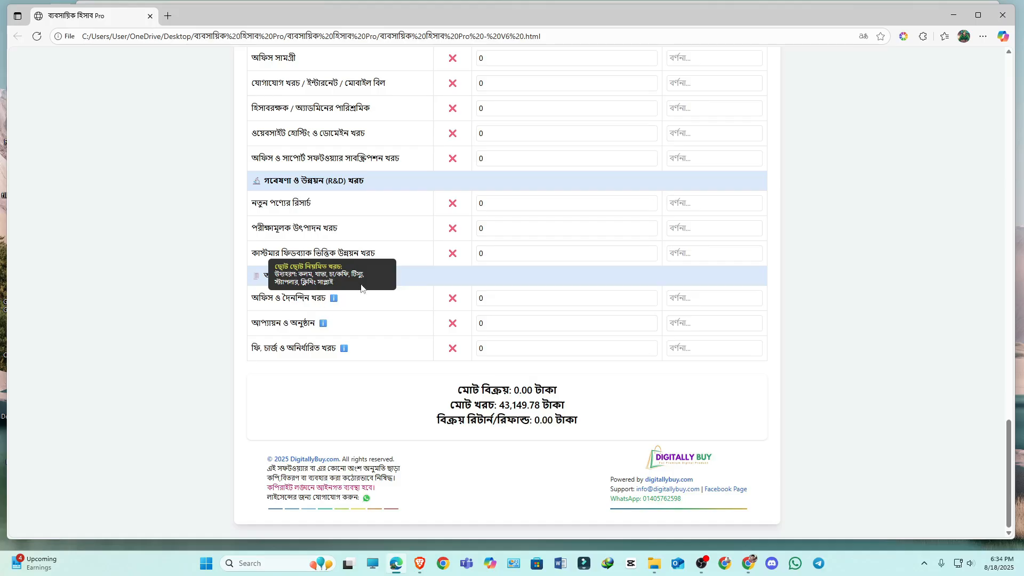
click(486, 299)
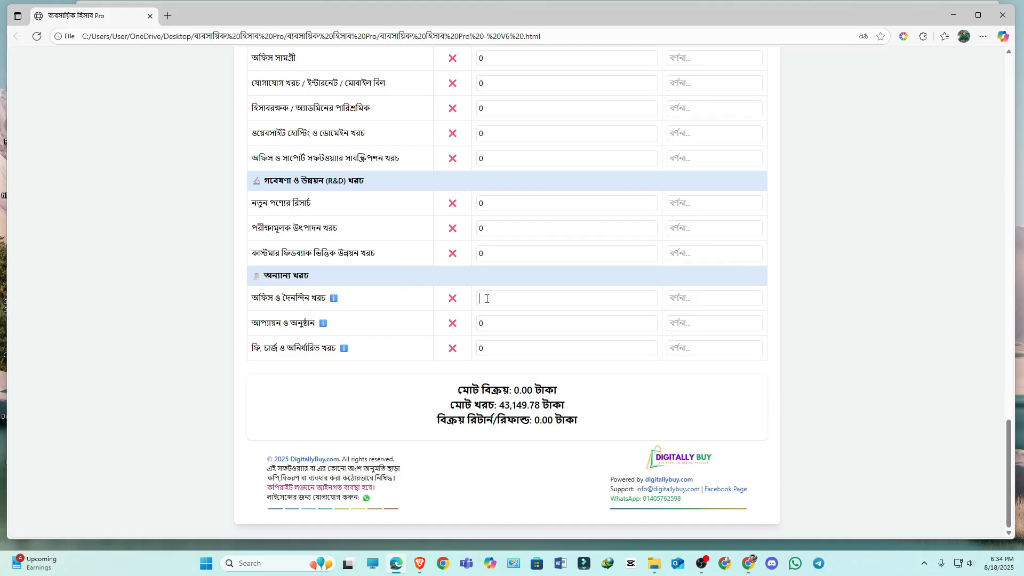
mouse_move(323, 325)
mouse_move(344, 352)
click(346, 351)
Set the অফিস ও দৈনন্দিন খরচ amount to 1,000 under অন্যান্য খরচ
scroll(595, 318, up, 10)
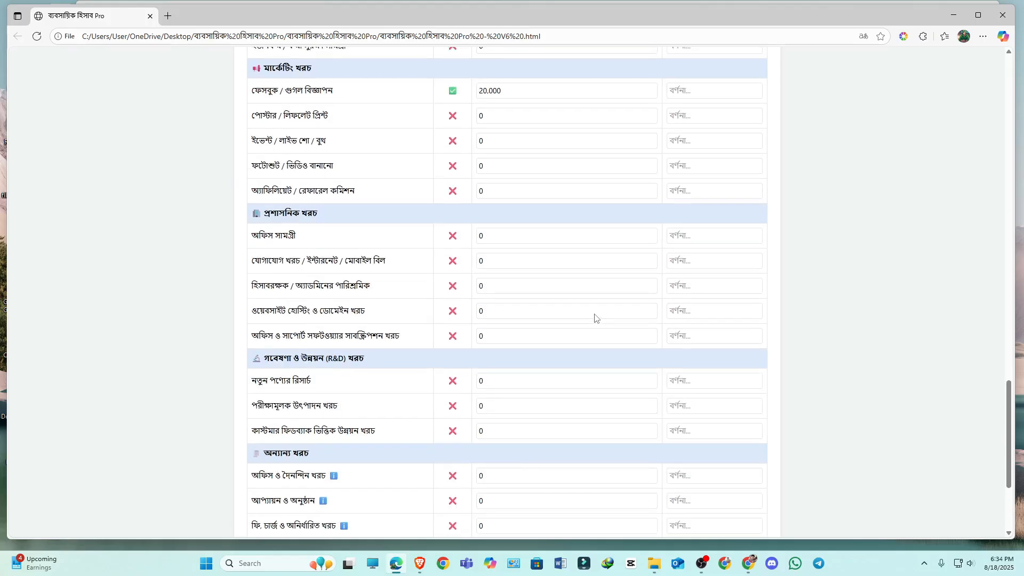
scroll(596, 318, up, 3)
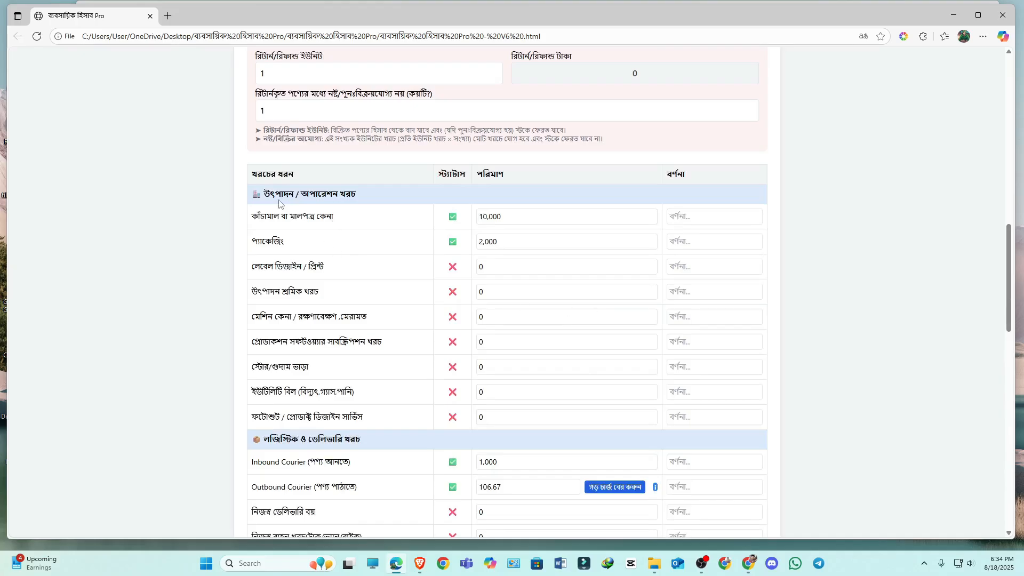
scroll(401, 298, down, 7)
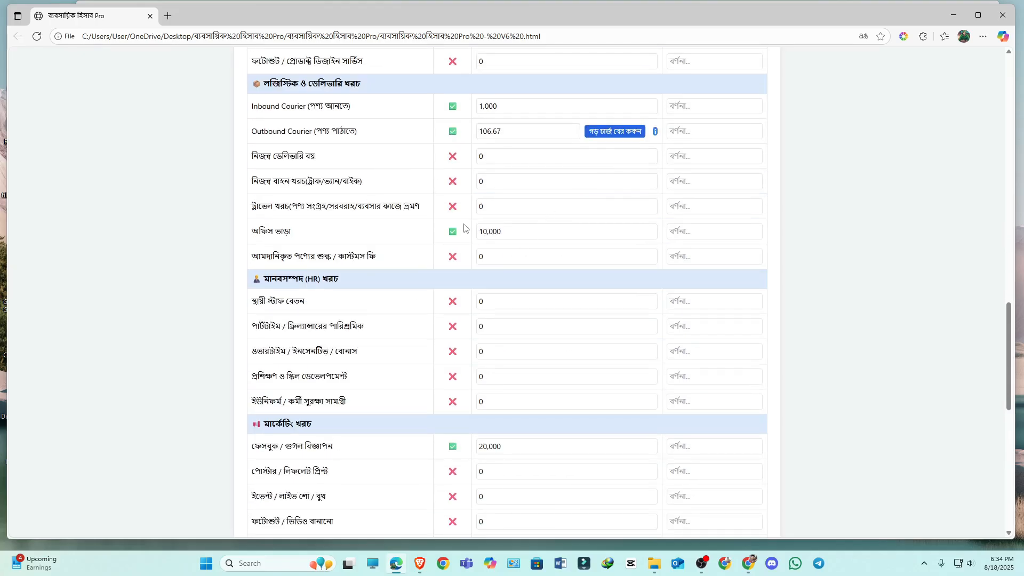
scroll(492, 327, down, 10)
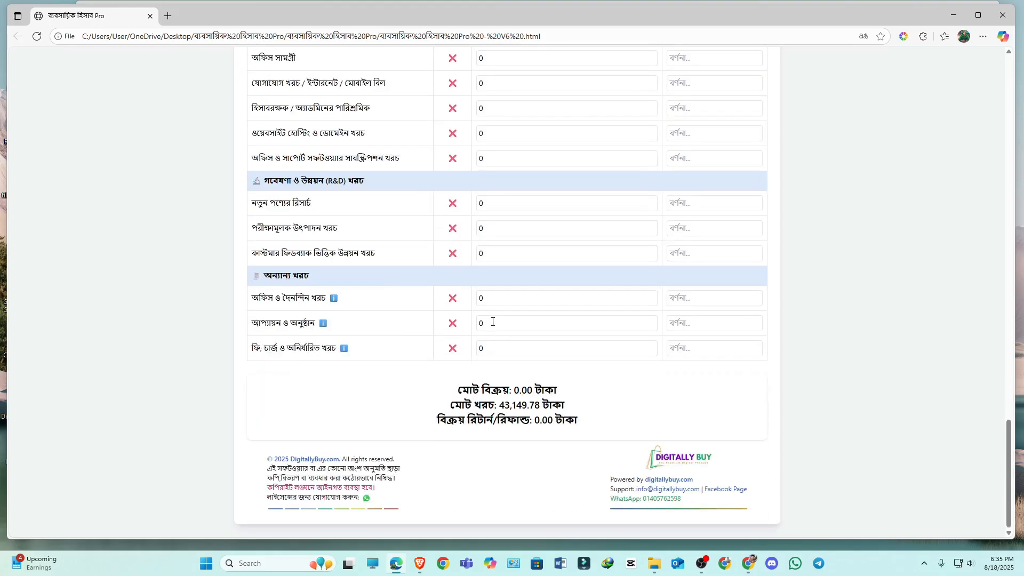
click(492, 301)
text(1000)
Set the ওয়েবসাইট হোস্টিং ও ডোমেইন খরচ amount to 2,000 under প্রশাসনিক খরচ
scroll(507, 301, up, 3)
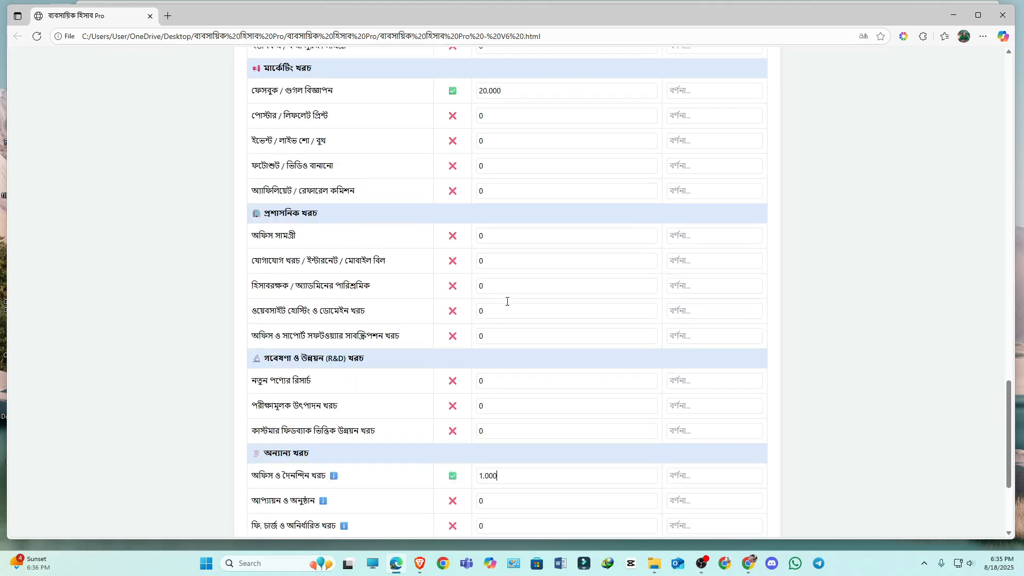
click(504, 309)
text(1200)
Review the entered amounts across the expense categories and highlight the মোট খরচ line in the summary
scroll(543, 277, up, 10)
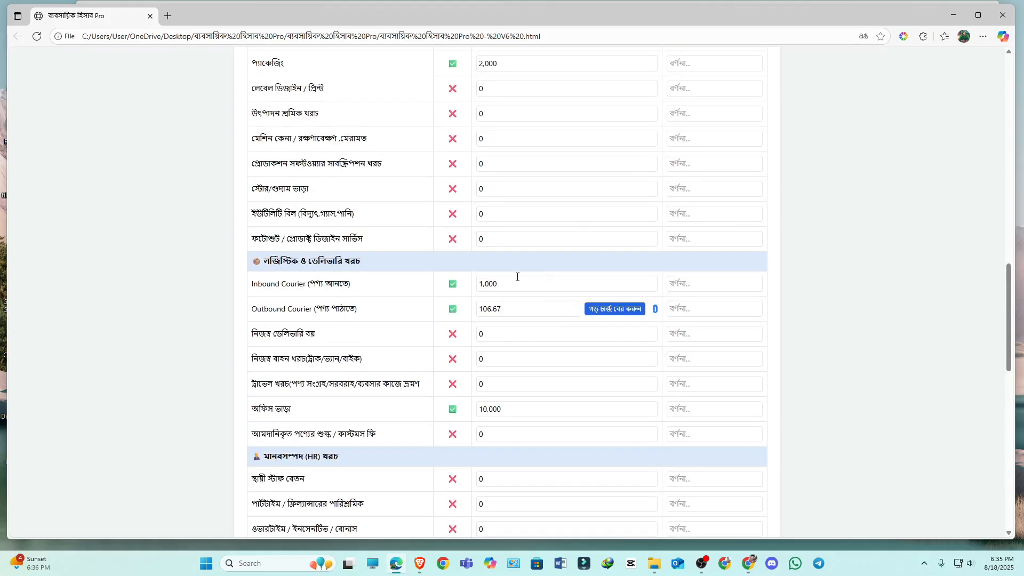
scroll(517, 277, down, 10)
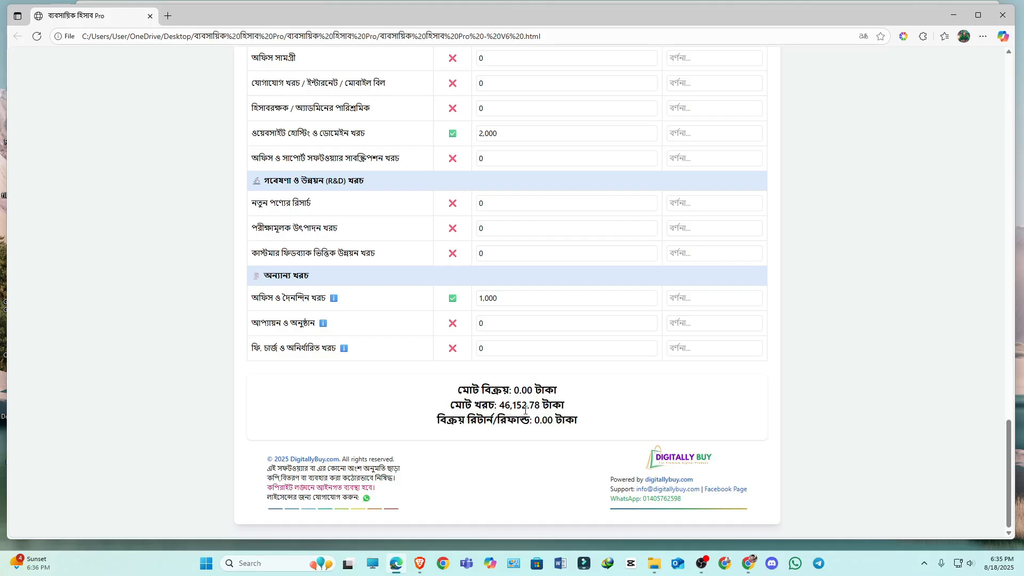
scroll(530, 397, up, 10)
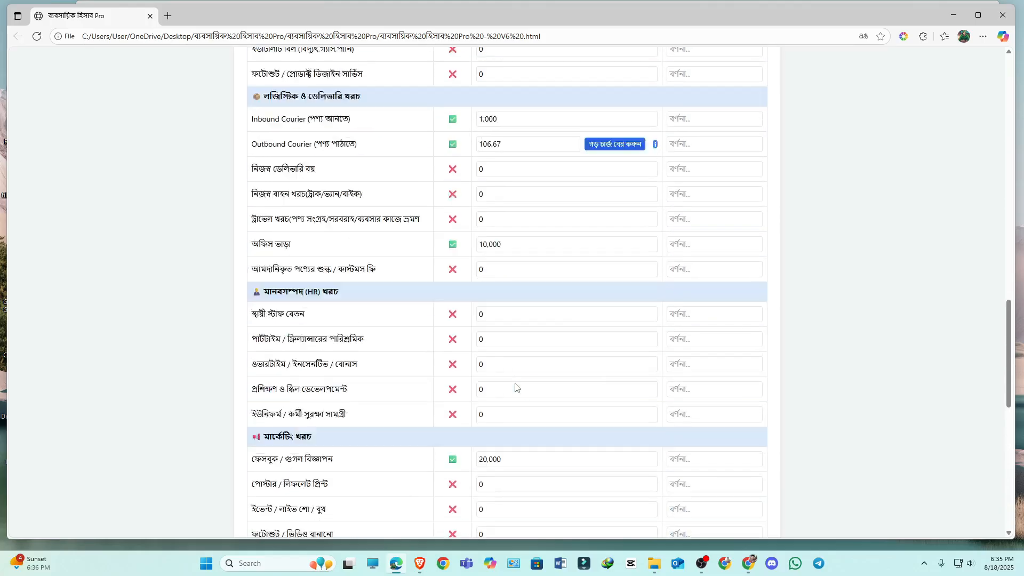
scroll(395, 205, up, 3)
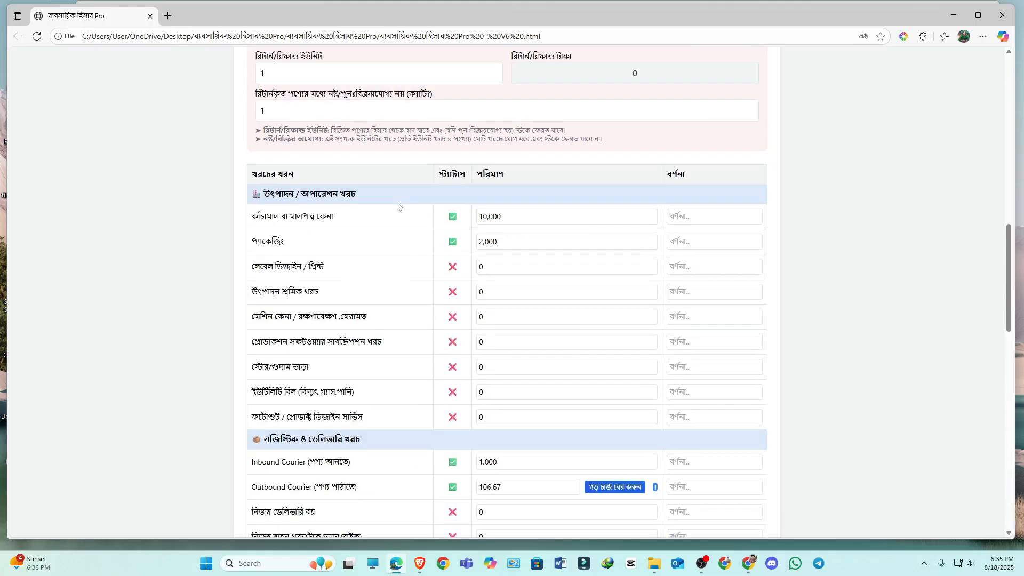
scroll(441, 244, down, 13)
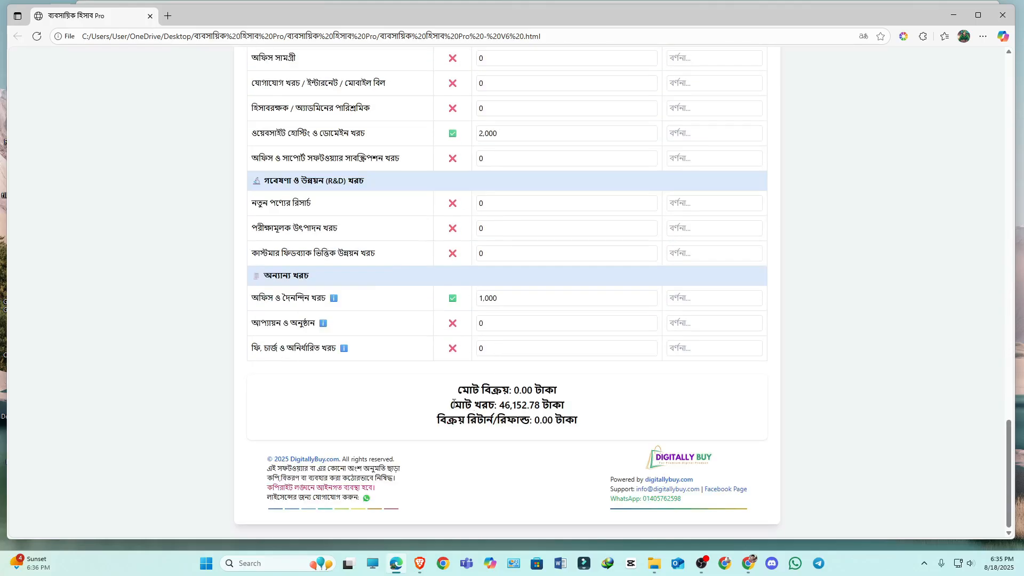
drag(452, 403, 582, 413)
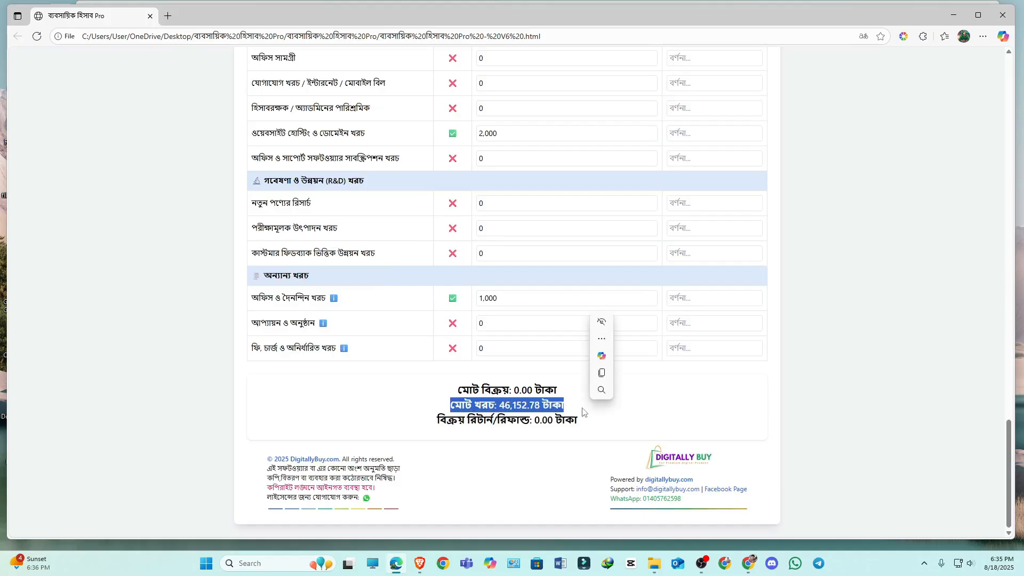
click(415, 409)
scroll(495, 211, up, 10)
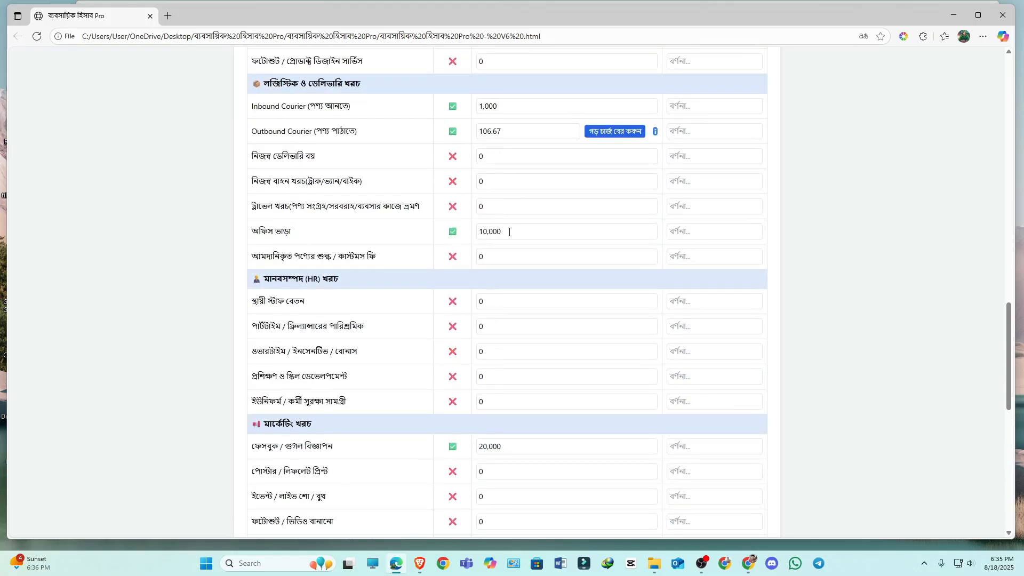
click(509, 232)
scroll(495, 241, up, 3)
scroll(493, 240, down, 18)
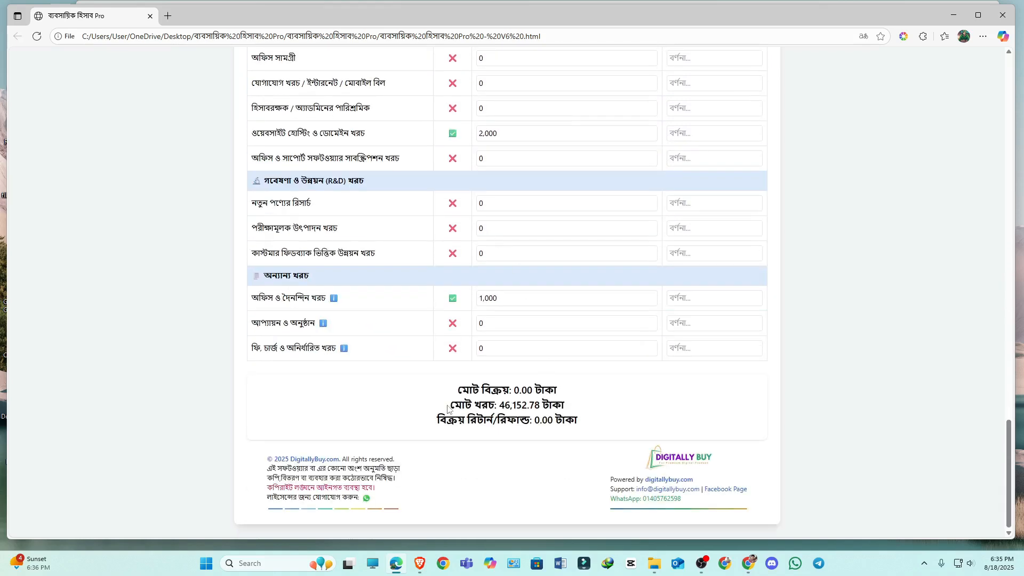
drag(451, 405, 569, 410)
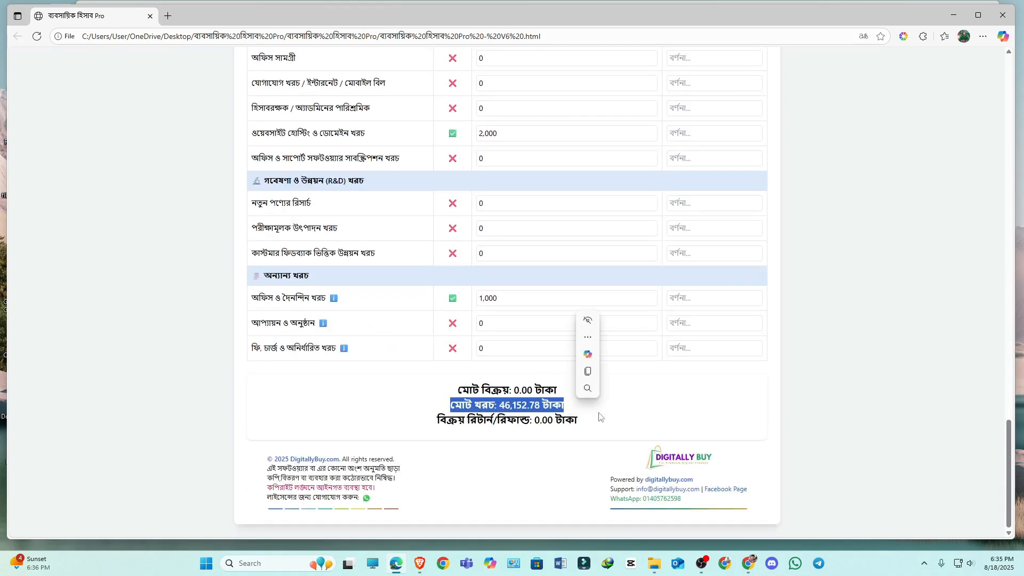
click(646, 406)
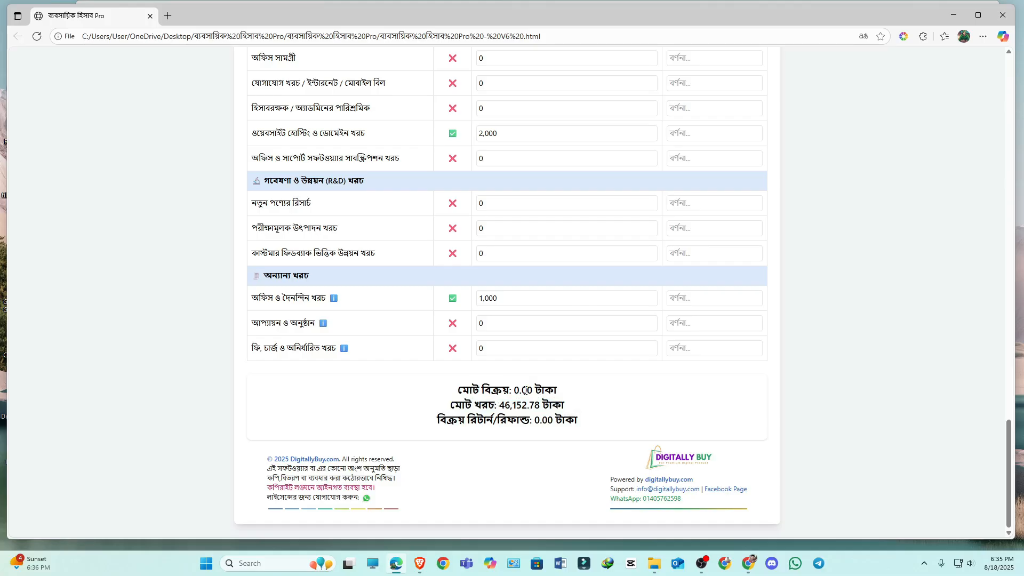
Highlight the মোট বিক্রয় line in the summary and set the বিক্রয় মূল্য (প্রতি ইউনিট) under প্রোডাক্ট ইনফো to 600
drag(459, 390, 558, 389)
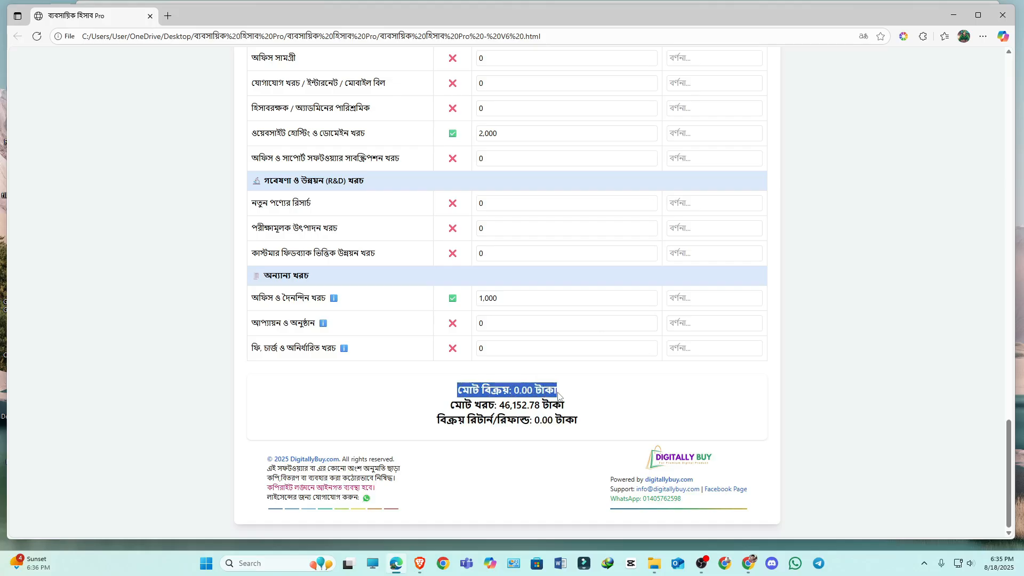
scroll(452, 356, up, 20)
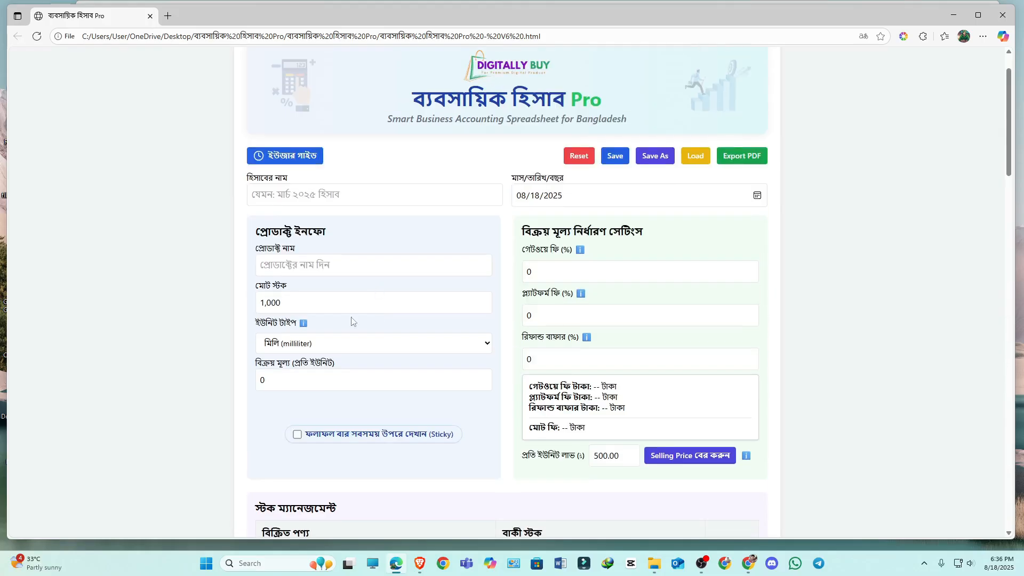
scroll(257, 235, down, 3)
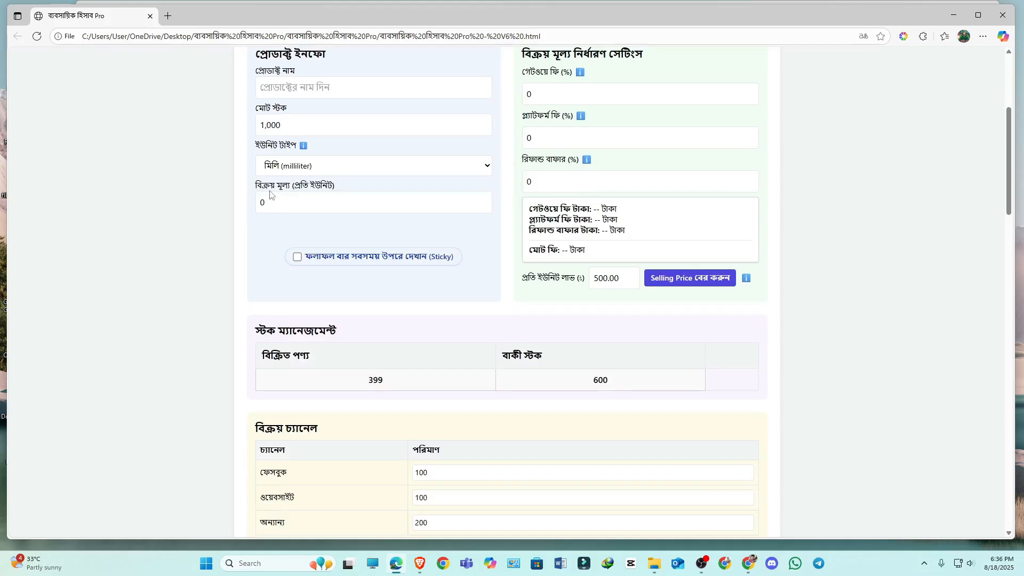
drag(269, 188, 295, 188)
click(276, 229)
click(271, 200)
text(600)
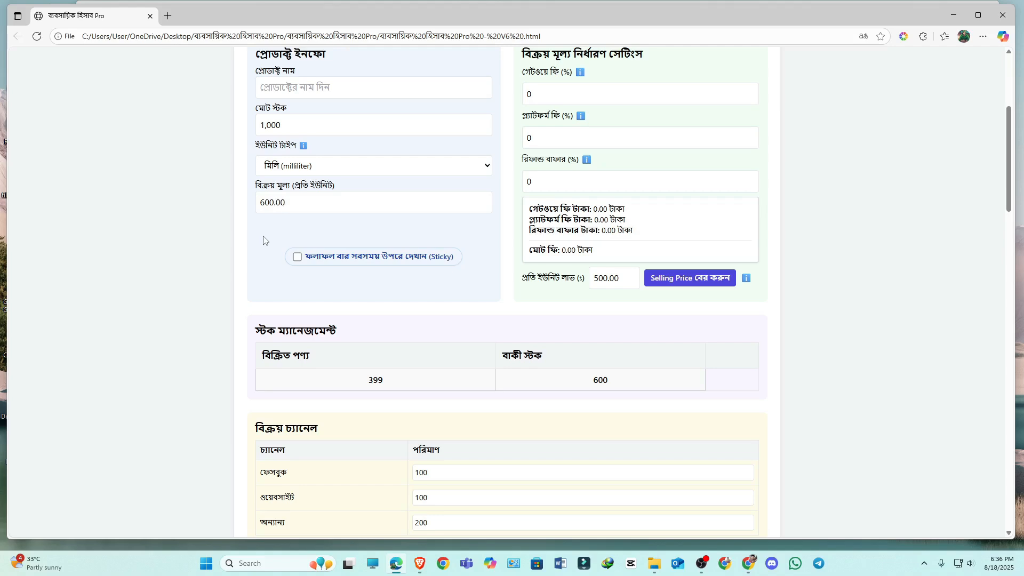
Examine the results summary below the expense table and point out the লাভ হয়েছে line
scroll(445, 360, down, 3)
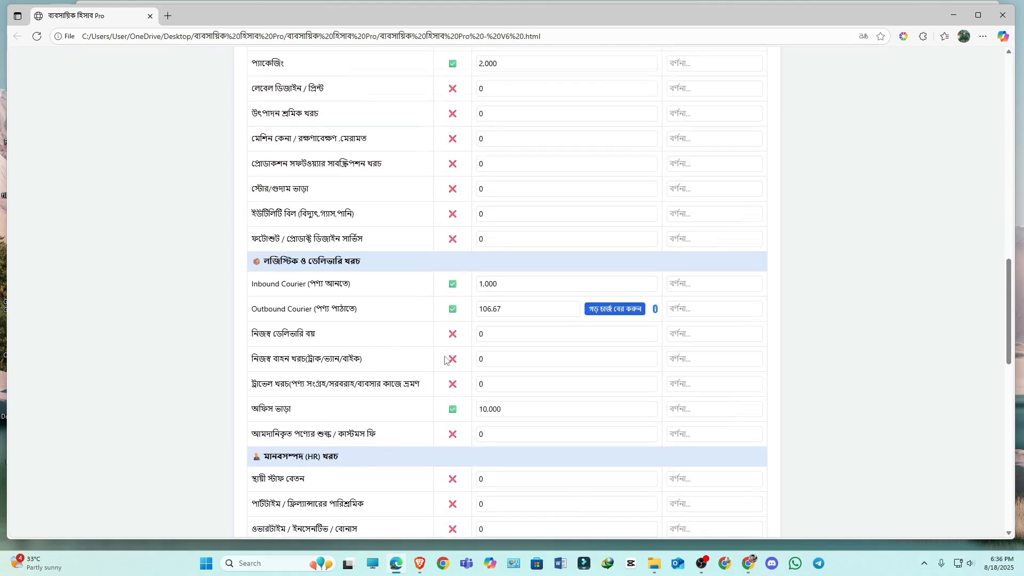
scroll(660, 344, down, 10)
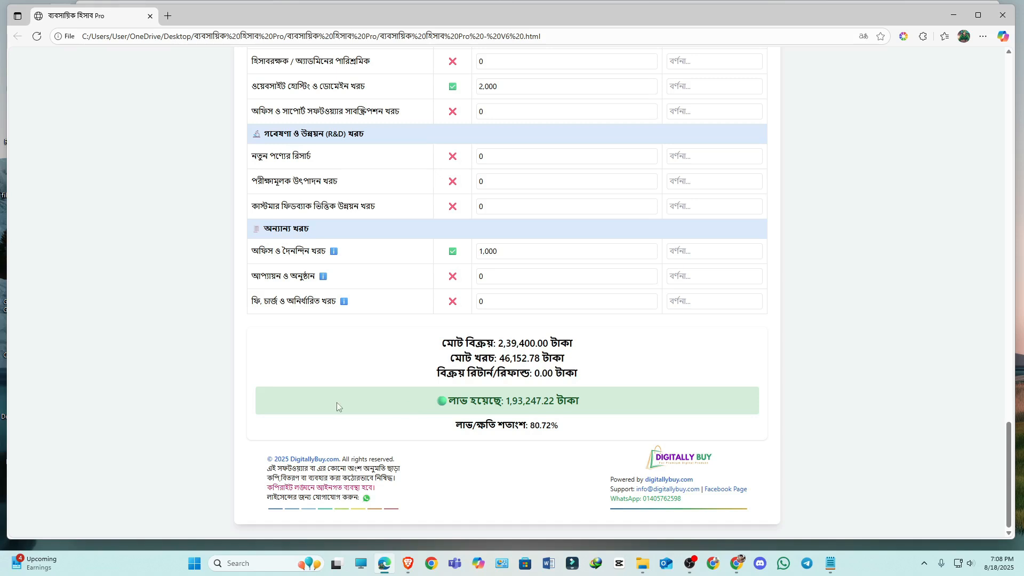
drag(334, 401, 696, 397)
click(468, 400)
drag(285, 400, 648, 395)
click(414, 417)
Highlight the বিক্রয় রিটার্ন/রিফান্ড line in the results summary
drag(437, 373, 577, 373)
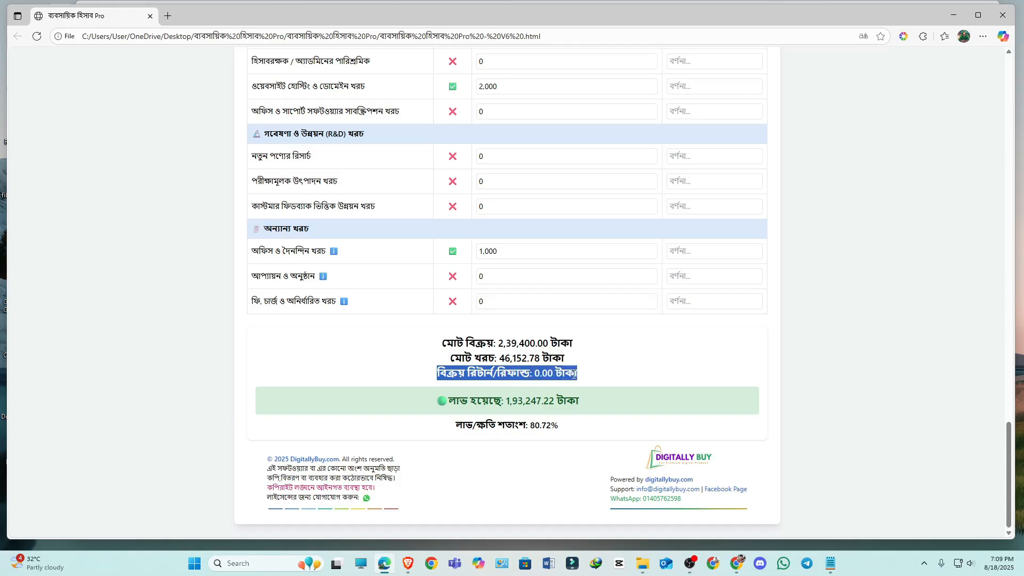
click(441, 375)
drag(442, 374, 557, 376)
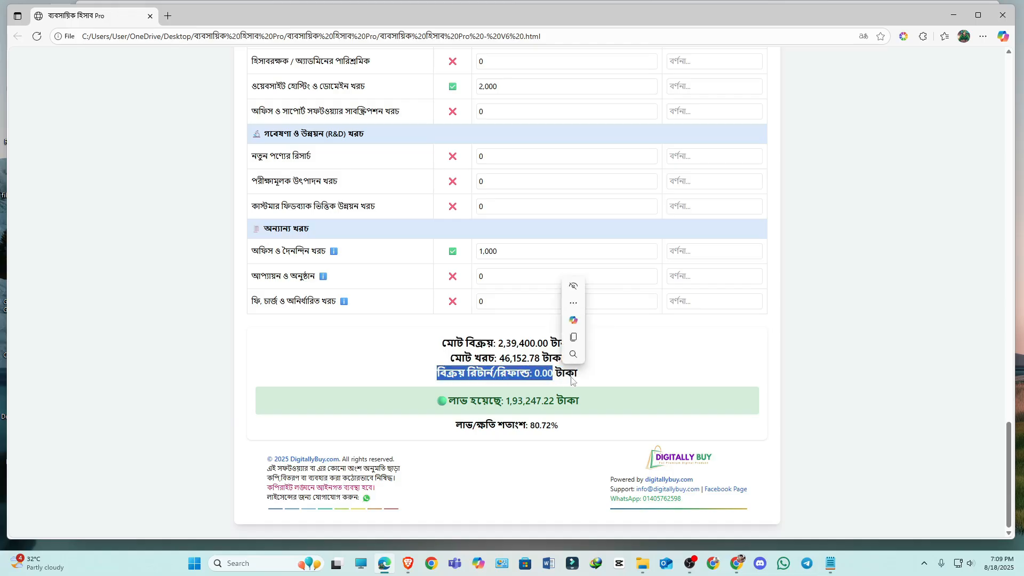
click(597, 381)
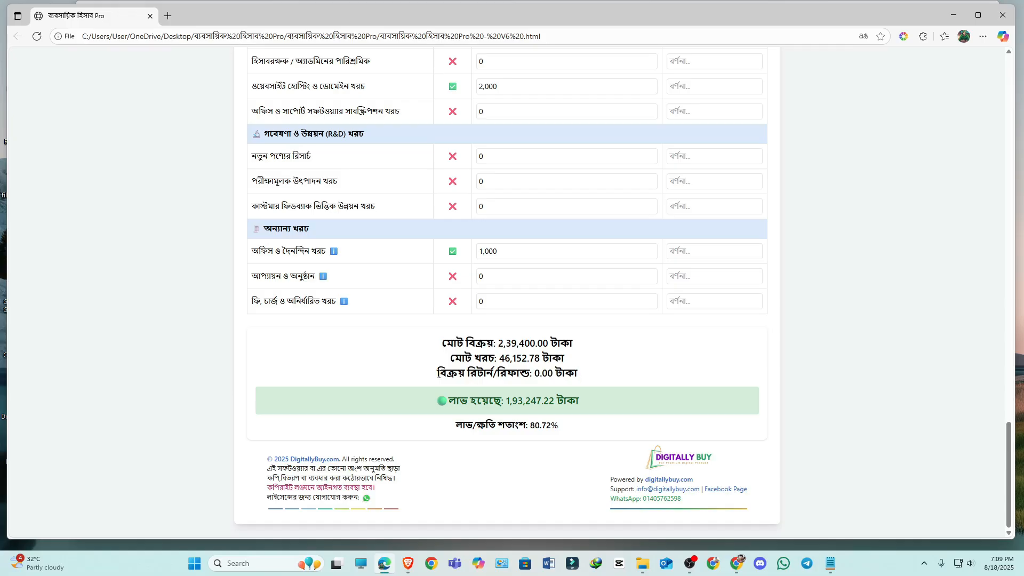
drag(456, 374, 512, 375)
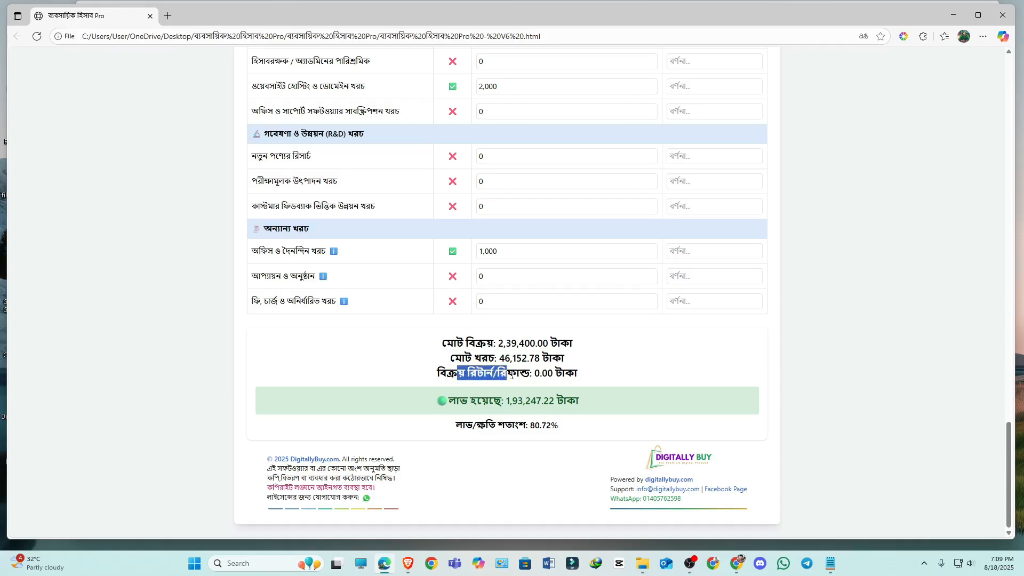
click(414, 356)
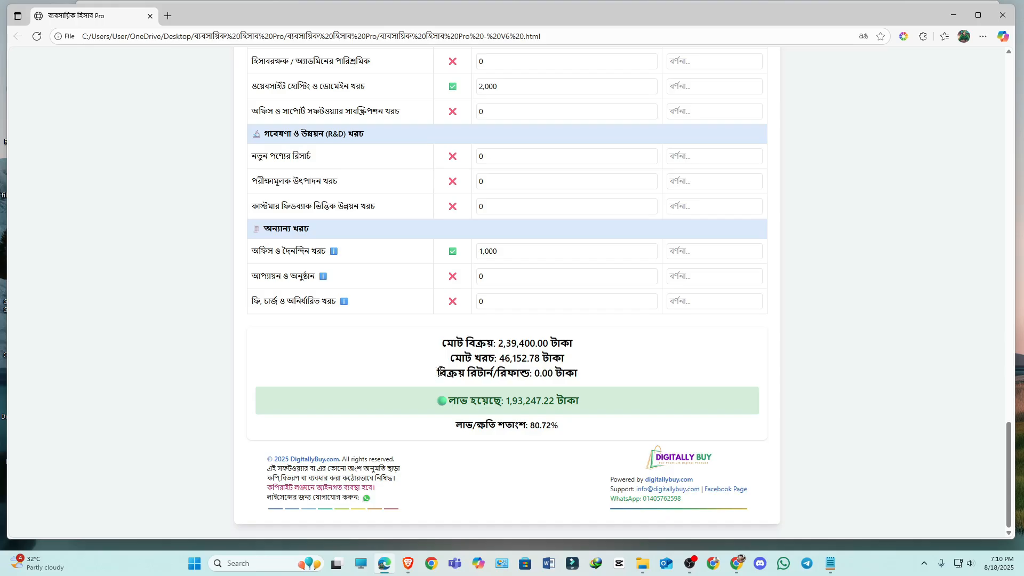
drag(464, 373, 530, 373)
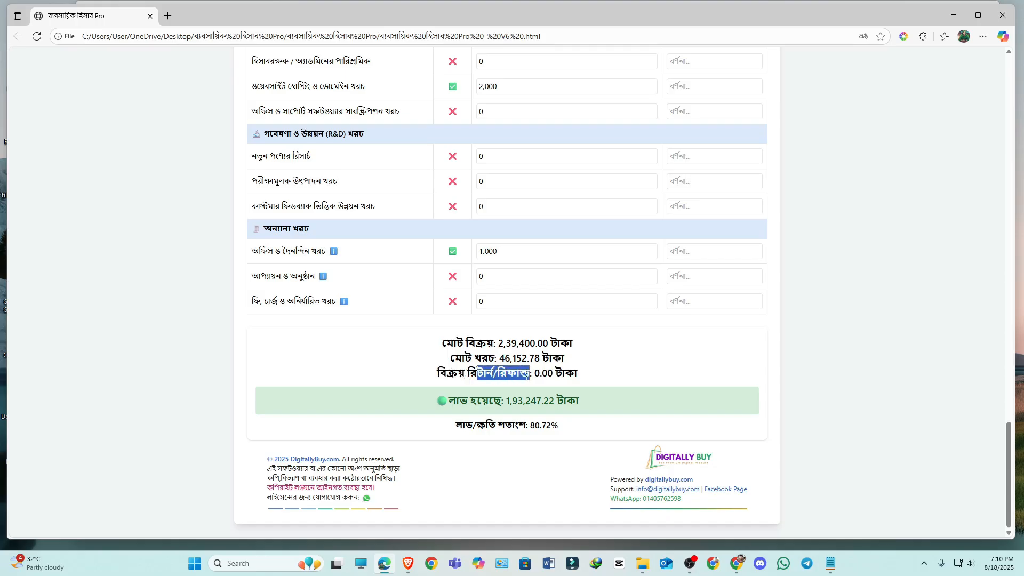
click(552, 373)
Point out the রিটার্ন/রিফান্ড ইউনিট label and the রিটার্ন/রিফান্ড টাকা field in the বিক্রয় রিটার্ন/রিফান্ড section
scroll(511, 371, up, 20)
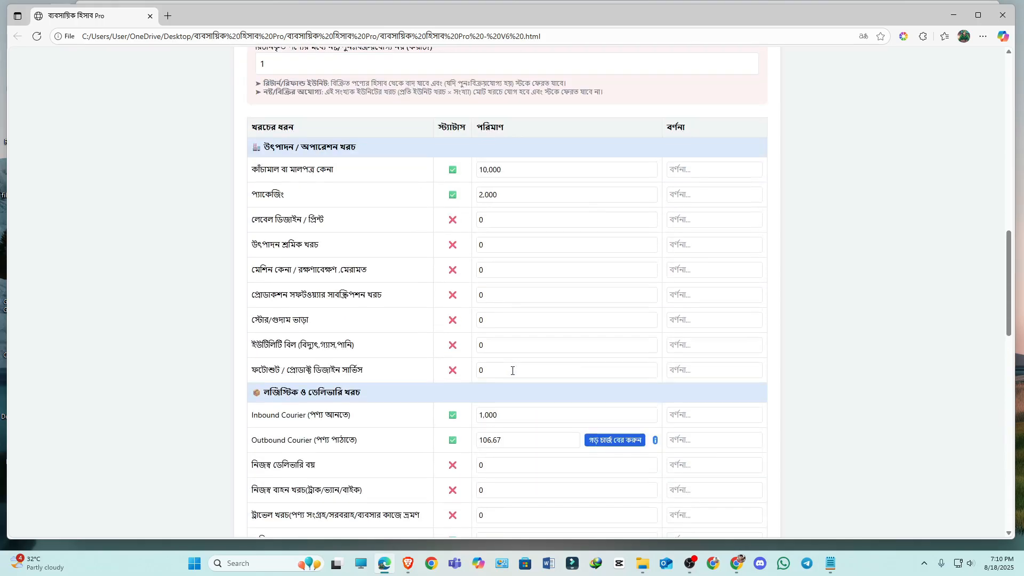
scroll(511, 373, down, 5)
scroll(512, 373, up, 3)
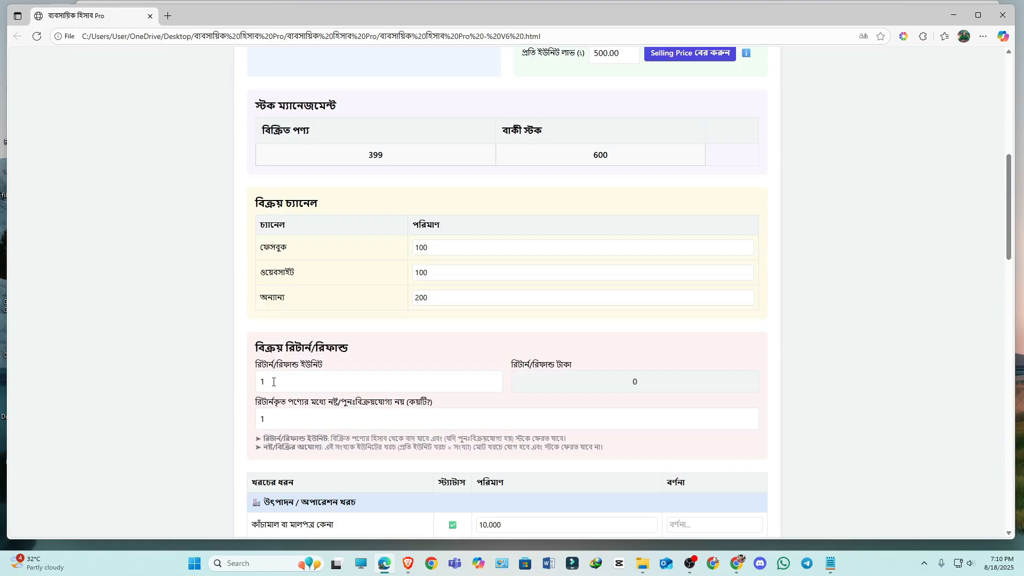
drag(269, 365, 322, 366)
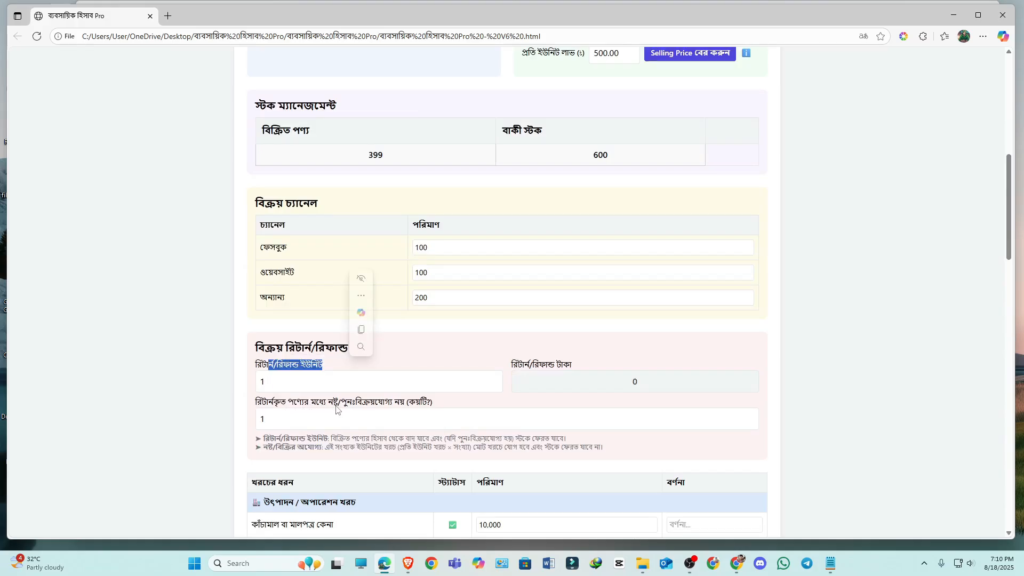
click(286, 421)
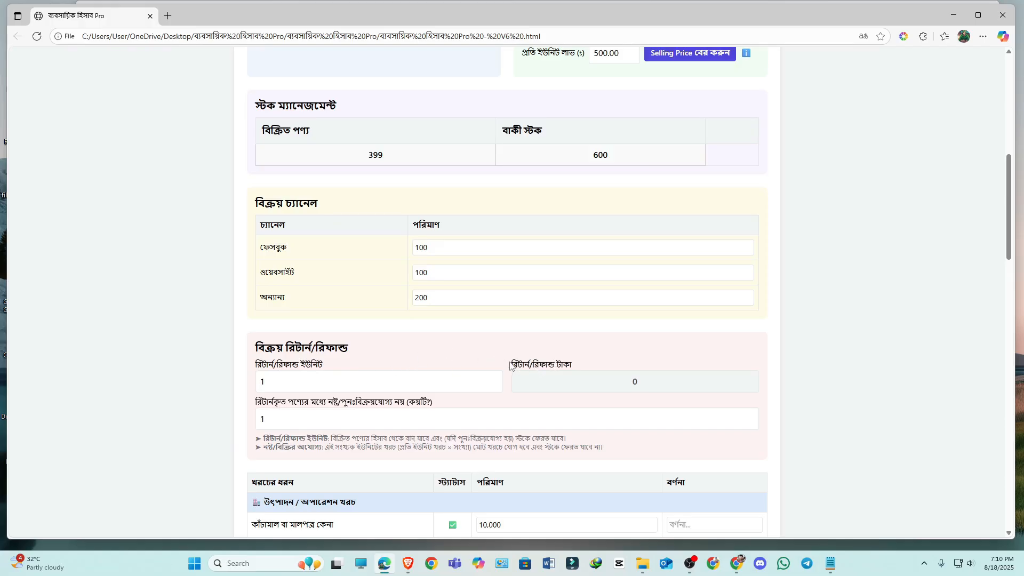
drag(511, 367, 667, 385)
click(594, 356)
Point out the বিক্রয় মূল্য (প্রতি ইউনিট) value under প্রোডাক্ট ইনফো and look over the production and delivery expense rows
scroll(456, 361, up, 9)
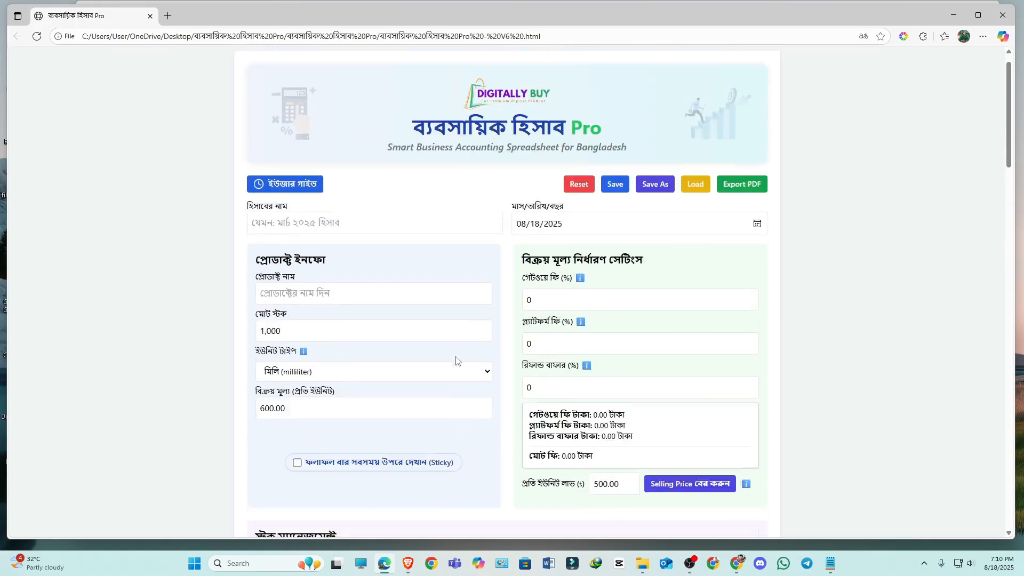
scroll(456, 357, down, 3)
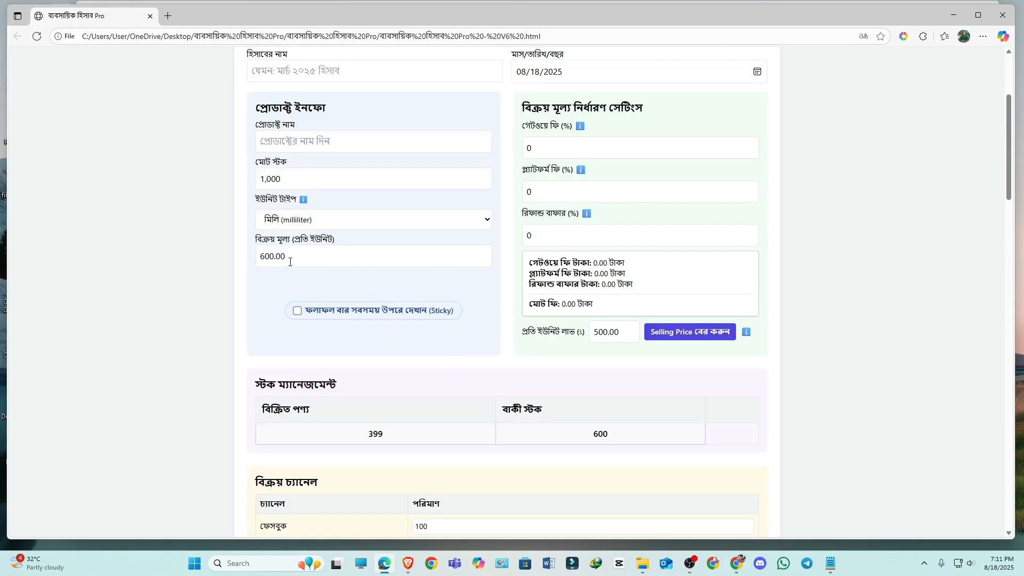
drag(292, 256, 251, 259)
click(269, 290)
scroll(439, 427, down, 13)
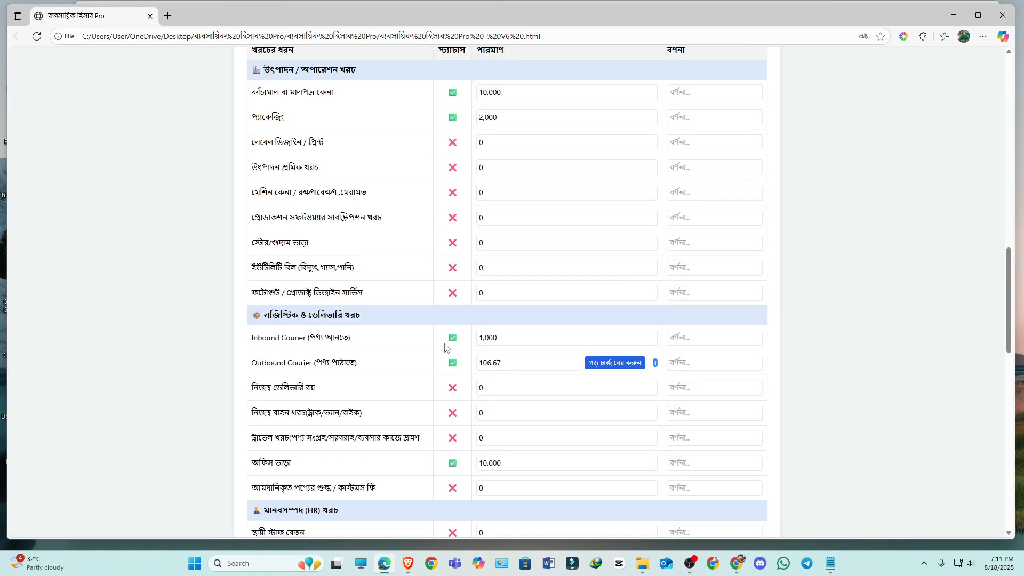
scroll(445, 348, up, 12)
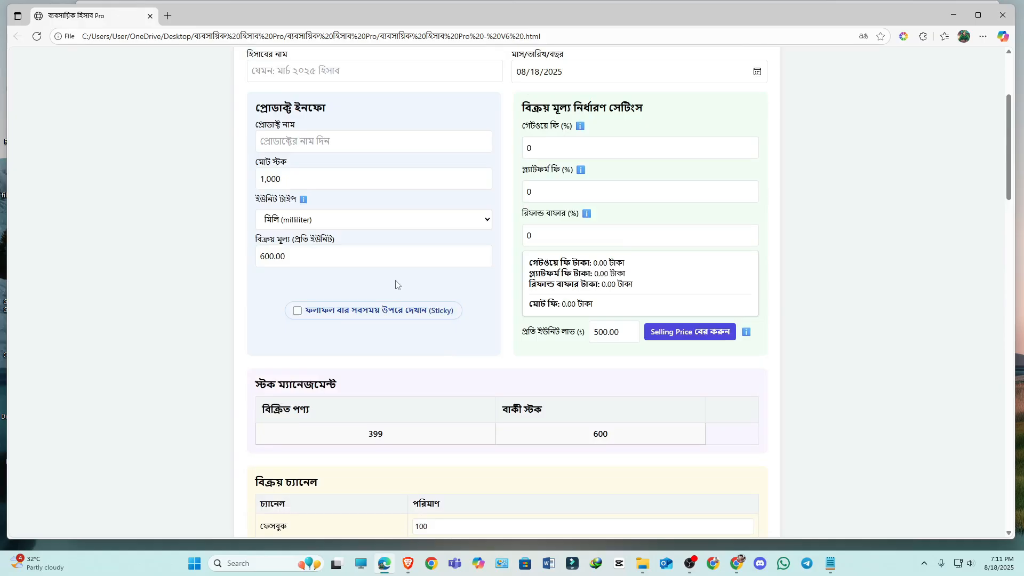
Look over the page's header and product section, and highlight the বিক্রয় মূল্য নির্ধারণ সেটিংস heading
scroll(402, 288, up, 3)
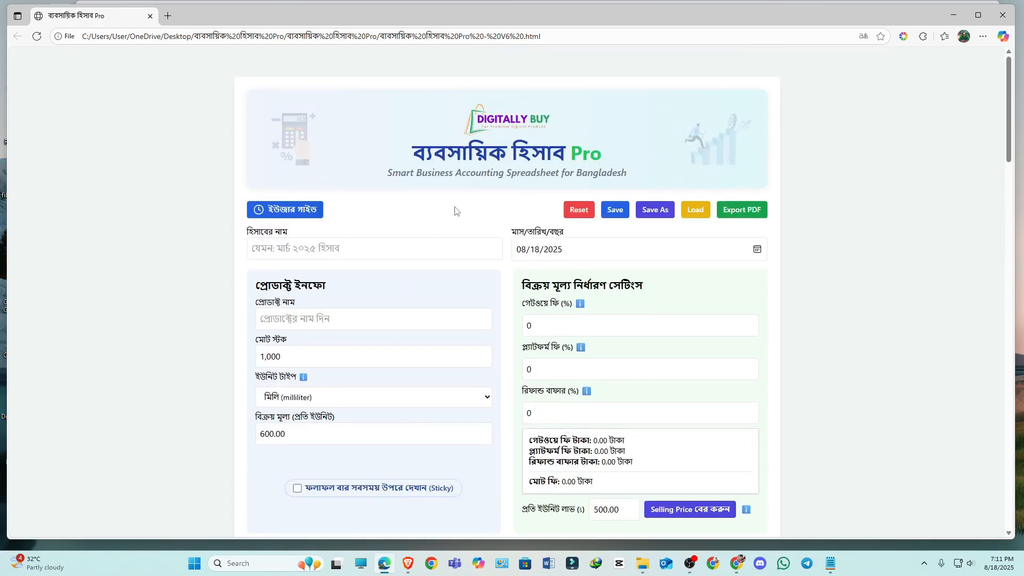
scroll(455, 211, down, 3)
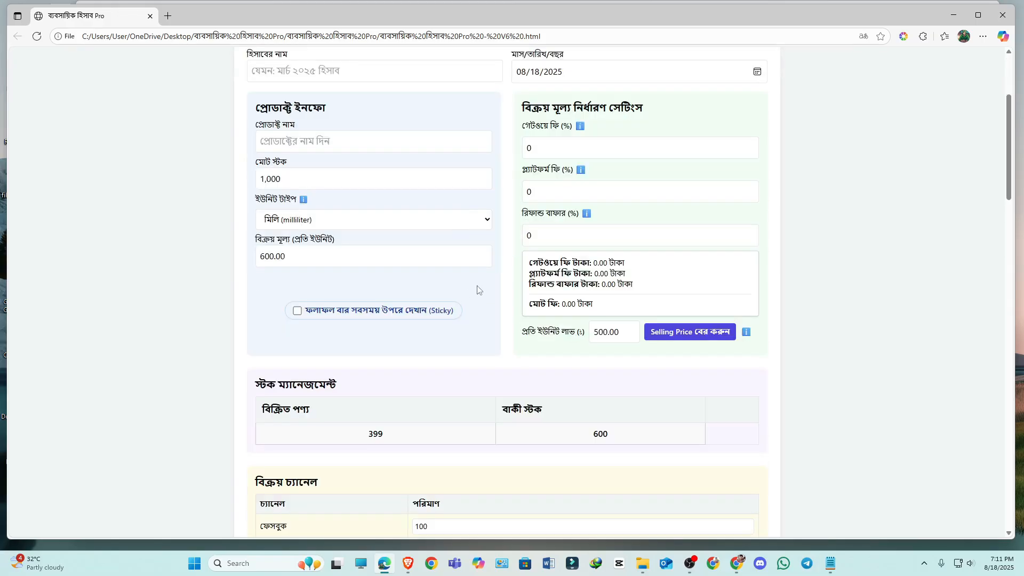
scroll(477, 289, up, 3)
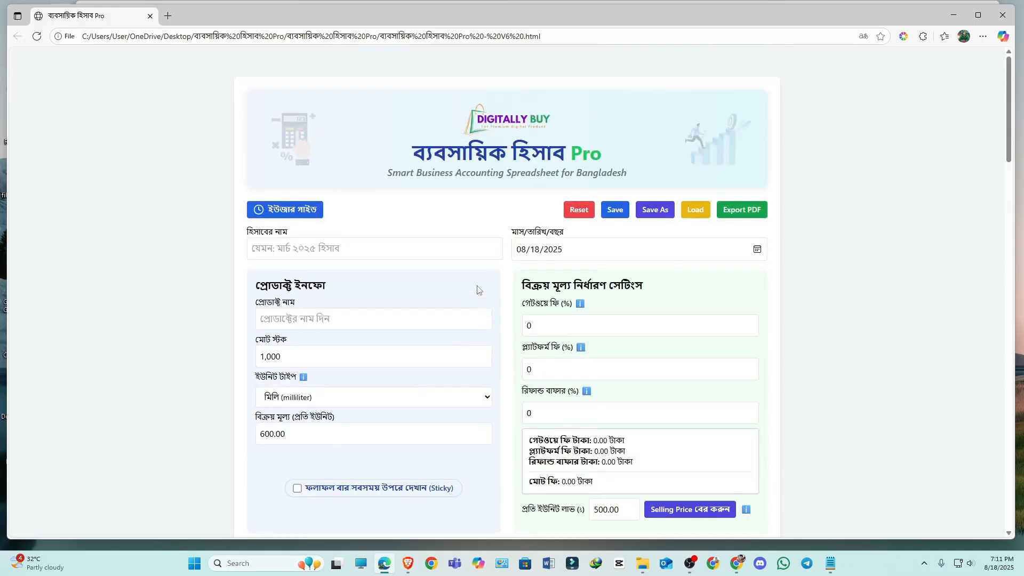
scroll(477, 289, down, 3)
drag(522, 108, 651, 113)
click(650, 113)
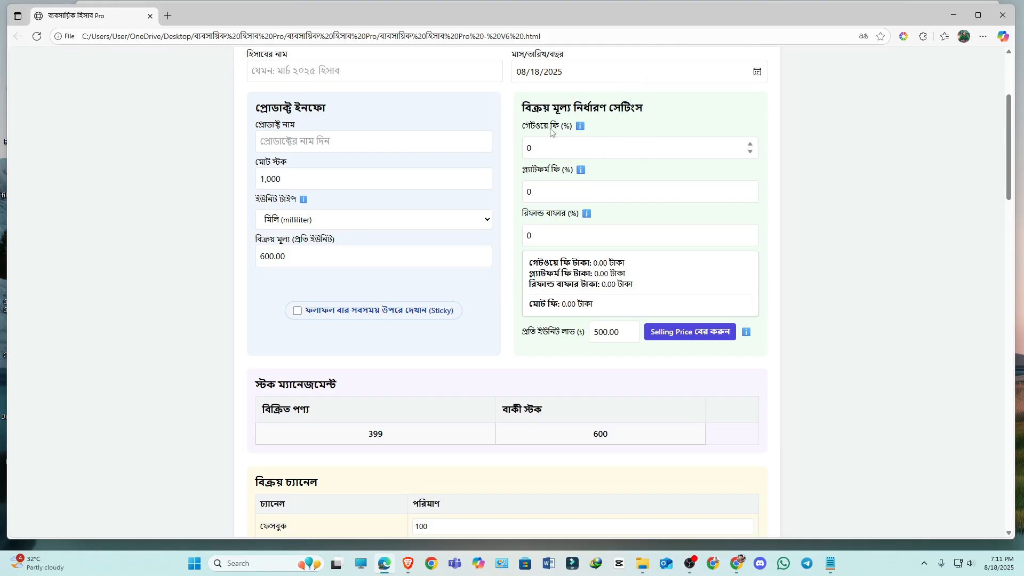
Highlight the গেটওয়ে ফি (%) label and read its info note on standard gateway rates
drag(522, 128, 559, 129)
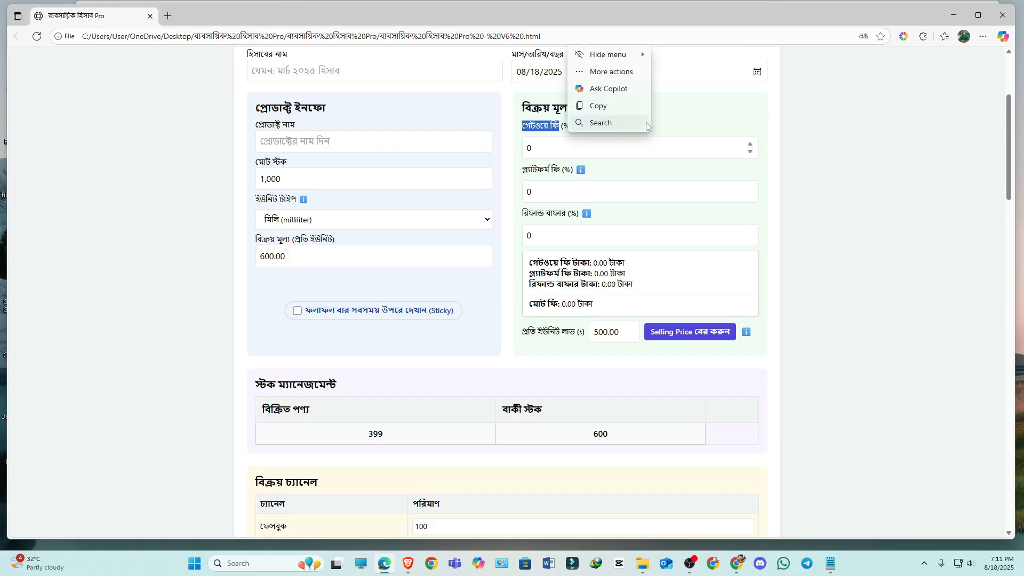
click(723, 126)
mouse_move(580, 131)
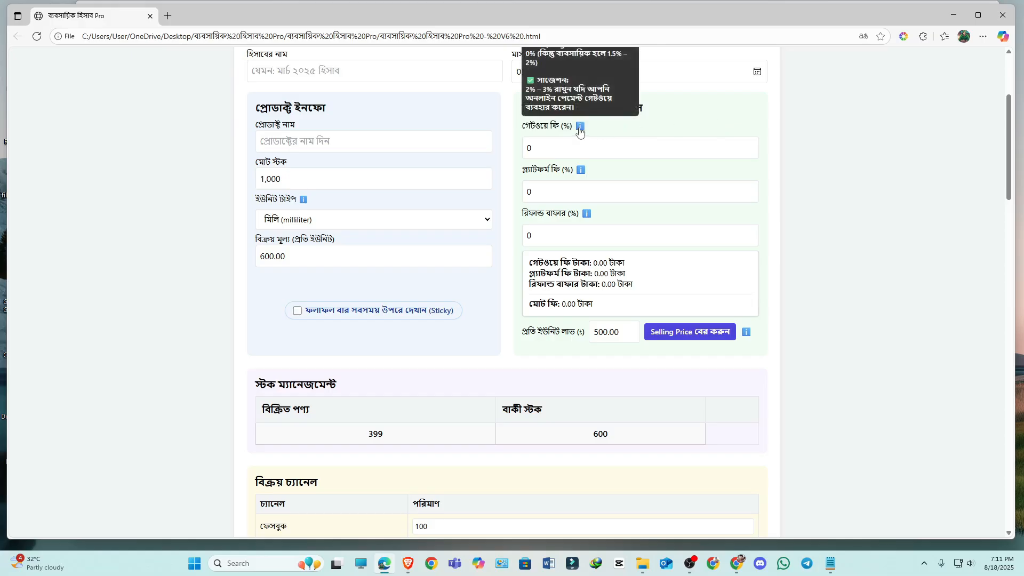
scroll(579, 131, up, 3)
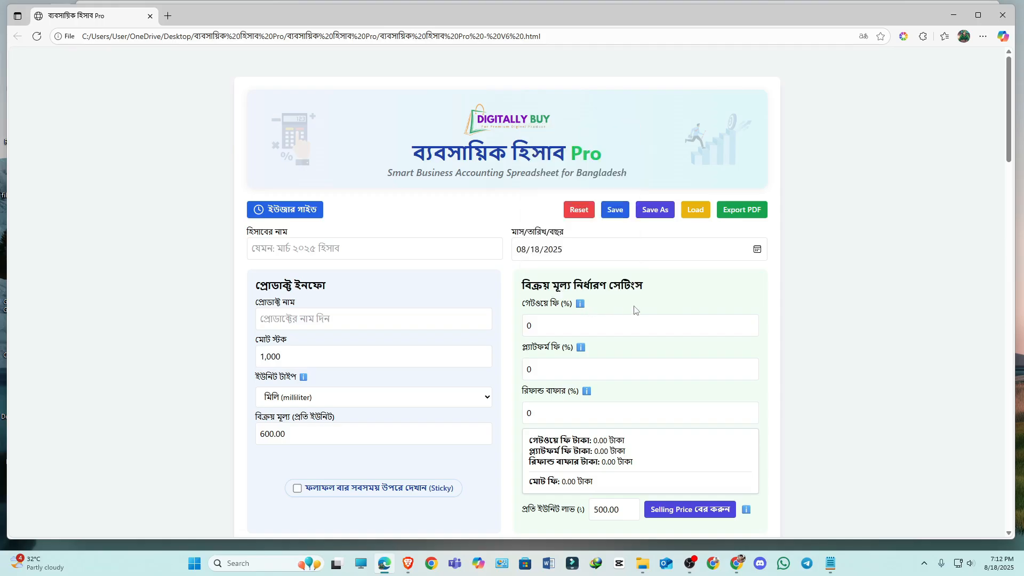
mouse_move(576, 304)
drag(525, 308, 572, 306)
Try 3 and 1 as the গেটওয়ে ফি (%) value and return the field to 0
click(543, 327)
text(3)
double_click(555, 329)
text(1)
key(BackSpace)
text(0)
Clear the প্ল্যাটফর্ম ফি (%) field and show its info note
click(549, 369)
key(BackSpace)
mouse_move(585, 353)
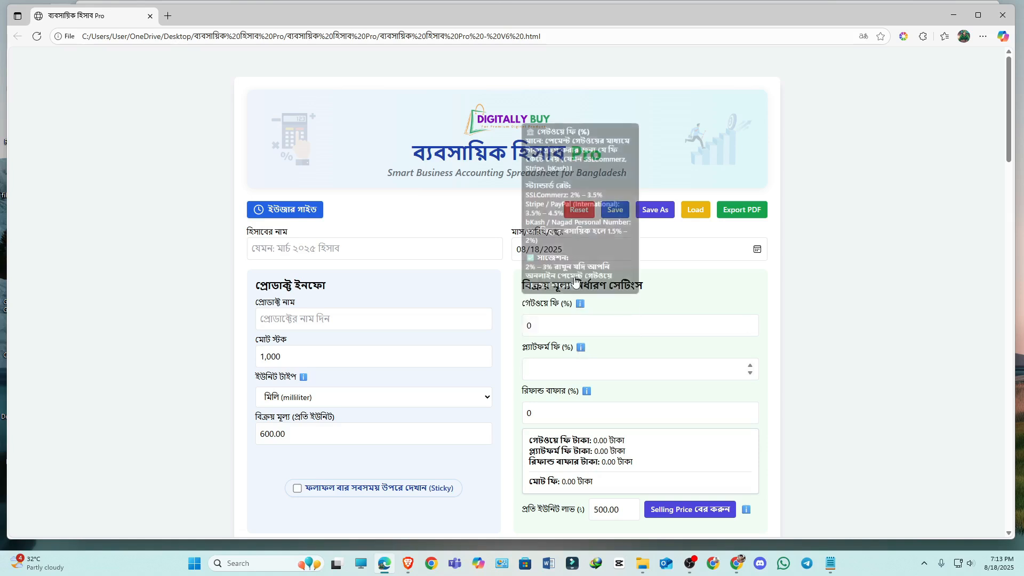
click(581, 350)
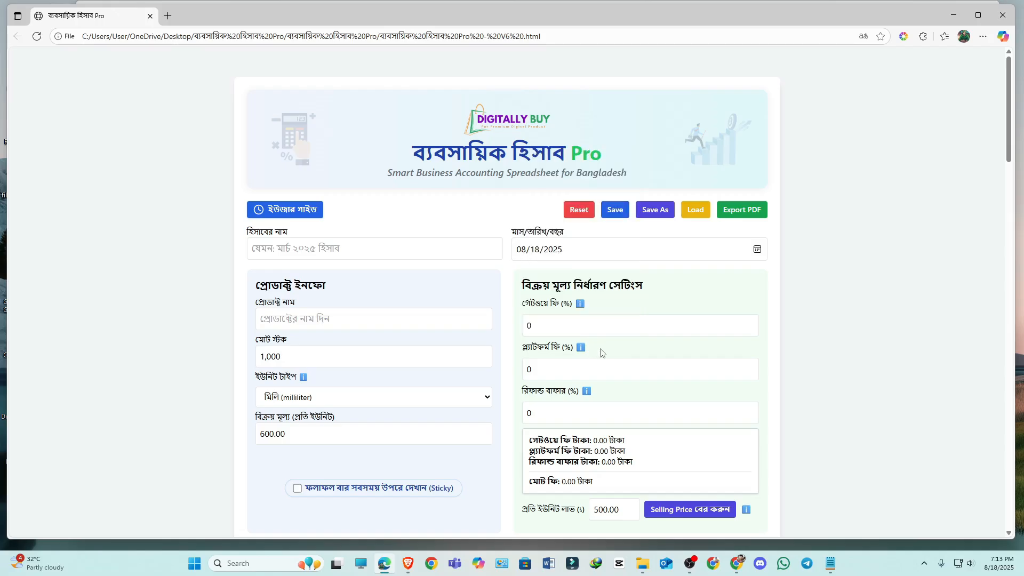
Highlight the বিক্রয় মূল্য (প্রতি ইউনিট) value and read the প্ল্যাটফর্ম ফি (%) note on marketplace commission rates
double_click(264, 435)
click(273, 435)
drag(275, 434, 256, 436)
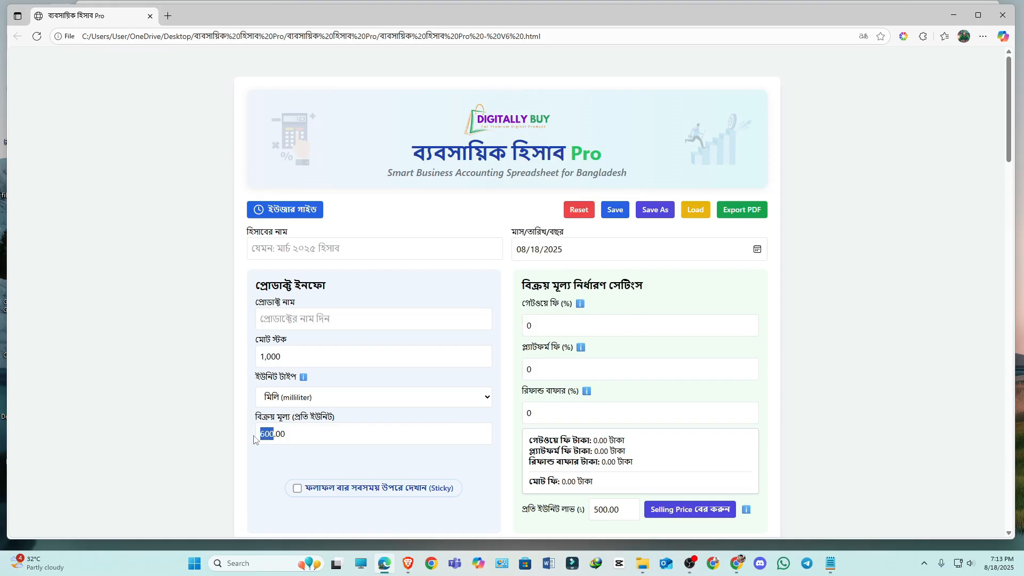
click(619, 354)
mouse_move(581, 353)
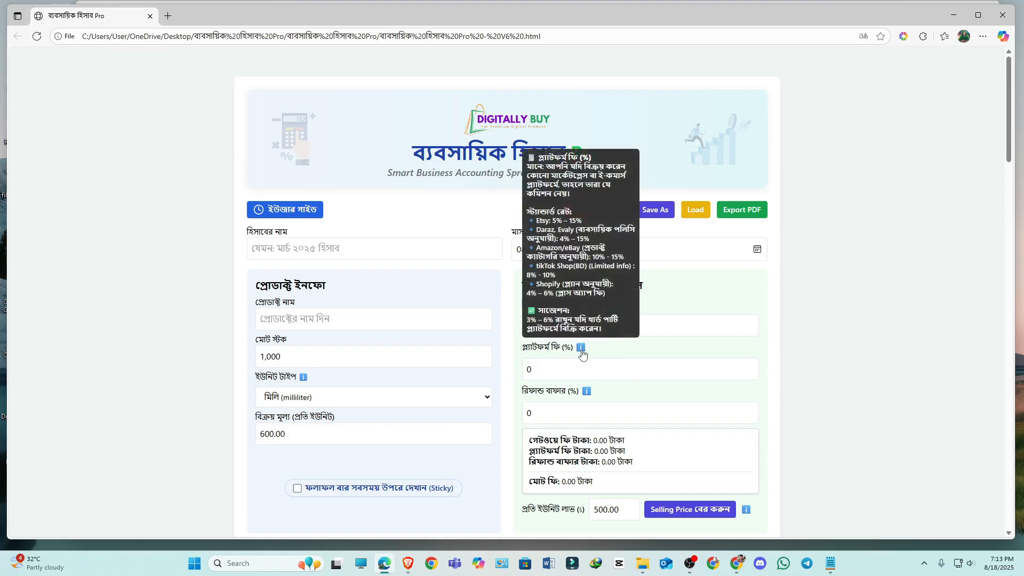
Try 100 and 2 as the প্ল্যাটফর্ম ফি (%) value and return the field to 0
click(537, 369)
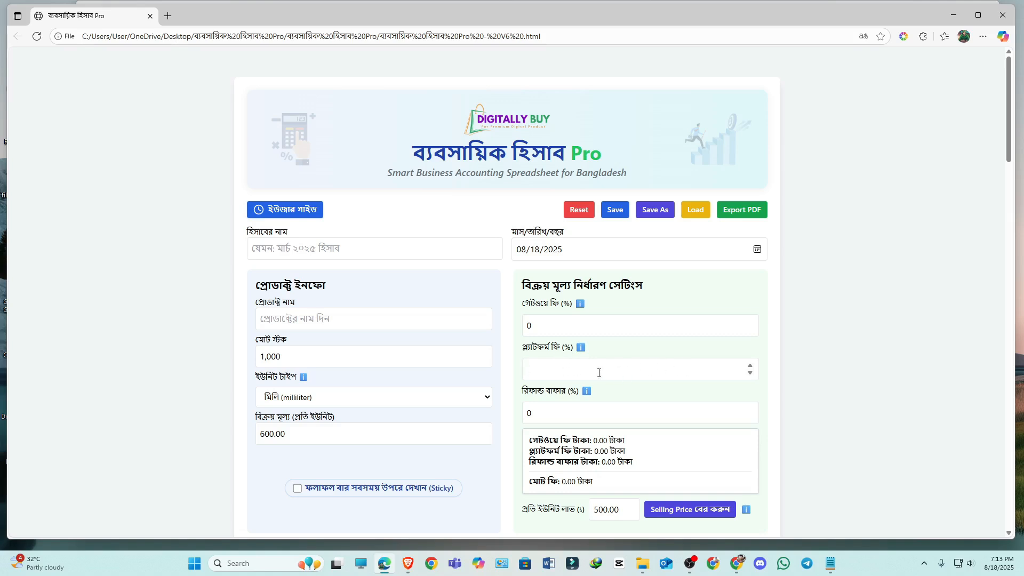
text(100)
key(BackSpace)
key(BackSpace)
key(BackSpace)
text(0)
key(BackSpace)
text(2)
key(BackSpace)
text(100)
key(BackSpace)
key(BackSpace)
key(BackSpace)
text(0)
Recheck the প্ল্যাটফর্ম ফি (%) info note and open that fee field for editing
mouse_move(580, 353)
click(554, 369)
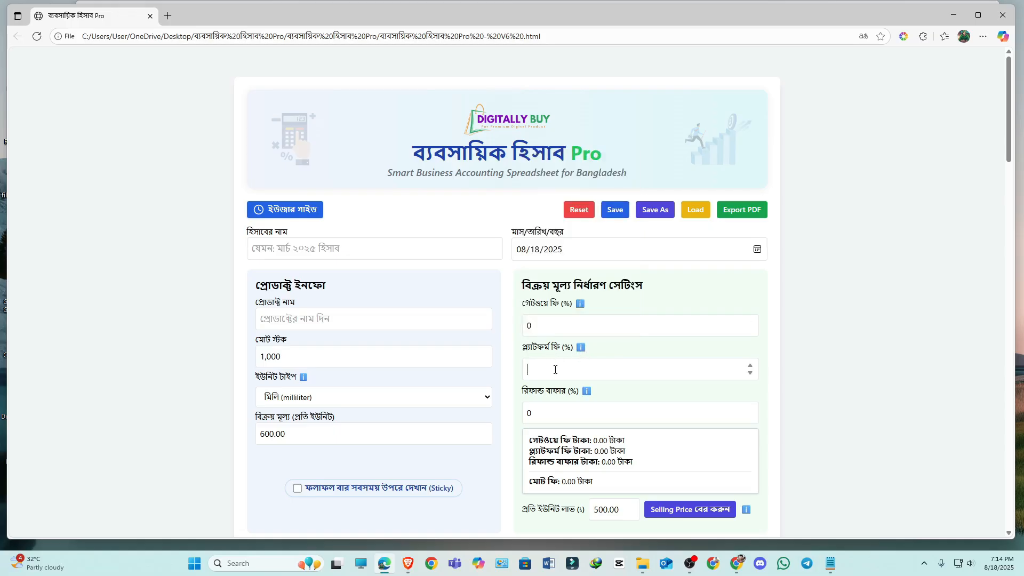
Examine the gateway fee, platform fee and refund buffer fields, the sales channels, the sales return/refund section and the start of the expense table
click(537, 325)
scroll(547, 365, down, 1)
scroll(568, 352, up, 1)
click(544, 409)
mouse_move(587, 393)
scroll(473, 403, down, 1)
scroll(473, 404, down, 15)
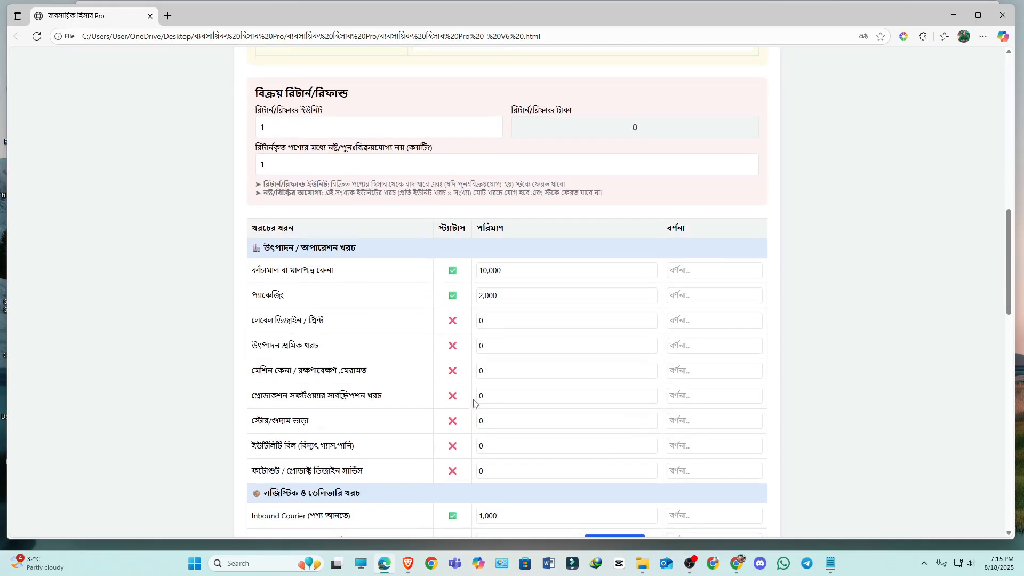
scroll(473, 404, up, 5)
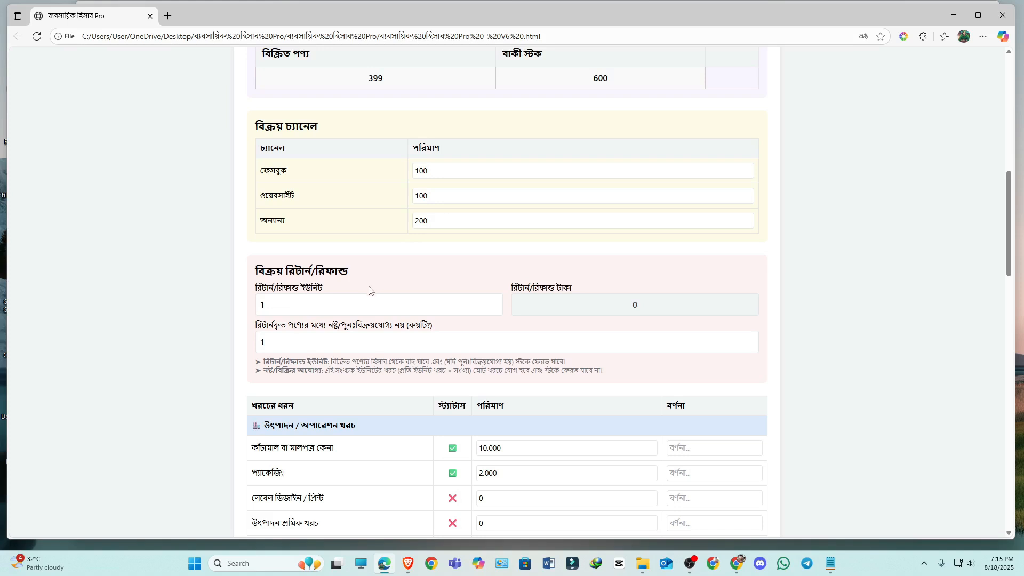
scroll(359, 295, up, 3)
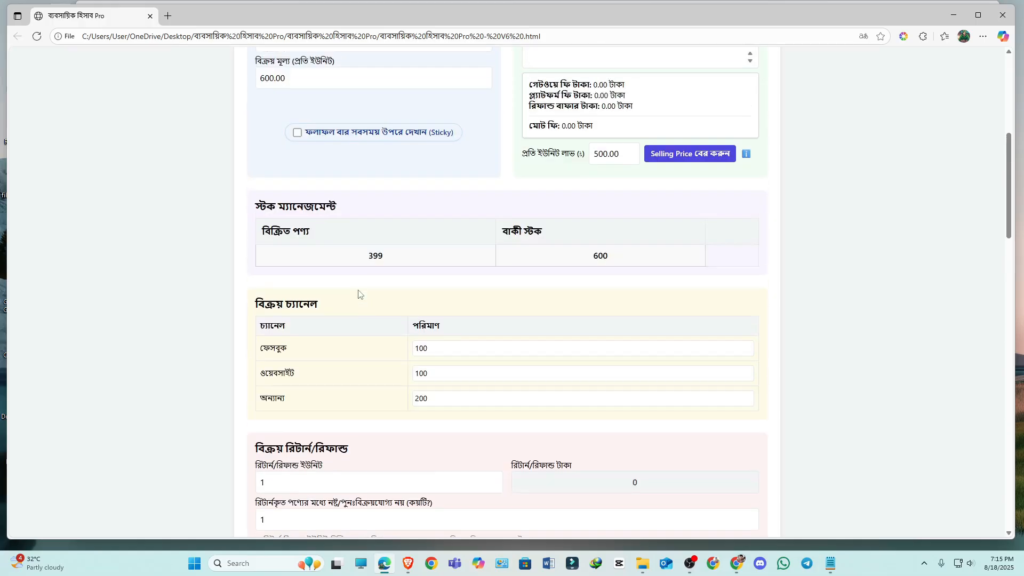
scroll(358, 294, down, 3)
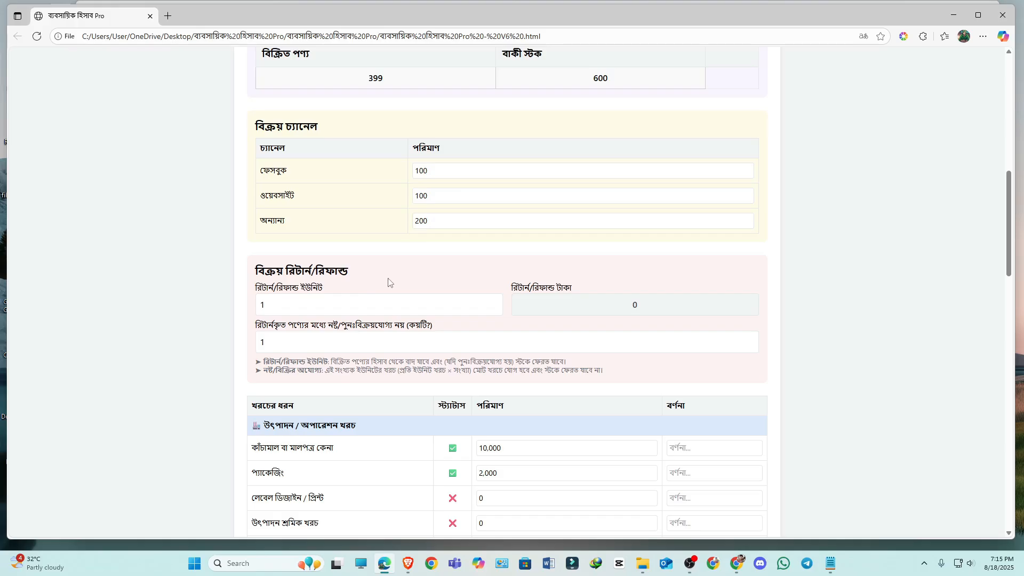
scroll(388, 282, up, 6)
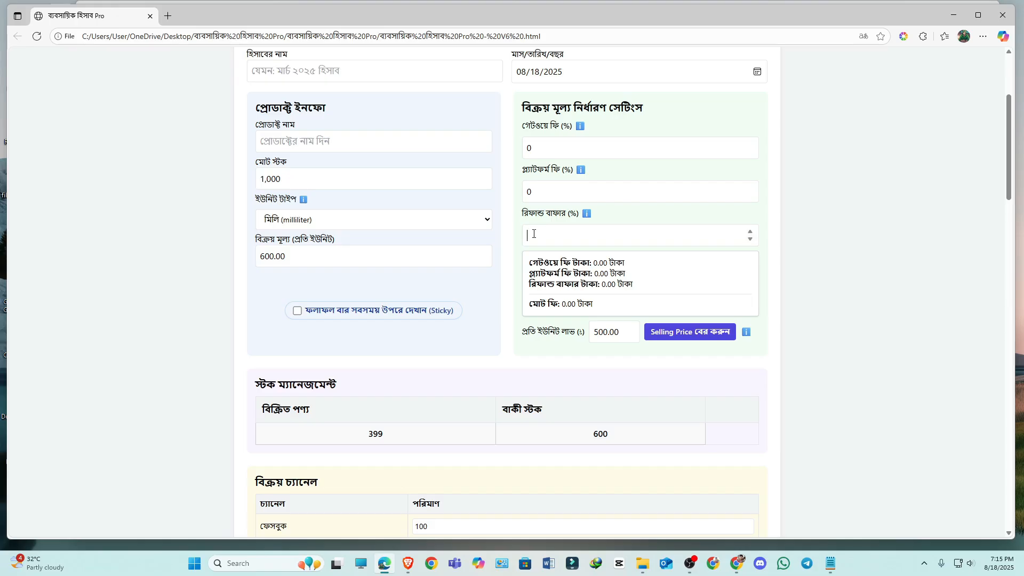
click(309, 280)
click(544, 236)
key(BackSpace)
click(320, 287)
click(549, 233)
click(615, 217)
click(548, 235)
click(545, 190)
click(543, 148)
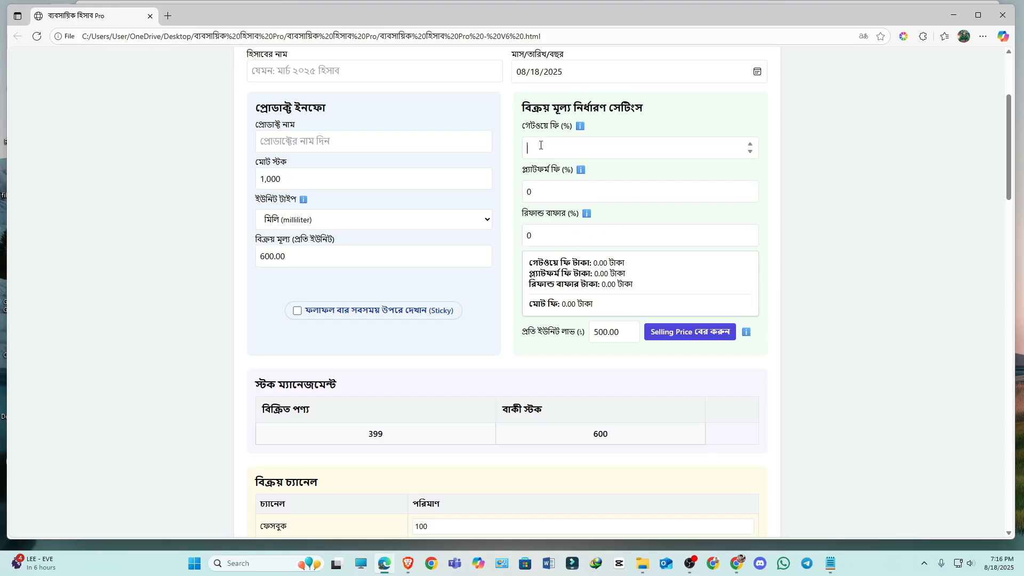
click(545, 191)
click(541, 231)
Try raising and lowering the refund buffer percentage, and set it back to 0
mouse_move(586, 217)
double_click(749, 231)
click(750, 240)
click(751, 233)
click(750, 239)
text(00)
key(BackSpace)
key(BackSpace)
key(BackSpace)
text(0)
click(735, 213)
Review the sheet from the header to the sales, expense and profit summary at its end, and return to the product info section
scroll(598, 331, up, 3)
scroll(598, 331, down, 3)
scroll(597, 331, up, 3)
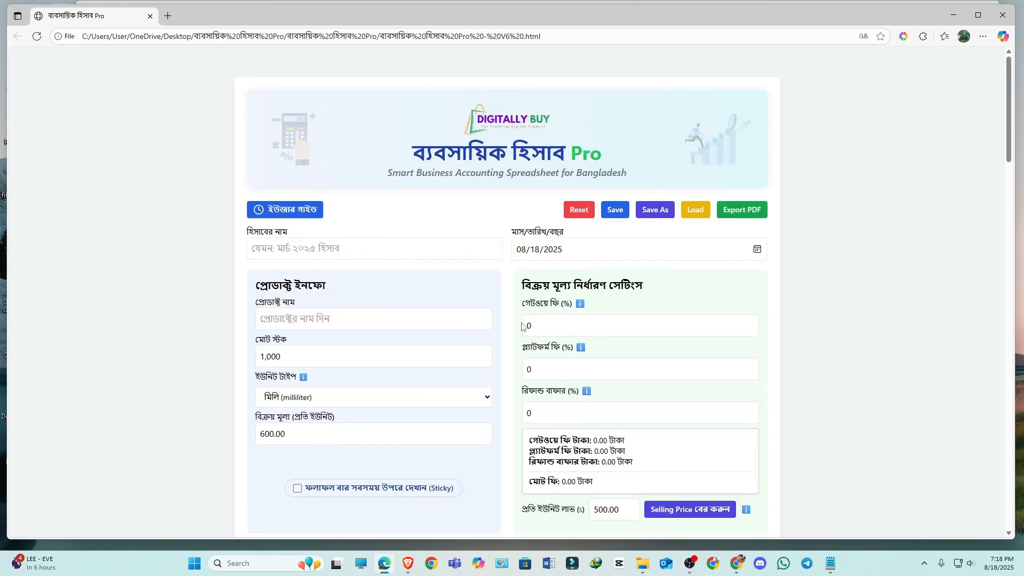
scroll(522, 326, down, 10)
scroll(521, 326, down, 15)
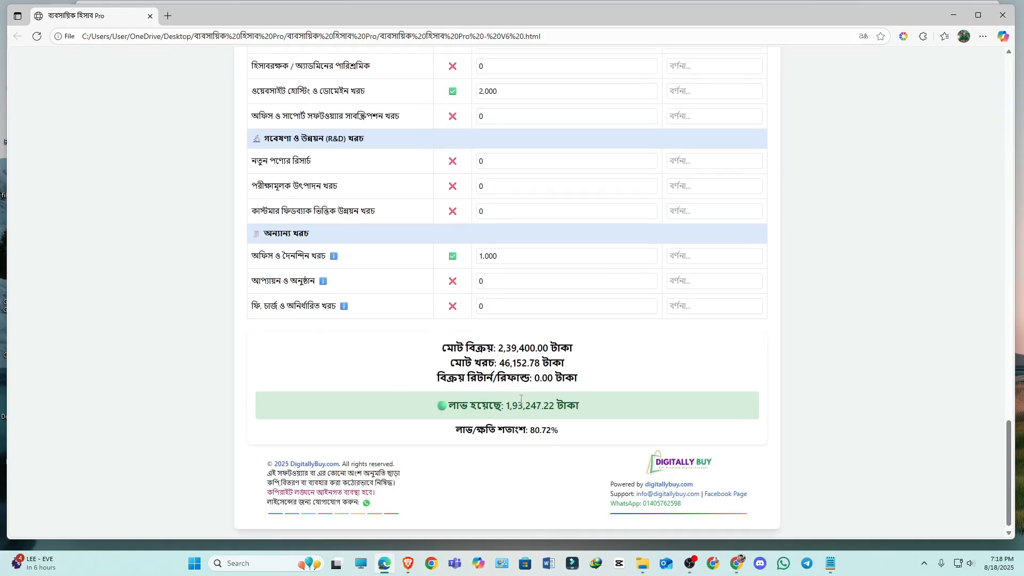
scroll(522, 400, up, 20)
scroll(496, 395, down, 5)
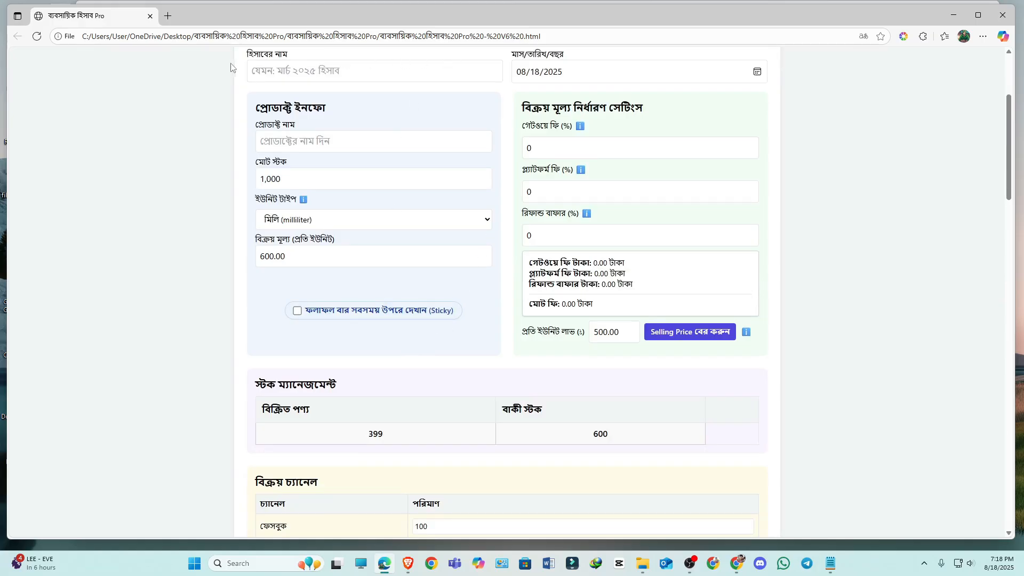
Enable the sticky results bar and highlight the final totals summary for comparison with it
click(351, 317)
scroll(595, 428, down, 15)
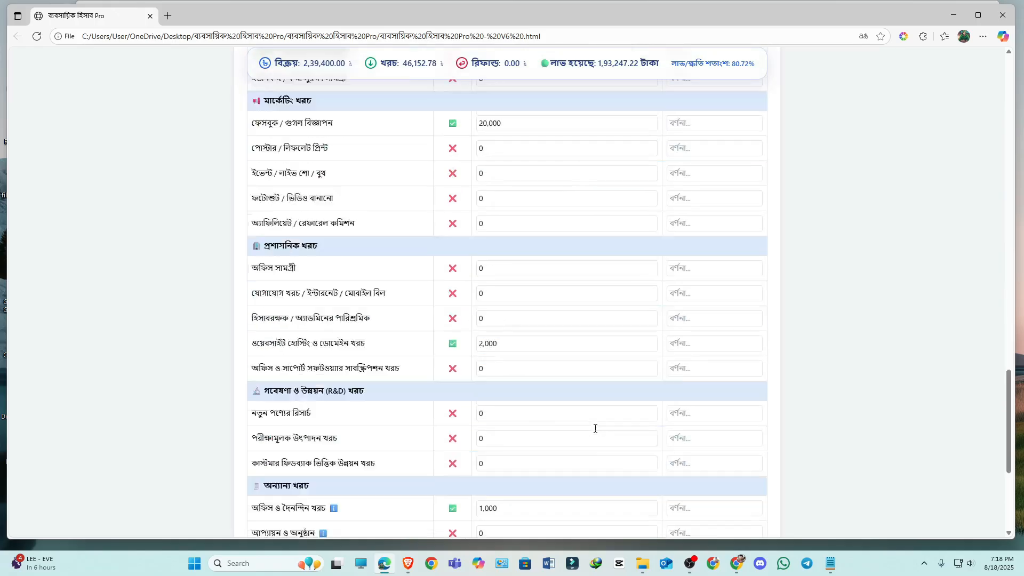
scroll(595, 429, down, 5)
drag(429, 345, 585, 430)
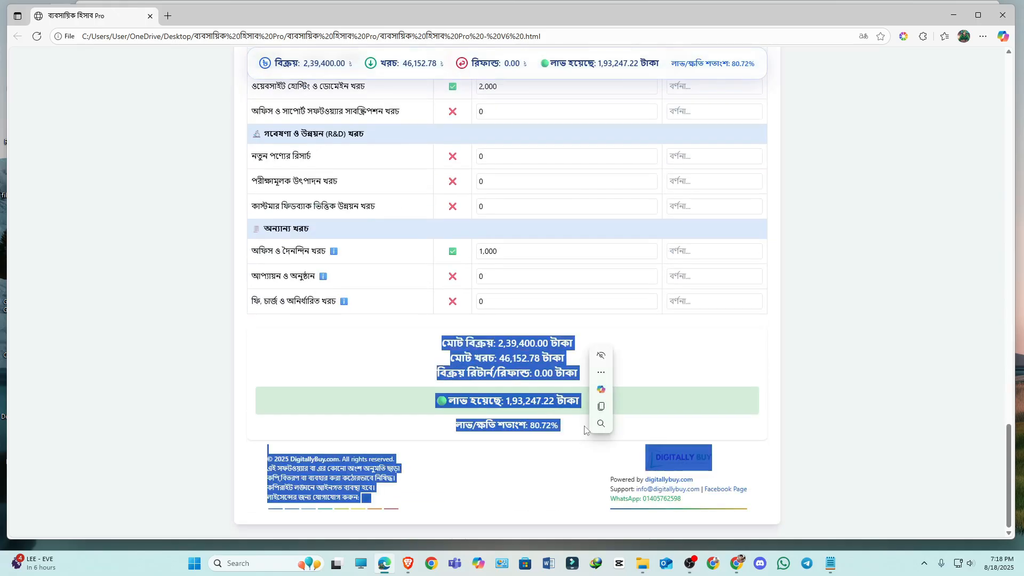
Check how the sticky results bar follows the form, switching it off and on again
scroll(612, 338, up, 20)
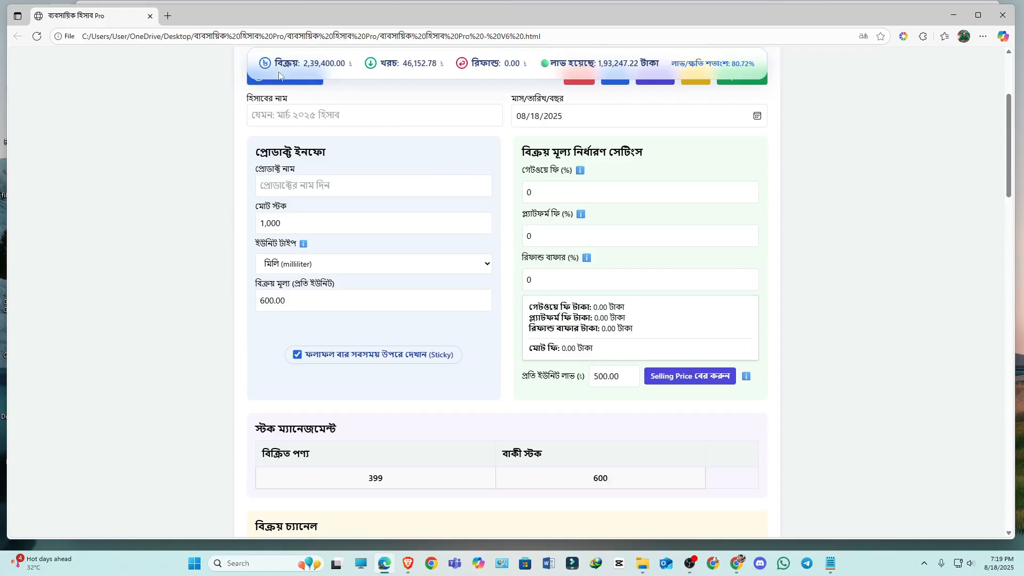
scroll(283, 82, down, 3)
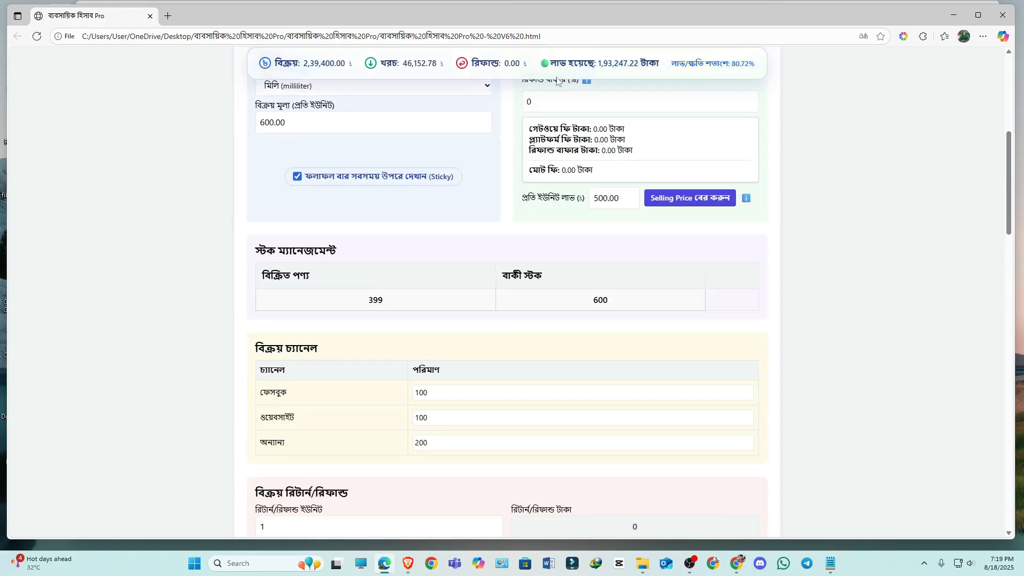
scroll(373, 106, up, 6)
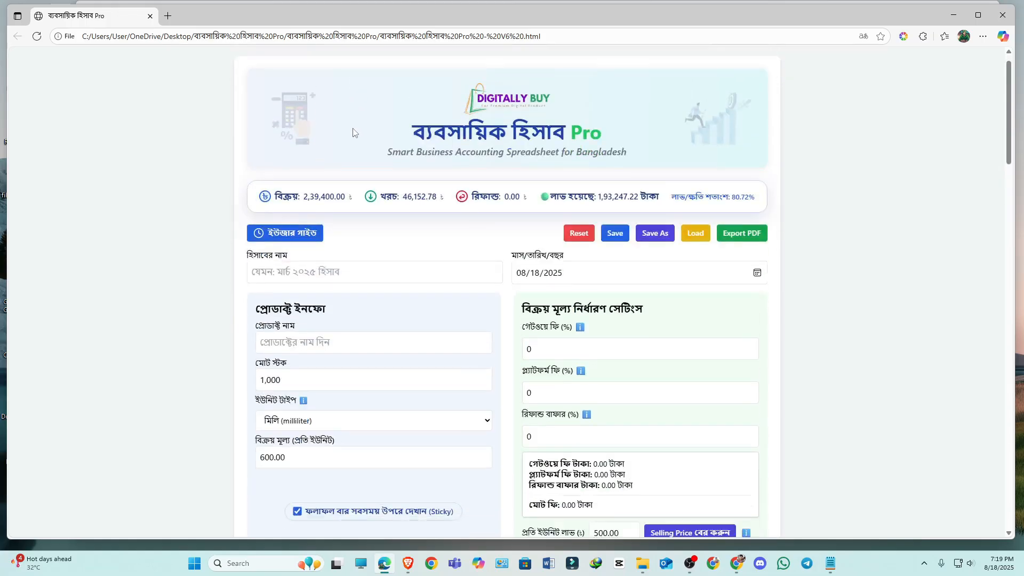
scroll(352, 133, down, 3)
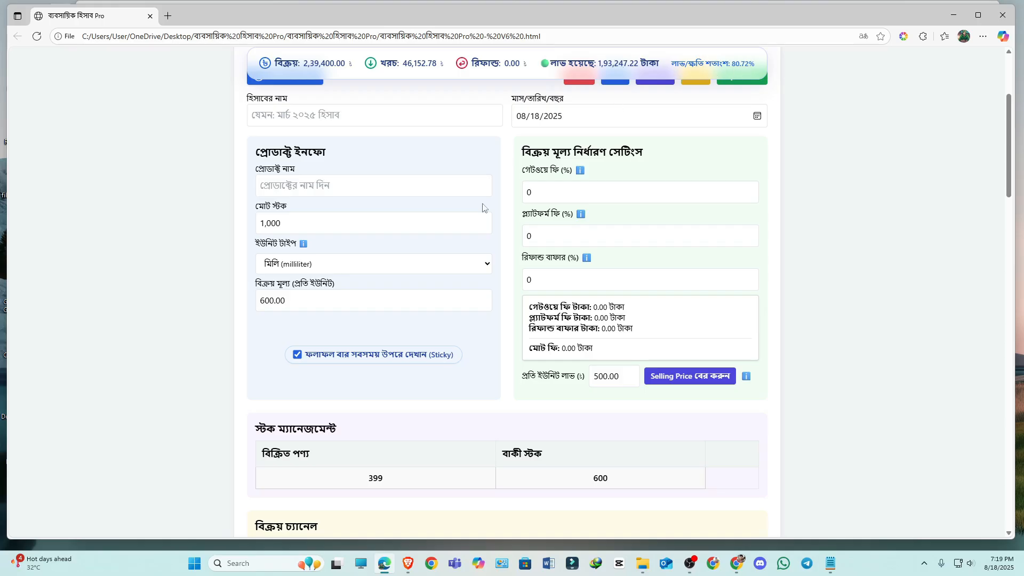
scroll(443, 226, down, 3)
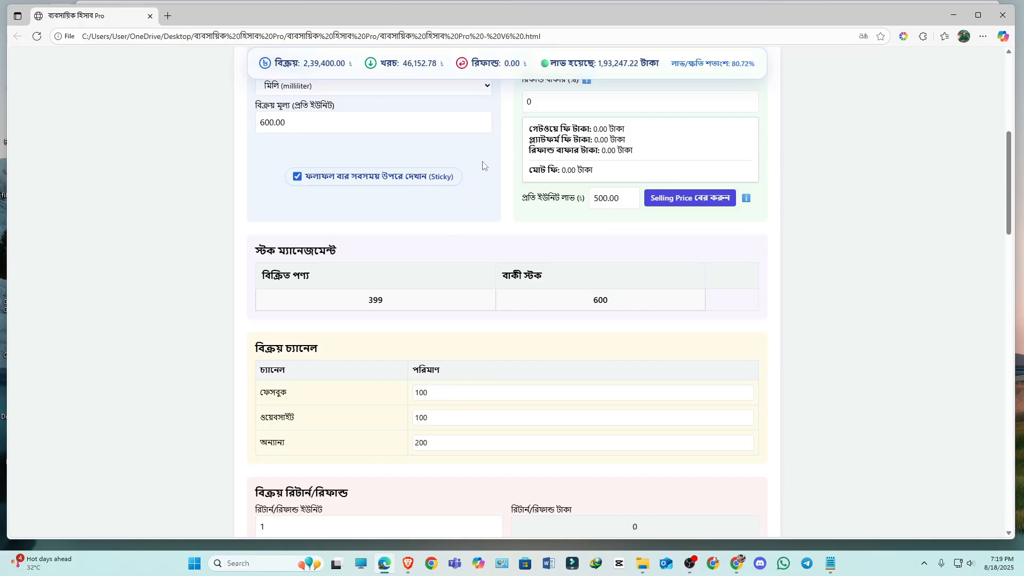
scroll(481, 167, up, 3)
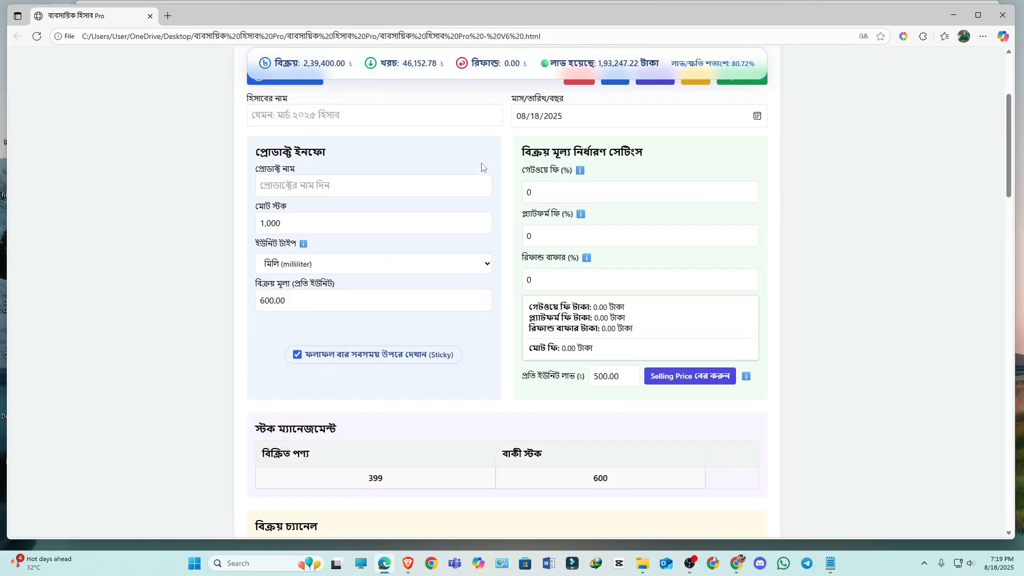
click(376, 360)
click(375, 356)
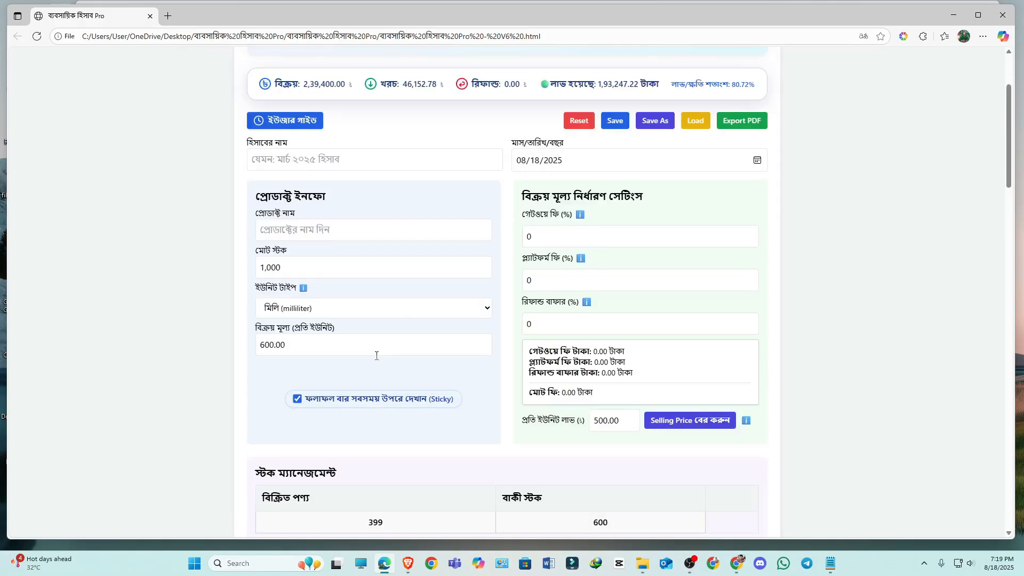
scroll(486, 134, down, 1)
scroll(501, 256, up, 2)
Set the refund buffer to 2% and highlight the calculated refund buffer amount
scroll(506, 274, down, 3)
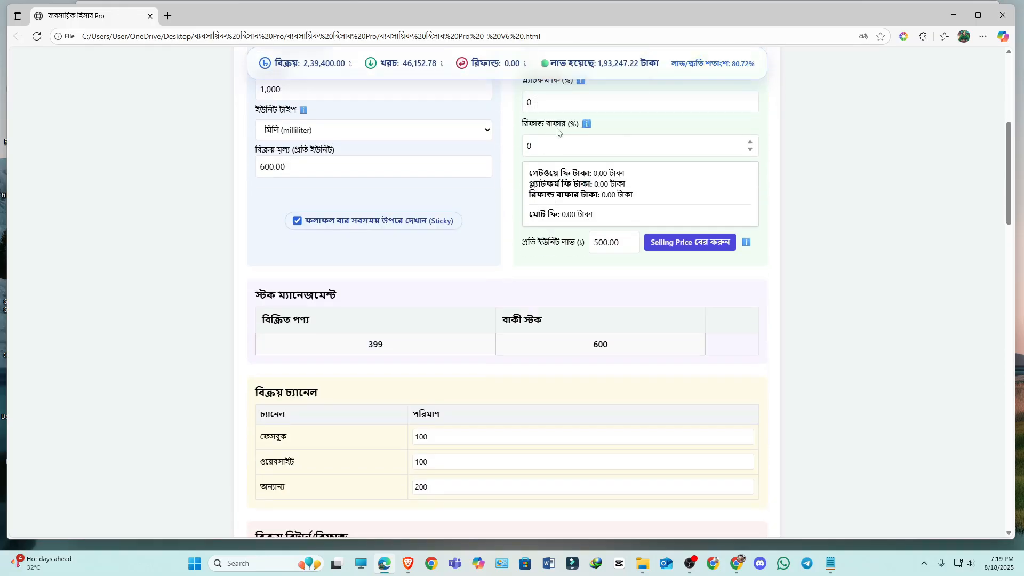
click(751, 143)
click(750, 143)
click(545, 198)
click(303, 167)
drag(611, 195, 606, 195)
scroll(541, 224, up, 3)
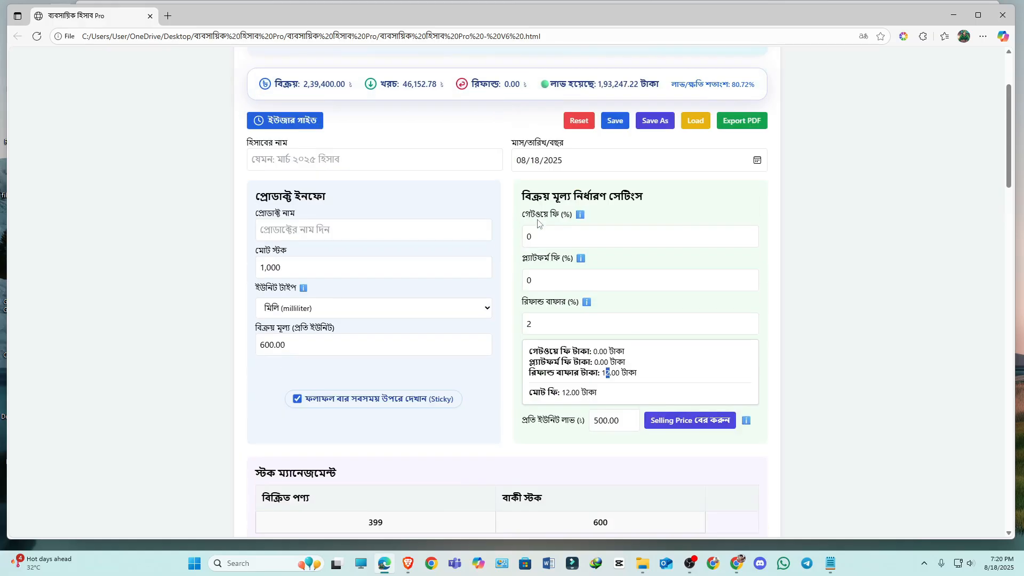
Set the profit per unit to 0 in the selling price settings
click(301, 345)
scroll(673, 228, down, 3)
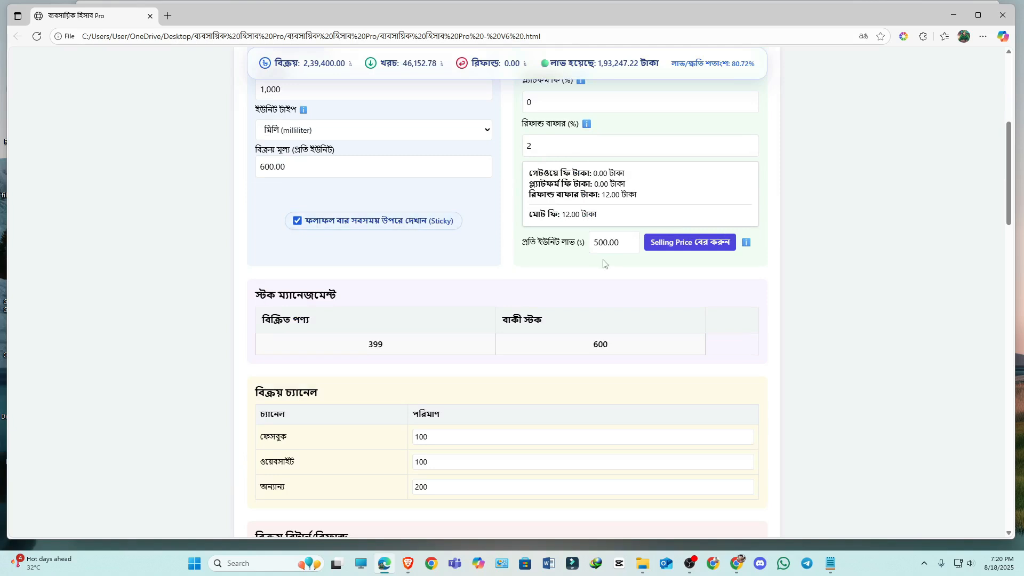
drag(627, 241, 577, 244)
text(0)
scroll(571, 217, up, 3)
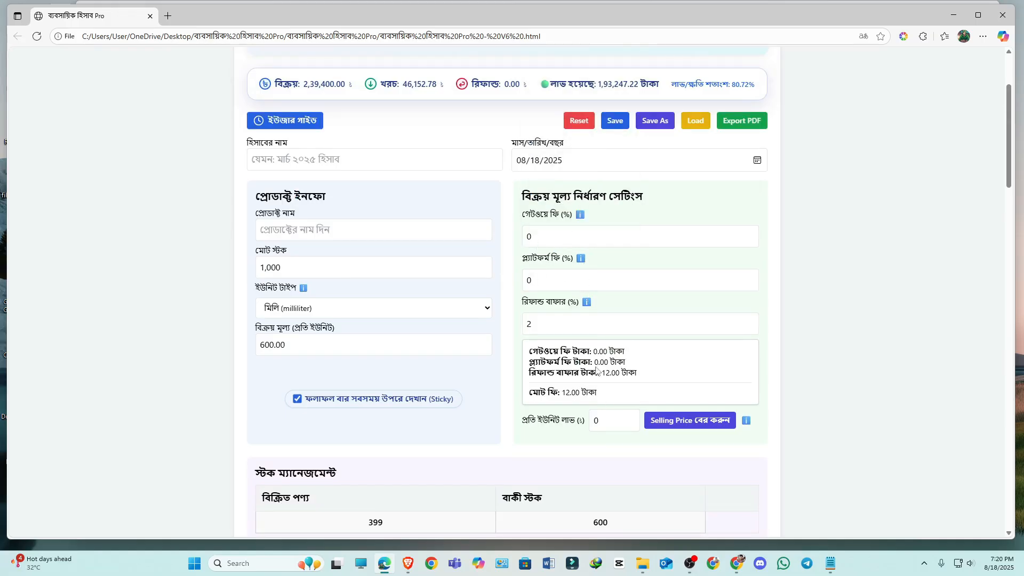
Try a 1% platform fee and a 1% gateway fee, highlight the total fee, and reset both fees to 0
drag(598, 363, 618, 364)
click(559, 277)
click(750, 277)
click(679, 236)
text(1)
drag(566, 395, 549, 394)
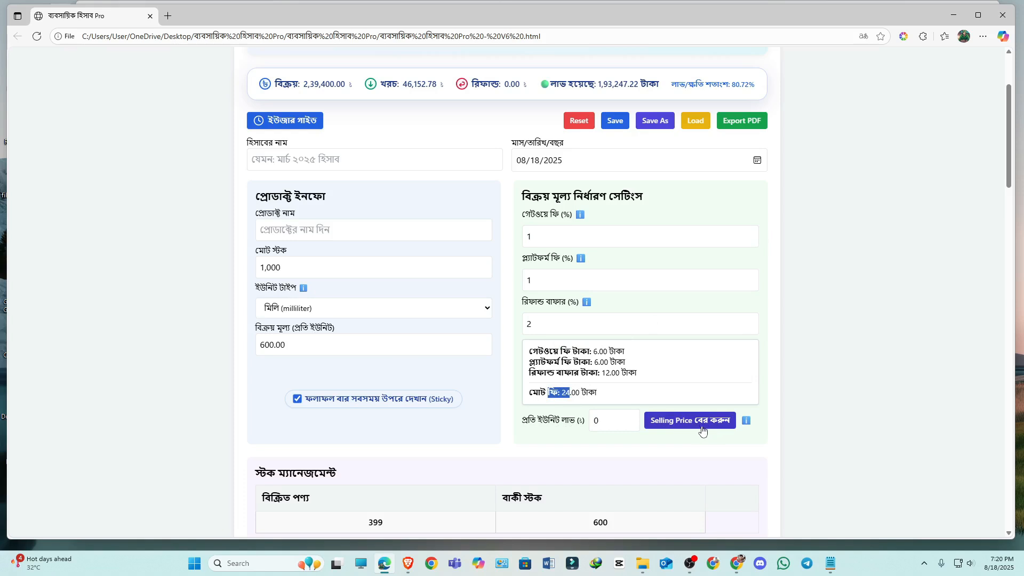
click(750, 240)
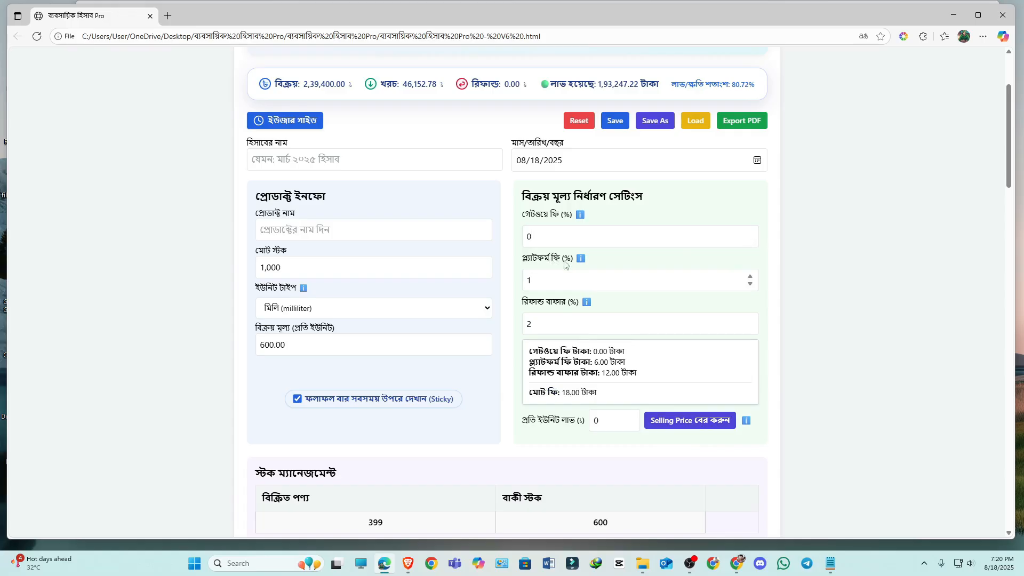
click(750, 285)
Examine the return/refund section and the fee settings, highlighting the total fee line and the profit per unit label
scroll(572, 173, down, 3)
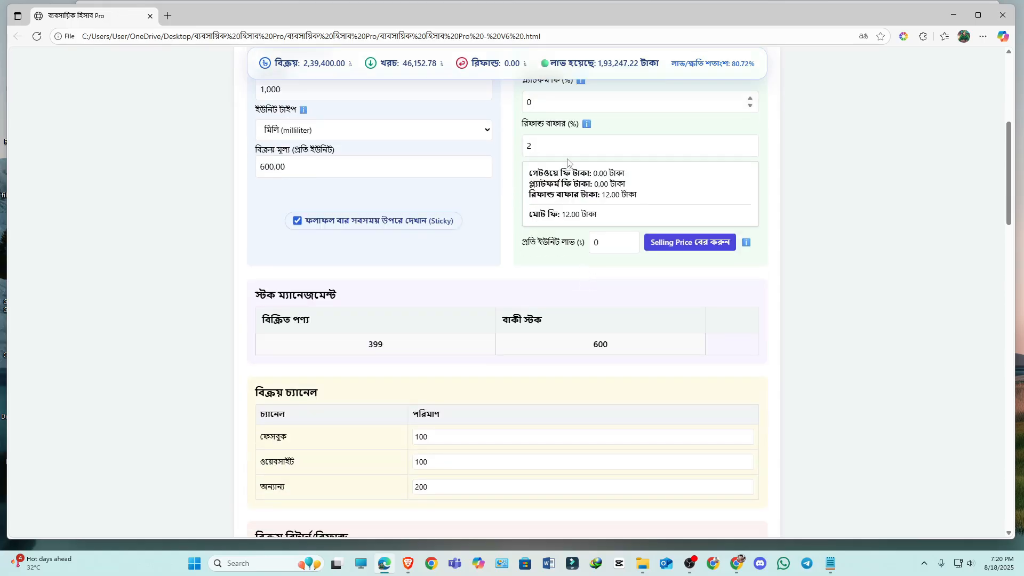
scroll(480, 248, down, 6)
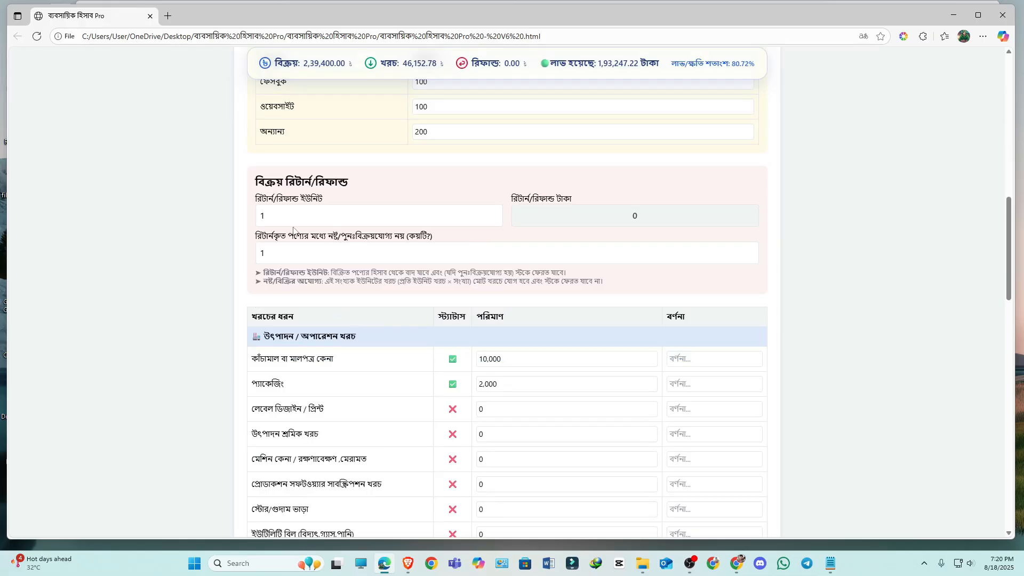
scroll(308, 257, up, 6)
scroll(571, 252, up, 3)
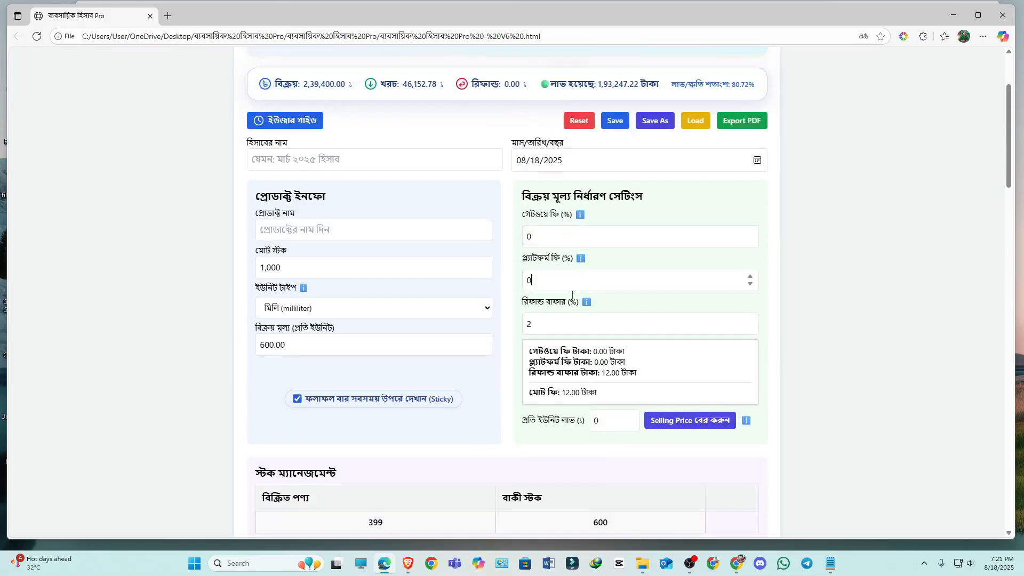
scroll(547, 324, down, 3)
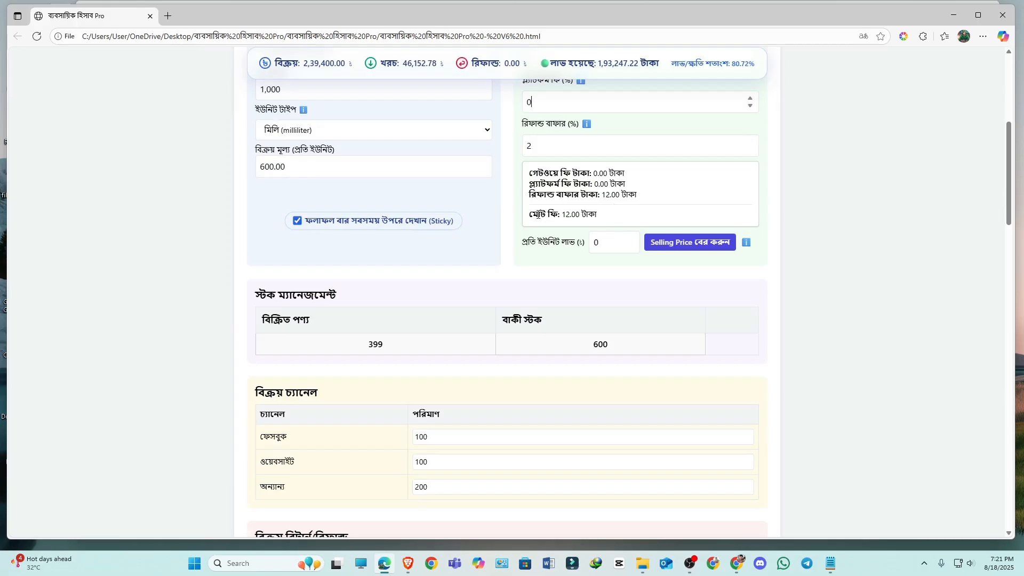
drag(536, 213, 606, 220)
click(663, 216)
drag(522, 247, 565, 251)
click(560, 256)
scroll(318, 128, up, 2)
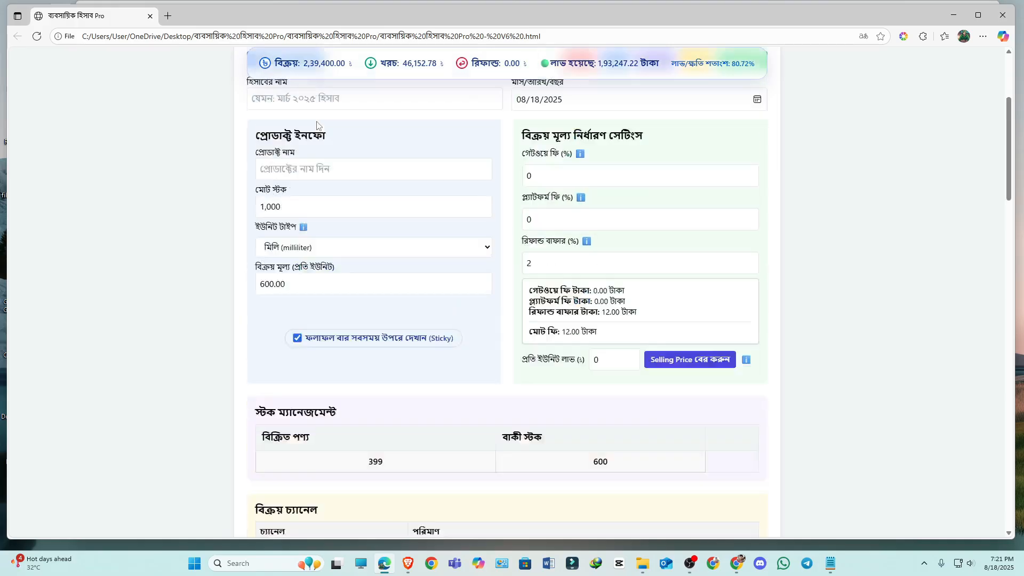
scroll(316, 125, up, 1)
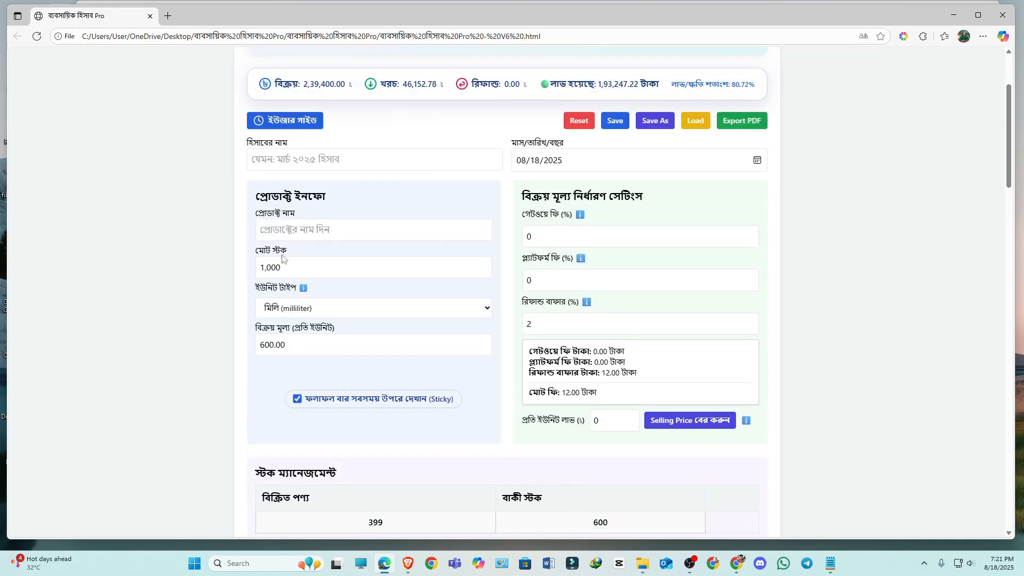
Highlight the total stock label and its value in the product info section
triple_click(283, 250)
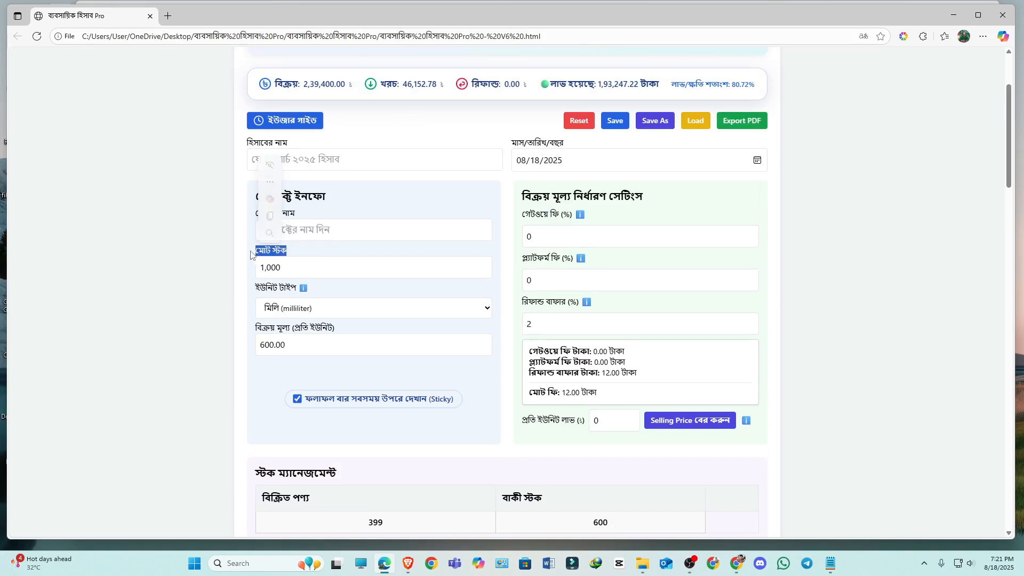
click(294, 270)
double_click(294, 271)
scroll(280, 143, down, 3)
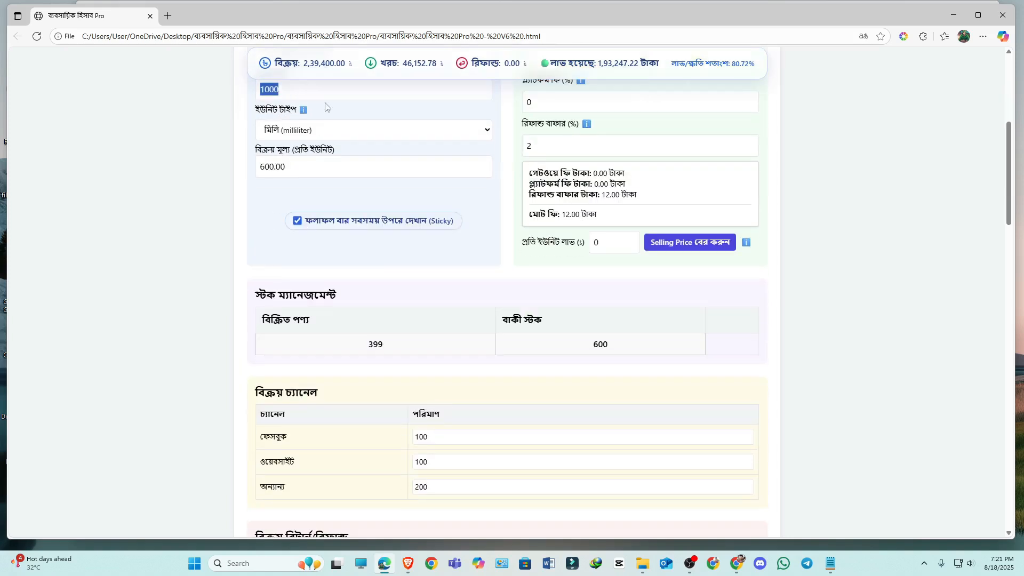
click(338, 110)
Re-enter 0 as the profit per unit and review the logistics, HR and marketing expense rows
click(605, 241)
scroll(411, 305, down, 5)
scroll(411, 306, down, 7)
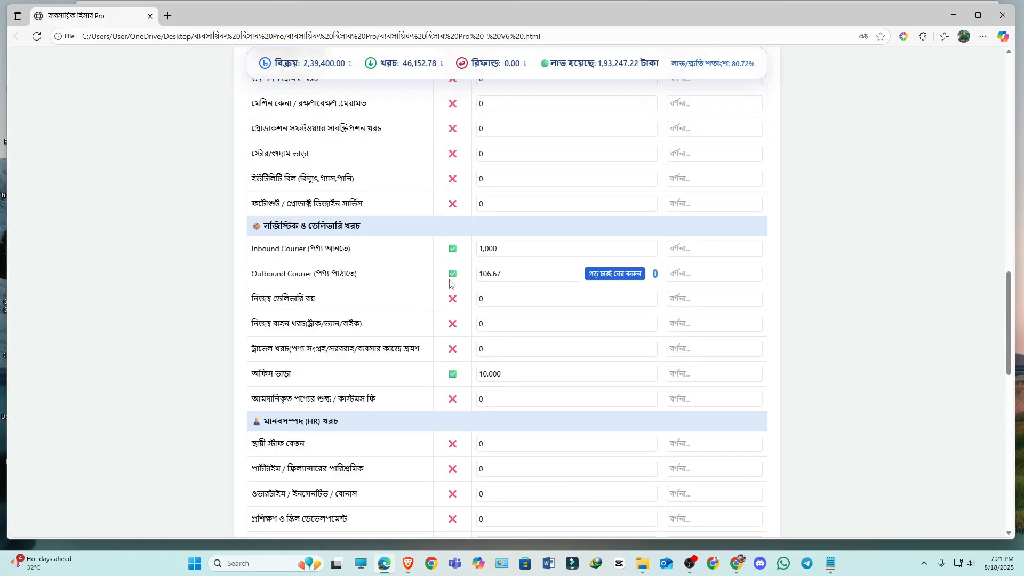
scroll(494, 368, up, 15)
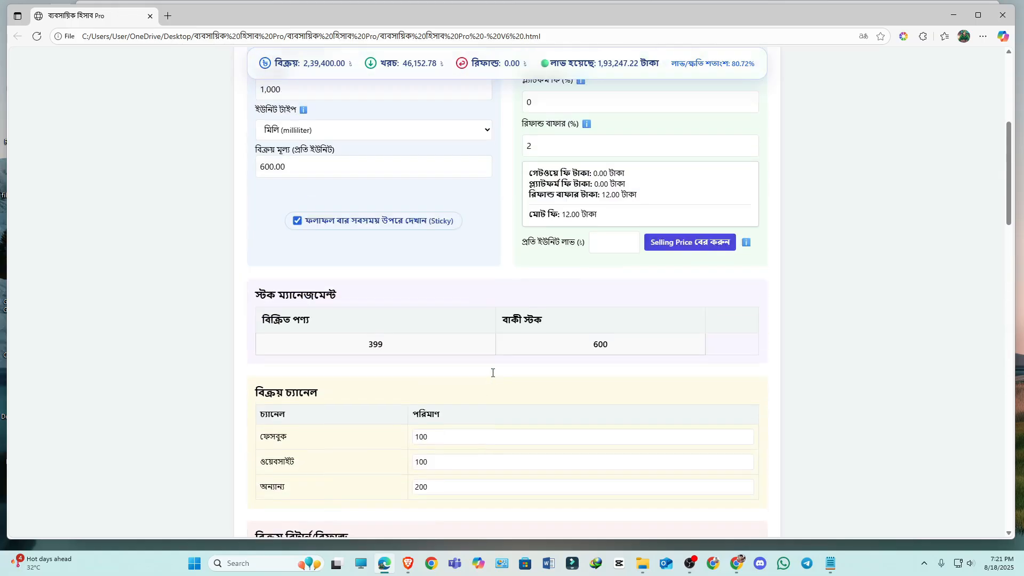
scroll(483, 266, down, 3)
text(0)
scroll(419, 251, down, 10)
scroll(419, 250, down, 3)
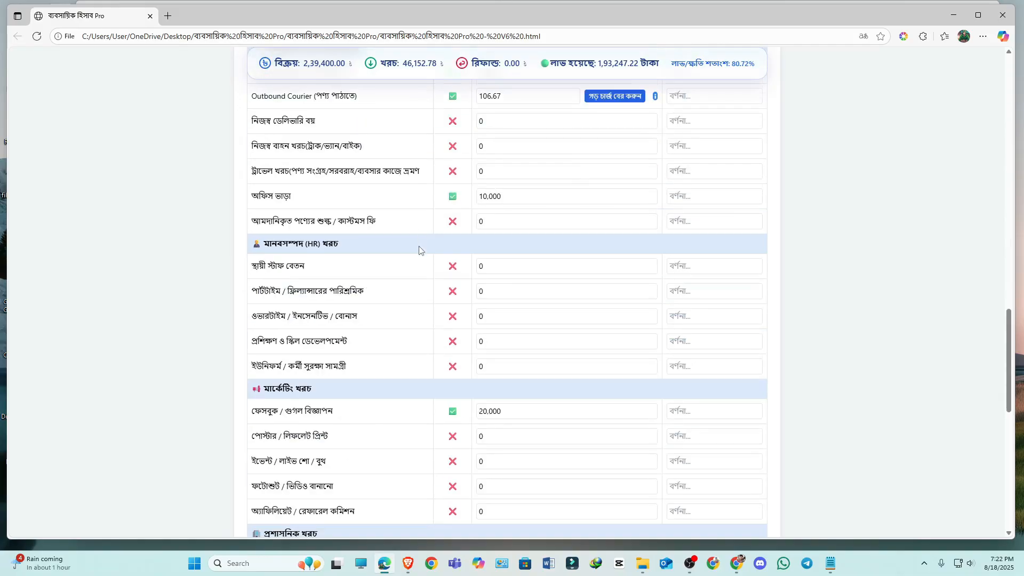
Highlight the outbound courier amount in the logistics expenses and return to the product info and price settings
scroll(419, 250, up, 3)
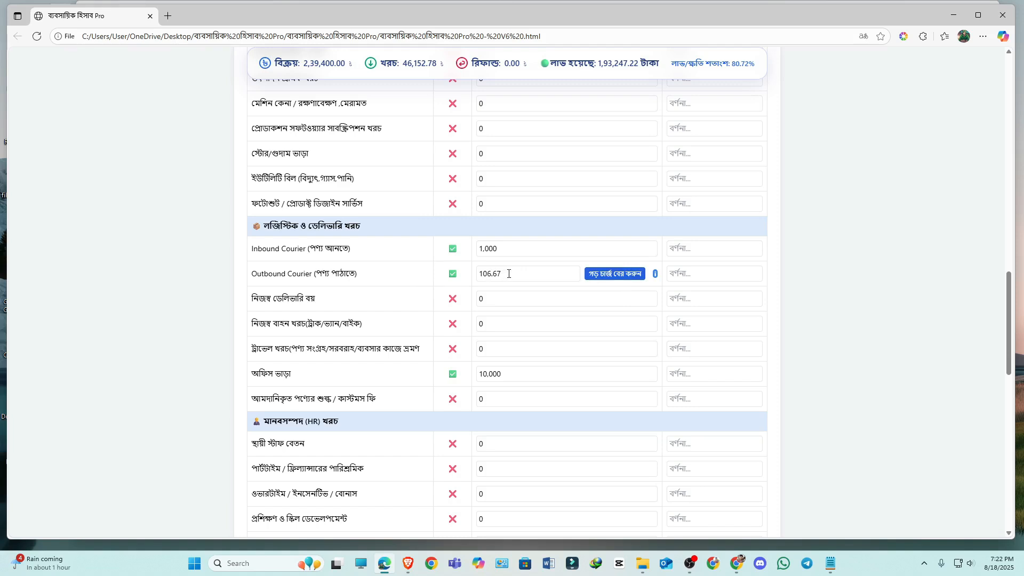
drag(503, 273, 478, 274)
click(515, 276)
scroll(530, 273, up, 15)
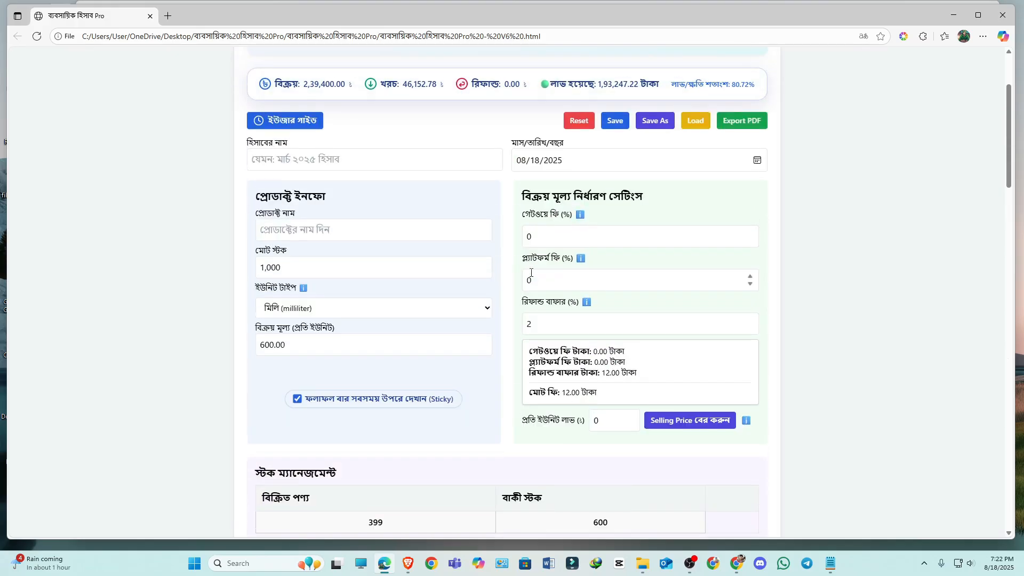
Examine the total stock, fee settings, profit per unit field and the production expense rows
scroll(531, 273, down, 3)
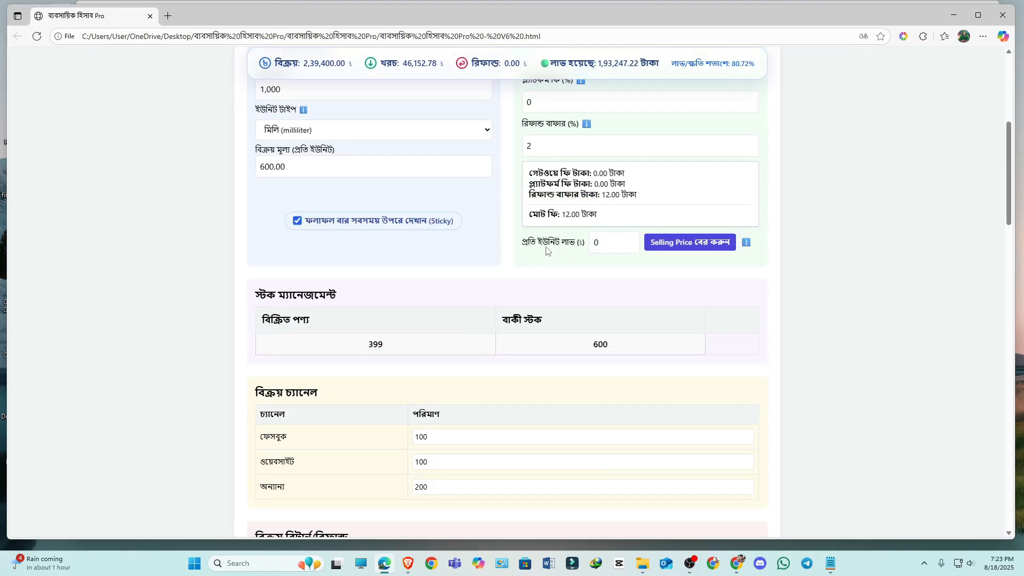
click(605, 241)
scroll(295, 165, up, 3)
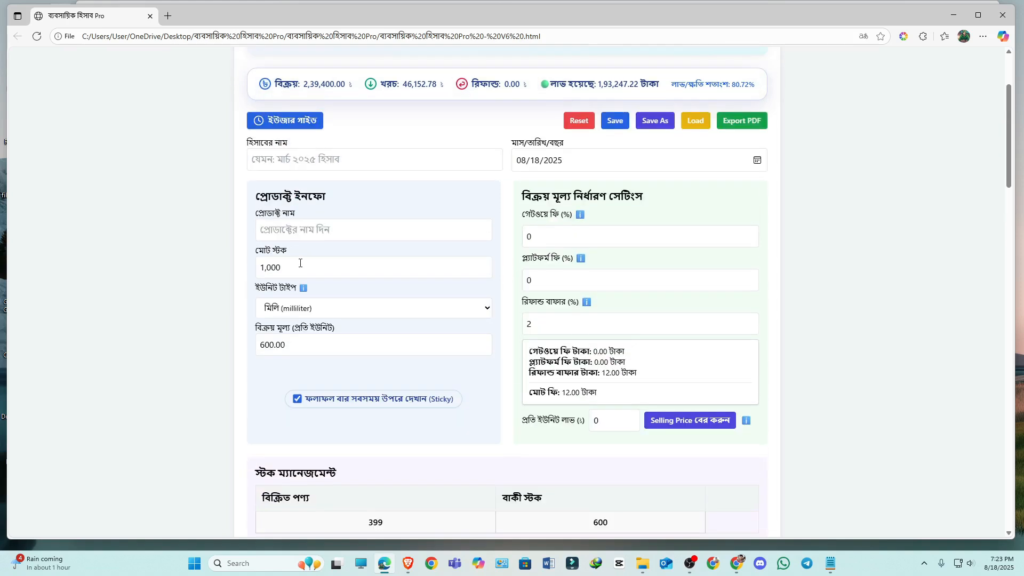
scroll(463, 367, down, 13)
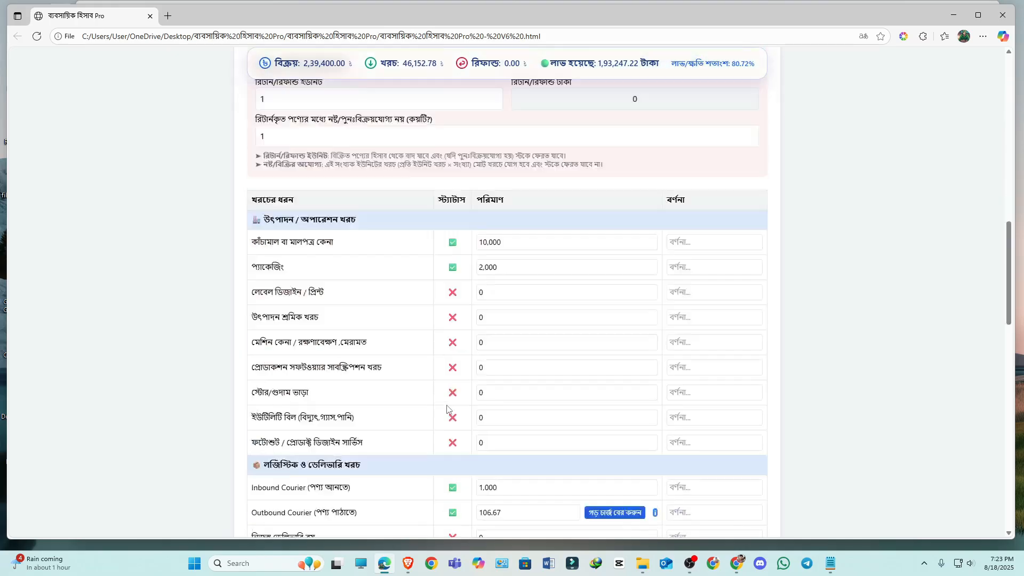
scroll(537, 429, up, 16)
scroll(426, 362, up, 3)
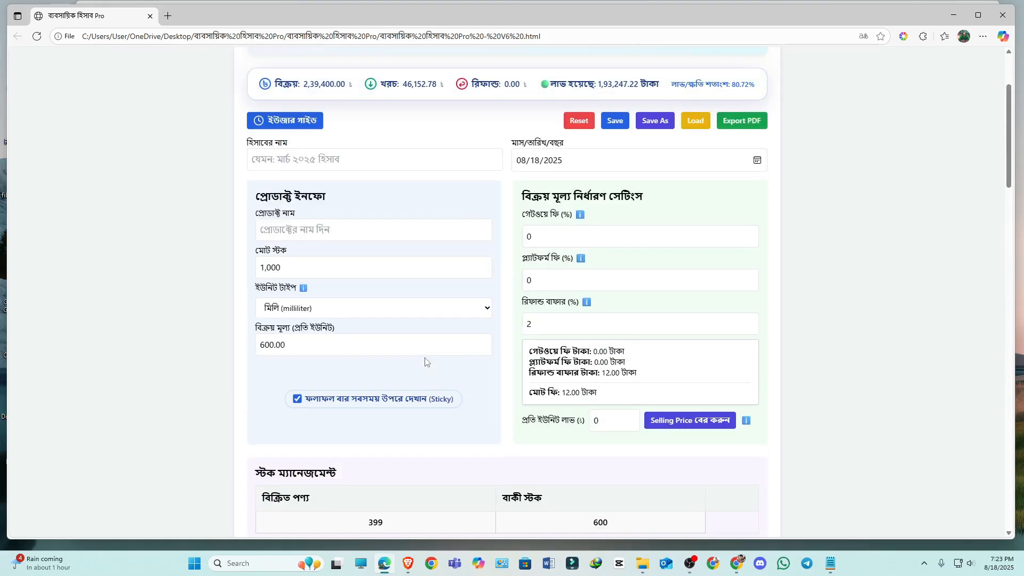
scroll(402, 380, down, 3)
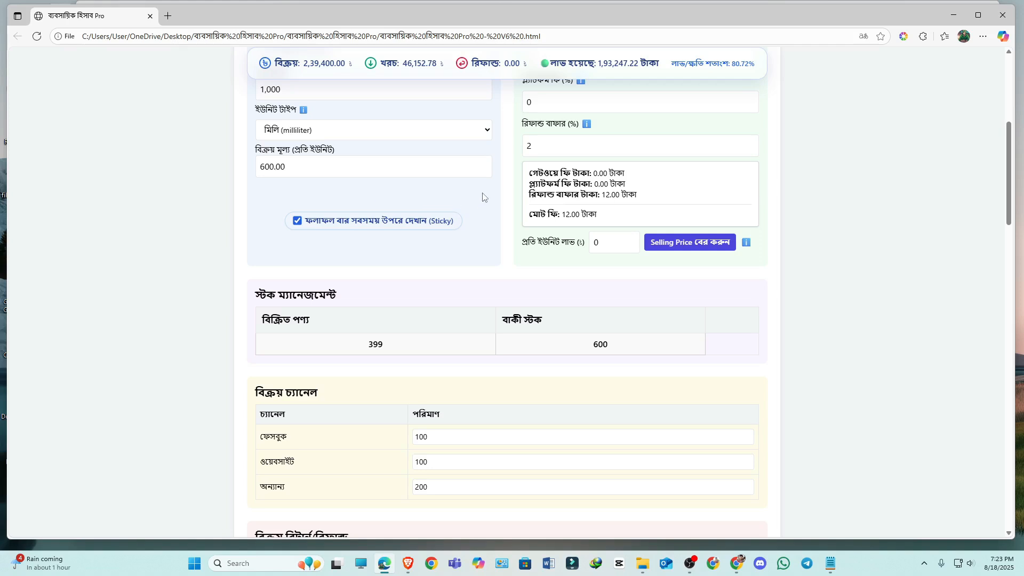
scroll(552, 167, up, 3)
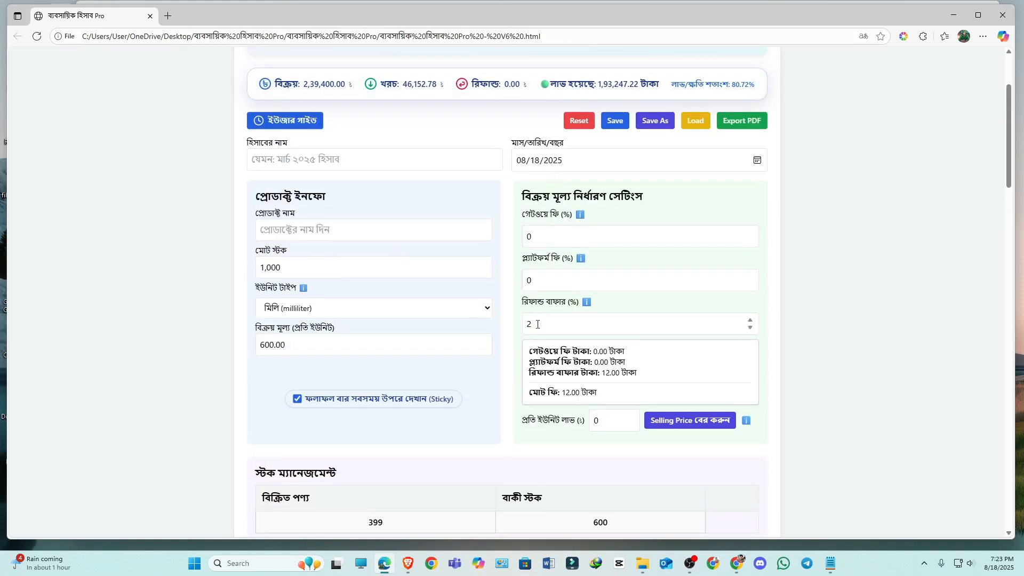
Set the refund buffer to 0% and calculate the selling price with zero profit per unit
double_click(750, 327)
scroll(561, 286, down, 3)
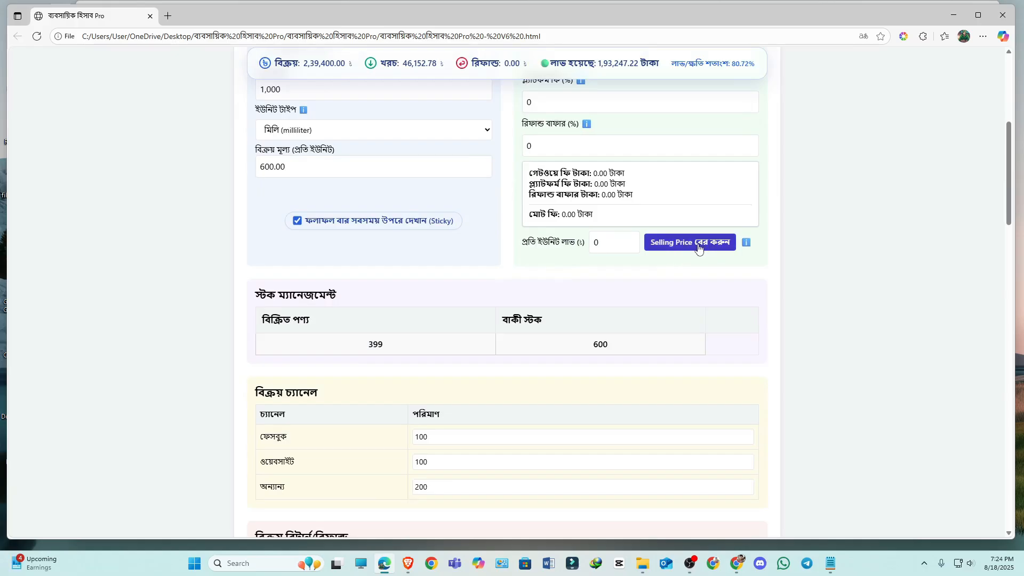
click(287, 169)
drag(288, 170, 251, 171)
click(274, 197)
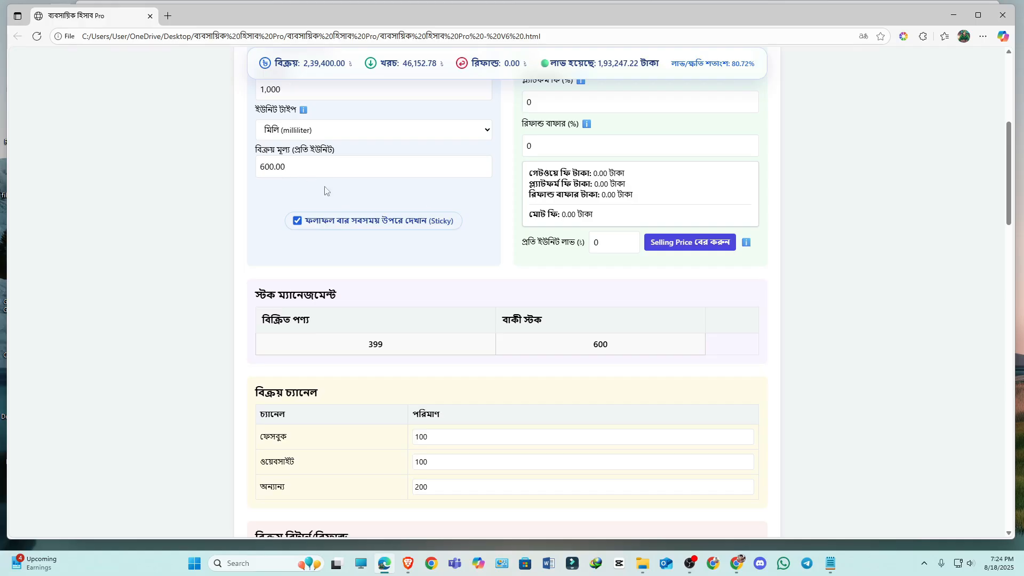
click(701, 246)
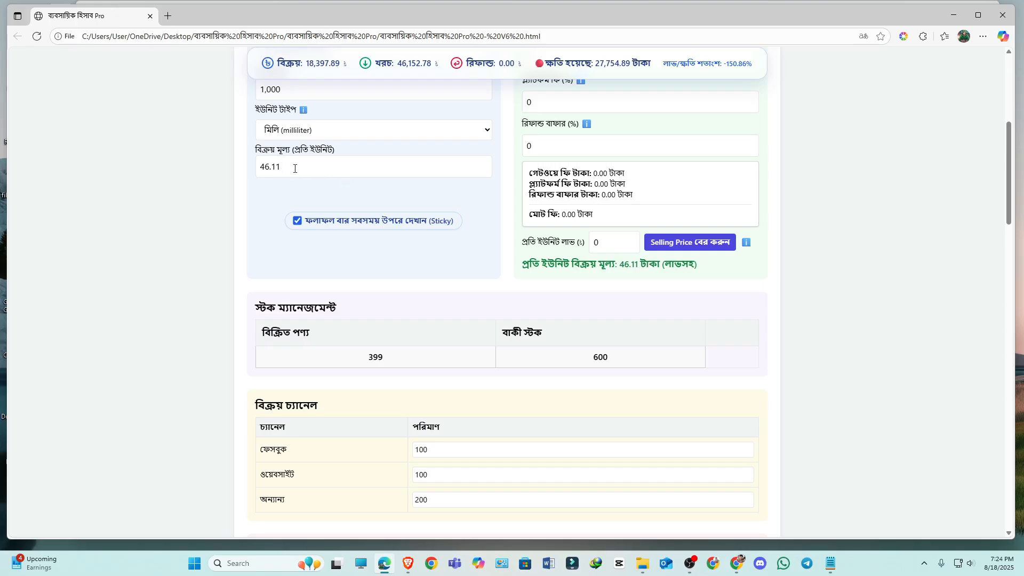
Highlight the calculated unit selling price and the total stock, and clear the profit per unit field back to 0
drag(282, 167, 258, 168)
drag(288, 89, 252, 93)
click(337, 114)
click(605, 242)
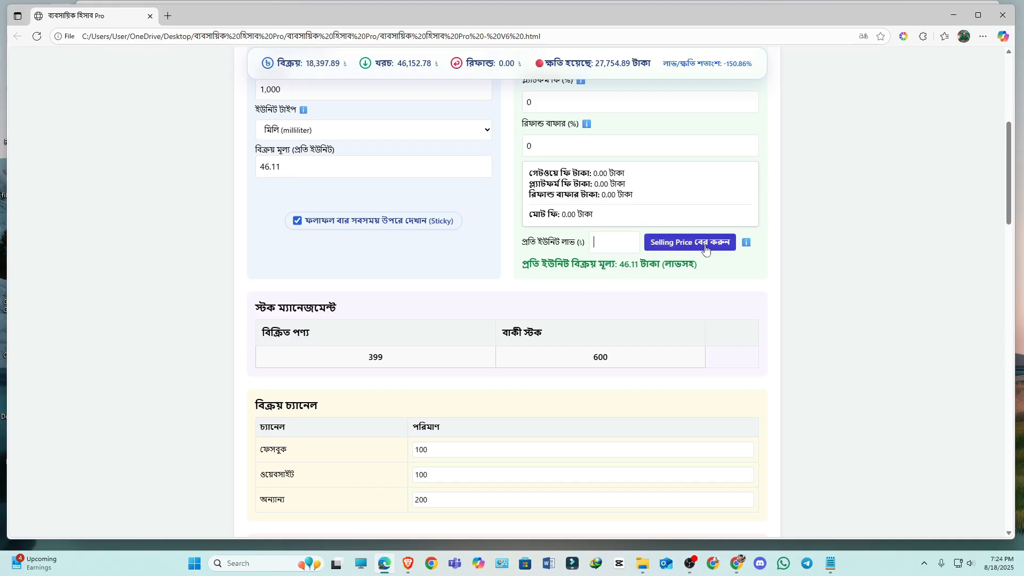
click(278, 197)
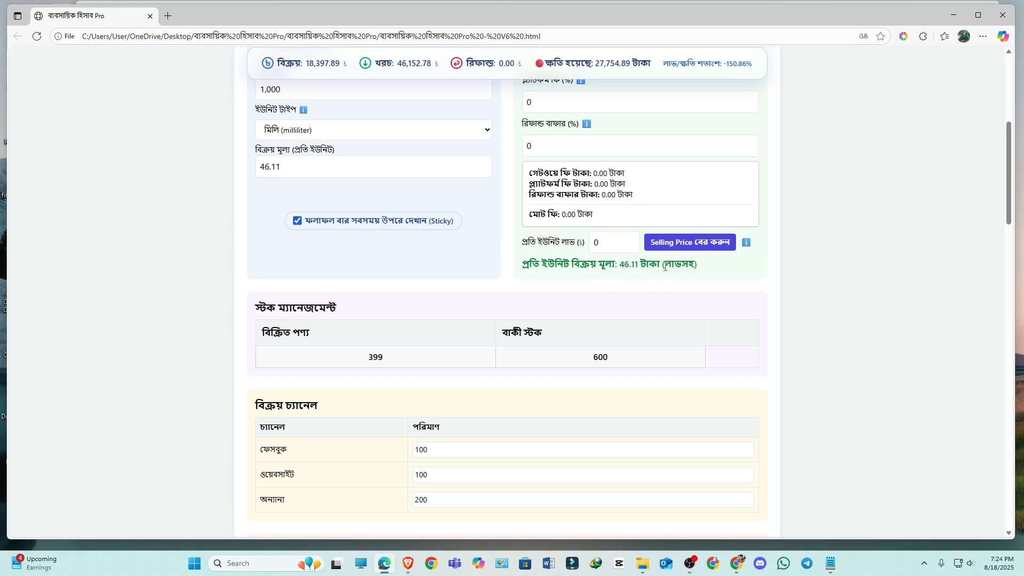
Set the profit per unit to 500 and calculate the selling price
click(602, 241)
click(378, 194)
click(603, 244)
text(500)
click(558, 250)
click(696, 246)
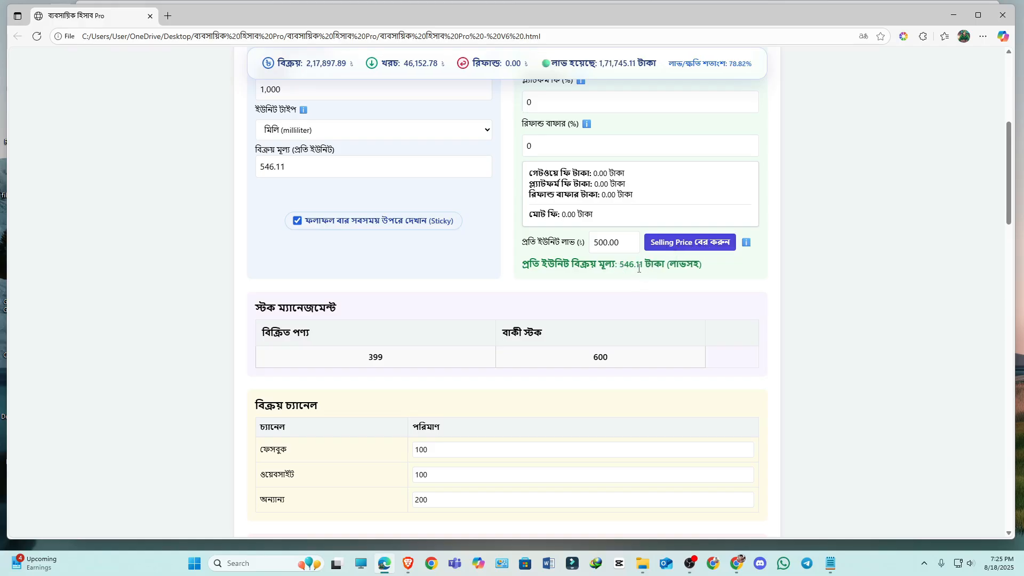
Highlight the calculated selling price in the result line and in the product info's unit price field
drag(620, 264, 638, 274)
click(282, 167)
double_click(282, 166)
click(284, 198)
Set the refund buffer to 2% and recalculate the selling price
scroll(635, 209, up, 3)
scroll(629, 212, down, 3)
click(749, 143)
click(749, 142)
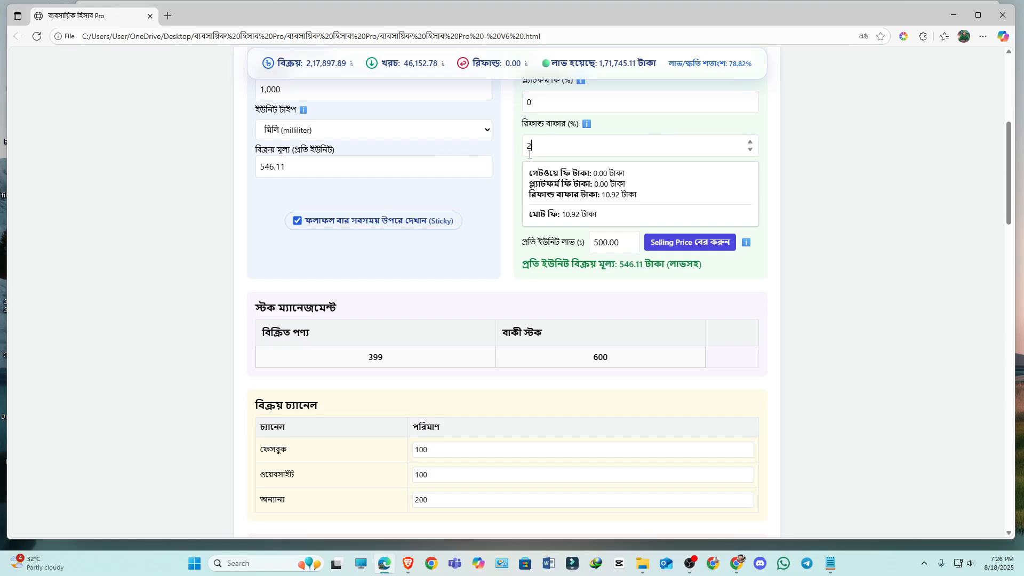
click(287, 167)
click(705, 247)
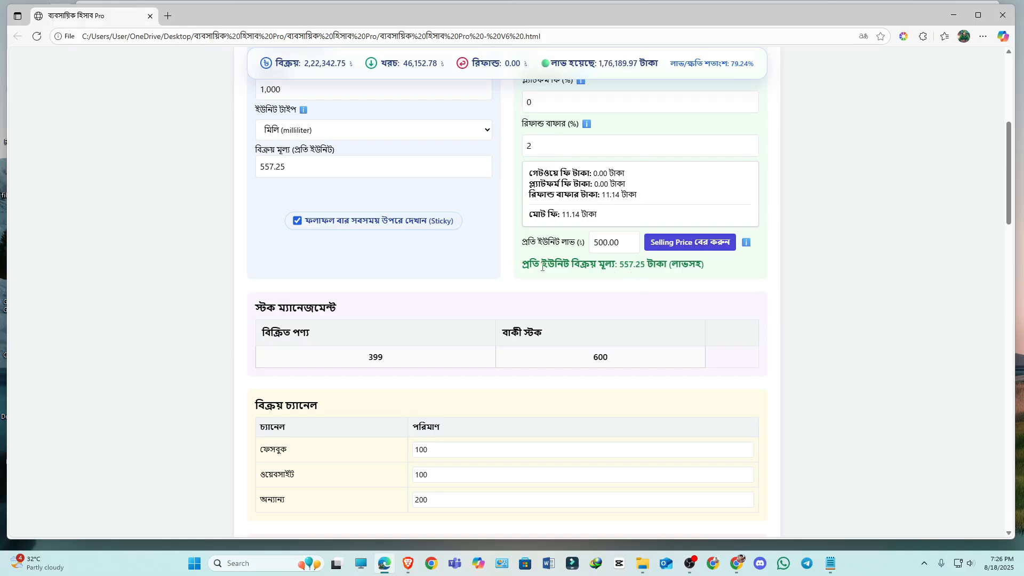
Highlight the line with the calculated selling price per unit and the profit per unit value
drag(524, 262, 669, 265)
click(733, 272)
drag(527, 266, 695, 267)
click(732, 269)
drag(623, 244, 584, 244)
click(729, 274)
Review the fee settings and highlight the decimal and whole-number parts of the calculated selling price
scroll(598, 213, up, 3)
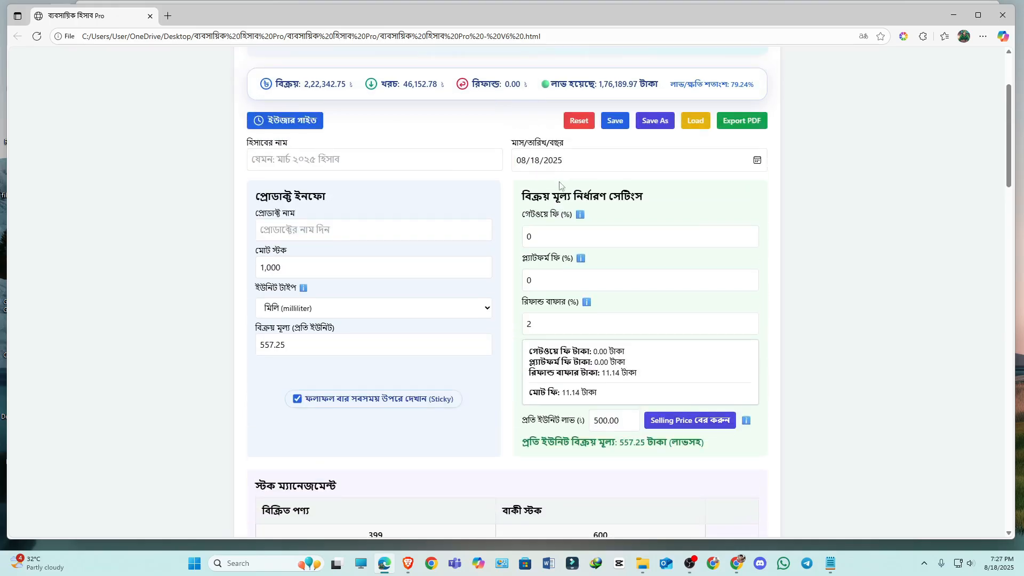
scroll(554, 160, down, 3)
scroll(549, 123, up, 3)
scroll(563, 256, down, 3)
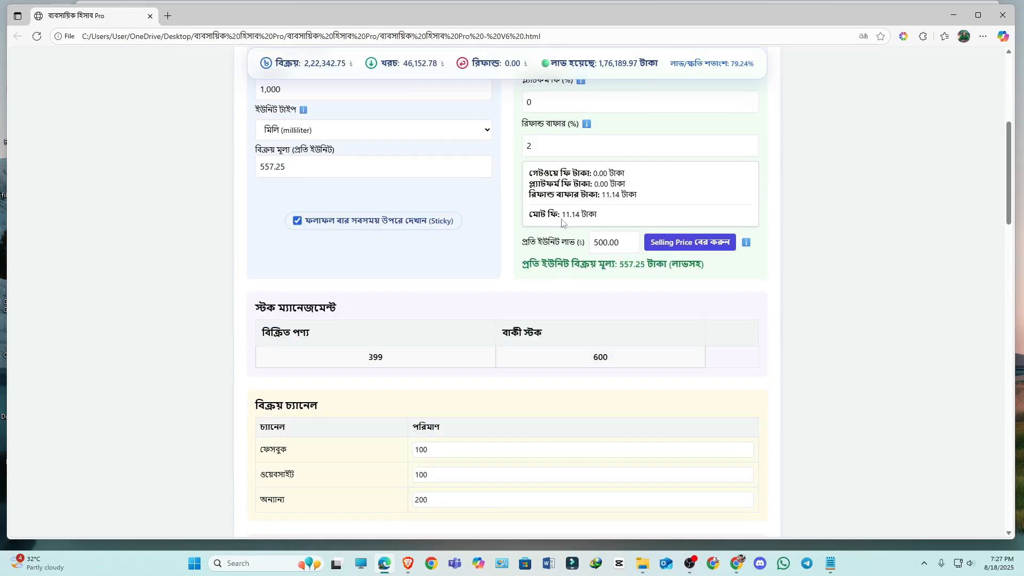
scroll(570, 144, up, 3)
drag(635, 263, 647, 264)
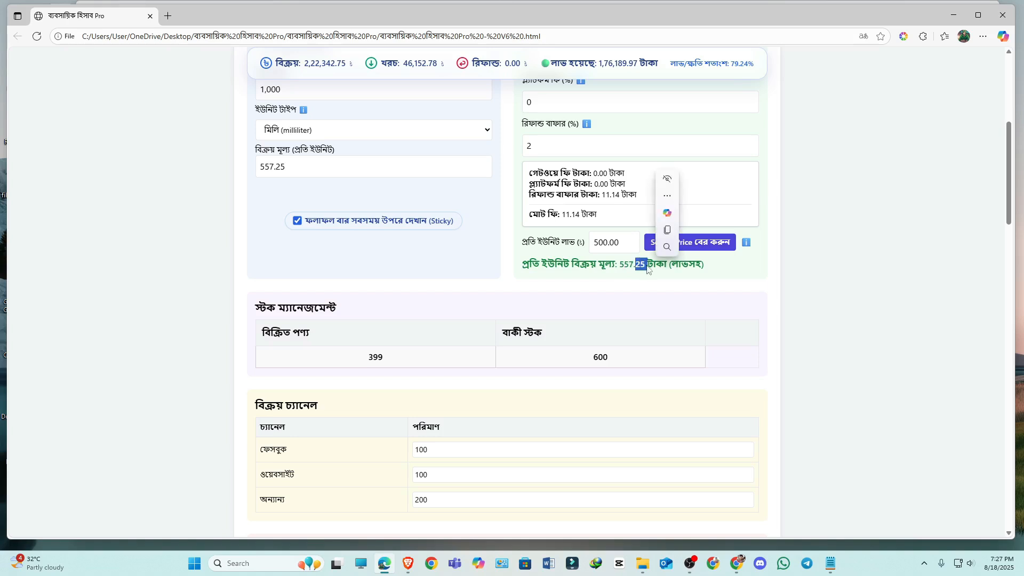
click(631, 265)
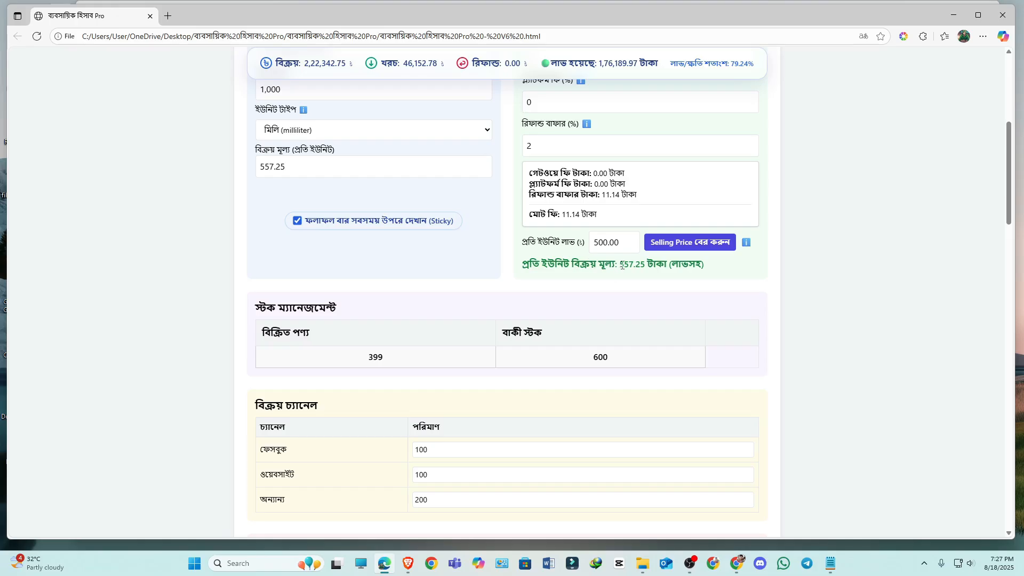
drag(619, 264, 630, 265)
click(335, 199)
Try a unit selling price of 550, then recalculate the price from the profit per unit
double_click(607, 244)
click(624, 248)
drag(301, 169, 244, 172)
click(274, 192)
drag(270, 167, 301, 169)
text(0)
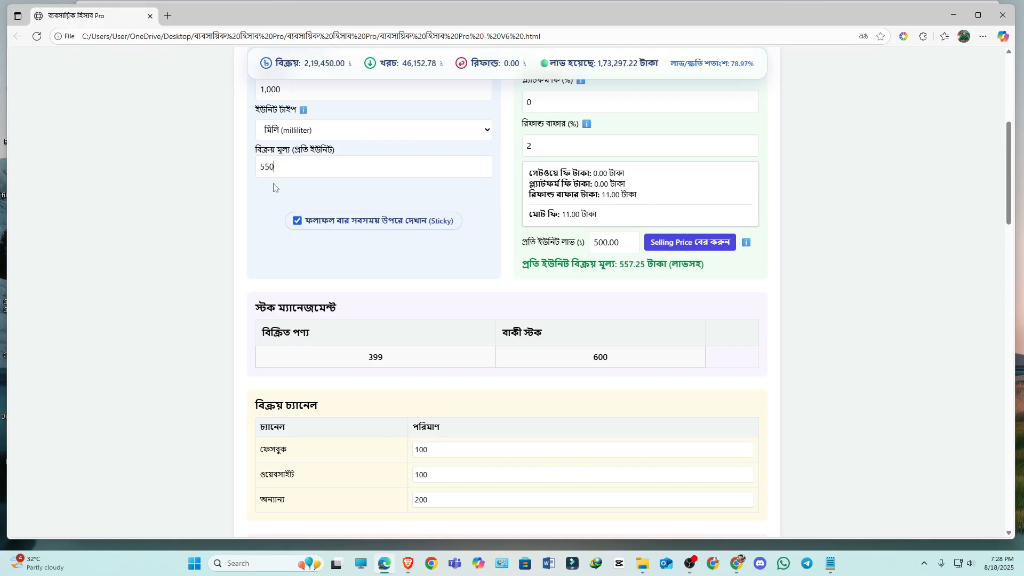
click(274, 188)
click(690, 246)
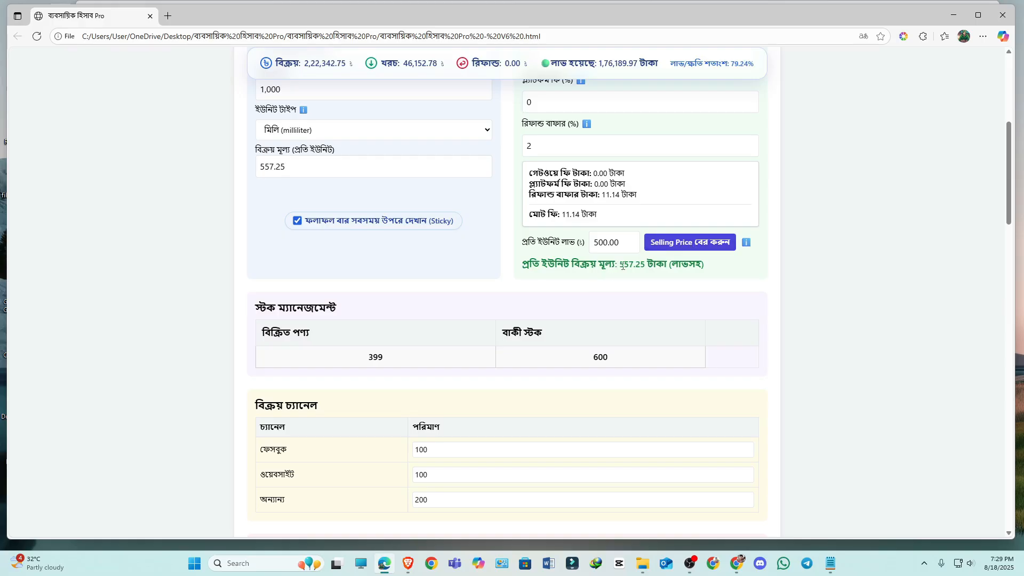
Highlight the calculated price, set the profit per unit to 450 and recalculate the selling price
drag(620, 265, 630, 265)
click(566, 249)
double_click(615, 243)
text(450)
click(689, 243)
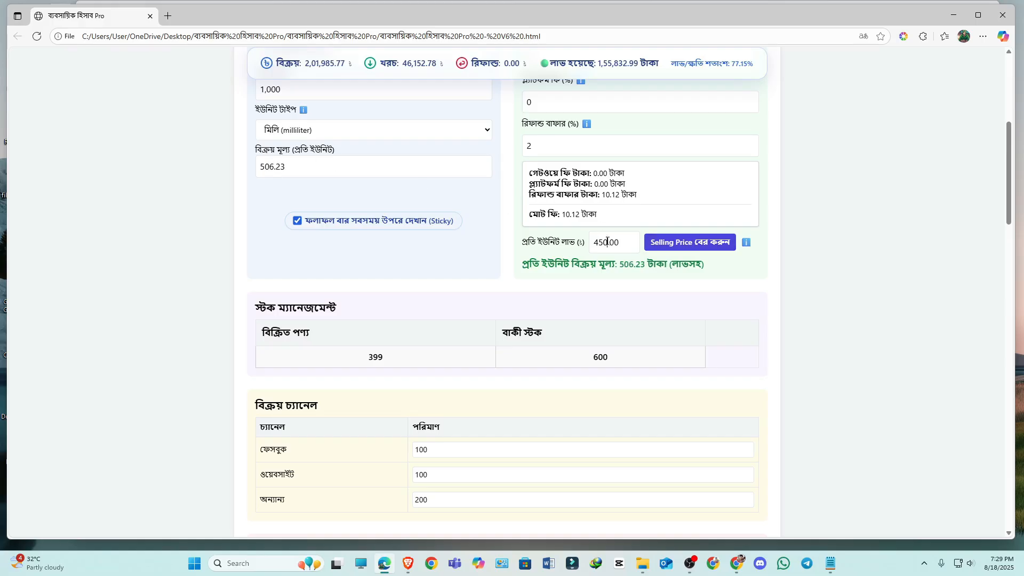
Try profits per unit of 446, 445 and 444, recalculating the selling price after each value
drag(608, 242, 599, 242)
text(46)
click(692, 243)
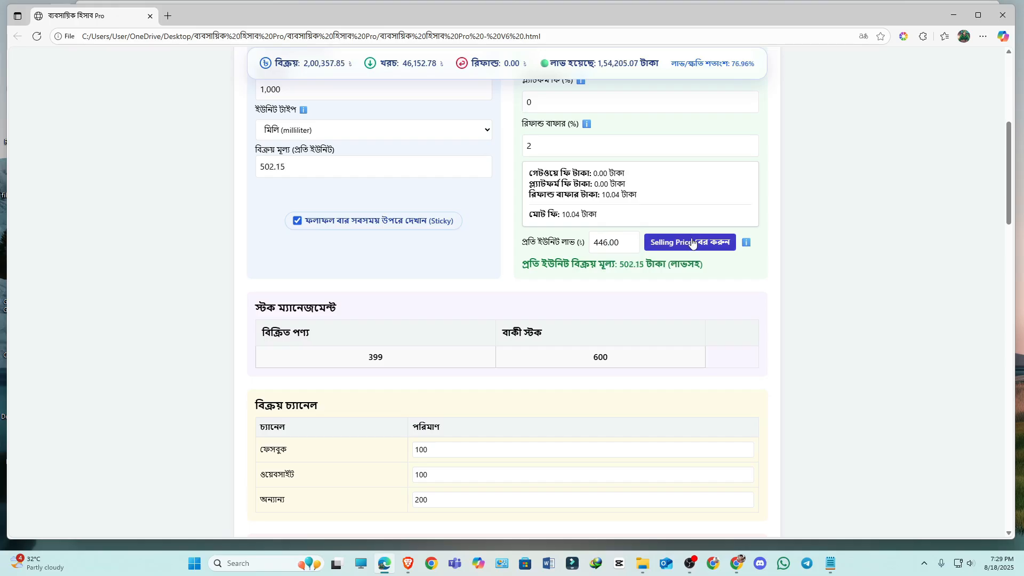
drag(608, 243, 603, 243)
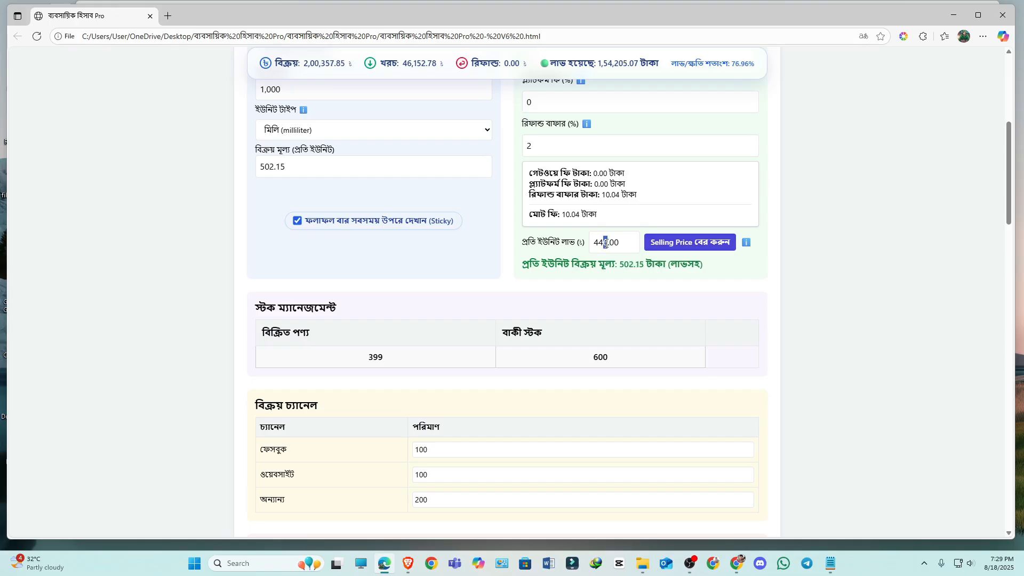
text(5)
click(673, 244)
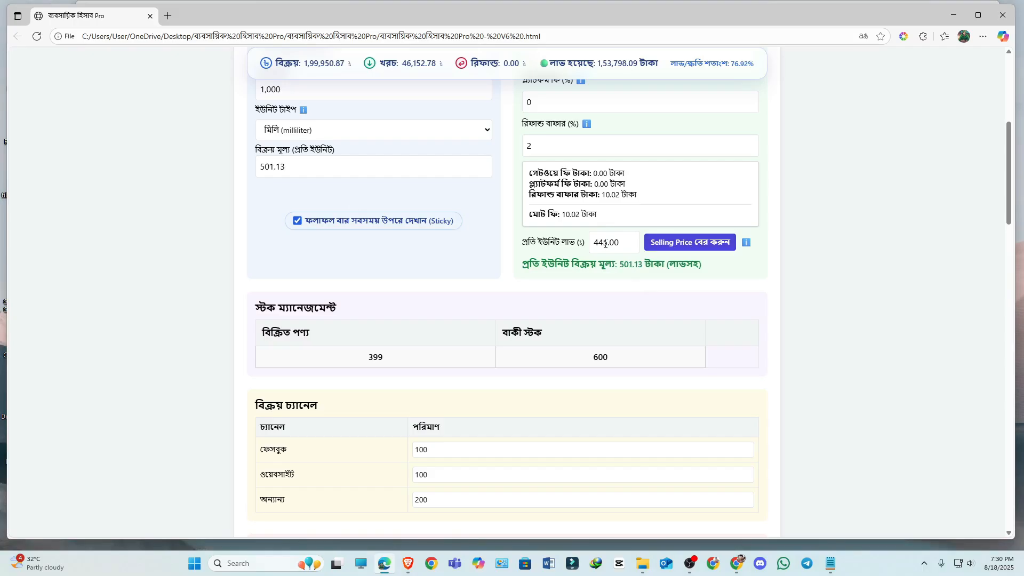
drag(609, 243, 606, 243)
text(4)
click(663, 245)
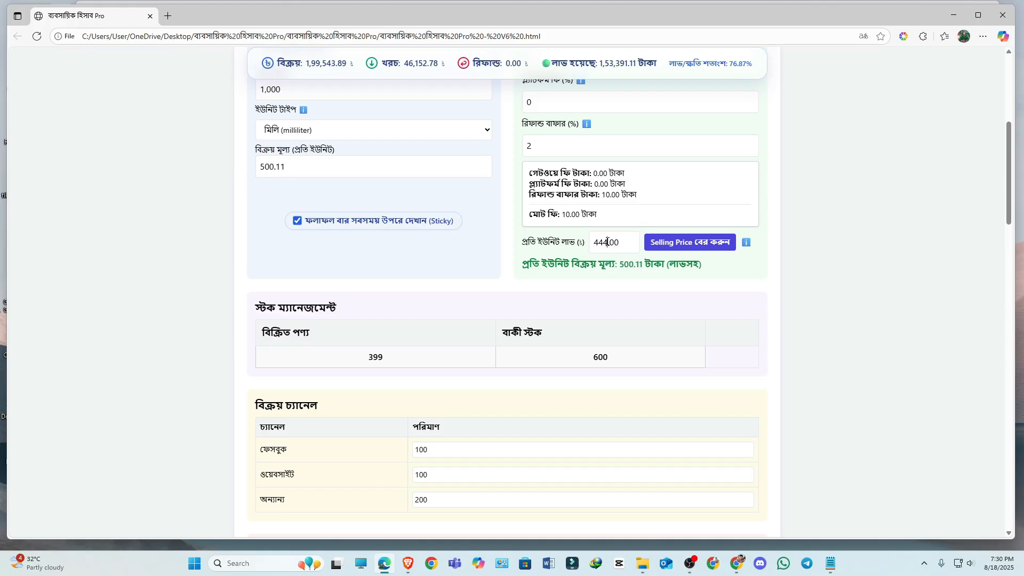
Set the profit per unit to 443.91 and recalculate the selling price
drag(607, 243, 603, 243)
text(3)
drag(620, 242, 611, 243)
text(91)
click(695, 248)
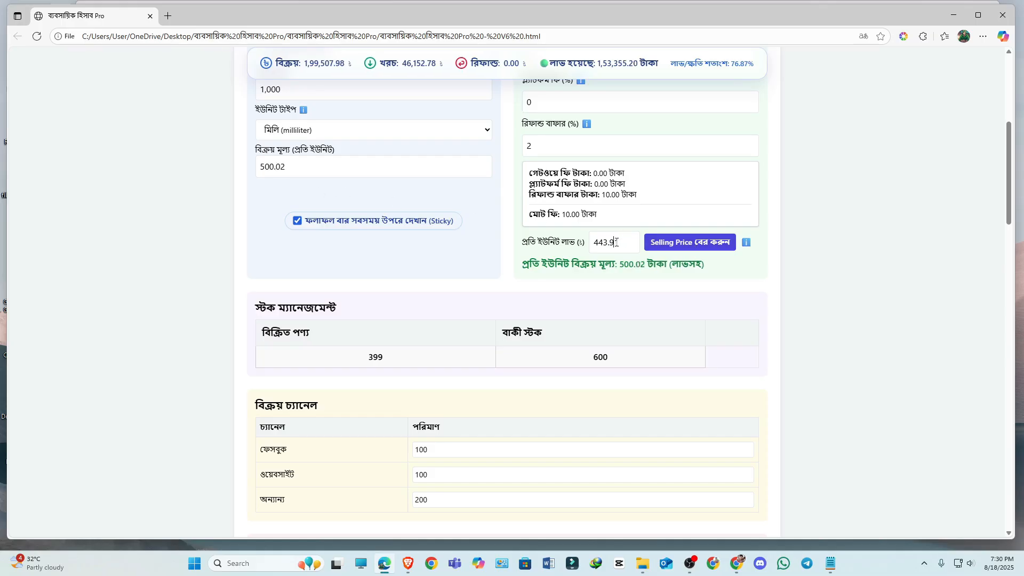
Lower the profit per unit to 443.90 and finally 443.89, recalculating the selling price after each value
drag(616, 242, 620, 243)
text(0)
click(680, 246)
drag(619, 243, 611, 243)
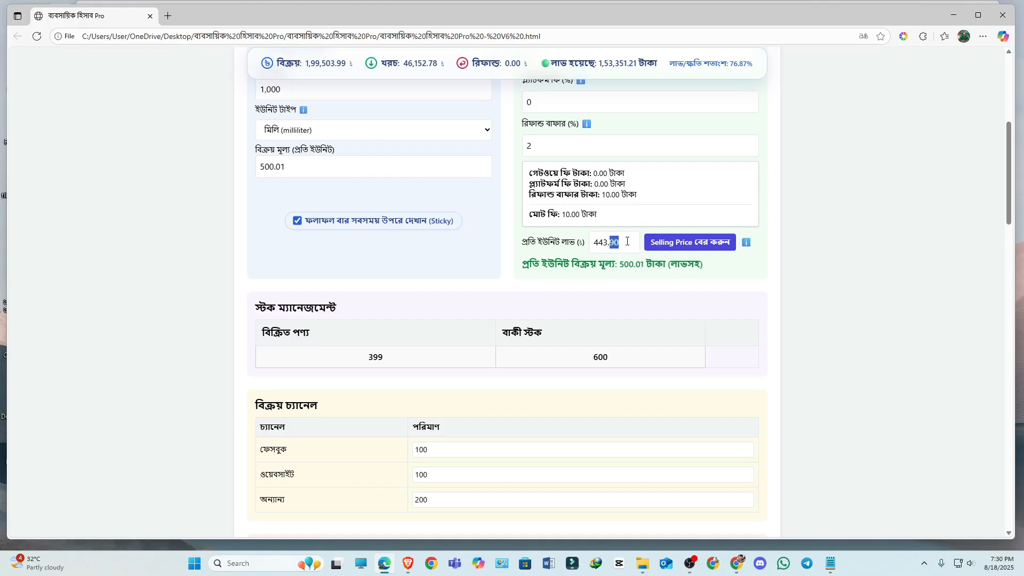
text(89)
click(685, 245)
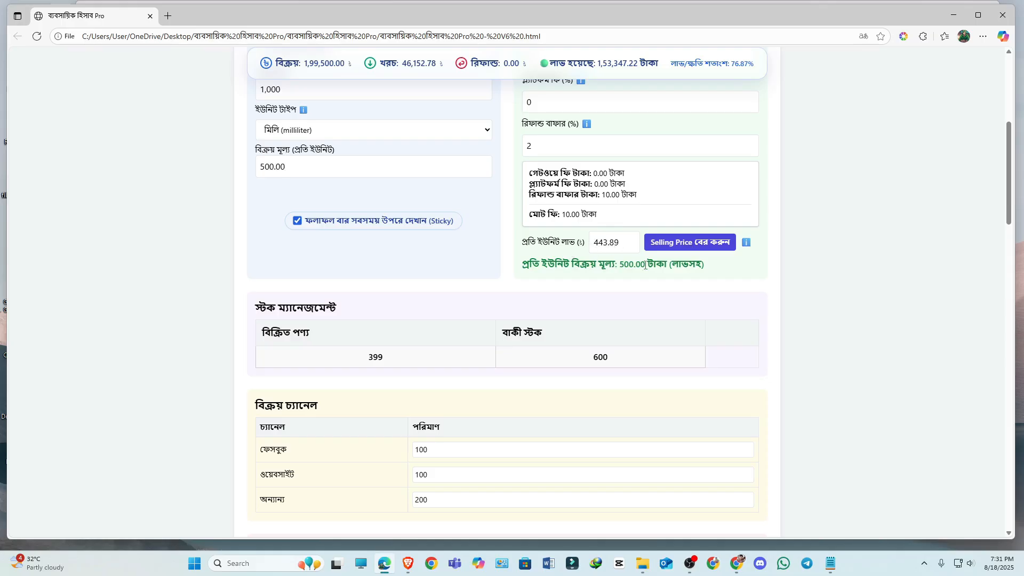
Highlight the whole-number part of the calculated selling price and review the return/refund and production expense sections
drag(620, 266, 633, 265)
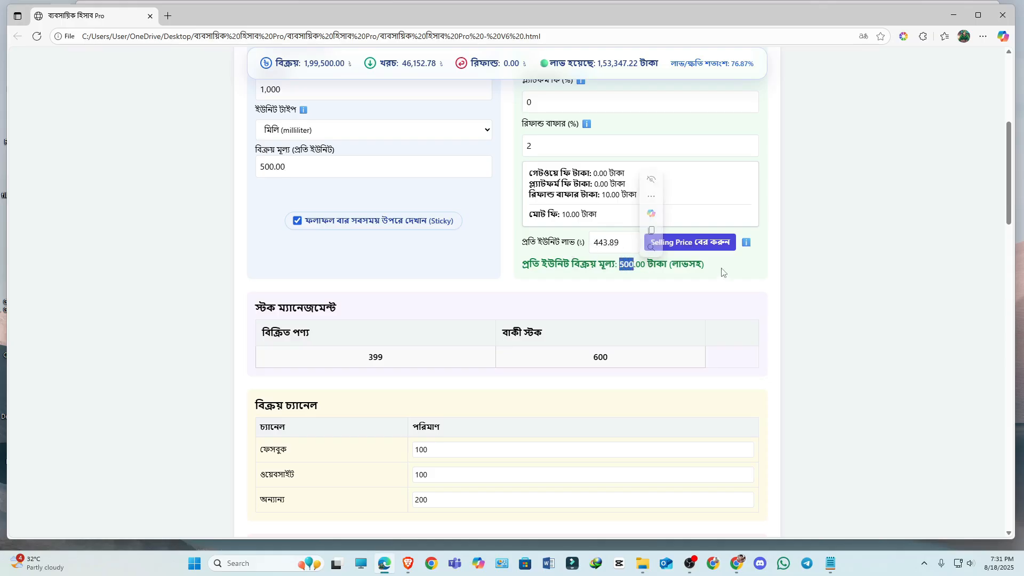
click(722, 273)
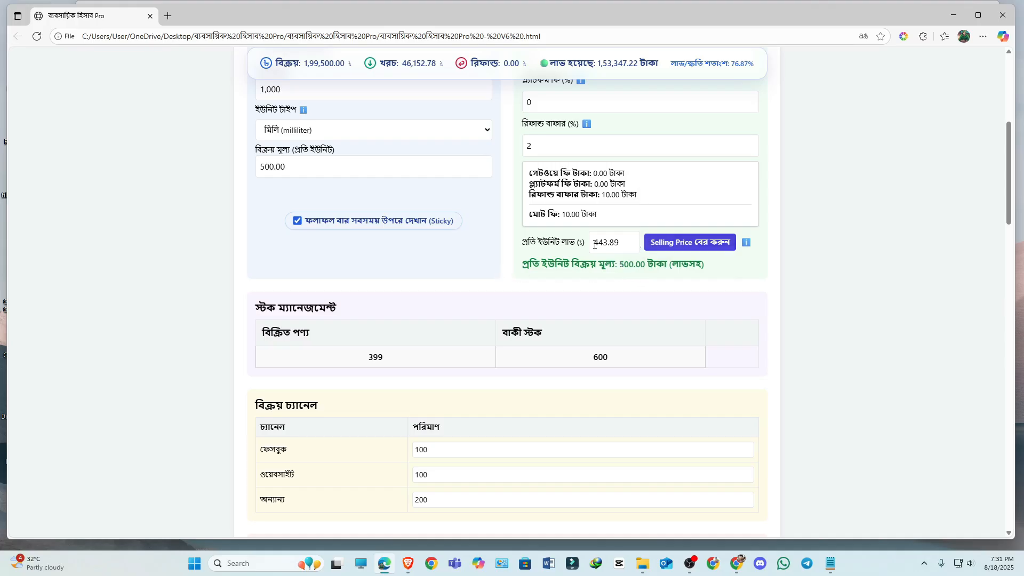
scroll(431, 268, down, 7)
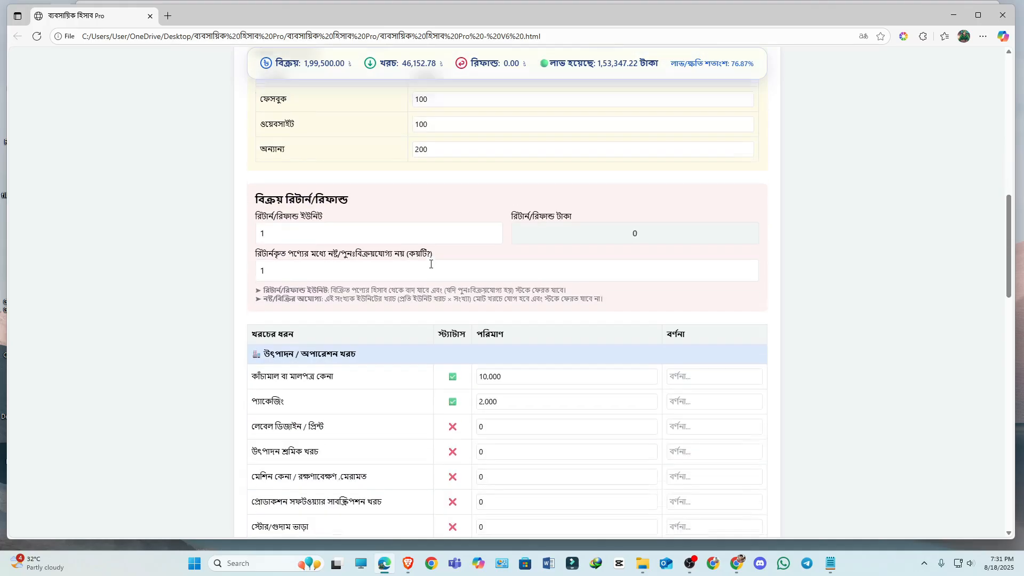
Highlight the tagline "Smart Business Accounting Spreadsheet for Bangladesh" in the page header
scroll(431, 268, up, 13)
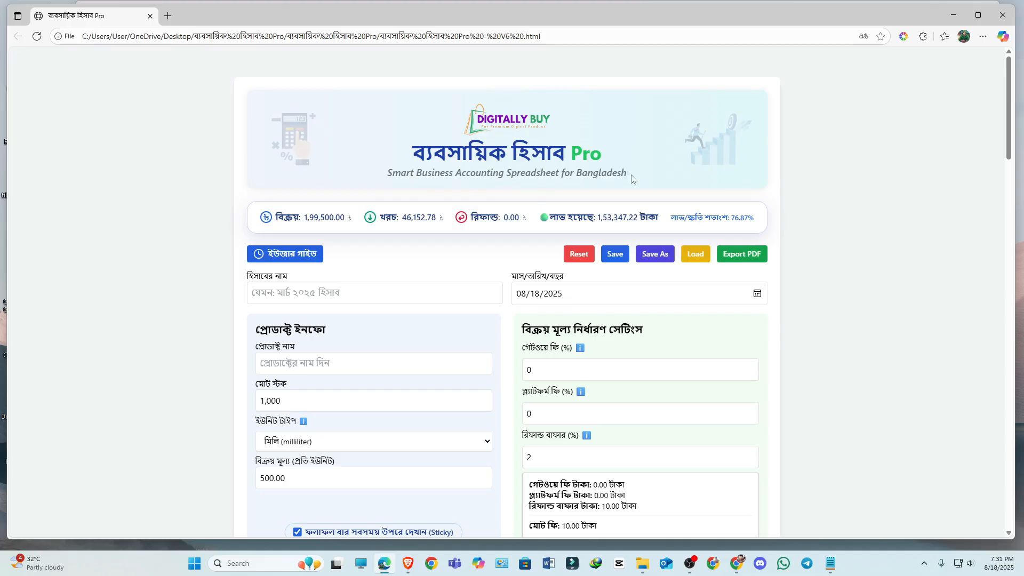
drag(629, 177, 406, 174)
click(415, 271)
drag(391, 173, 628, 176)
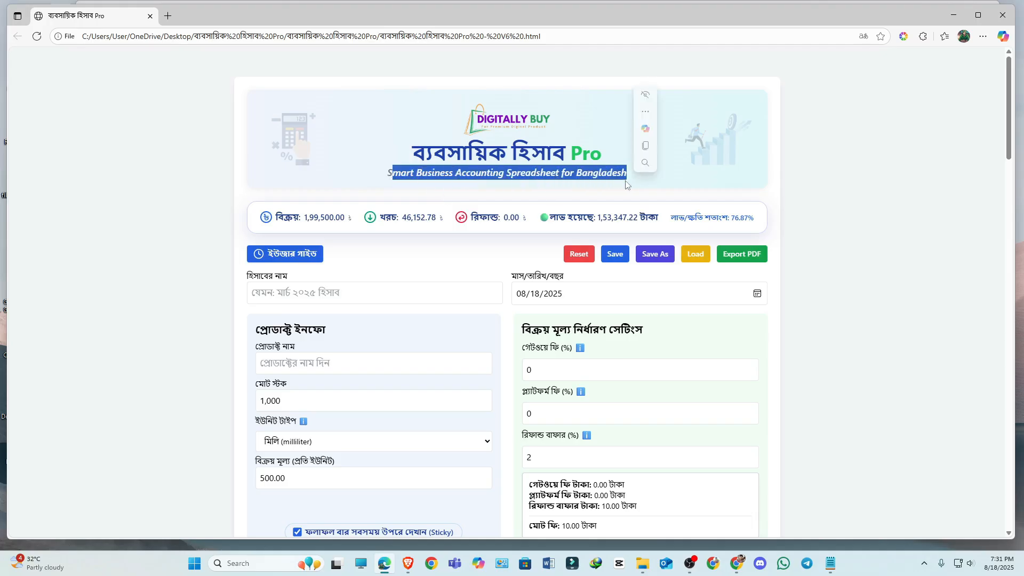
Clear the tagline highlight and review the sheet from the product info down to the expense rows and final profit summary
click(435, 265)
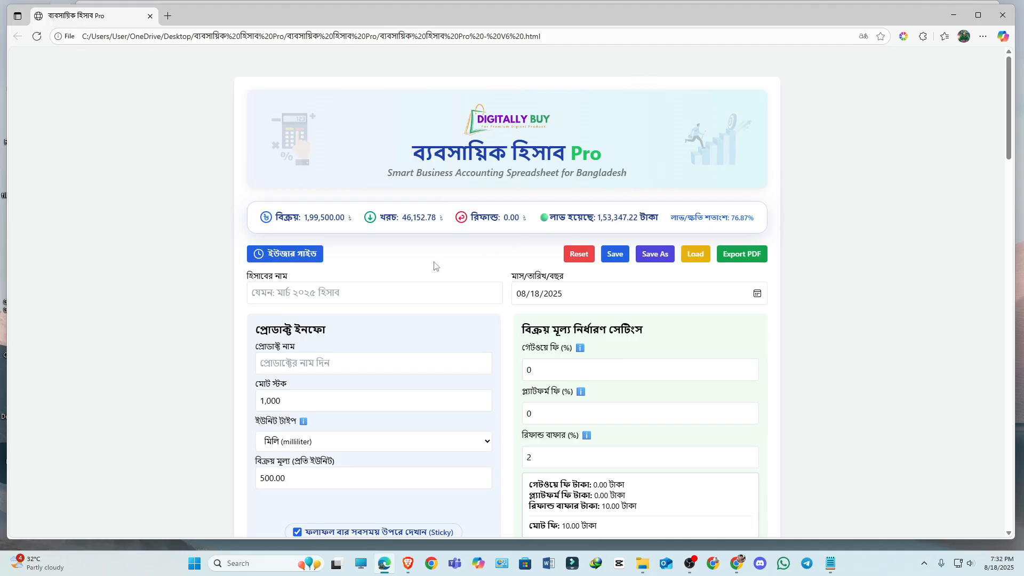
scroll(416, 263, down, 7)
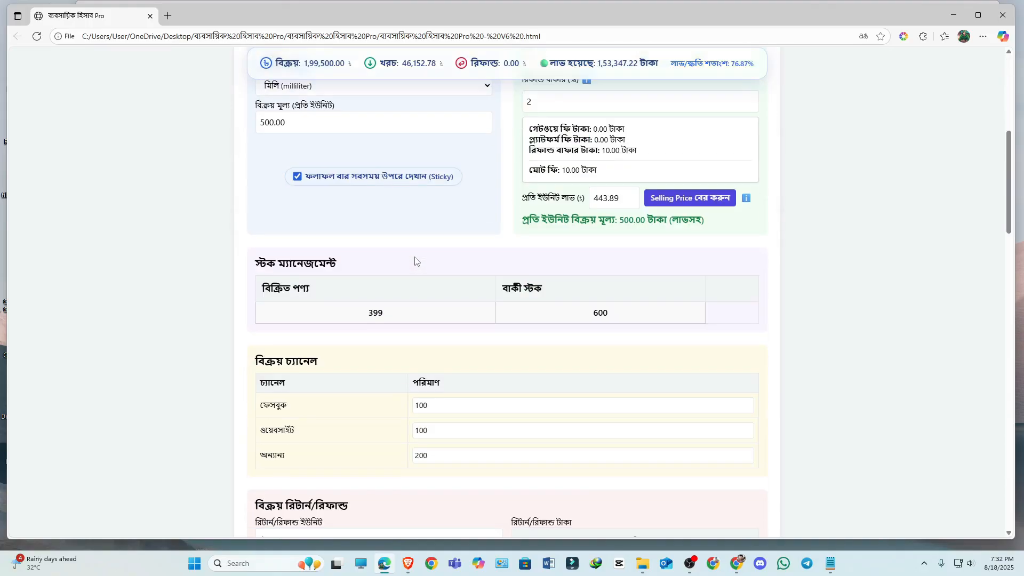
scroll(415, 261, up, 7)
scroll(416, 267, down, 20)
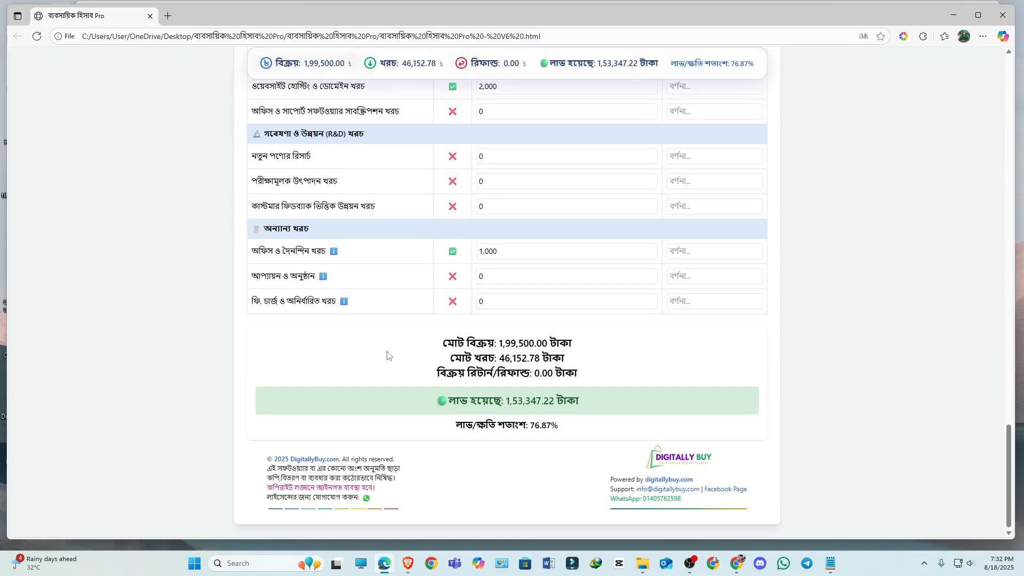
scroll(387, 355, up, 20)
scroll(387, 355, up, 15)
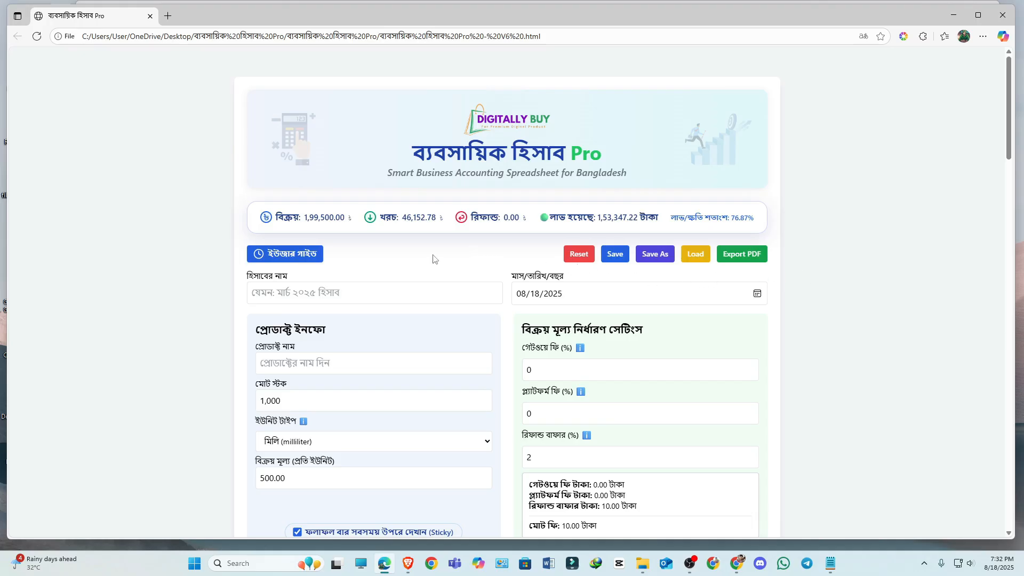
scroll(444, 291, down, 12)
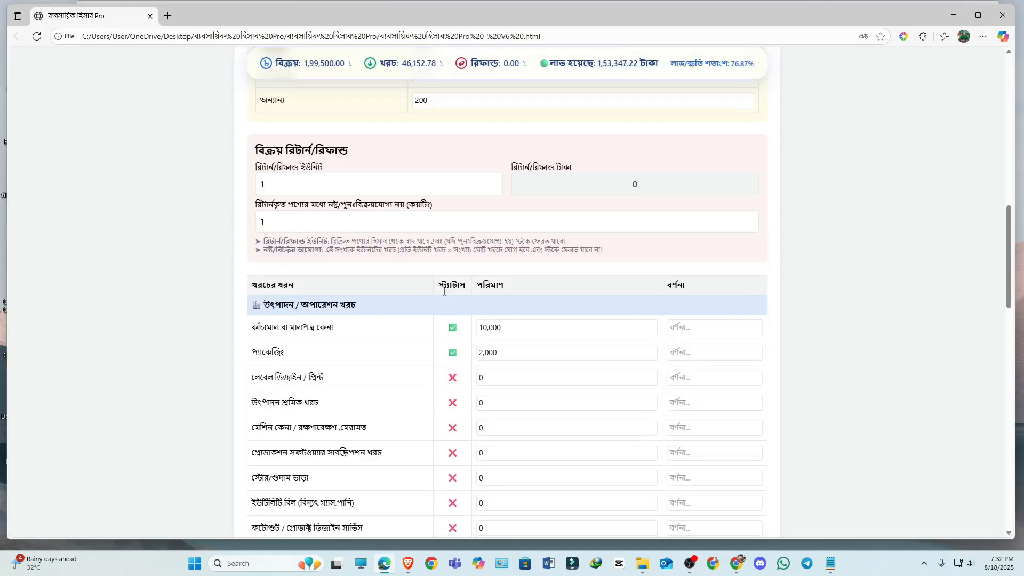
scroll(494, 314, up, 15)
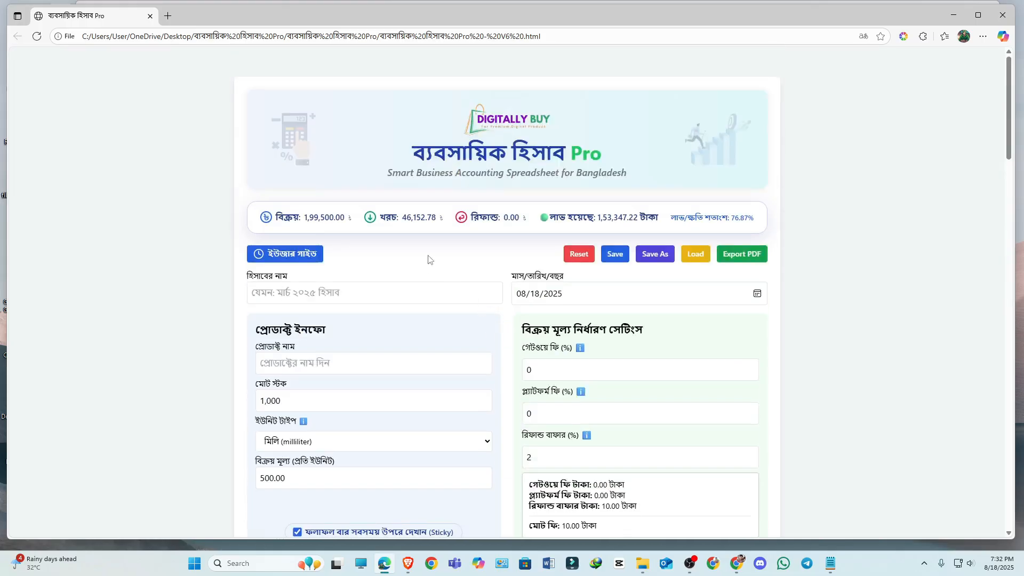
scroll(405, 269, down, 3)
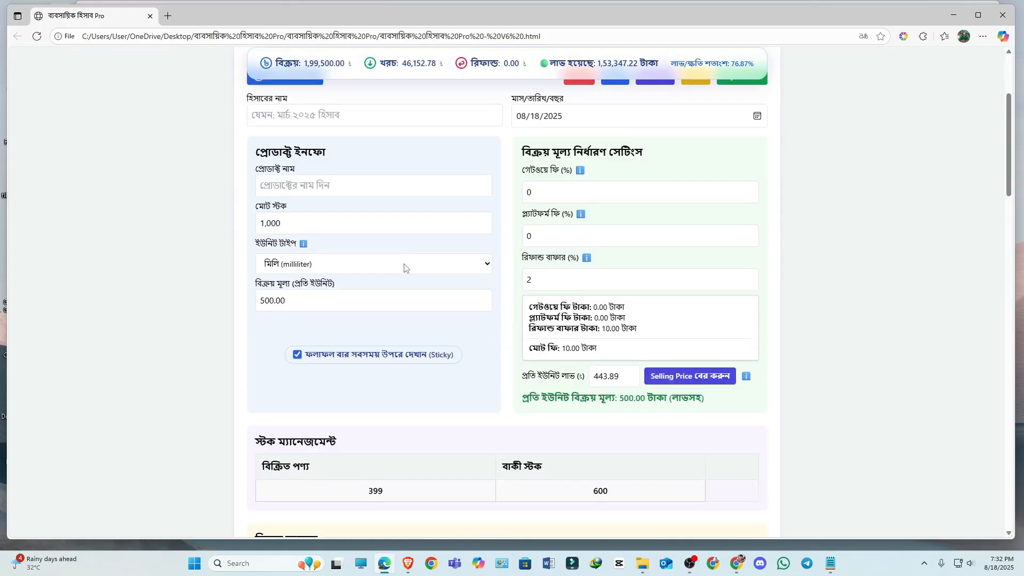
scroll(404, 268, down, 10)
scroll(404, 268, up, 15)
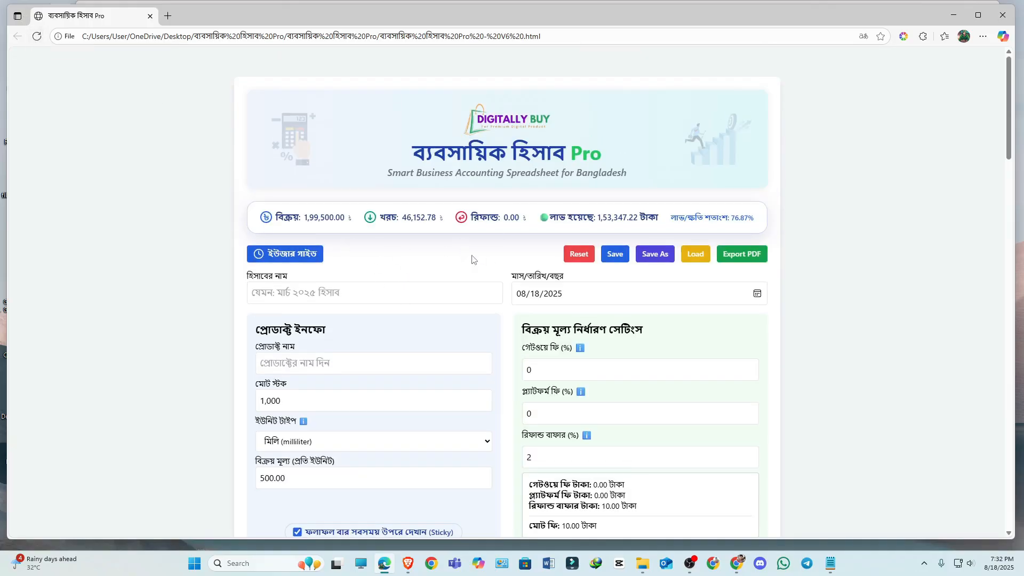
Save the accounting data as tutorial.json in the Downloads folder, replacing the existing file, and dismiss the download list
click(614, 258)
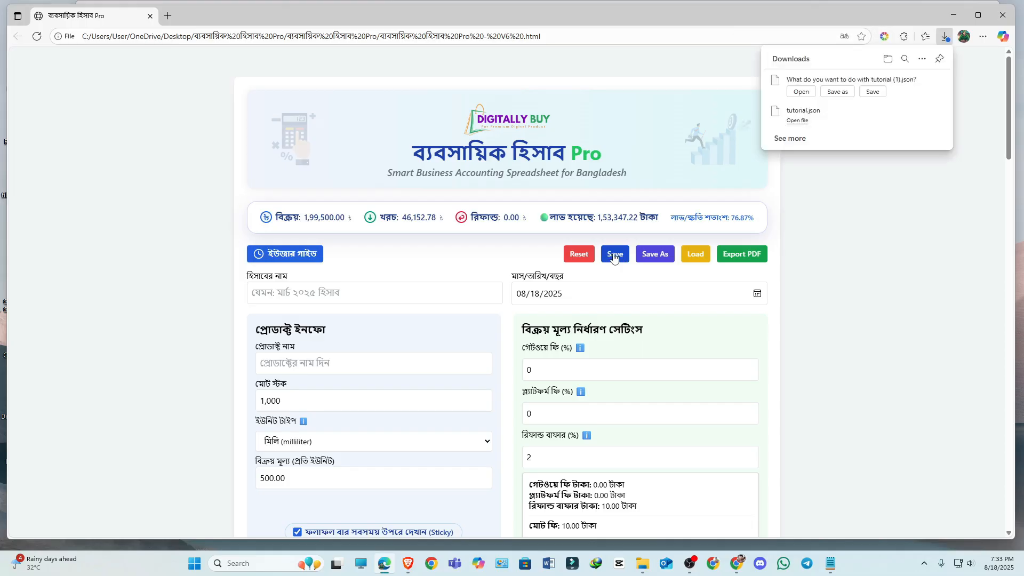
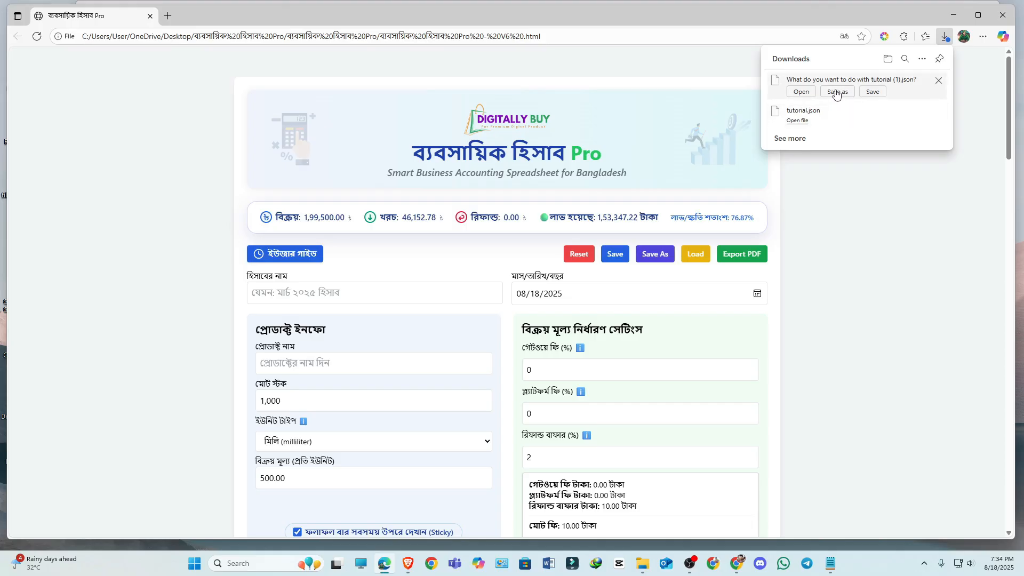
click(836, 91)
scroll(292, 318, down, 4)
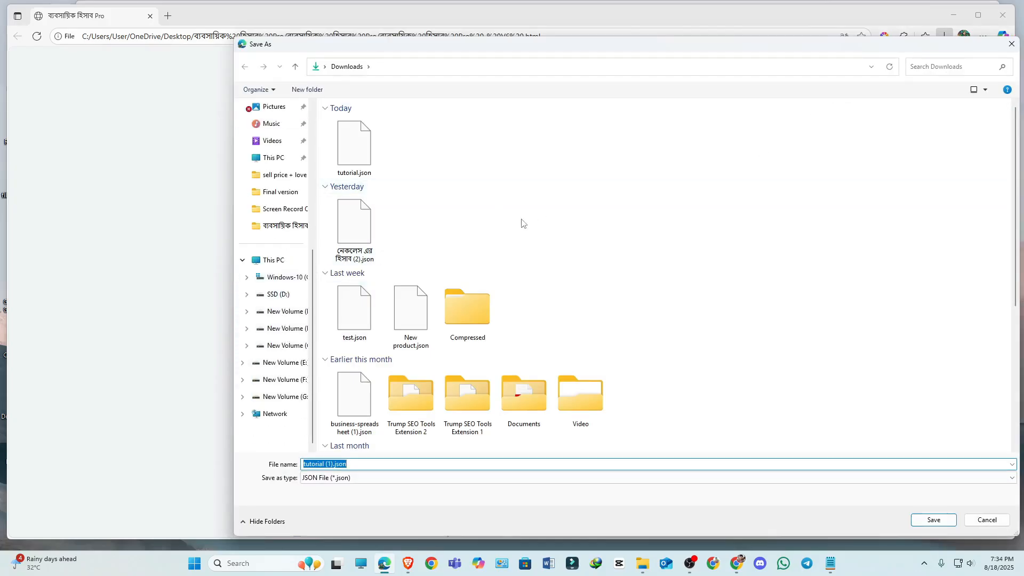
scroll(277, 299, up, 4)
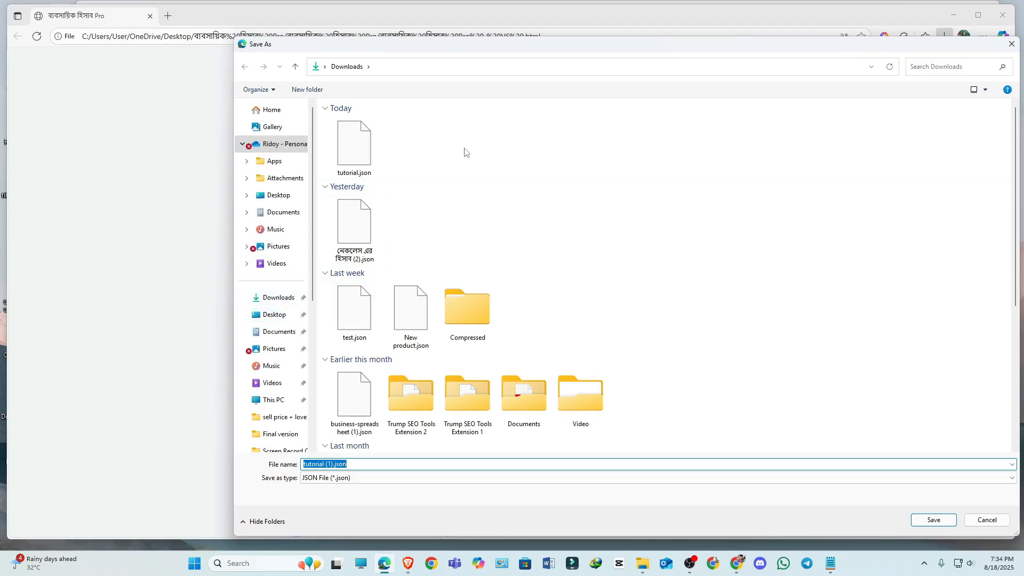
click(354, 152)
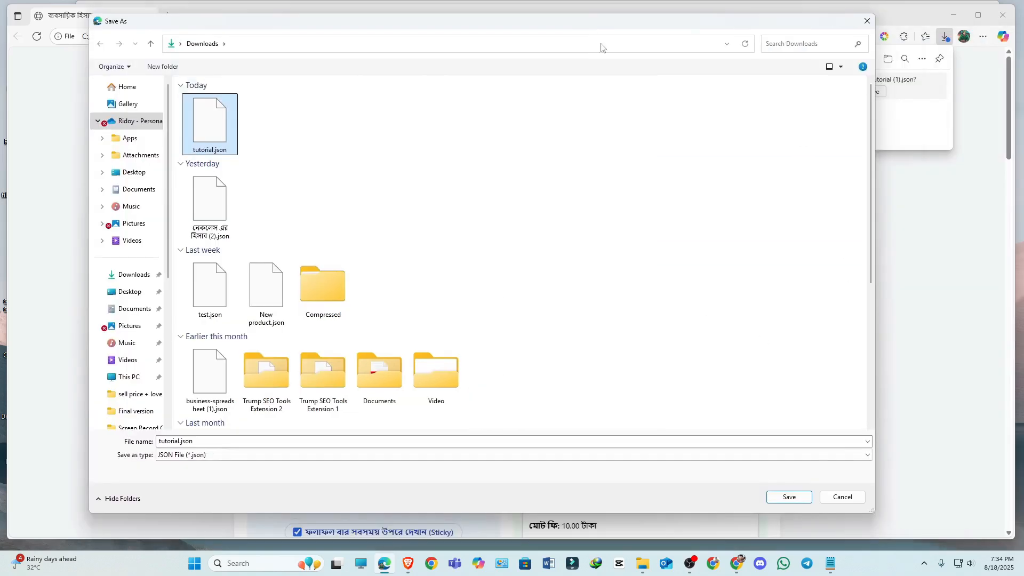
drag(737, 47, 593, 24)
click(790, 497)
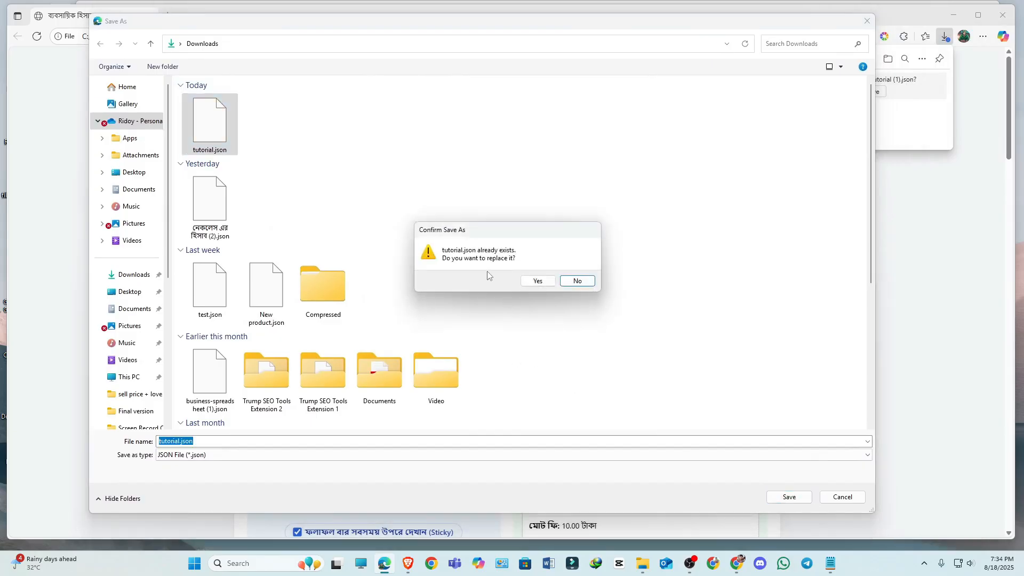
click(537, 283)
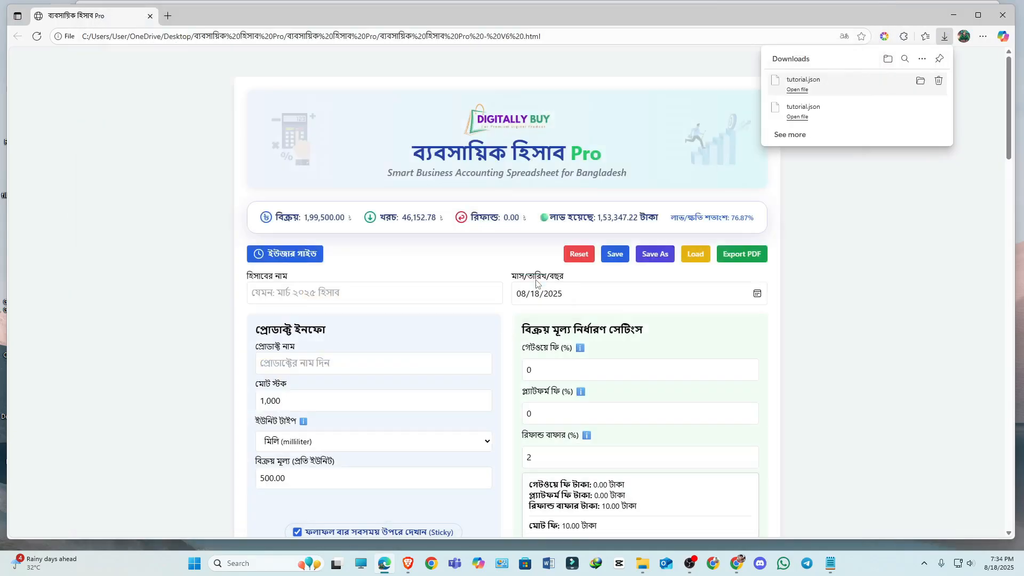
click(898, 209)
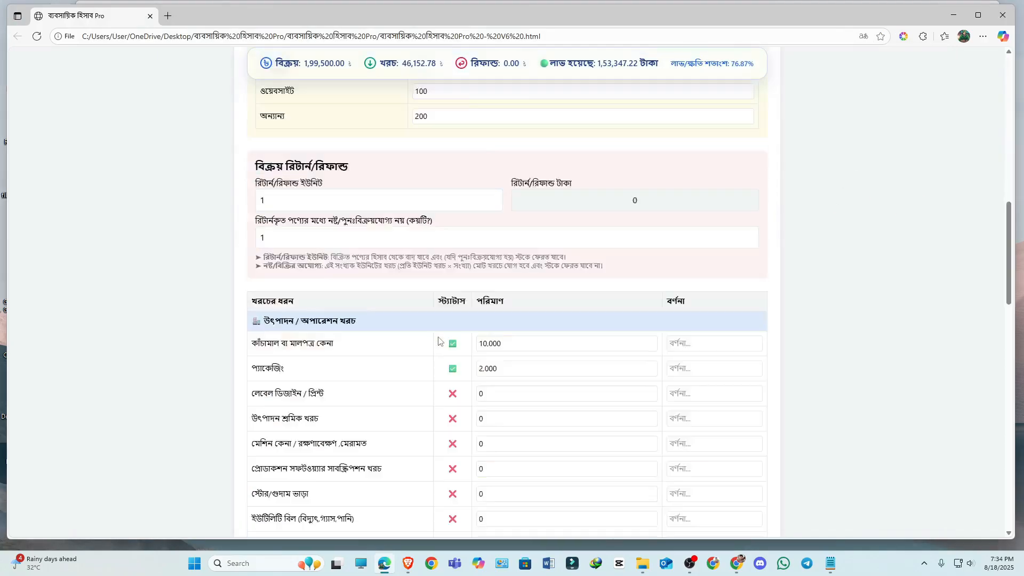
Open the browser's Downloads settings and inspect the folder picker for the download location
scroll(443, 342, down, 15)
scroll(546, 355, up, 15)
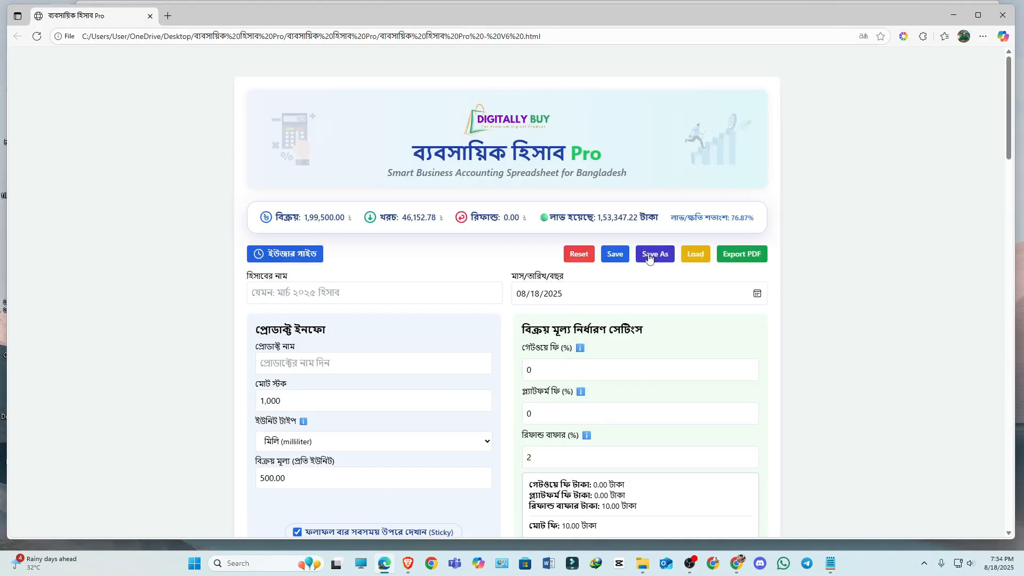
click(984, 38)
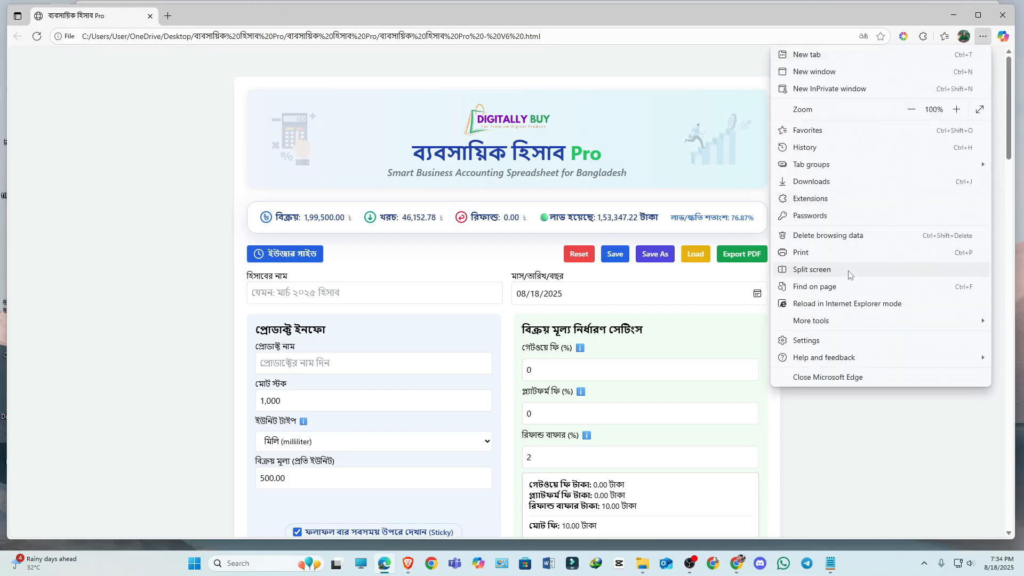
click(824, 341)
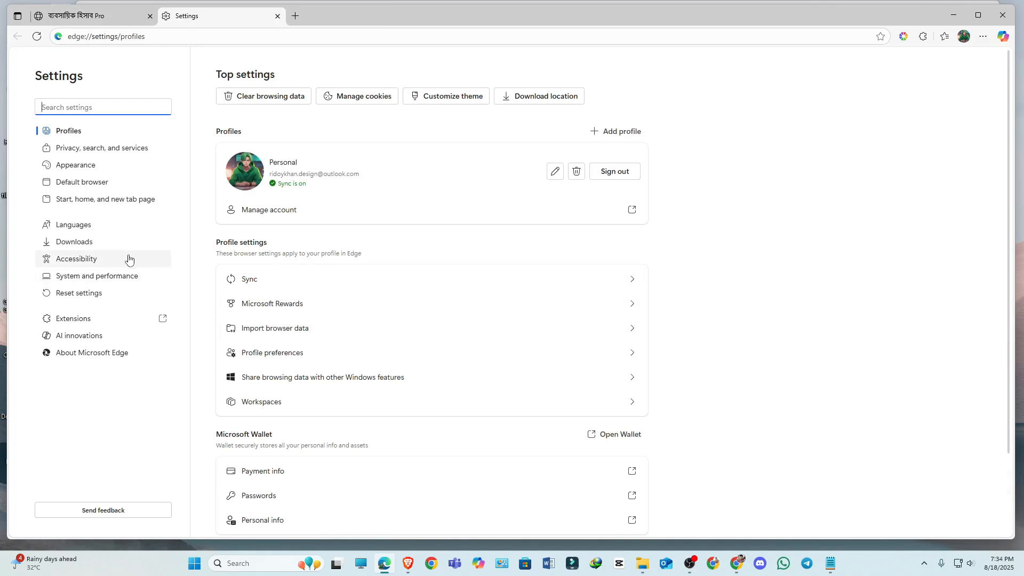
click(87, 248)
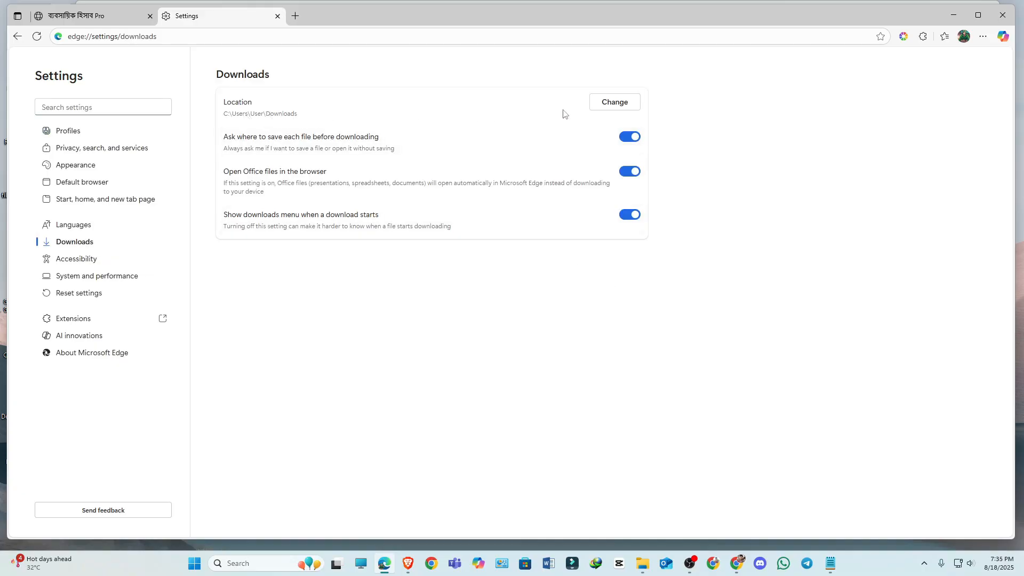
click(614, 105)
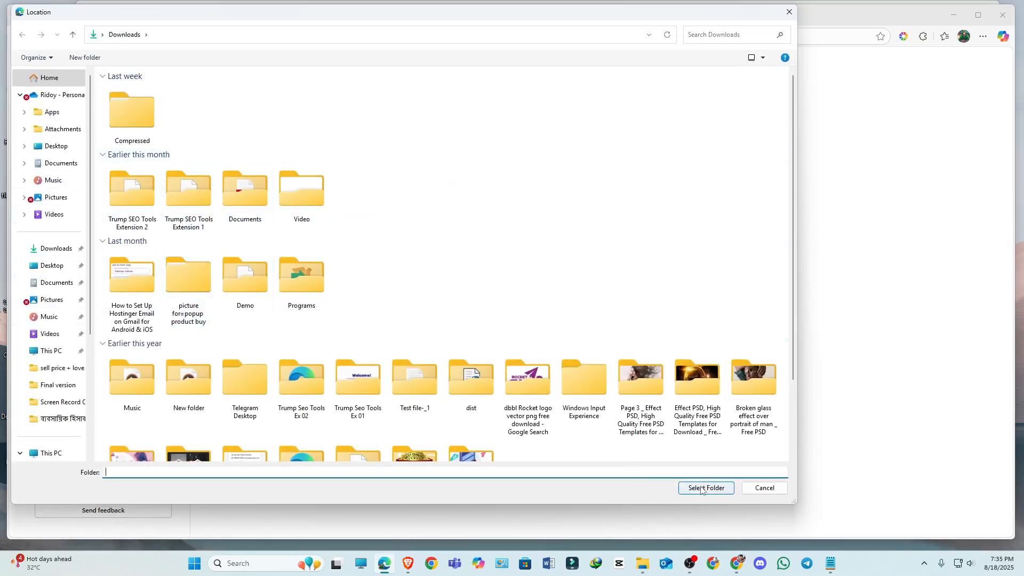
click(788, 11)
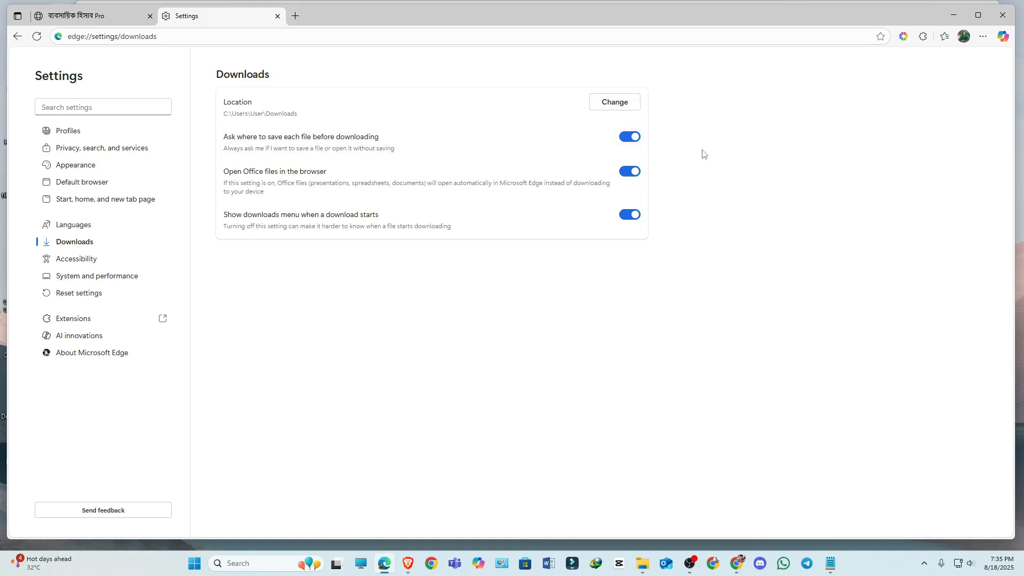
Switch "Ask where to save each file before downloading" and "Open Office files in the browser" off and back on, and close the settings
click(629, 136)
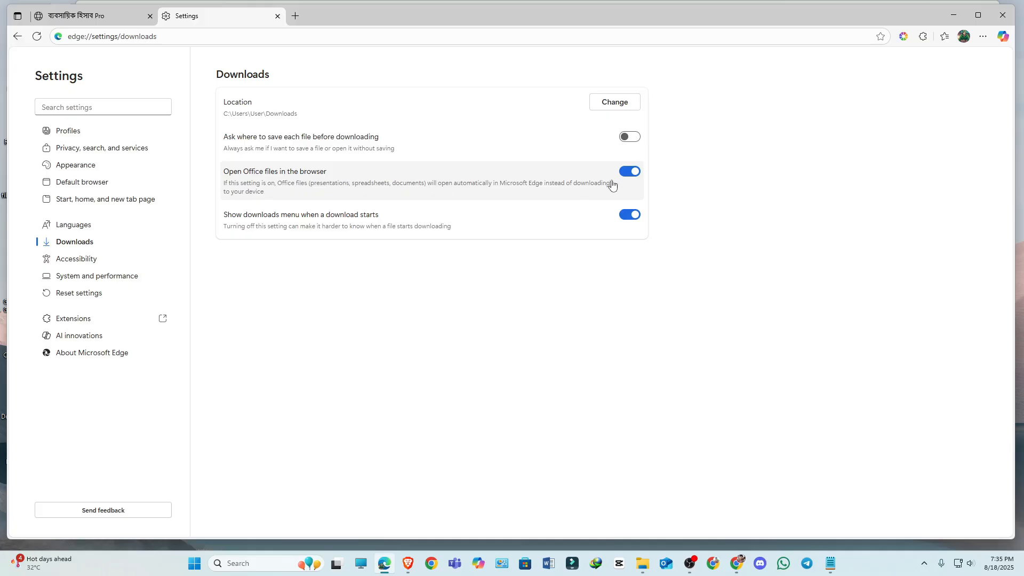
click(634, 173)
click(634, 173)
click(628, 137)
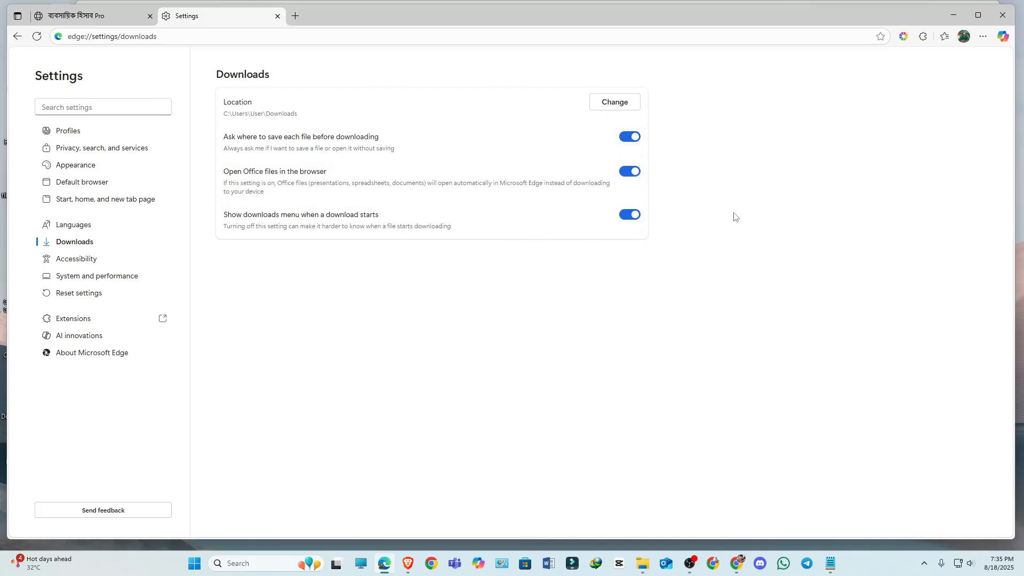
click(277, 16)
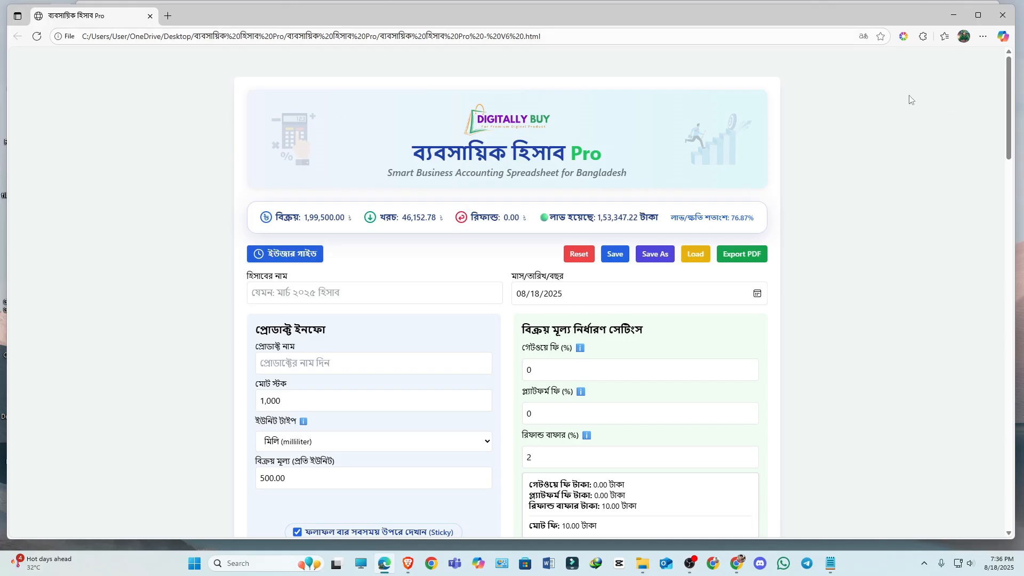
click(983, 37)
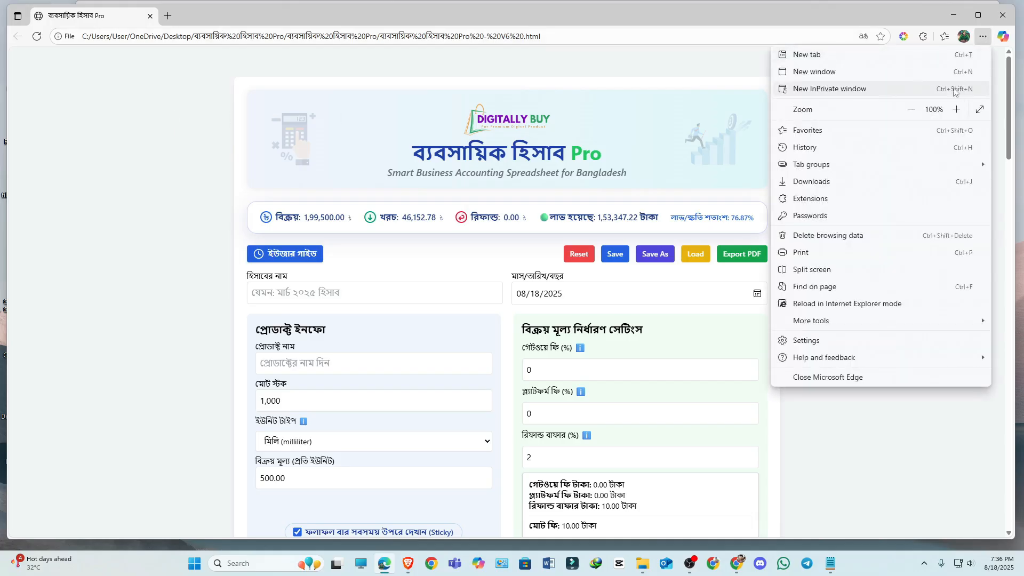
click(693, 70)
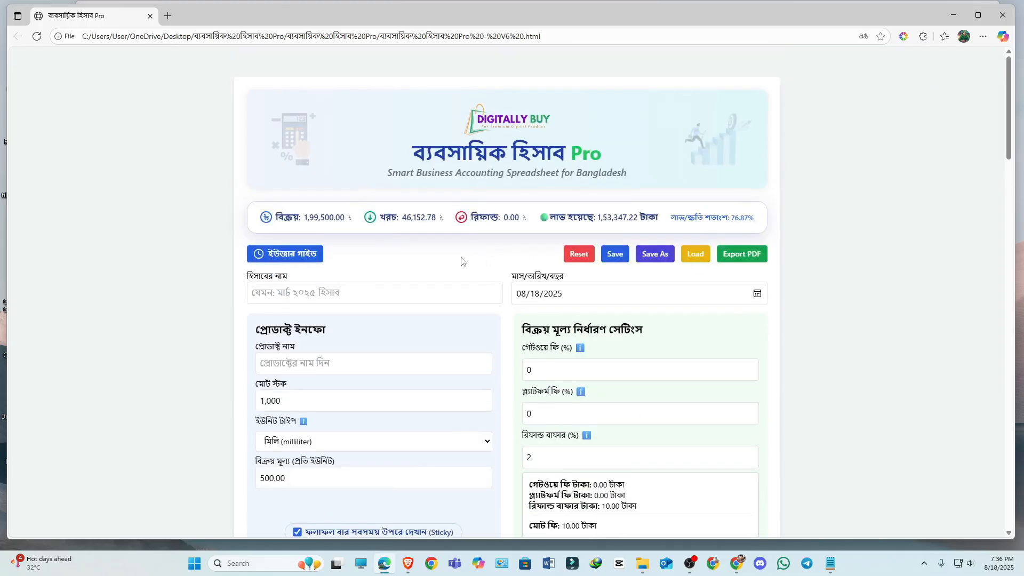
Review the sheet's product info, selling price, stock, sales channel, return/refund and expense sections
scroll(459, 261, down, 3)
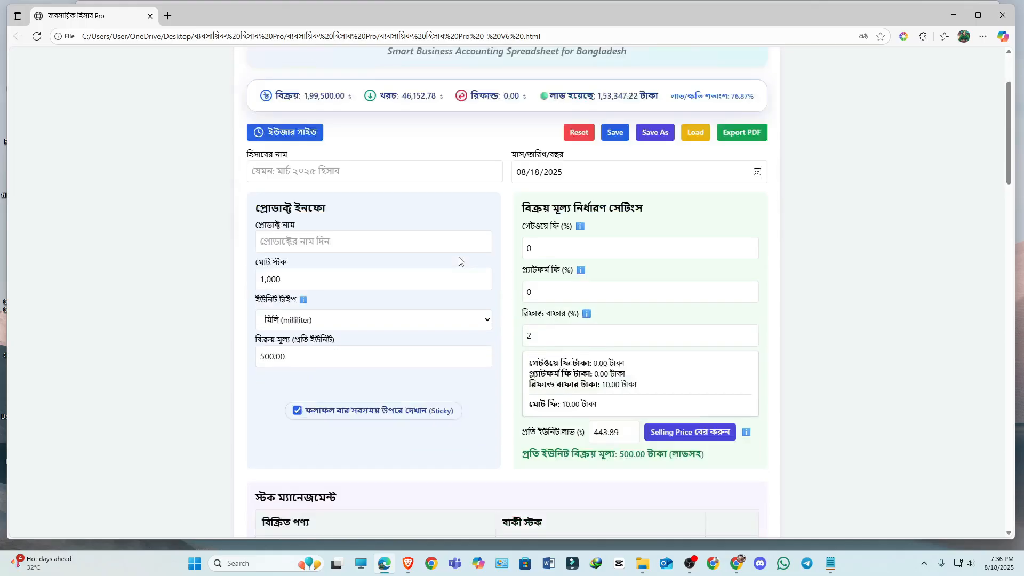
scroll(460, 261, up, 3)
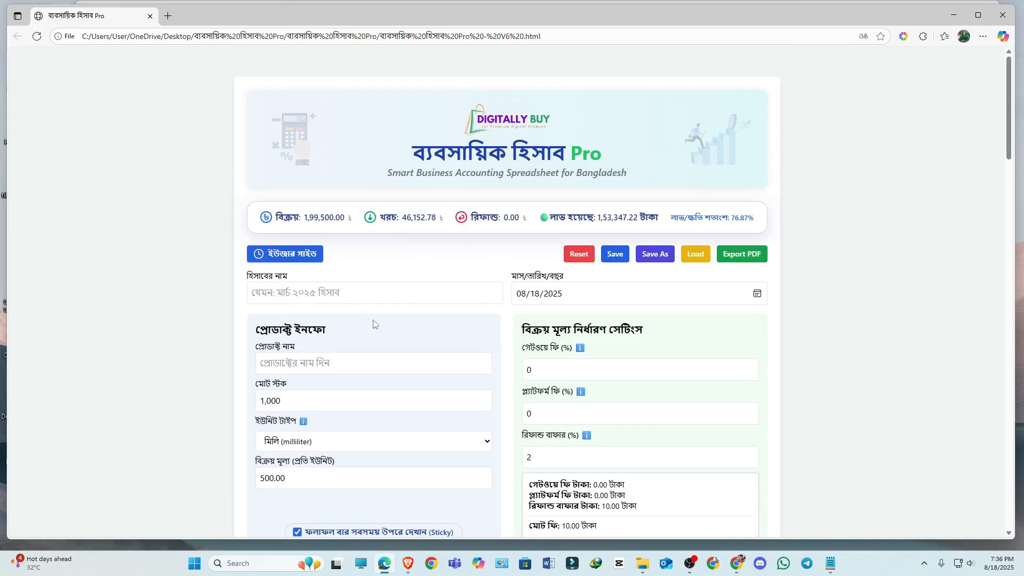
scroll(440, 371, down, 6)
scroll(480, 371, down, 6)
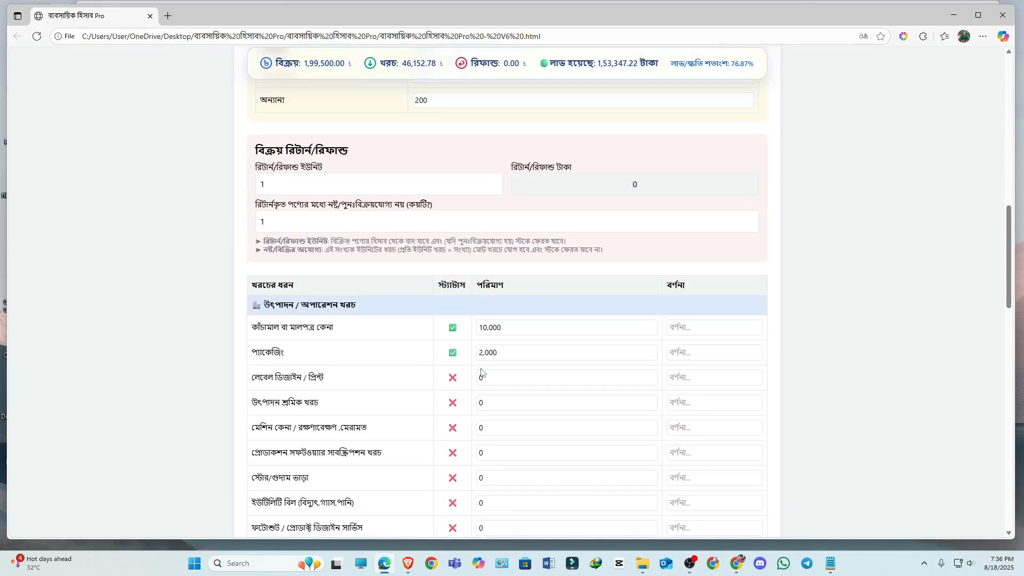
scroll(480, 371, up, 12)
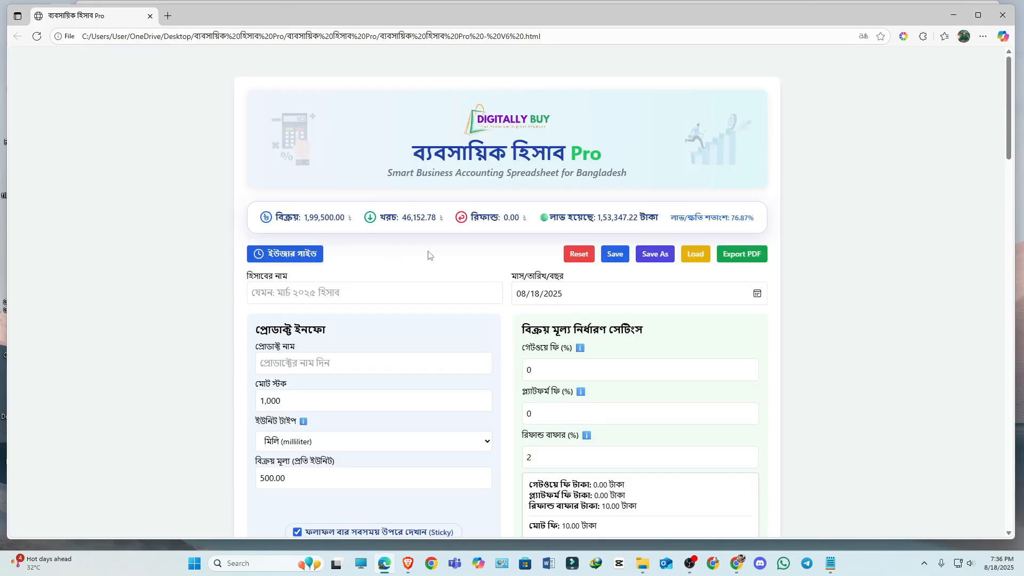
scroll(425, 283, down, 6)
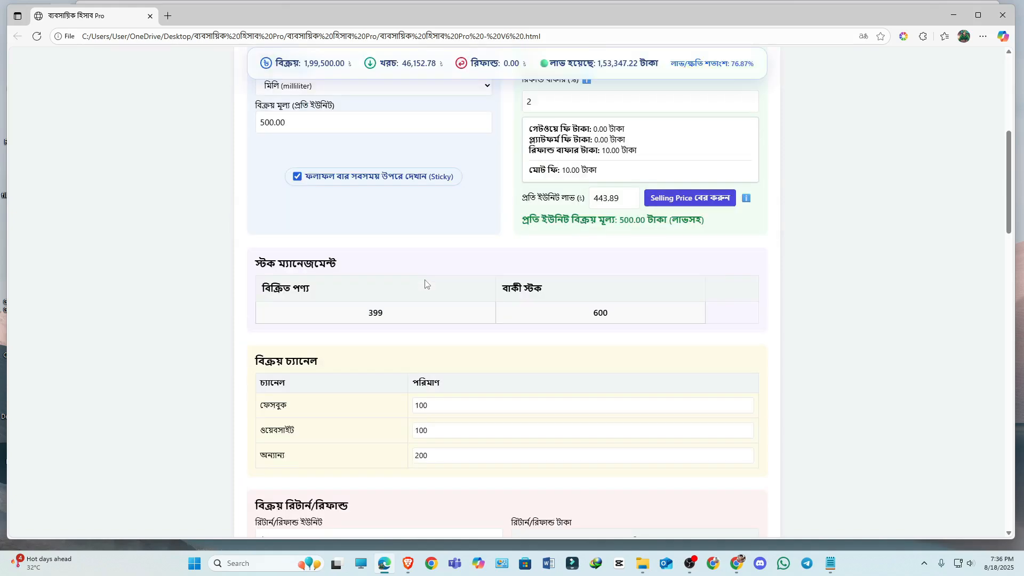
scroll(425, 283, down, 6)
scroll(480, 347, up, 12)
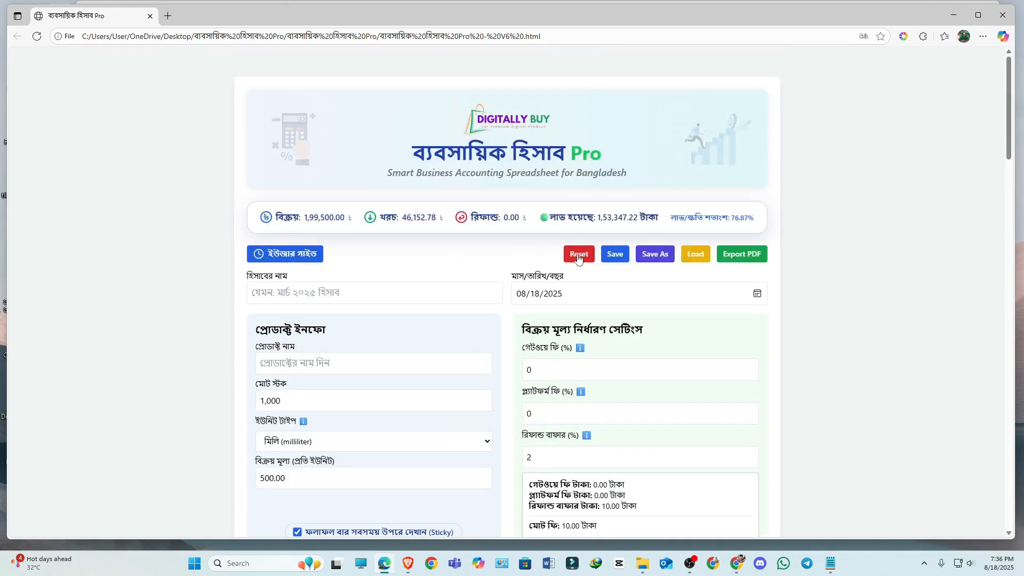
scroll(452, 359, down, 8)
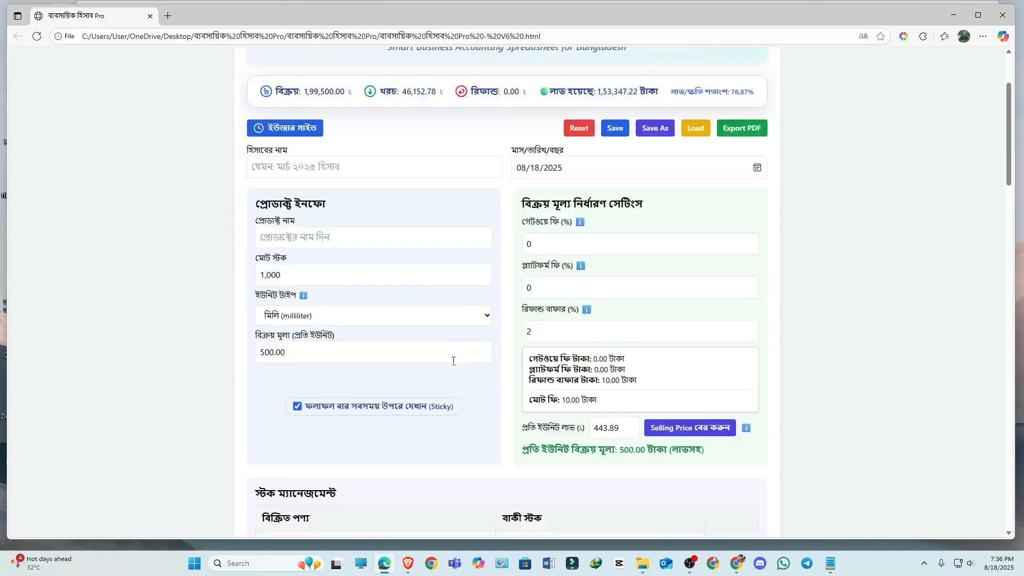
scroll(453, 365, up, 10)
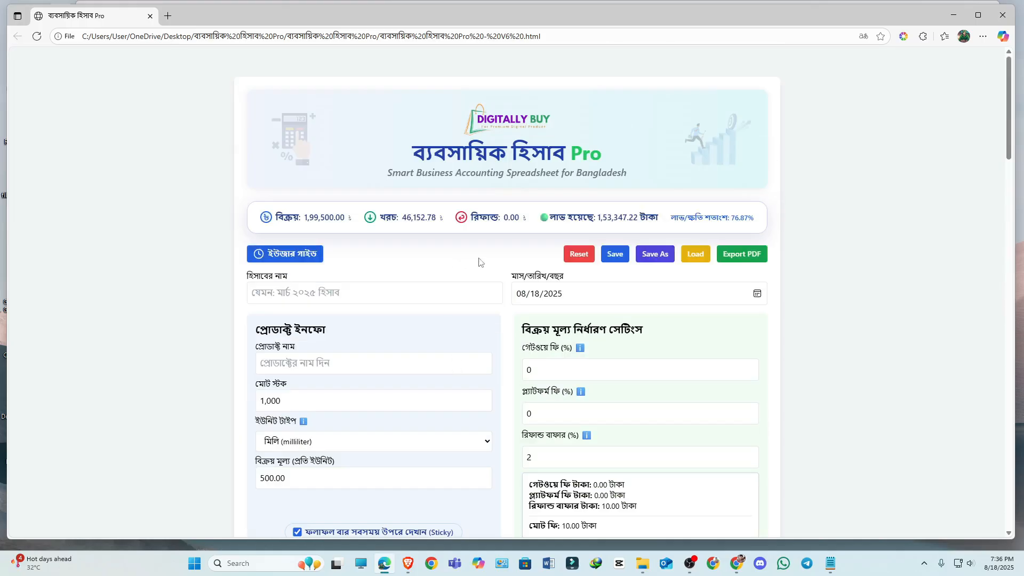
Reset all the sheet's data and inspect the sales, expense and refund totals in the final summary and the results bar
click(575, 256)
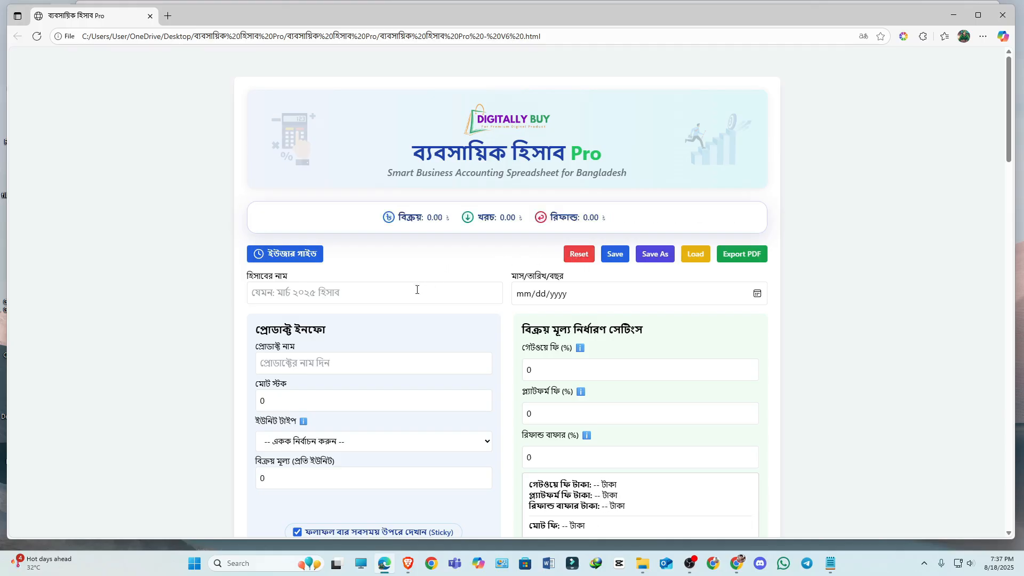
scroll(410, 262, down, 20)
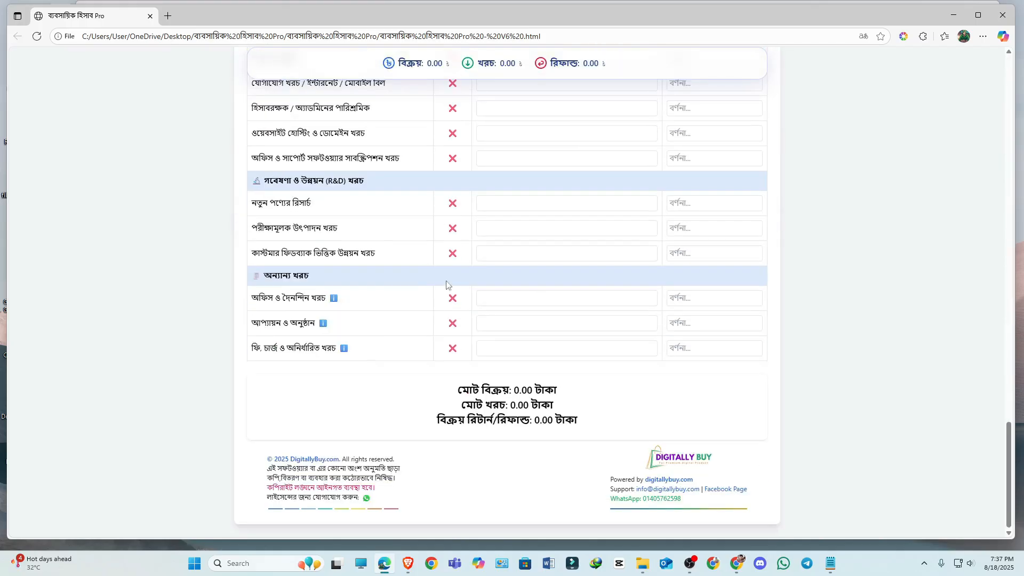
scroll(466, 316, up, 20)
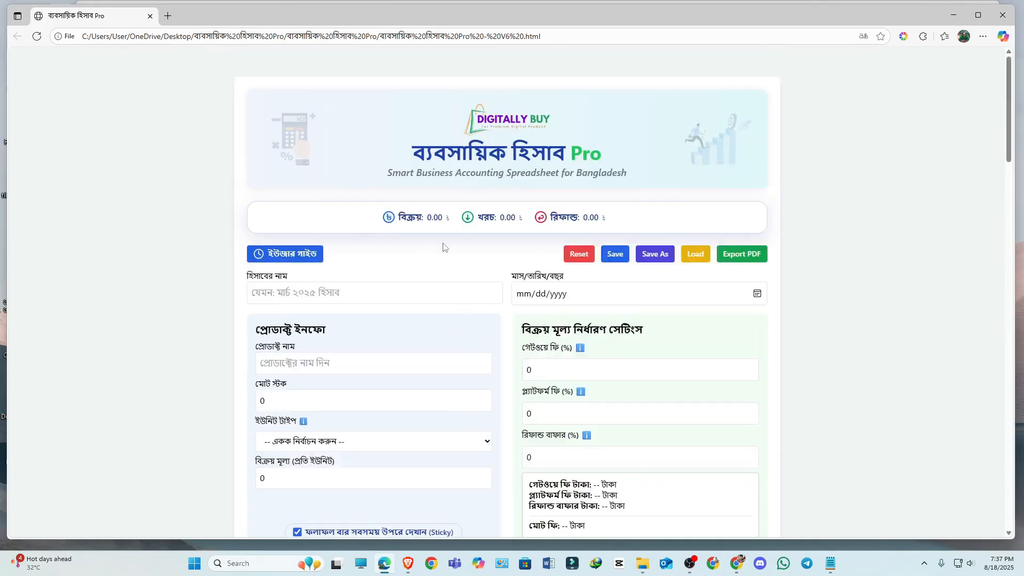
scroll(461, 251, down, 20)
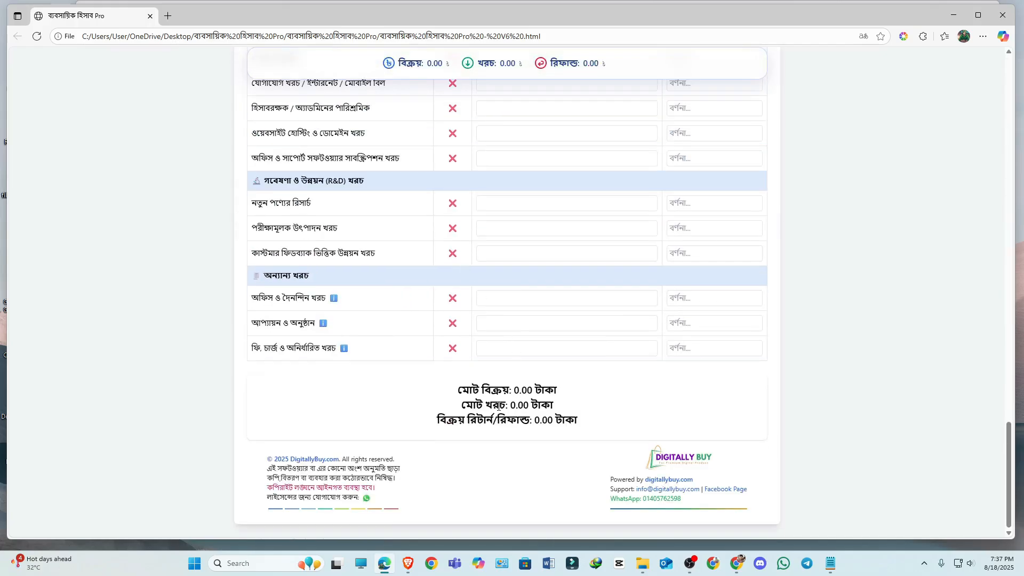
drag(447, 388, 586, 426)
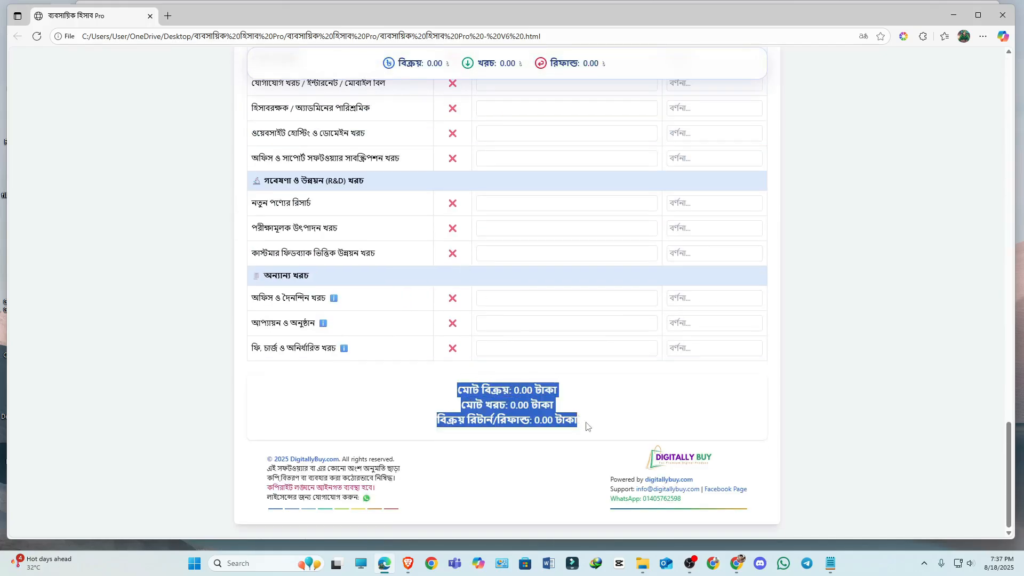
click(502, 380)
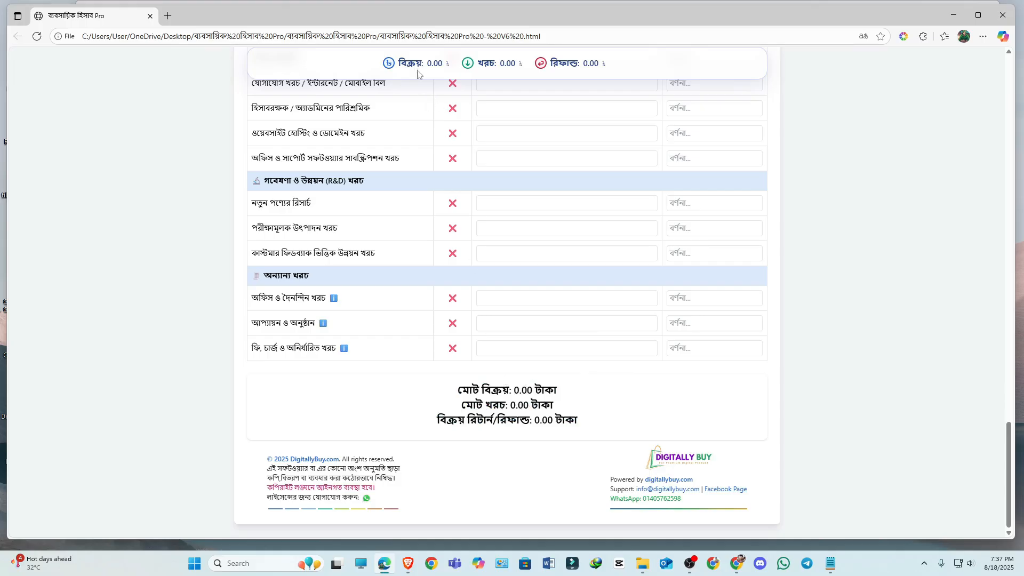
drag(371, 63, 625, 64)
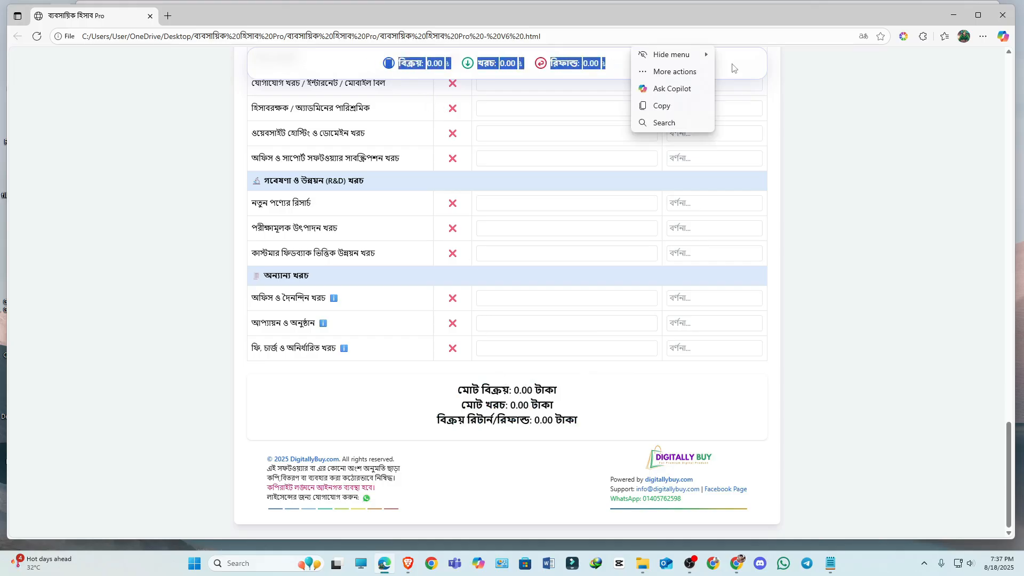
click(542, 100)
scroll(443, 213, up, 20)
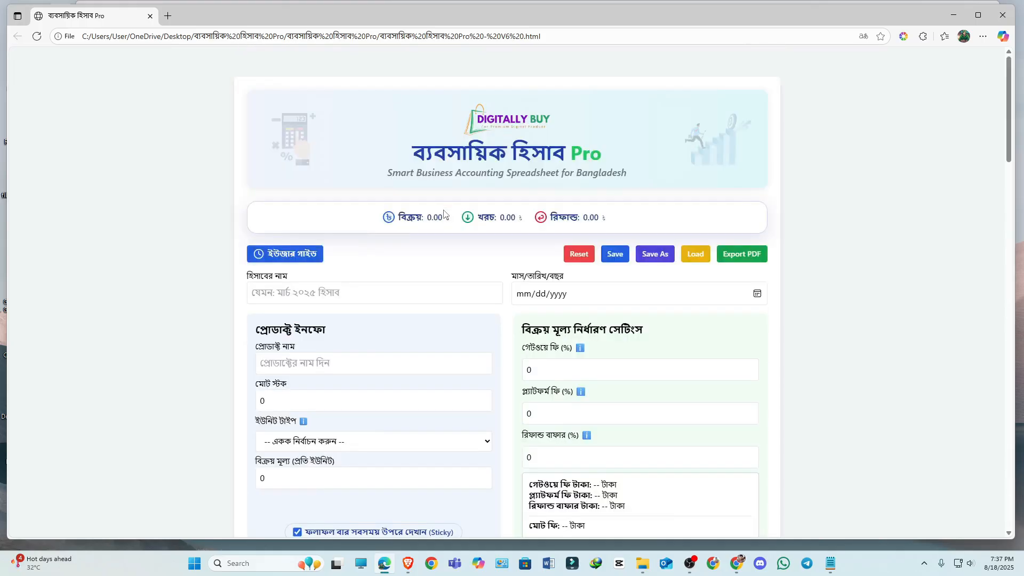
Turn off the Sticky option that keeps the results bar always on top
scroll(443, 214, down, 3)
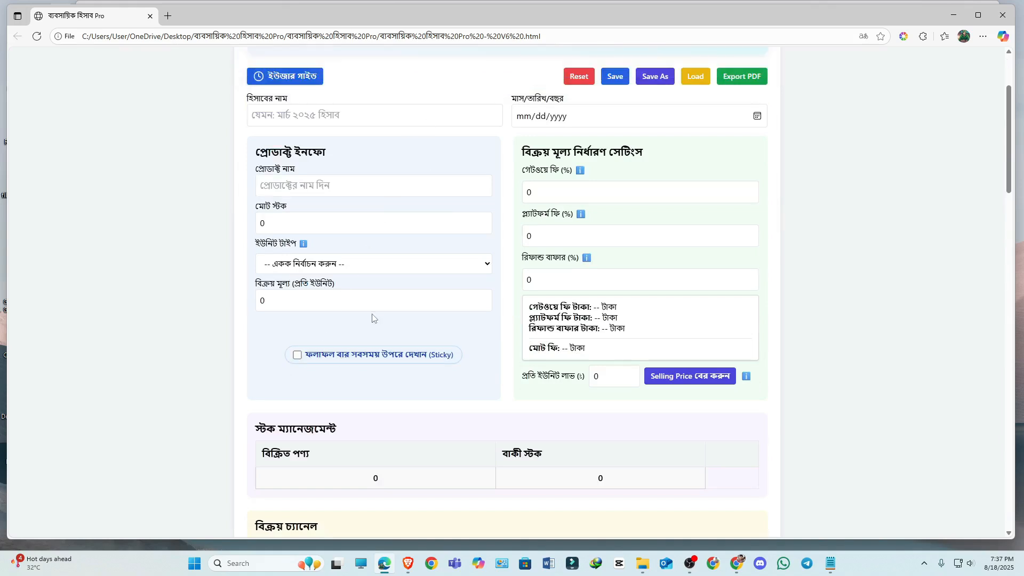
scroll(381, 365, up, 1)
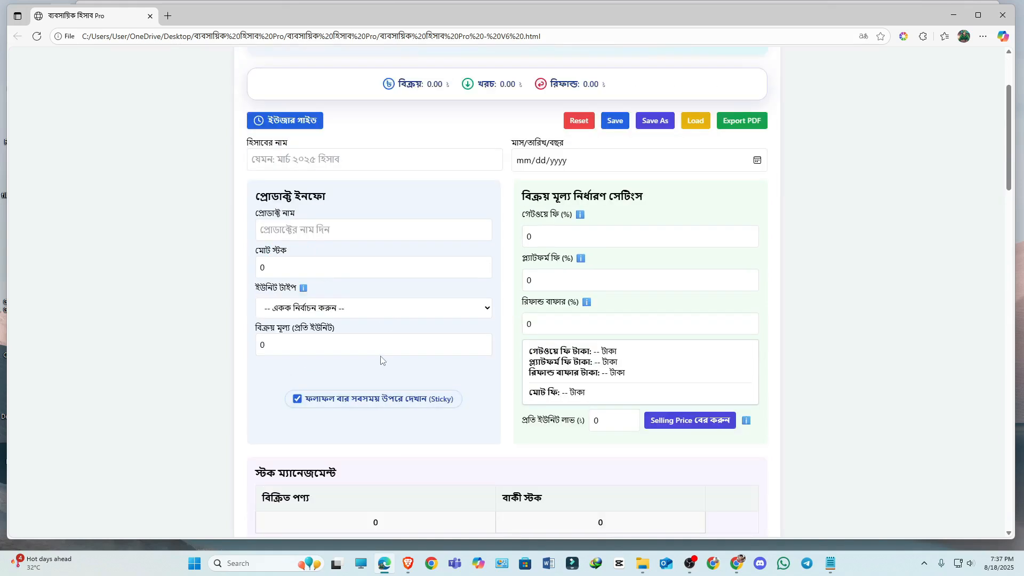
click(382, 398)
scroll(533, 212, up, 3)
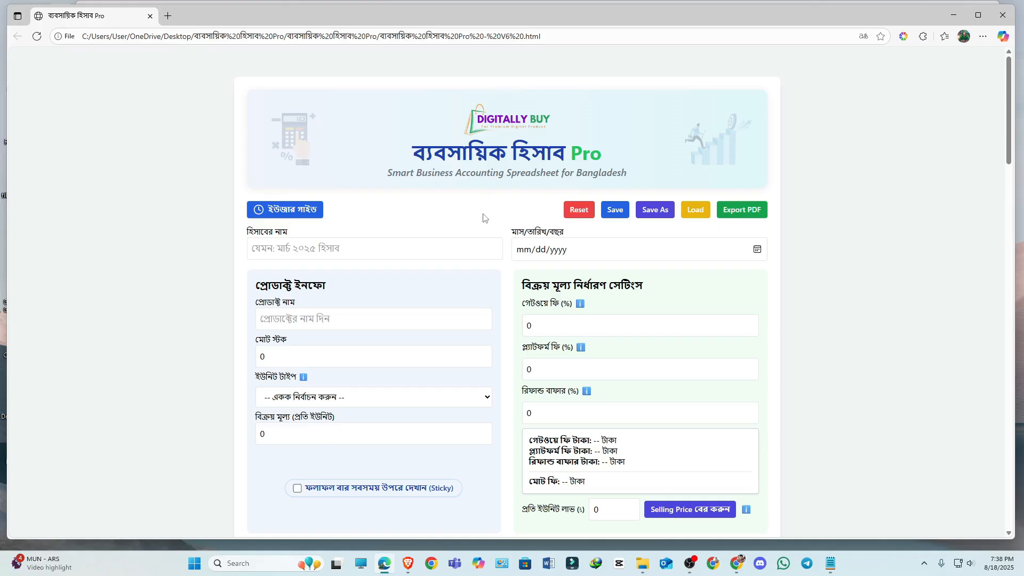
Load the saved accounting file নেকলেস এর হিসাব (2).json from the Downloads folder and acknowledge the load message
click(695, 212)
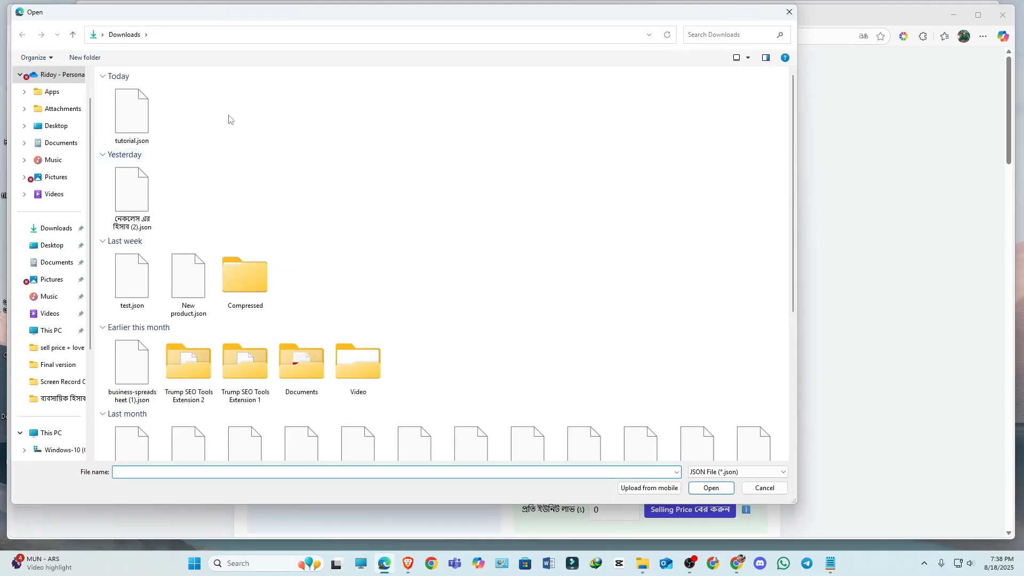
click(140, 120)
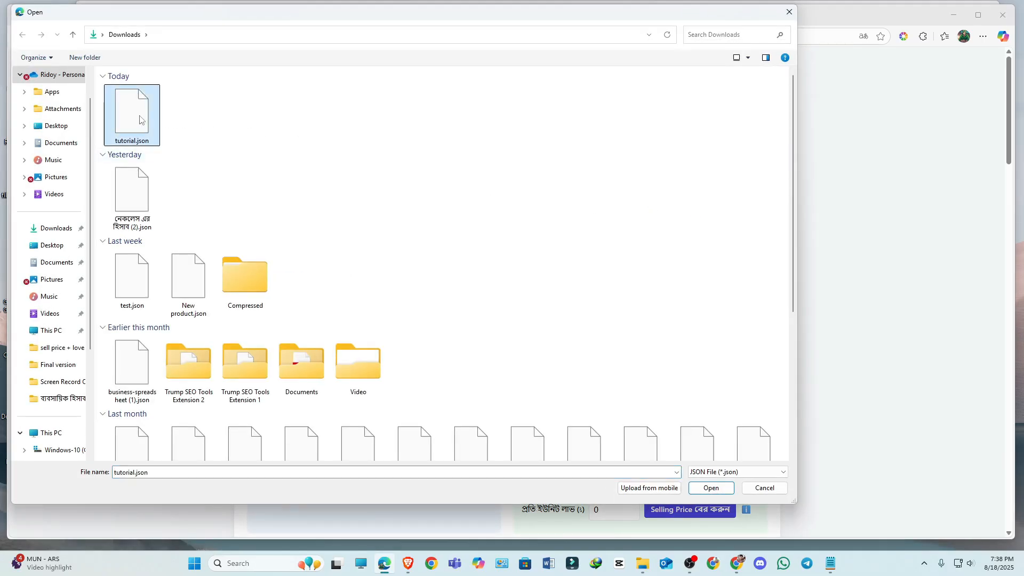
click(280, 117)
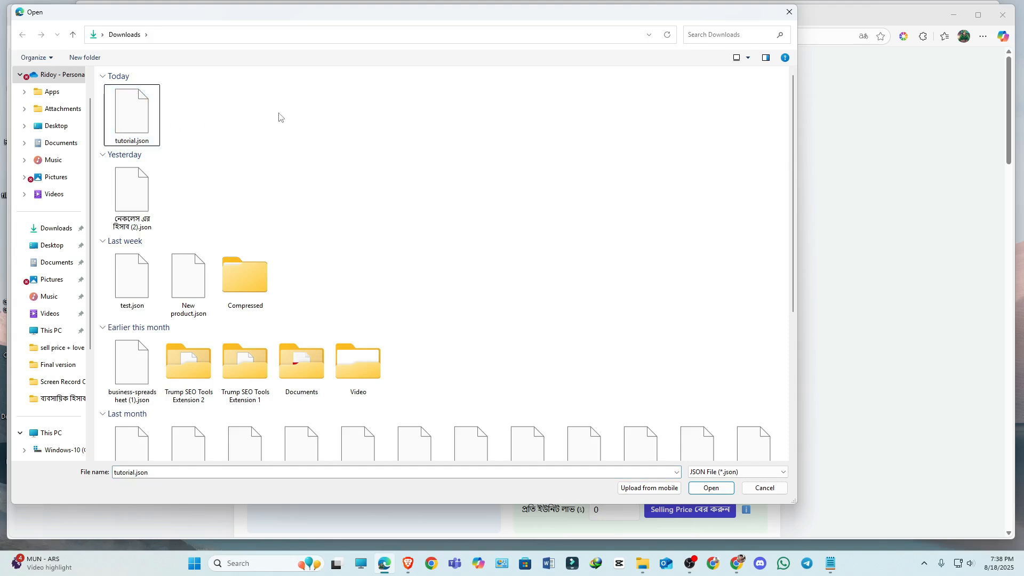
click(134, 213)
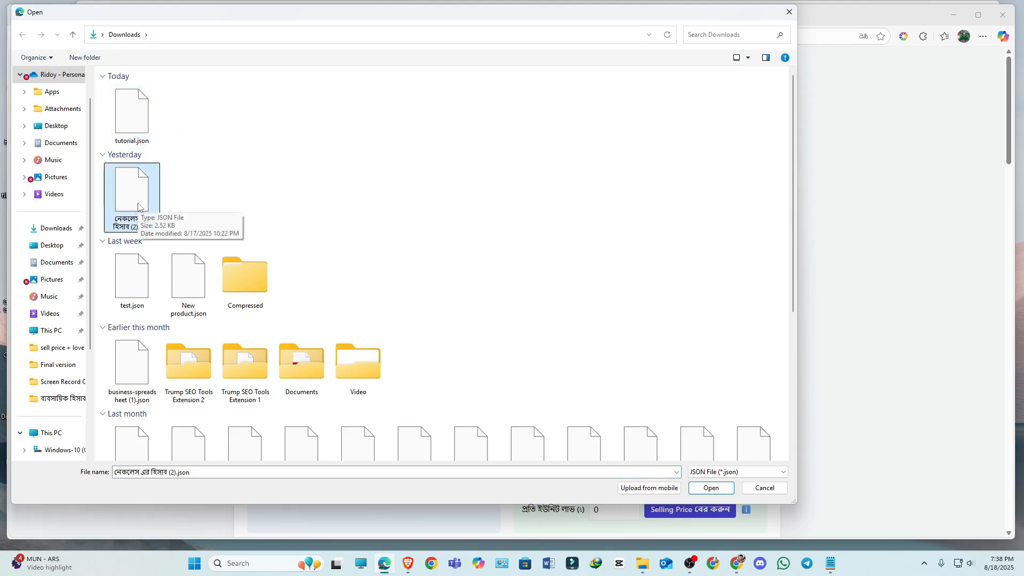
click(711, 488)
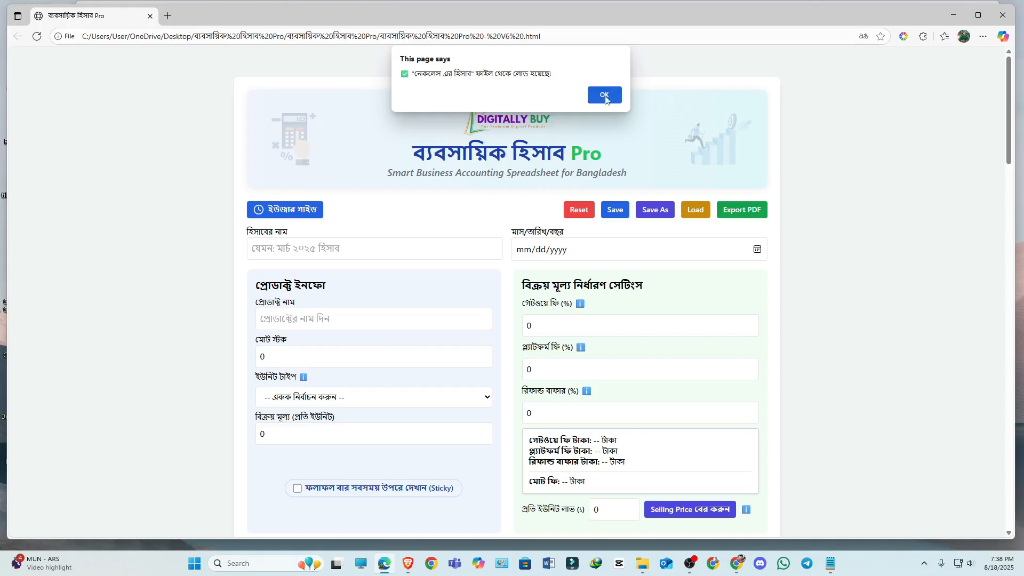
click(604, 96)
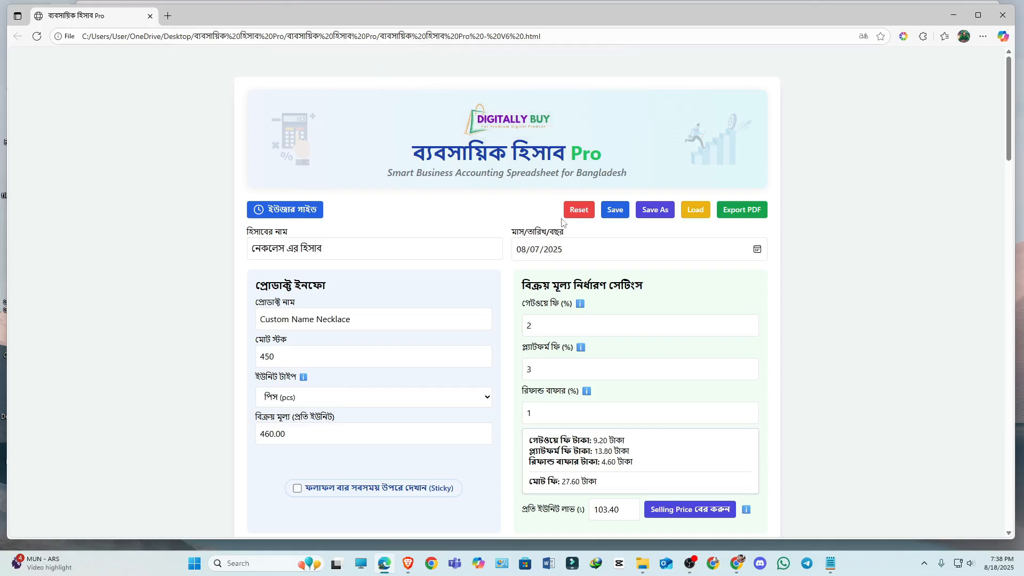
Look through the loaded sheet's product info, stock, sales channel, return/refund and expense sections
scroll(400, 254, down, 15)
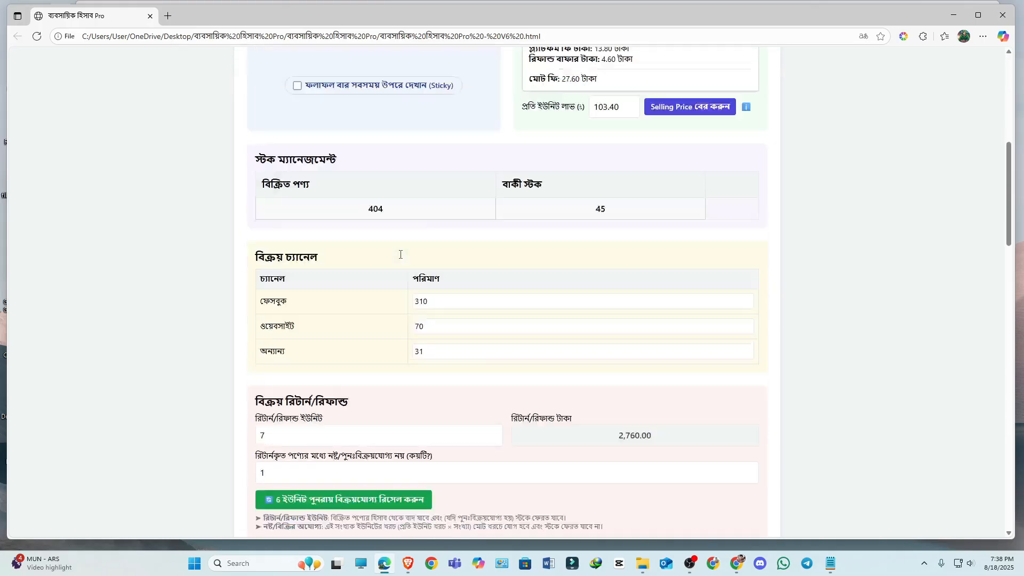
scroll(400, 255, down, 4)
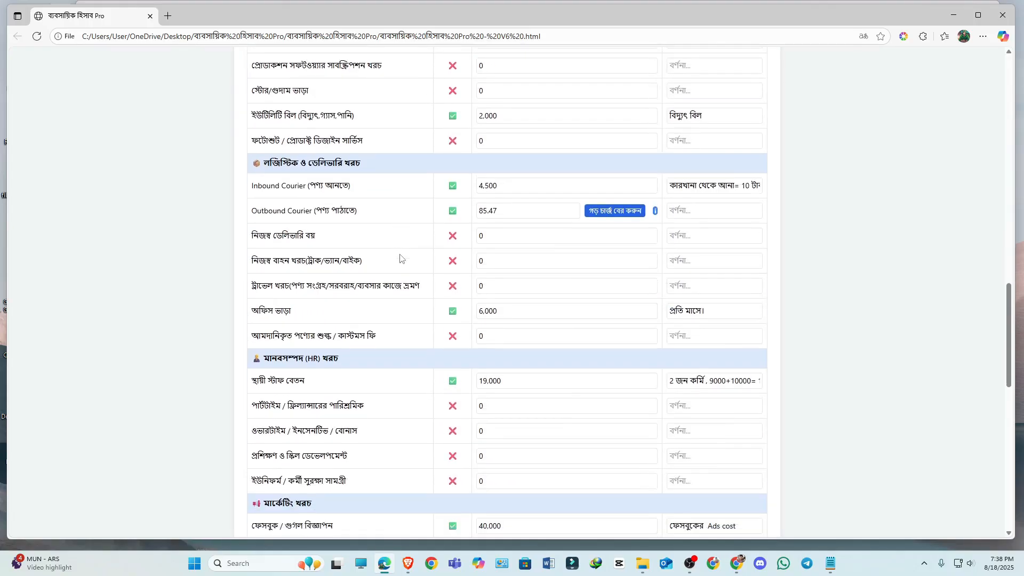
scroll(400, 254, up, 20)
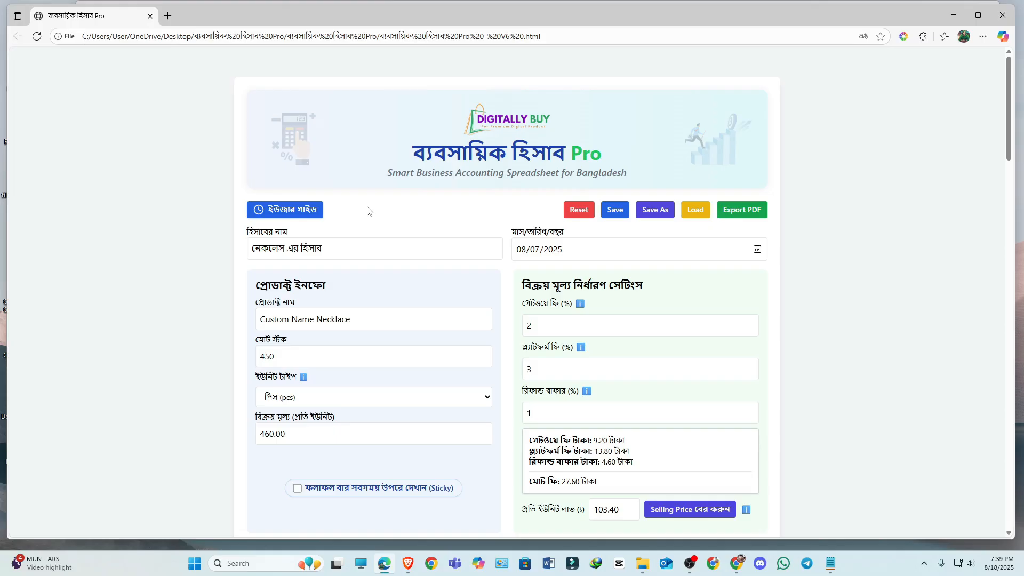
scroll(367, 210, down, 4)
scroll(366, 211, up, 4)
scroll(308, 232, down, 3)
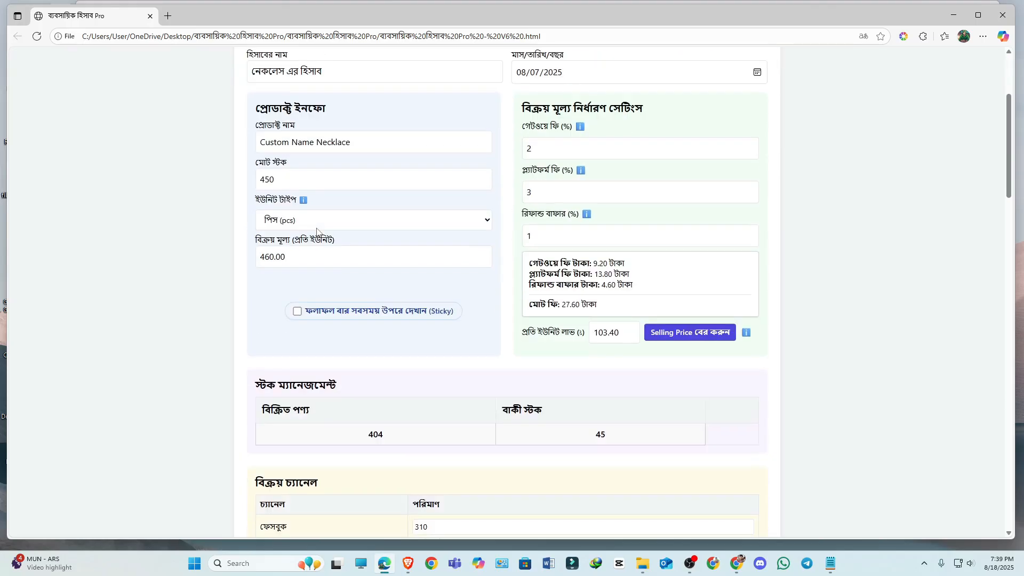
scroll(317, 230, up, 3)
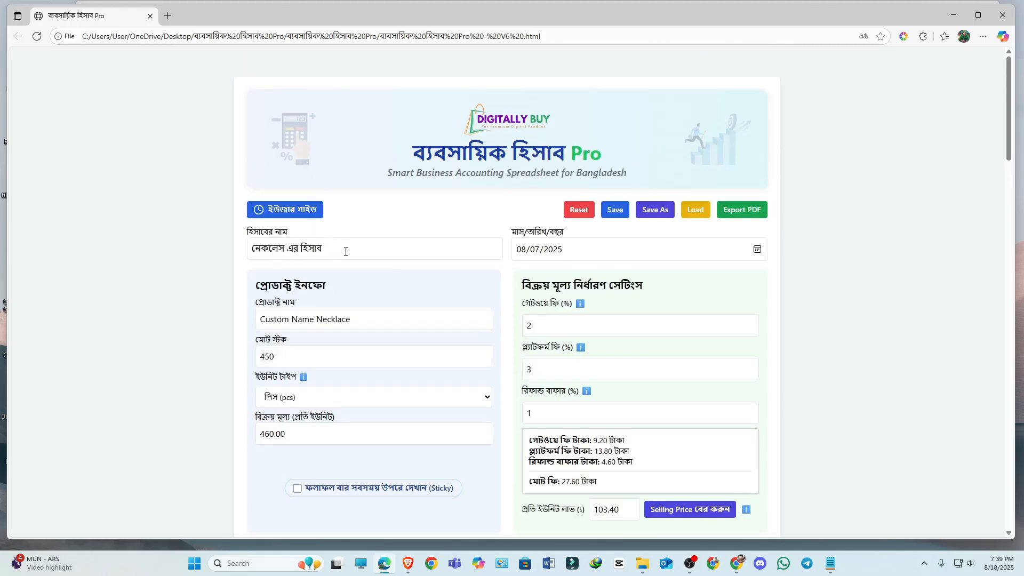
Examine the loaded account name and product name, and check the unit type options, keeping পিস (pcs)
drag(346, 252, 250, 251)
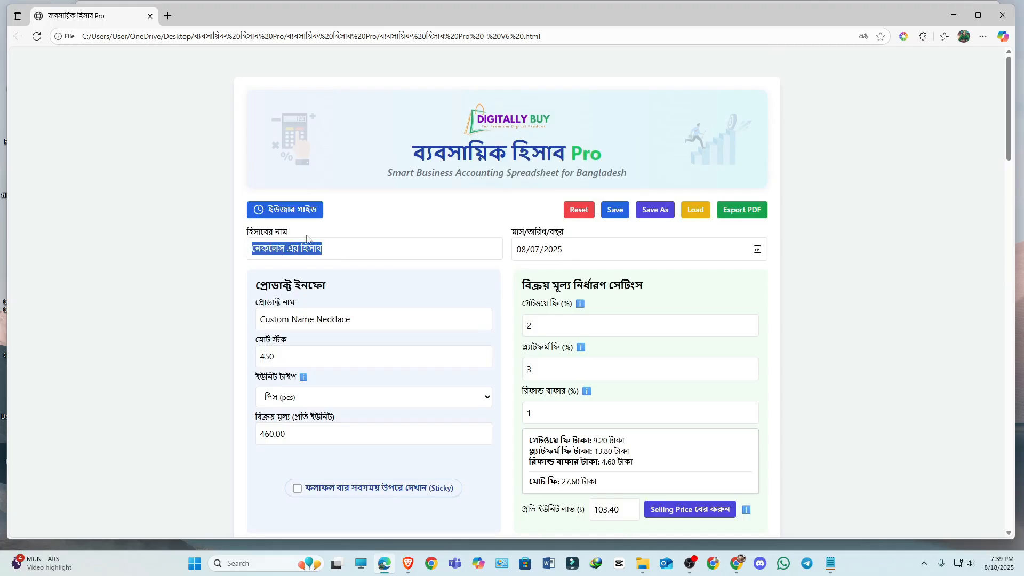
click(381, 226)
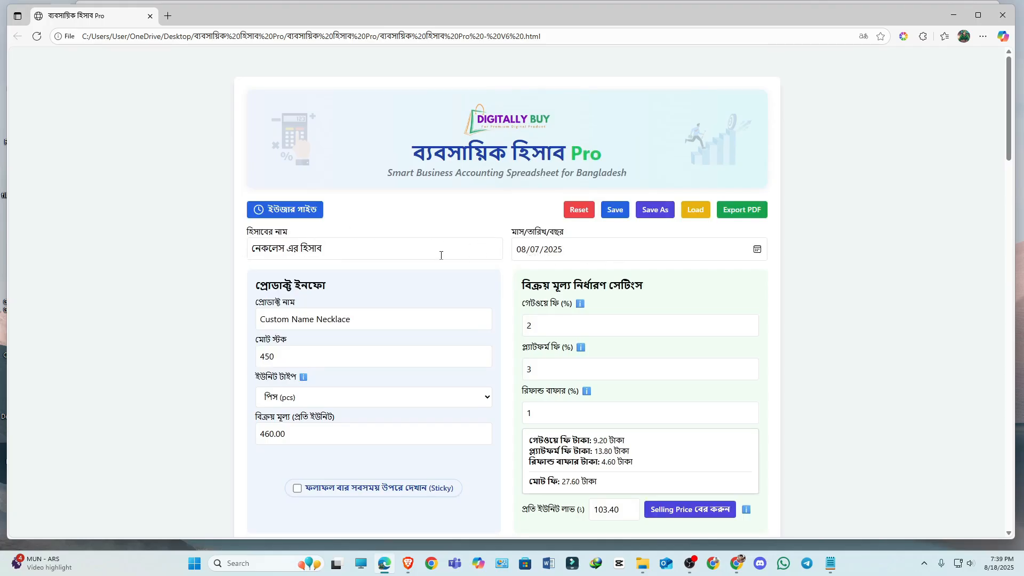
scroll(536, 77, down, 3)
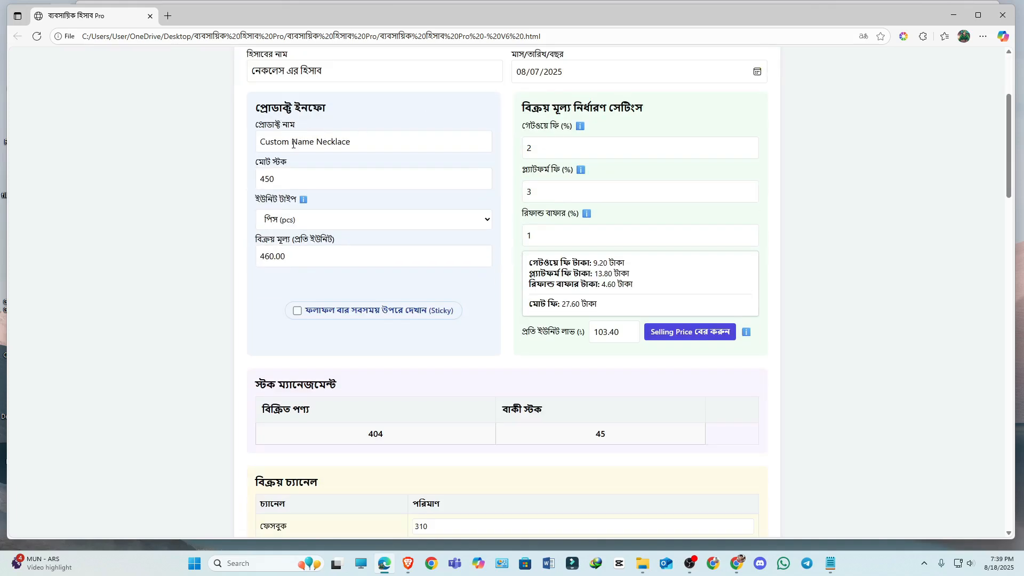
triple_click(364, 141)
click(407, 111)
click(487, 221)
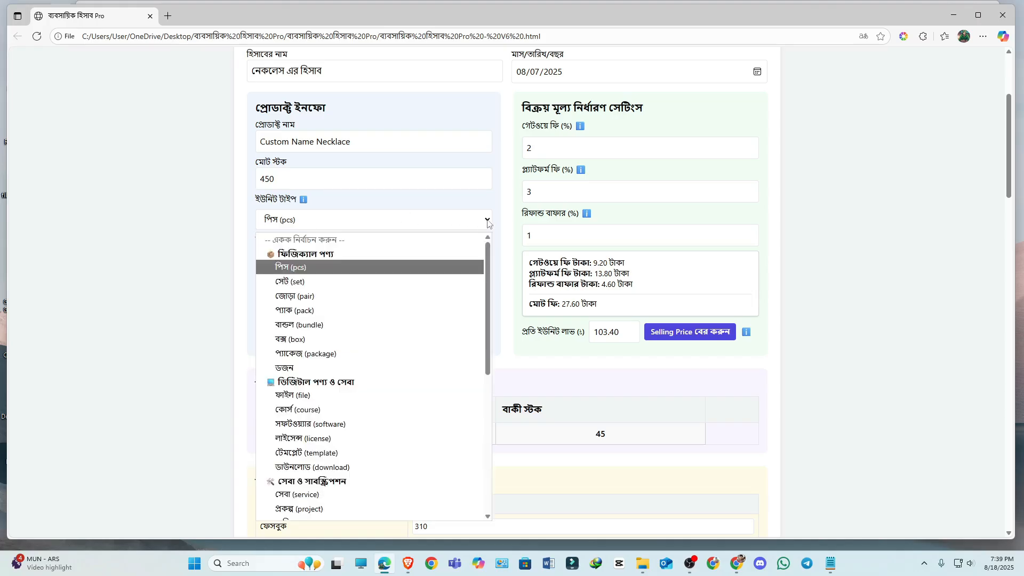
click(309, 270)
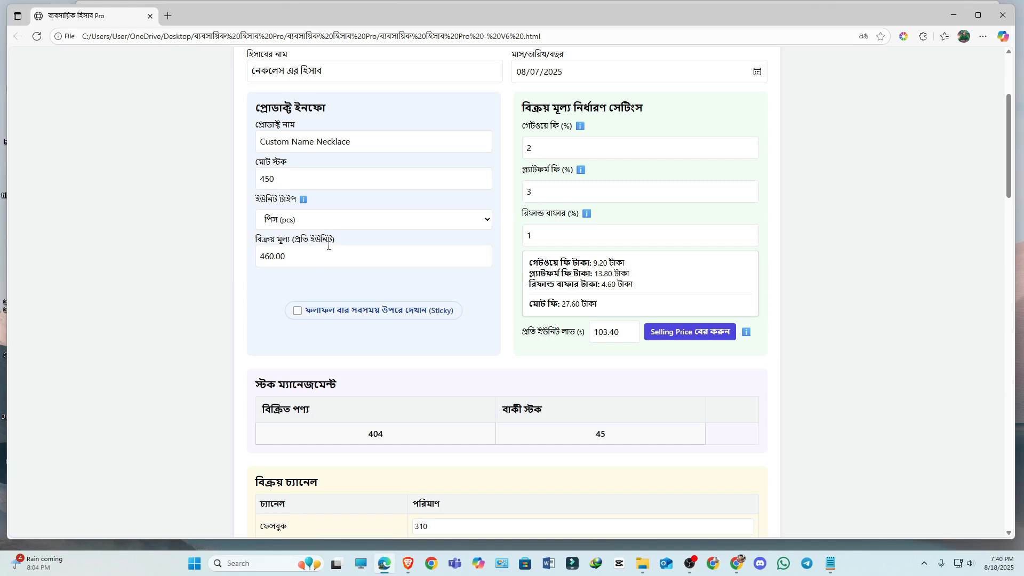
Read the explanations of the gateway fee, platform fee and refund buffer, and examine their calculated amounts and the total fee
scroll(343, 267, down, 3)
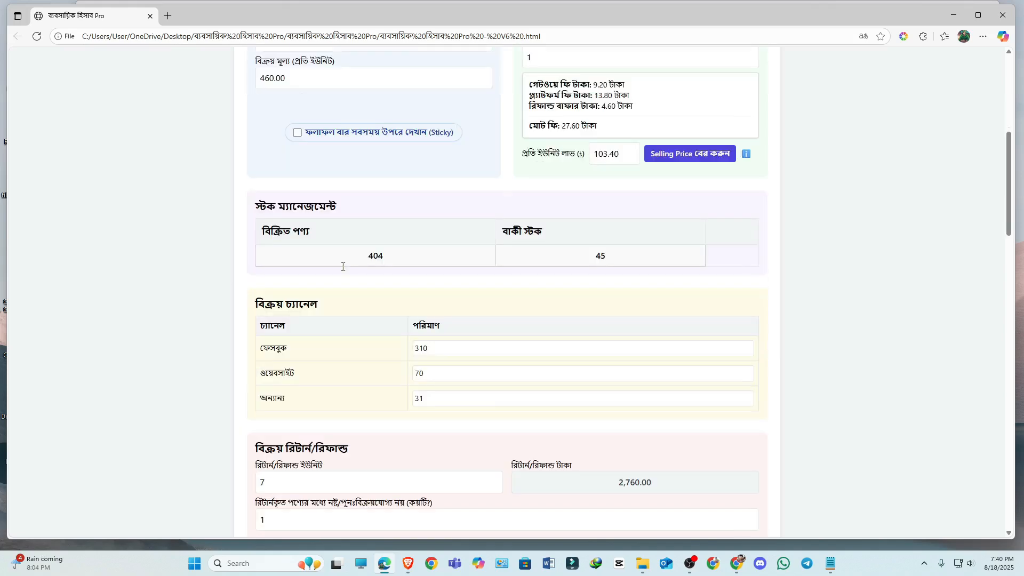
scroll(342, 267, up, 3)
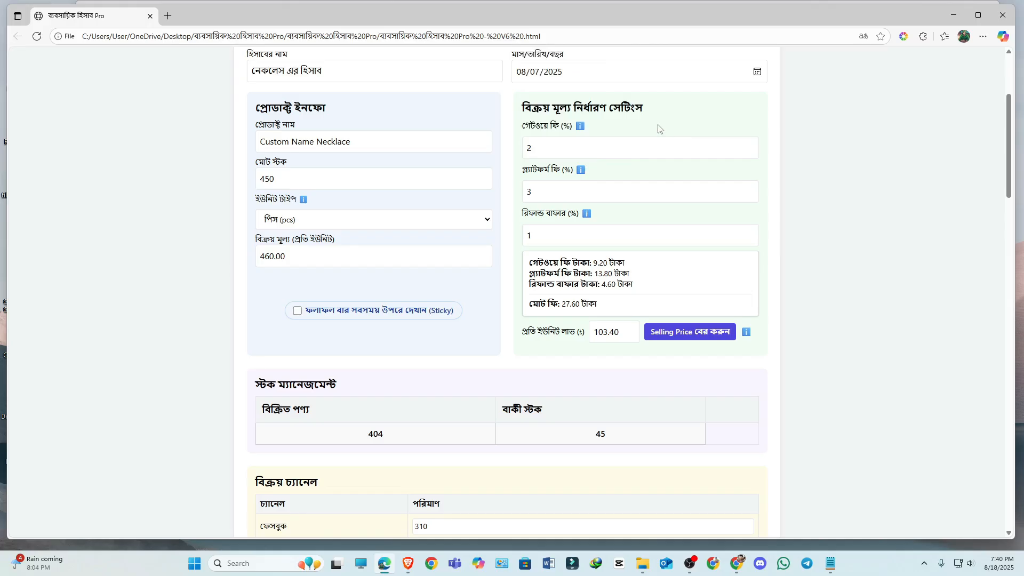
mouse_move(582, 127)
mouse_move(582, 172)
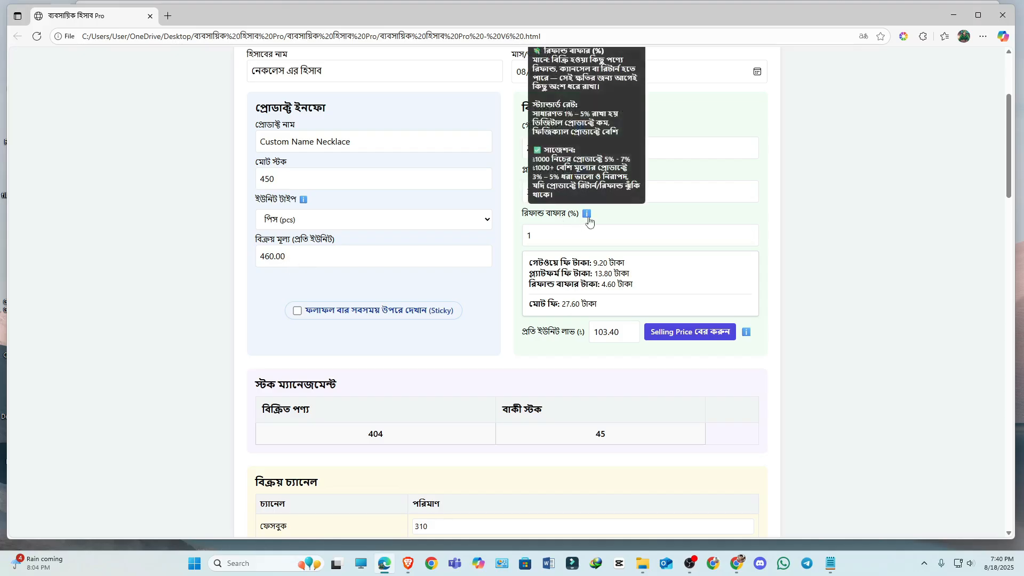
click(543, 236)
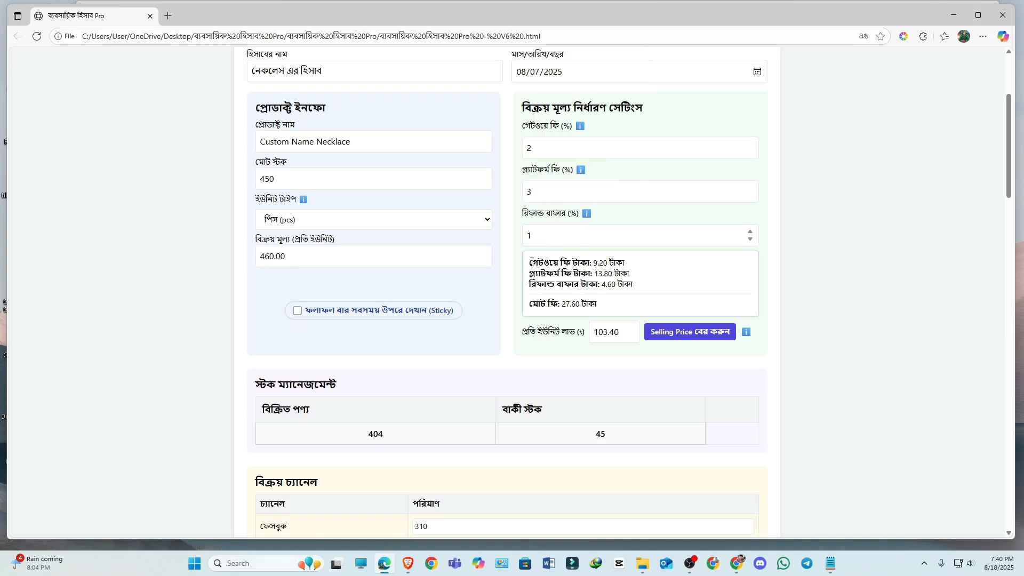
drag(528, 263, 607, 285)
drag(540, 305, 558, 306)
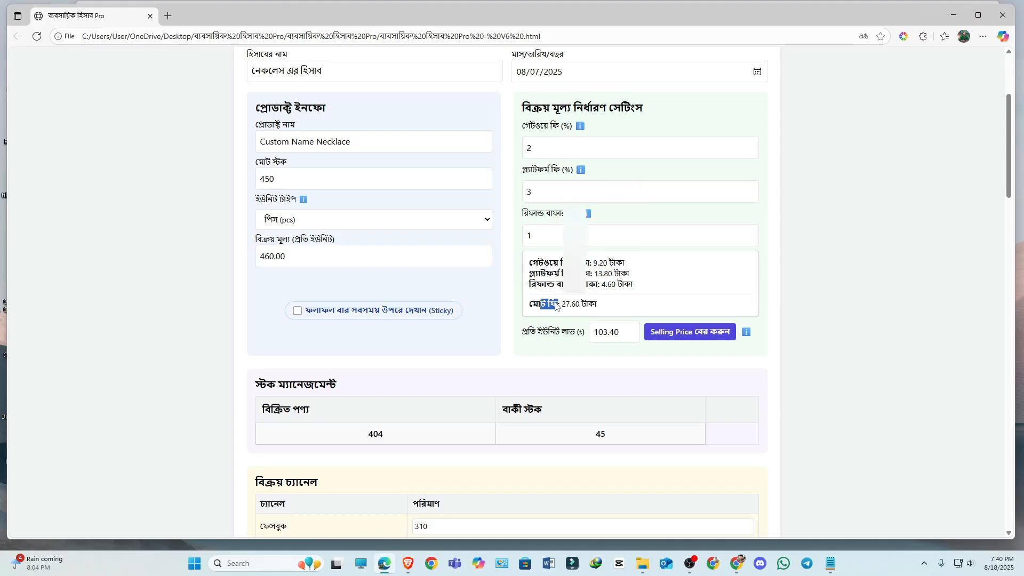
click(583, 308)
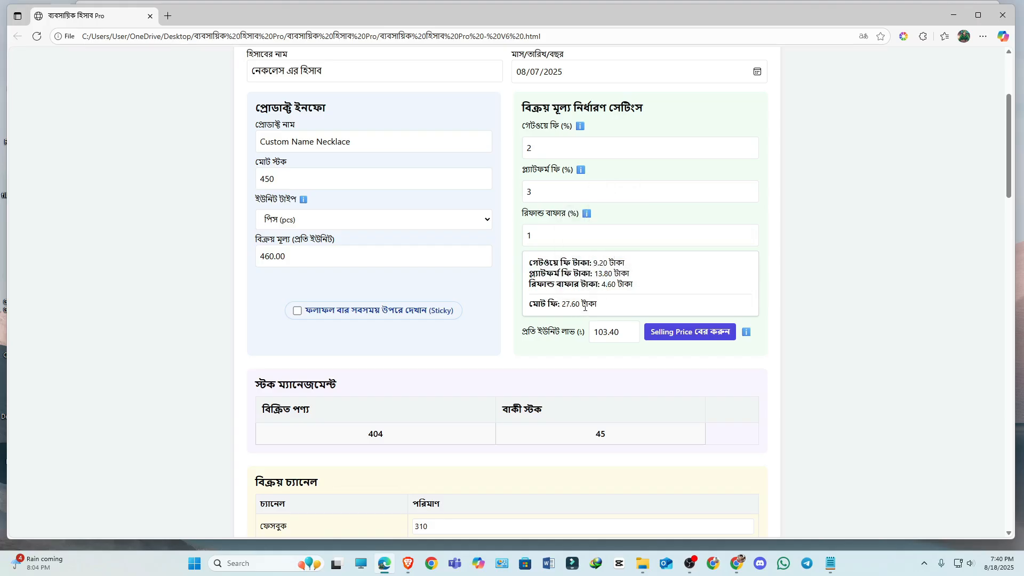
drag(527, 110, 597, 261)
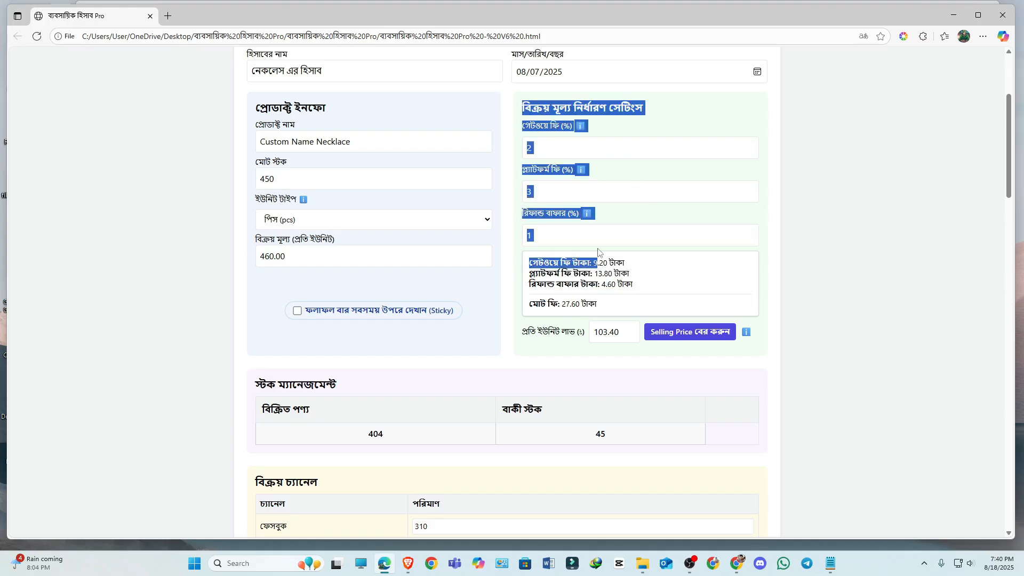
click(612, 303)
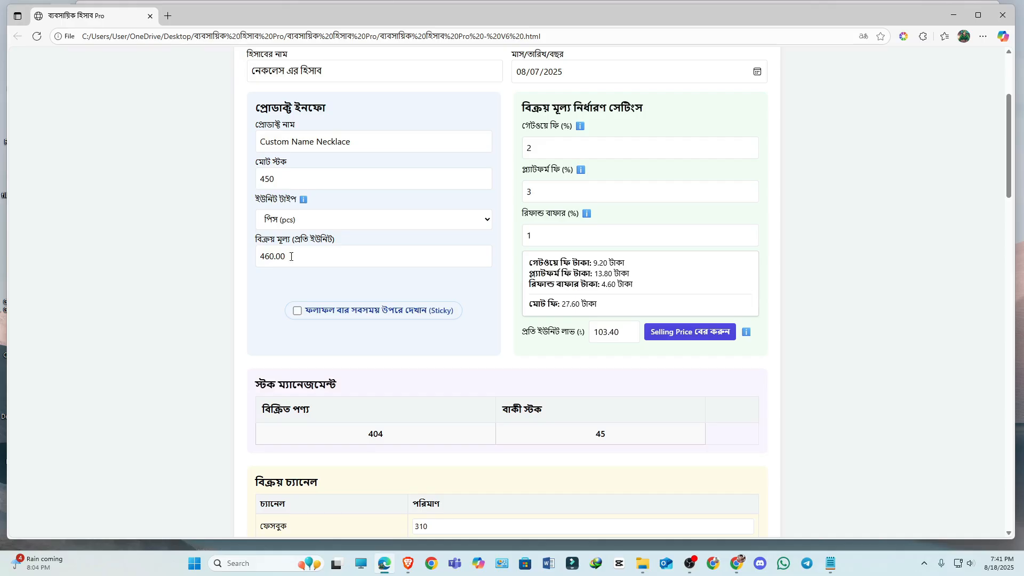
Examine the per-unit selling price, the sold and remaining stock, and the sales channel quantities against the total stock
drag(290, 256, 258, 257)
click(271, 273)
drag(299, 258, 249, 258)
click(265, 285)
scroll(408, 258, down, 2)
scroll(408, 258, down, 5)
scroll(408, 258, up, 3)
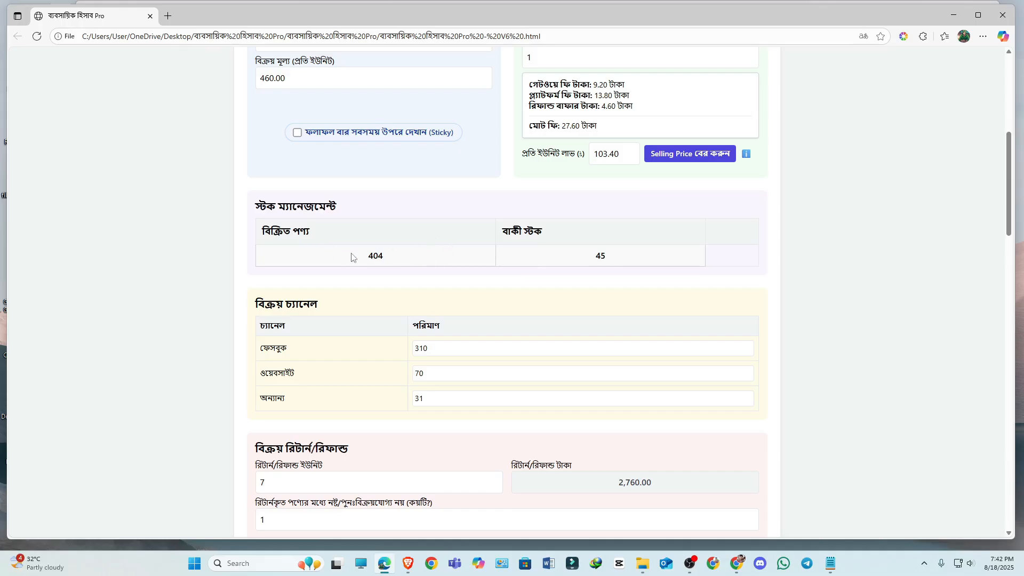
scroll(376, 302, down, 3)
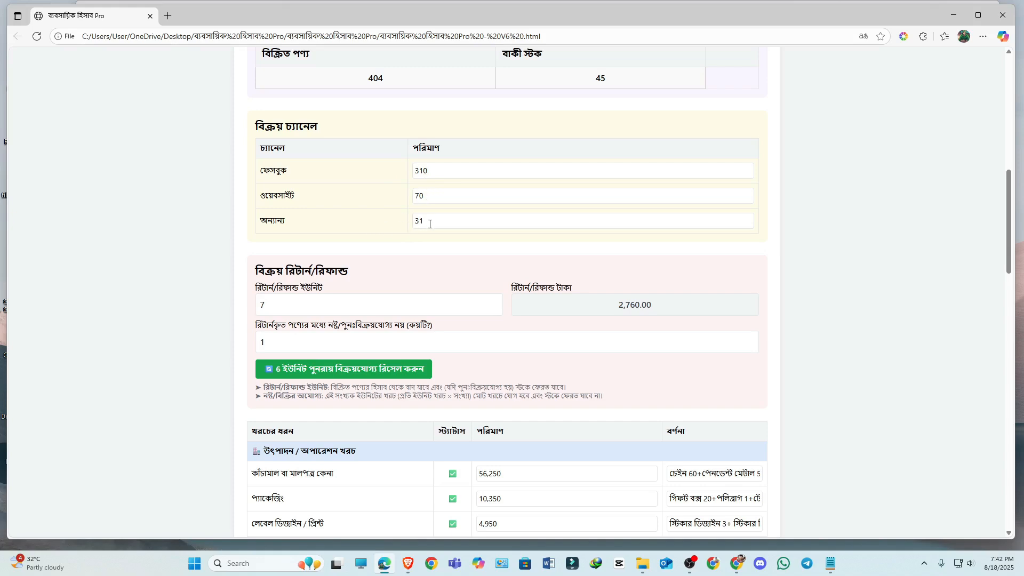
scroll(439, 227, up, 8)
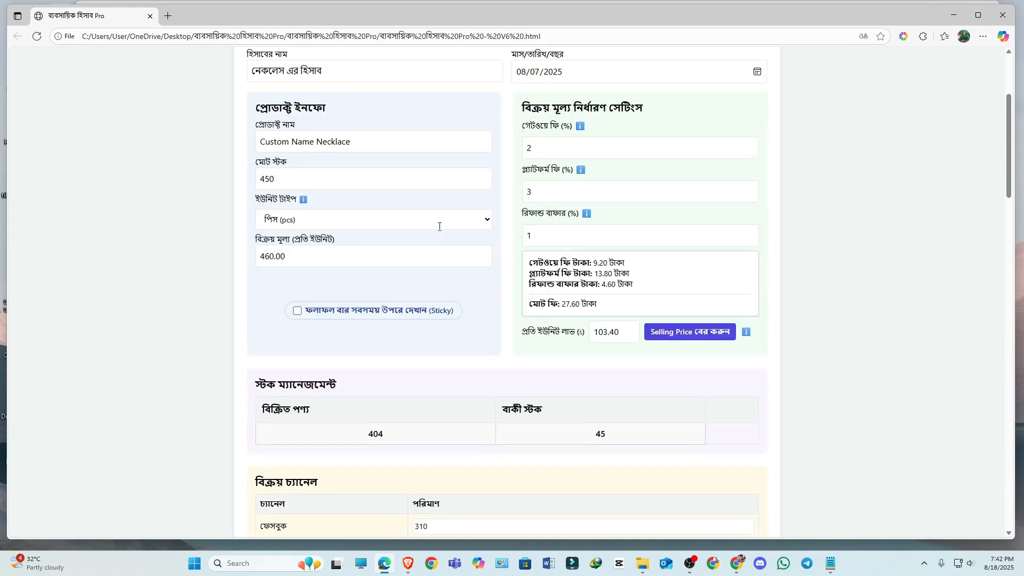
scroll(440, 227, down, 8)
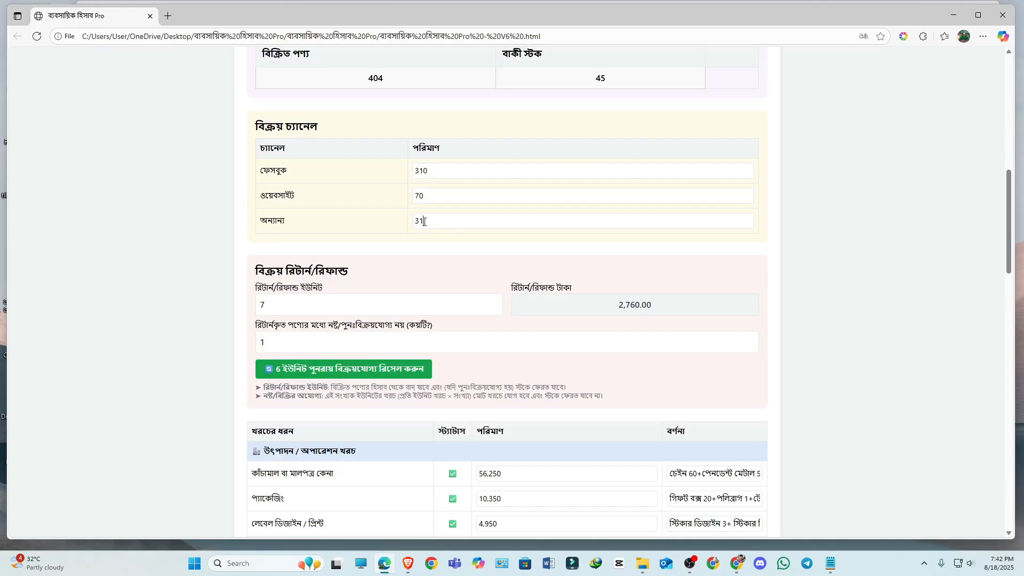
Examine the অন্যান্য sales channel quantity, the return/refund units and the damaged, non-resellable unit count
drag(425, 221, 397, 224)
click(363, 93)
drag(277, 308, 249, 310)
click(366, 272)
click(274, 304)
drag(270, 342, 249, 344)
click(390, 80)
Read the two notes explaining return/refund units and damaged or unsellable units below the resale button
scroll(454, 312, down, 3)
scroll(454, 311, down, 3)
scroll(277, 341, up, 6)
scroll(293, 342, down, 3)
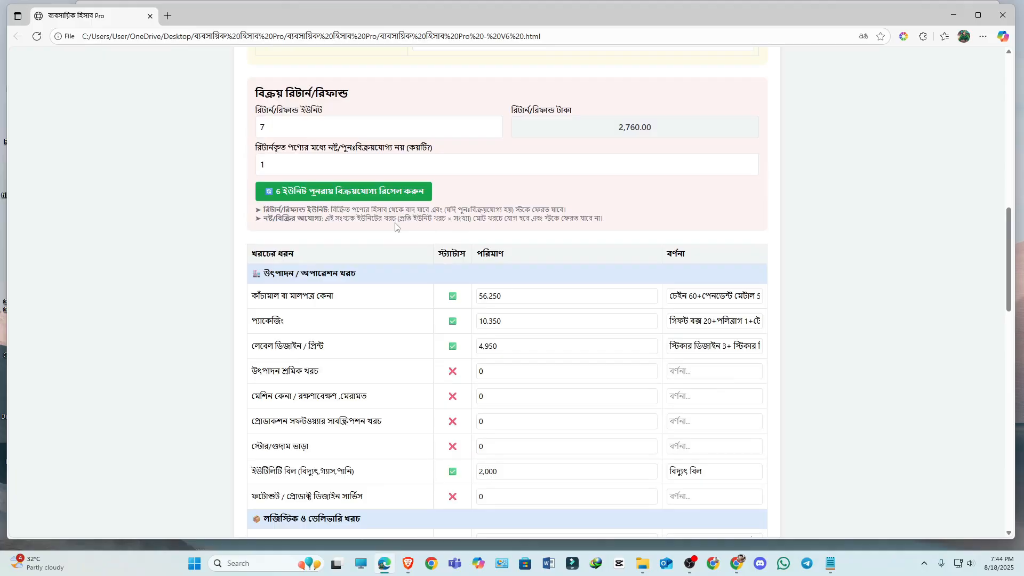
scroll(395, 223, down, 4)
scroll(395, 223, up, 4)
drag(264, 209, 566, 210)
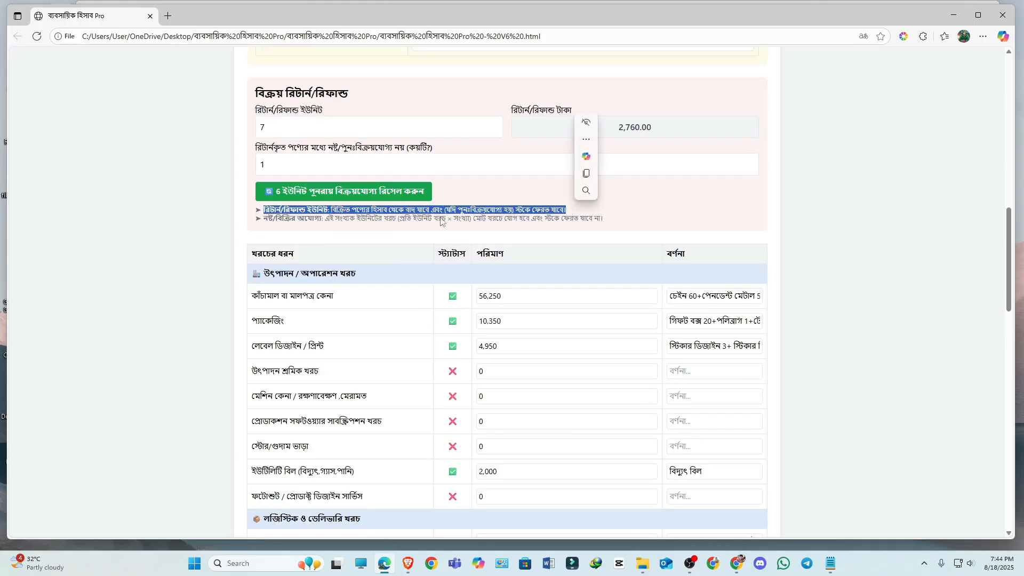
drag(262, 218, 626, 222)
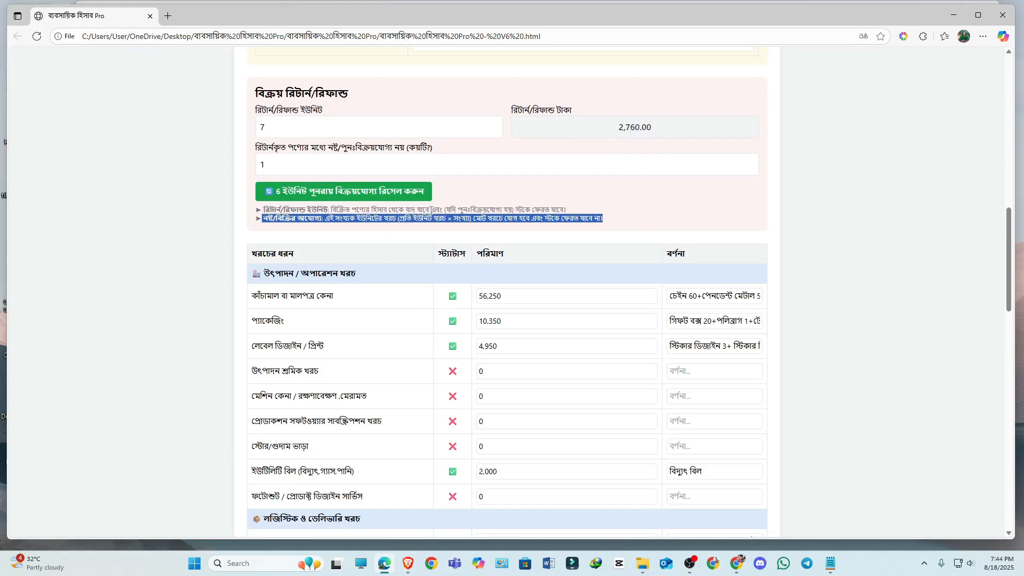
click(375, 234)
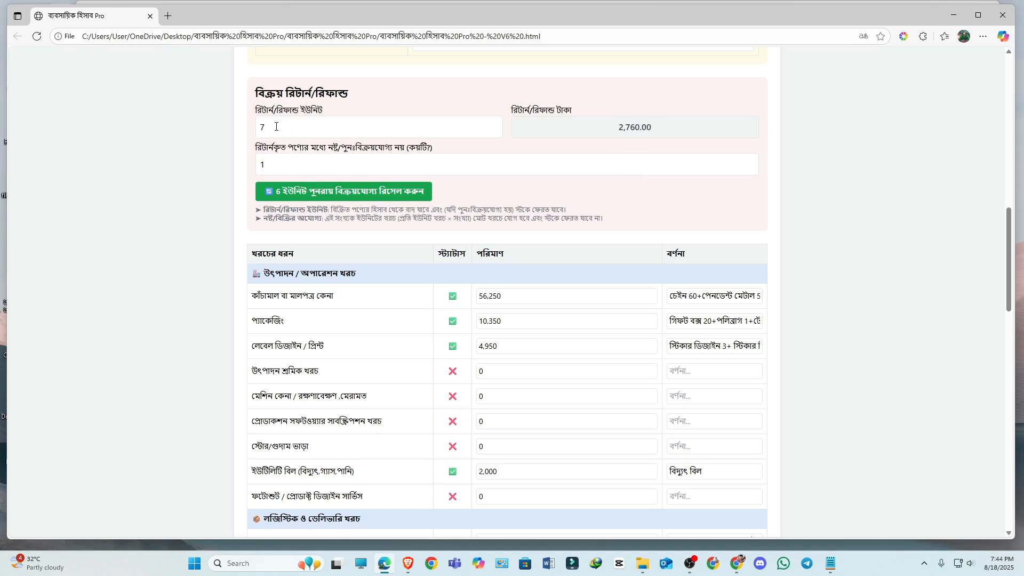
Compare the return/refund and damaged-unit notes with the remaining stock and the entered non-resellable unit count
scroll(276, 126, up, 3)
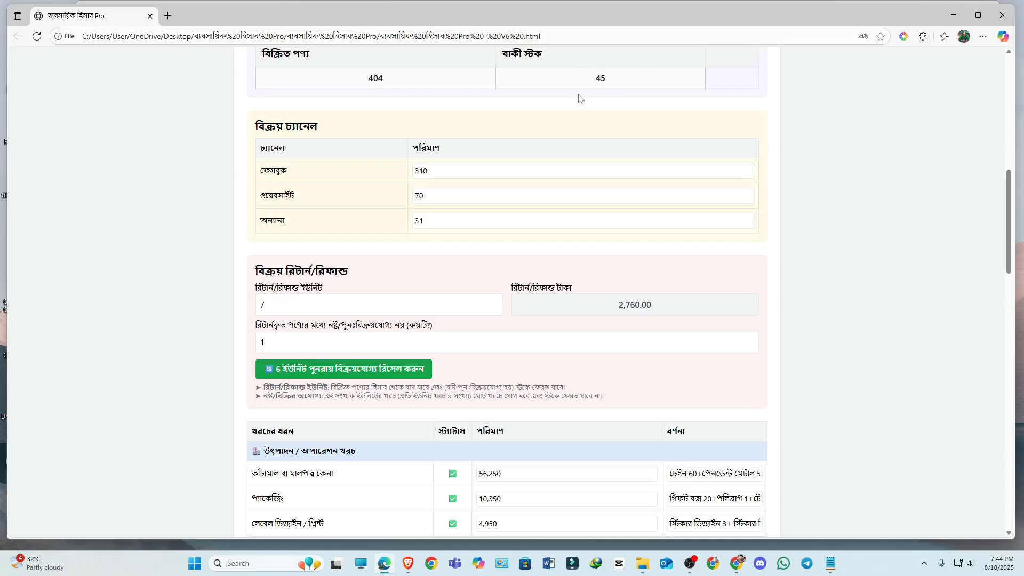
scroll(395, 267, down, 2)
scroll(395, 266, down, 1)
drag(264, 209, 389, 211)
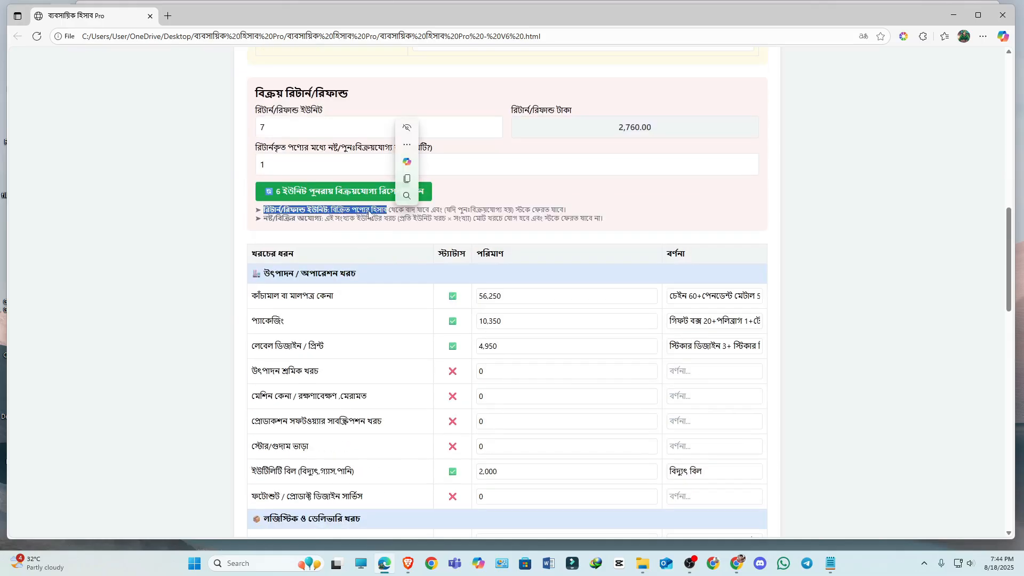
click(383, 210)
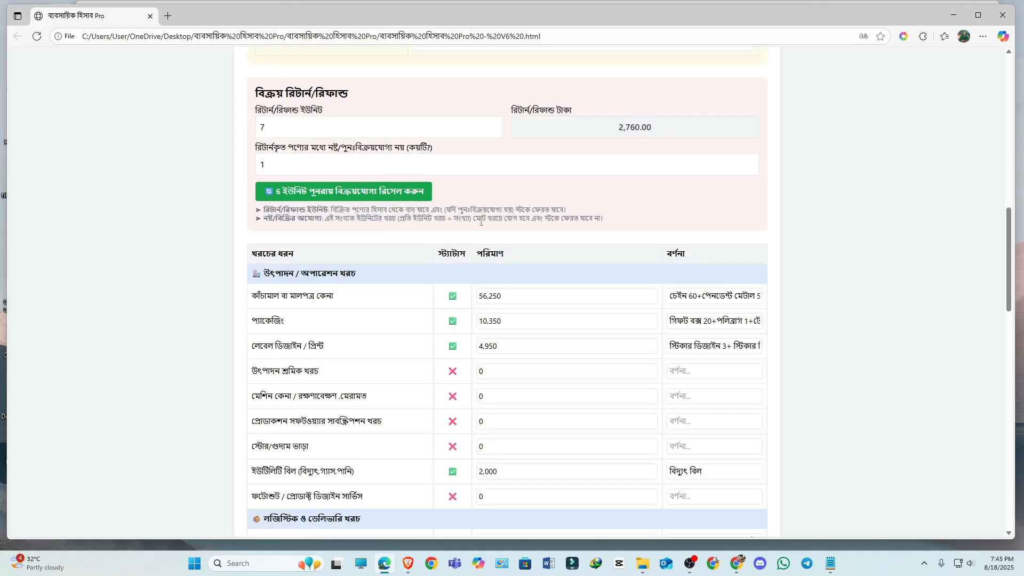
scroll(480, 221, up, 3)
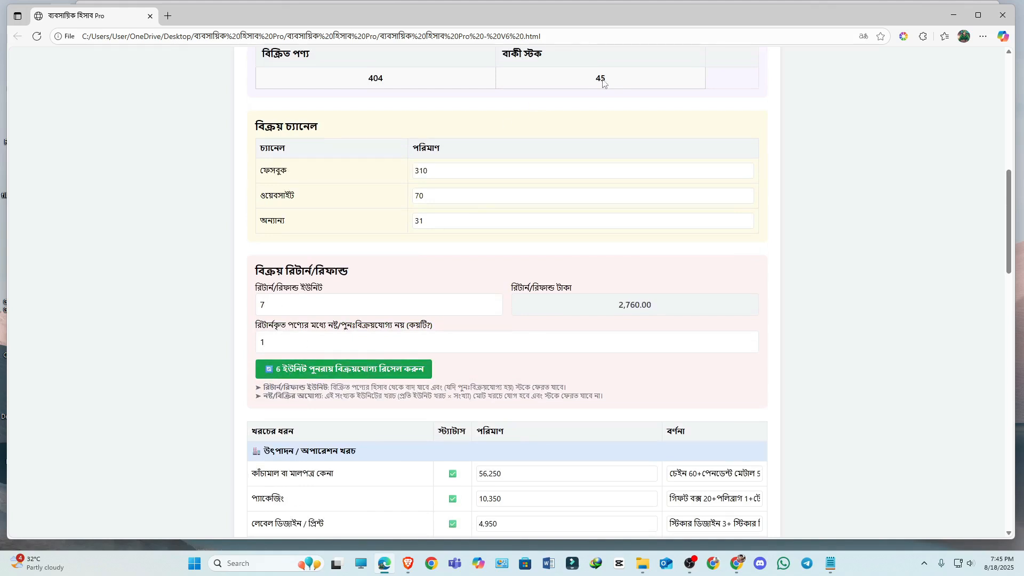
scroll(619, 82, down, 3)
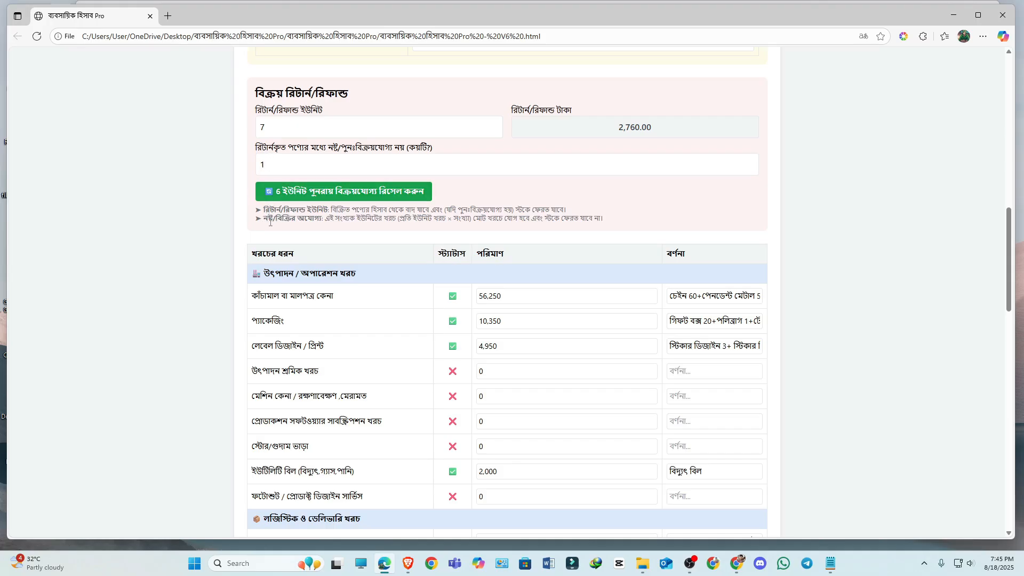
drag(263, 220, 322, 221)
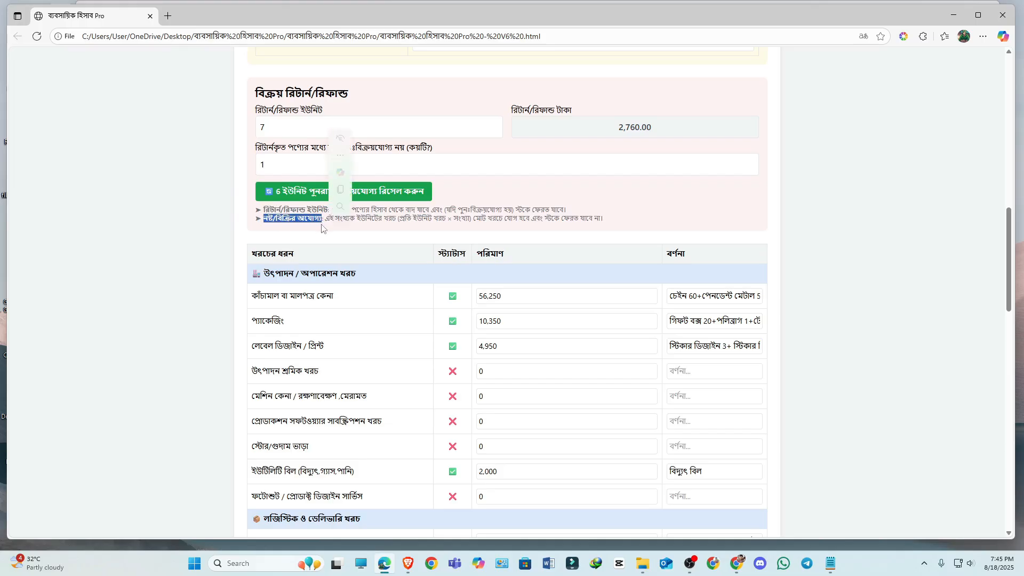
click(277, 164)
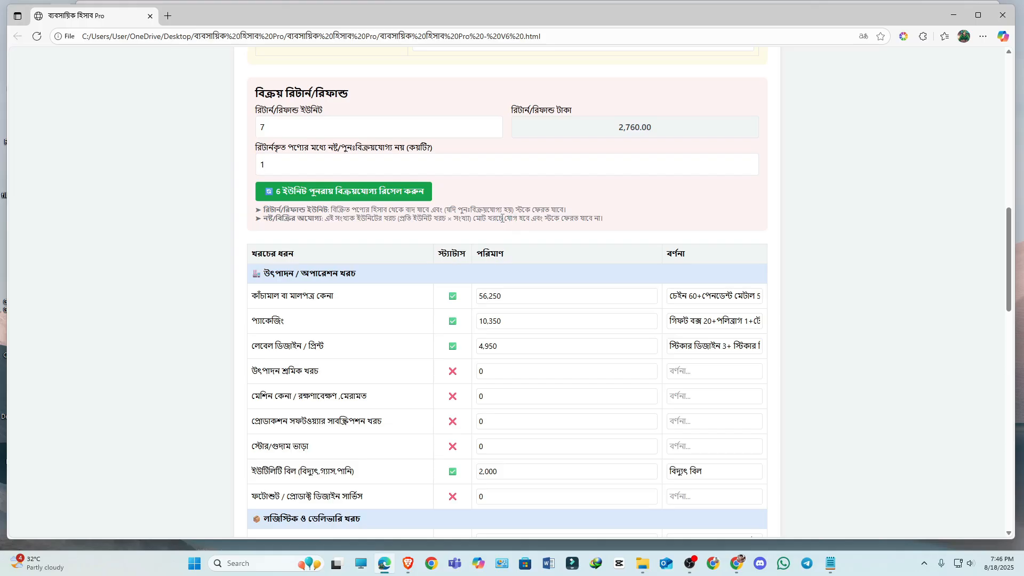
Check the total expense in the final result summary against the damaged-unit note about cost and stock
scroll(502, 217, down, 15)
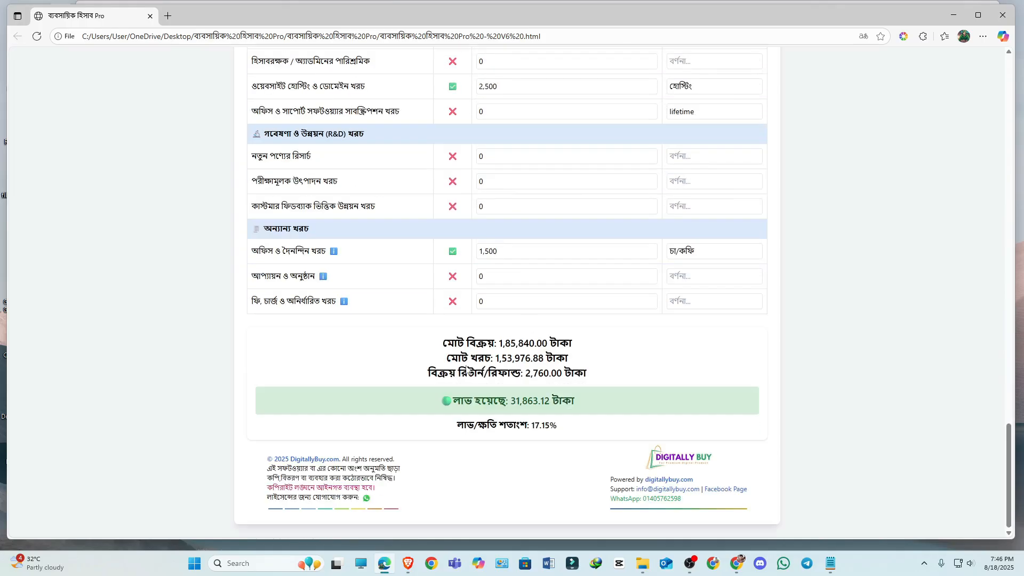
drag(450, 357, 490, 360)
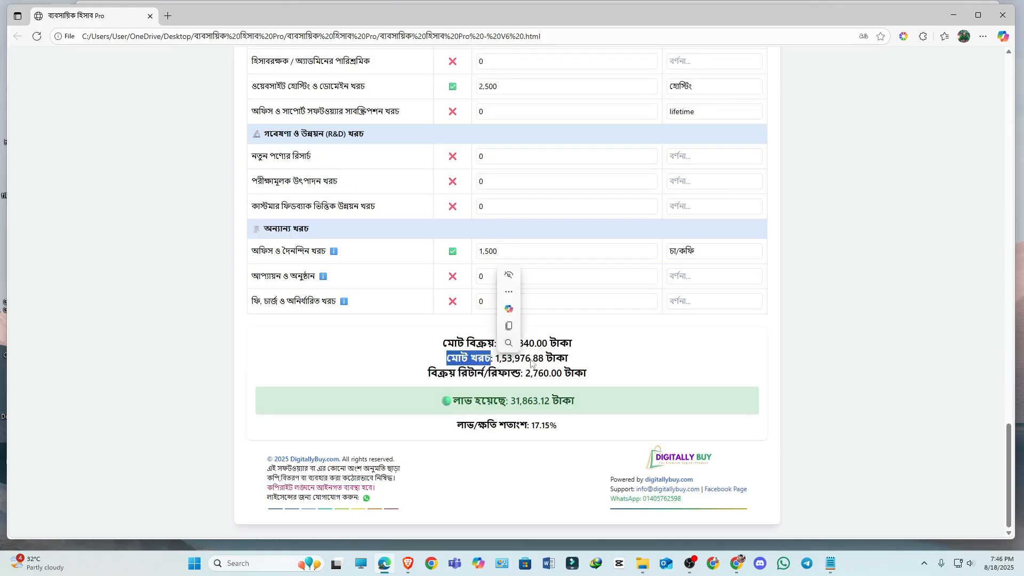
scroll(496, 293, up, 15)
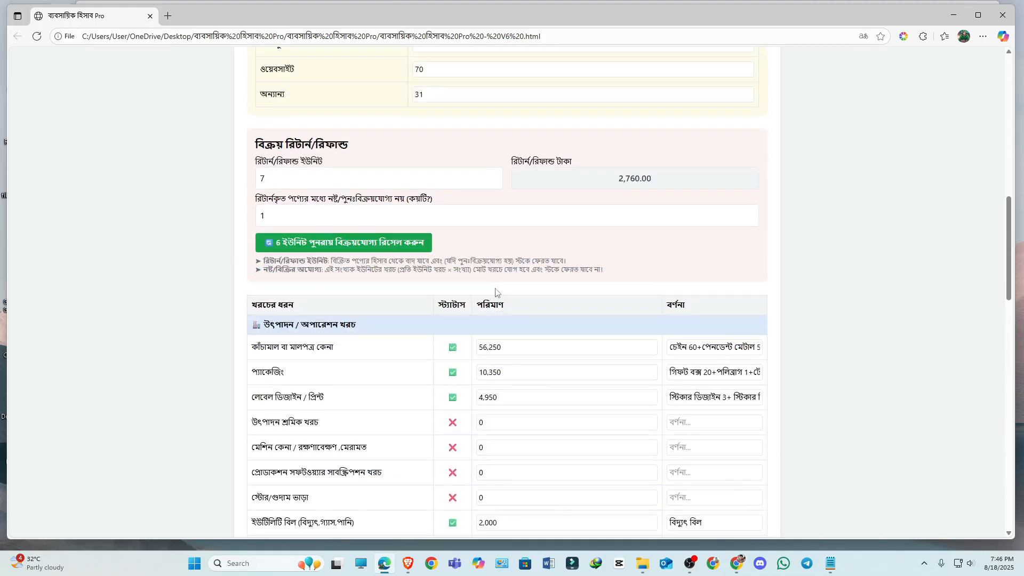
double_click(547, 269)
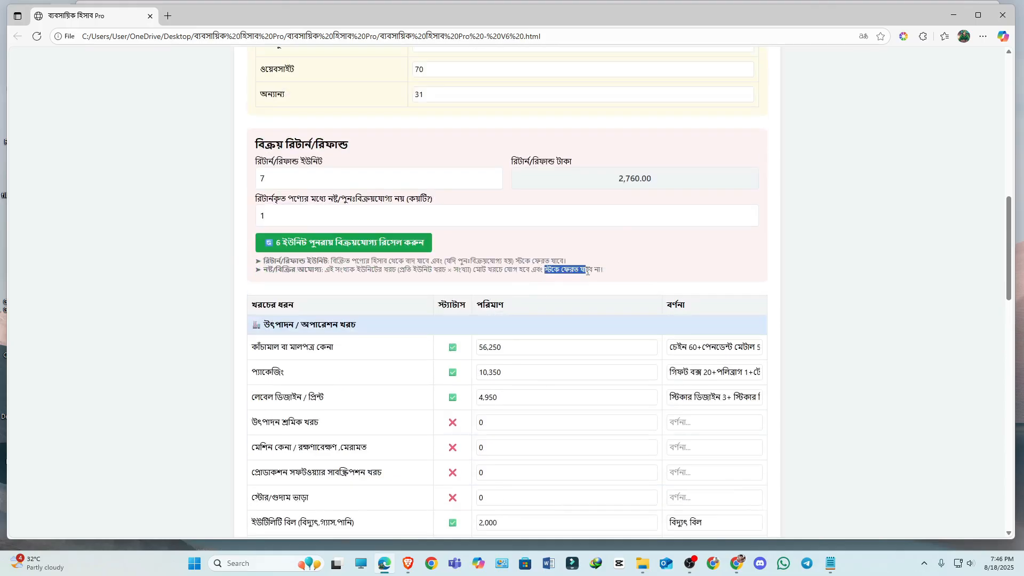
Review how the return/refund units and the damaged-unit note relate to the remaining stock in stock management
click(283, 172)
drag(337, 165, 297, 163)
scroll(394, 172, up, 3)
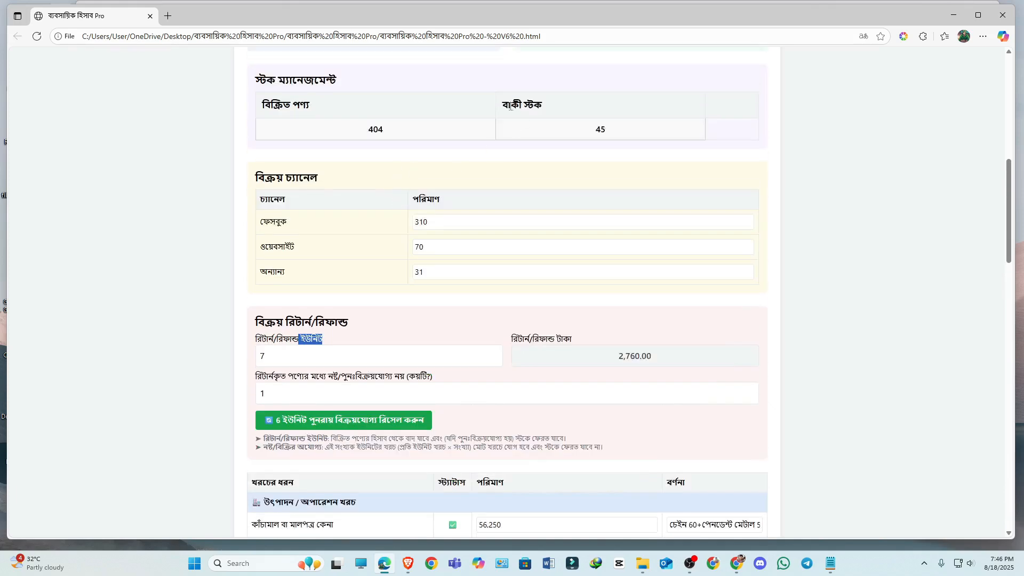
drag(510, 107, 542, 106)
scroll(510, 216, down, 3)
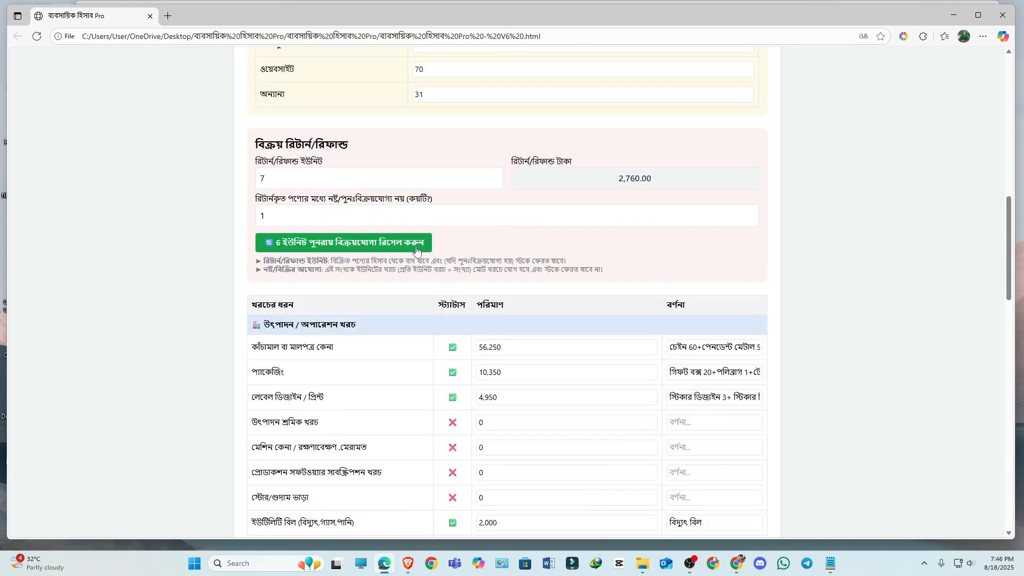
drag(545, 271, 613, 274)
click(549, 264)
scroll(536, 252, up, 7)
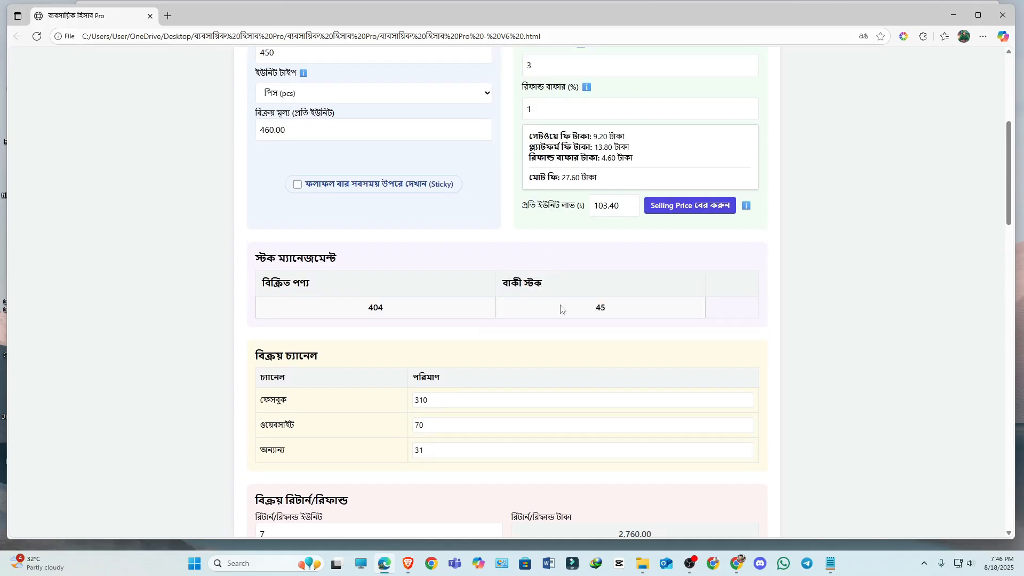
scroll(560, 308, down, 3)
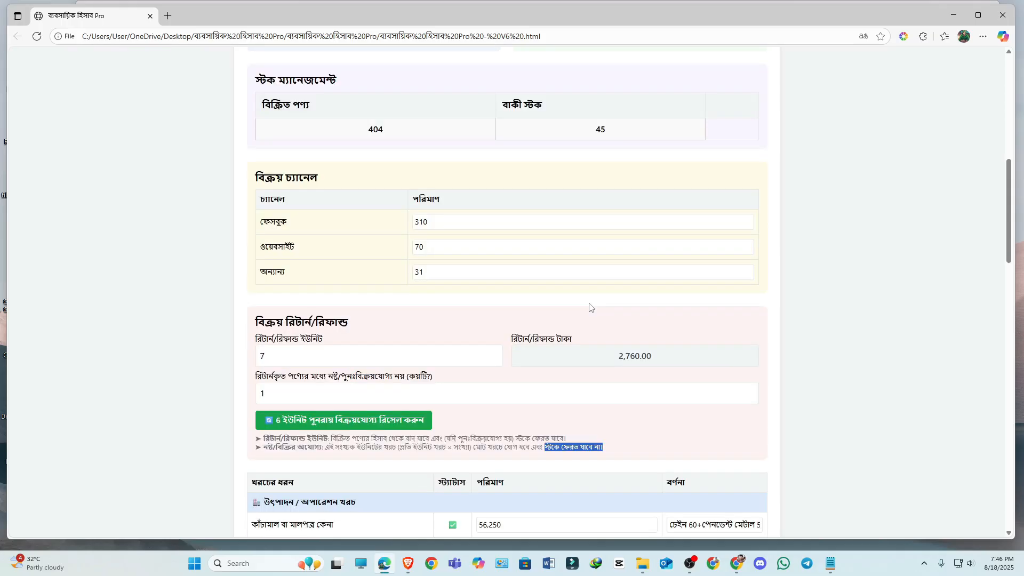
click(409, 401)
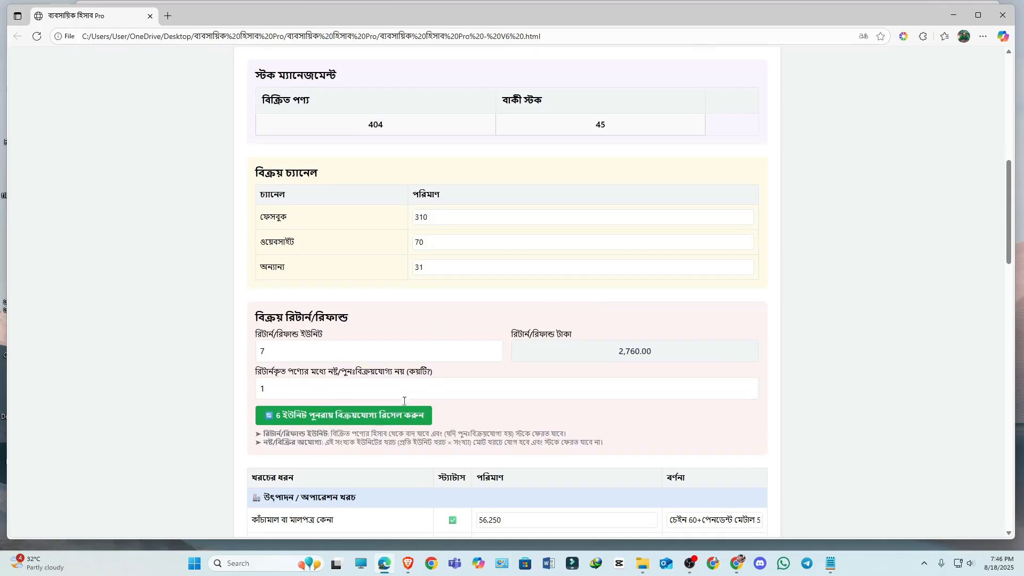
scroll(410, 401, down, 3)
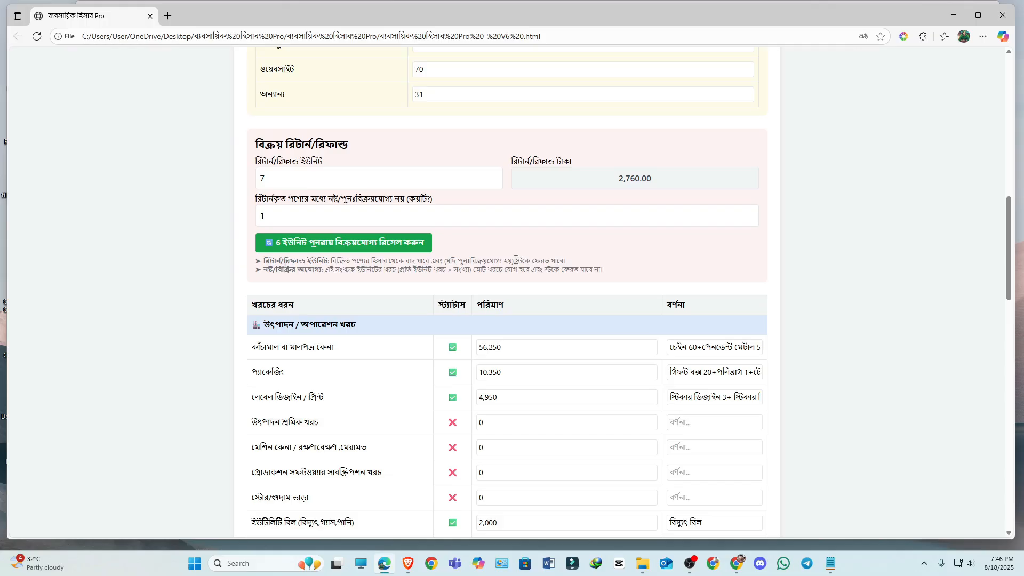
Examine the raw material purchase amount in the production costs and read its full per-piece cost description
scroll(515, 260, down, 3)
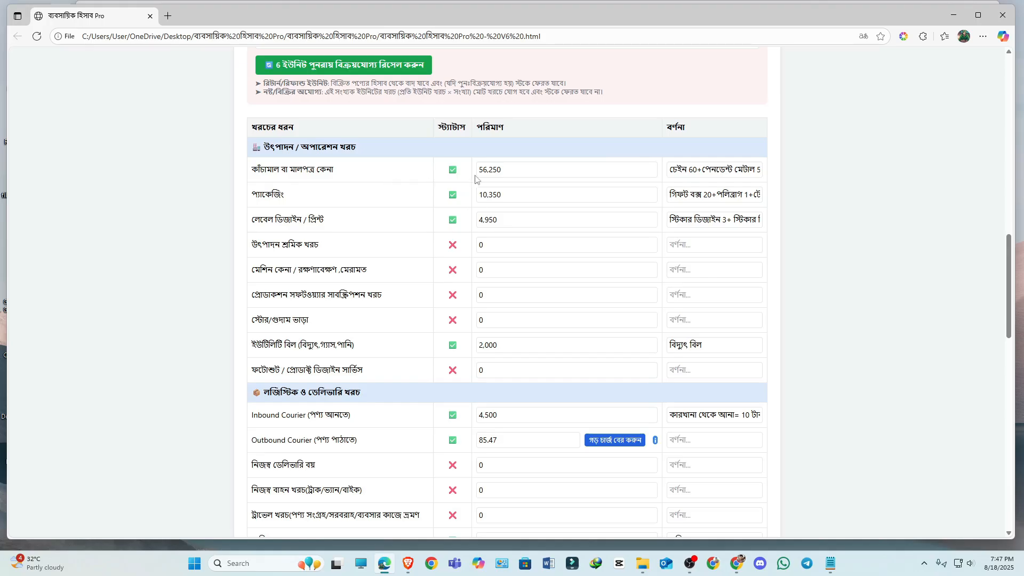
click(516, 171)
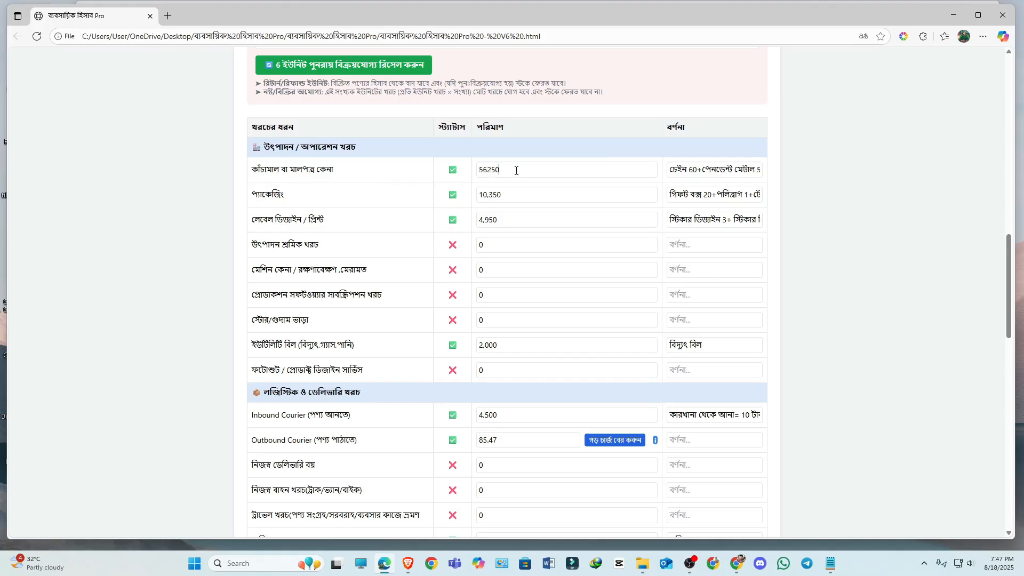
click(581, 147)
click(521, 172)
click(609, 149)
drag(705, 168, 751, 170)
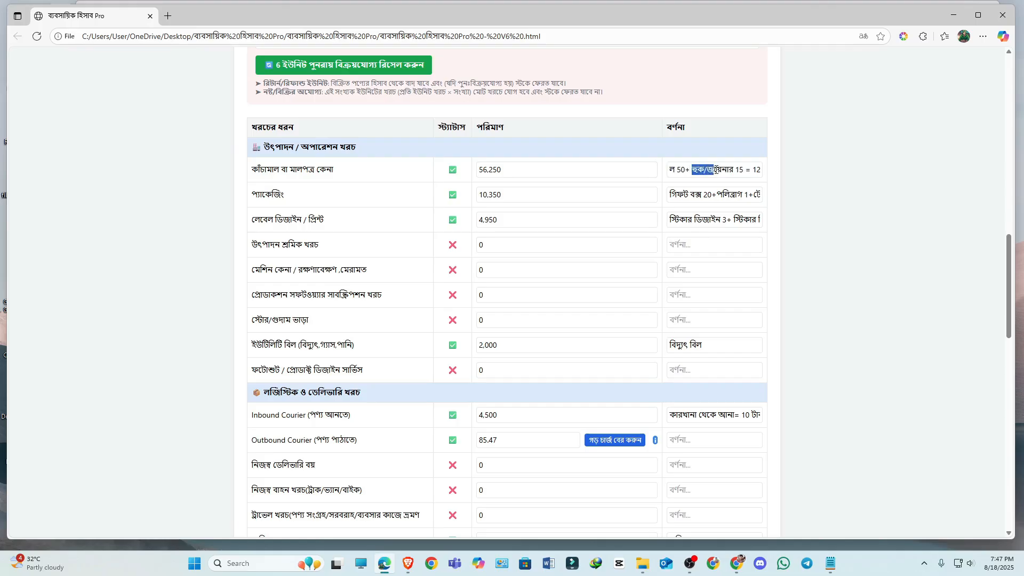
click(704, 169)
drag(753, 169, 771, 175)
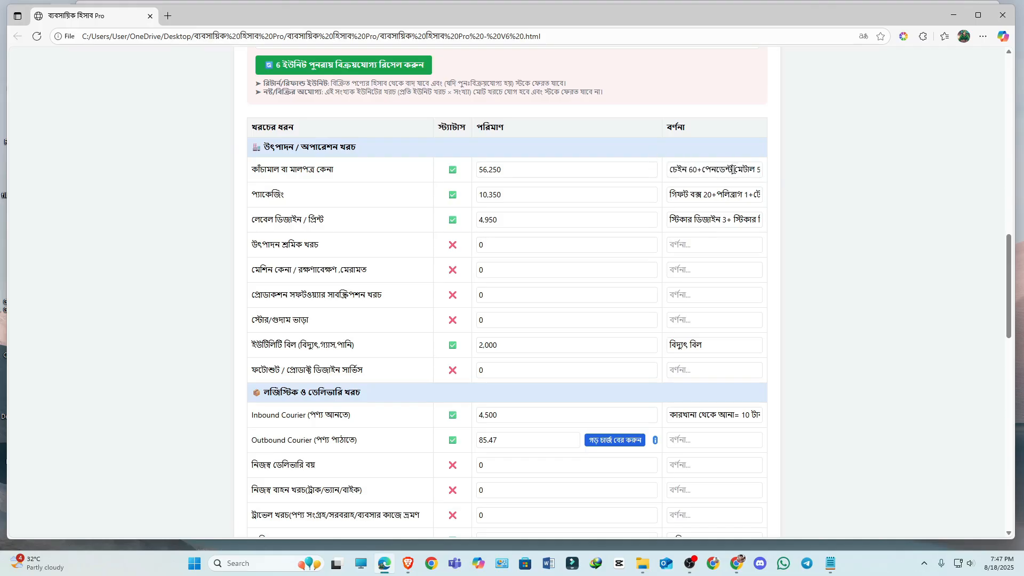
key(ctrl+a)
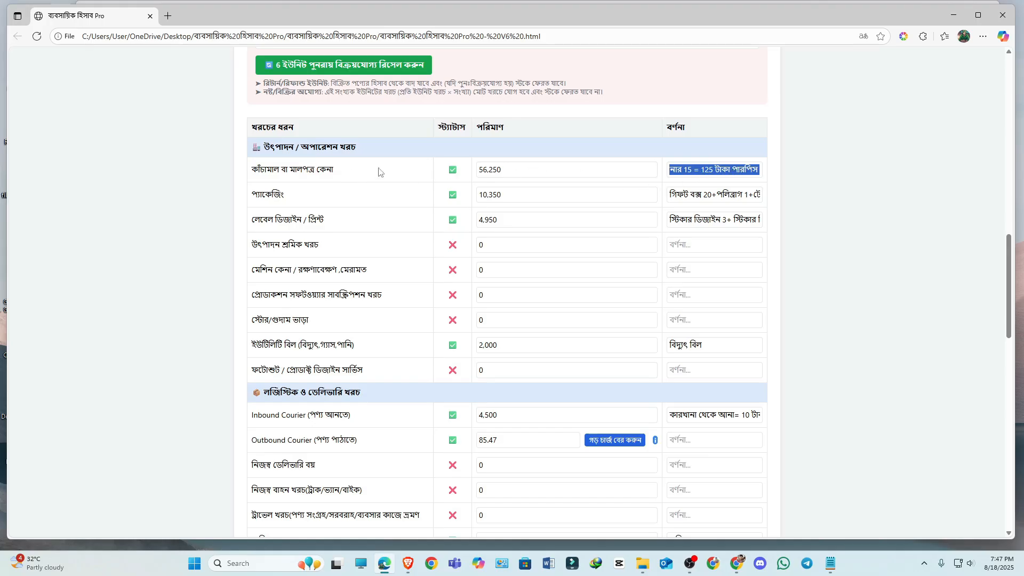
Compare the product's total stock with the raw material purchase amount in the production costs
scroll(366, 169, up, 3)
scroll(366, 170, up, 10)
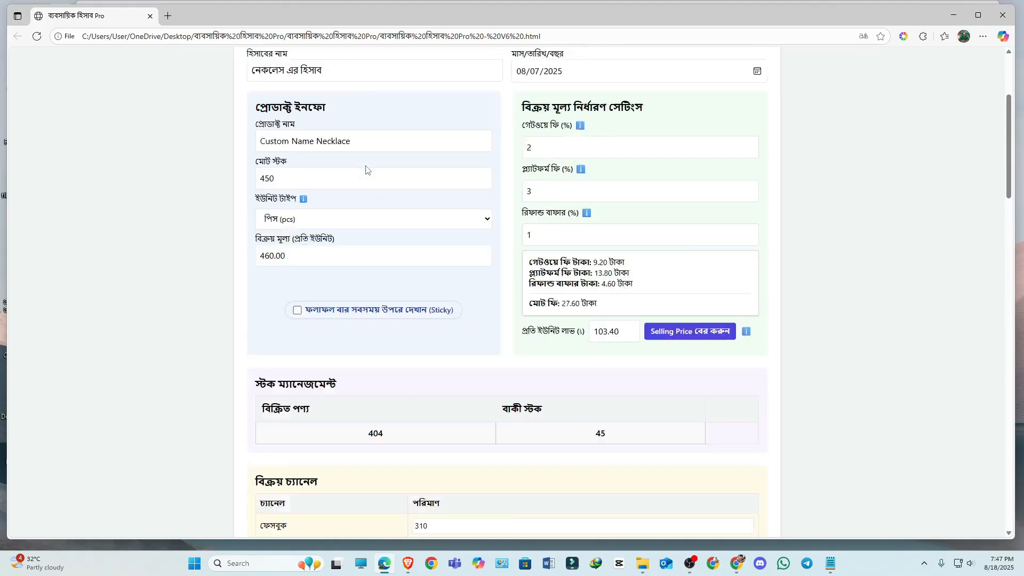
scroll(275, 229, down, 6)
scroll(275, 221, up, 6)
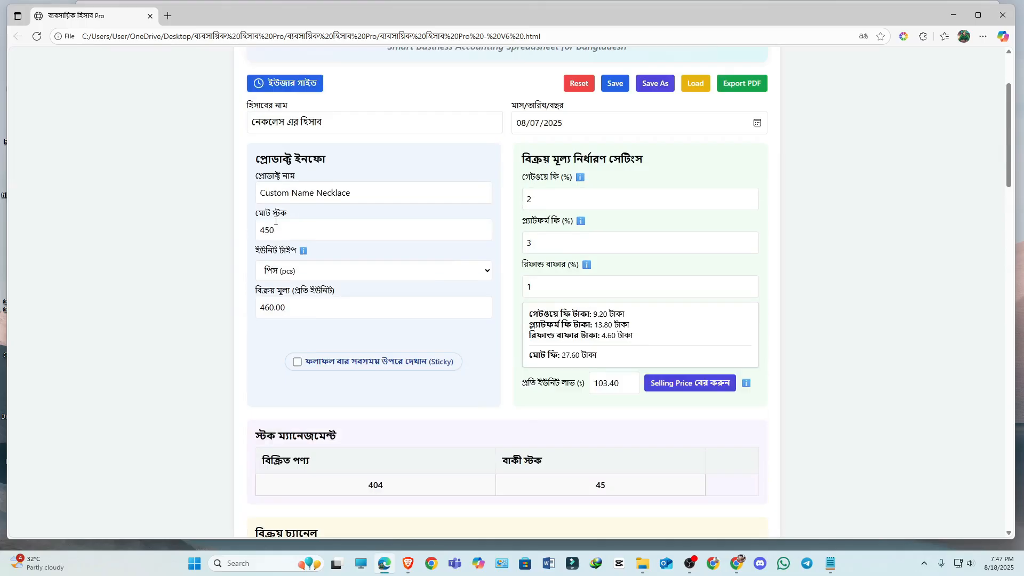
scroll(275, 229, down, 9)
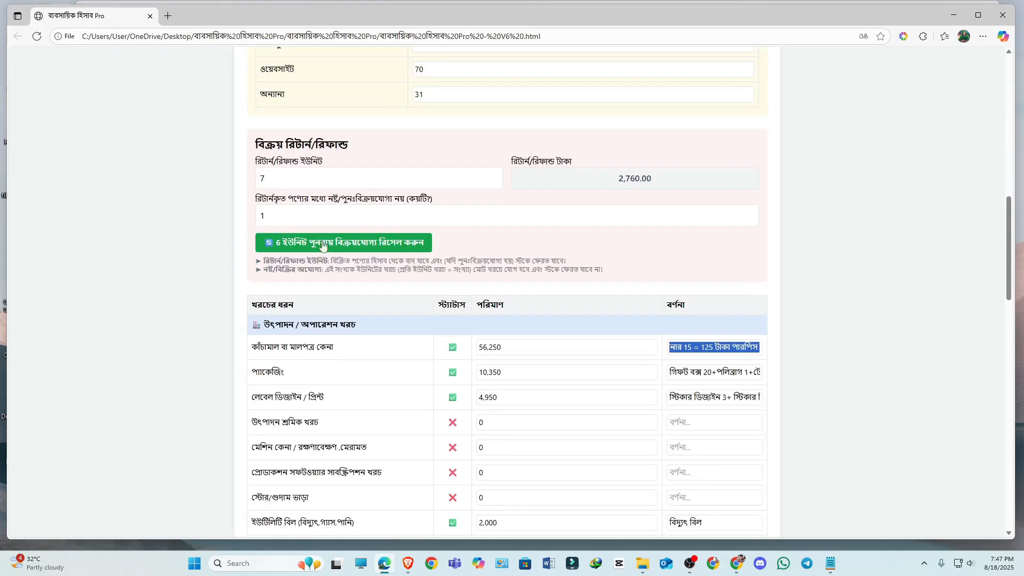
drag(516, 346, 479, 347)
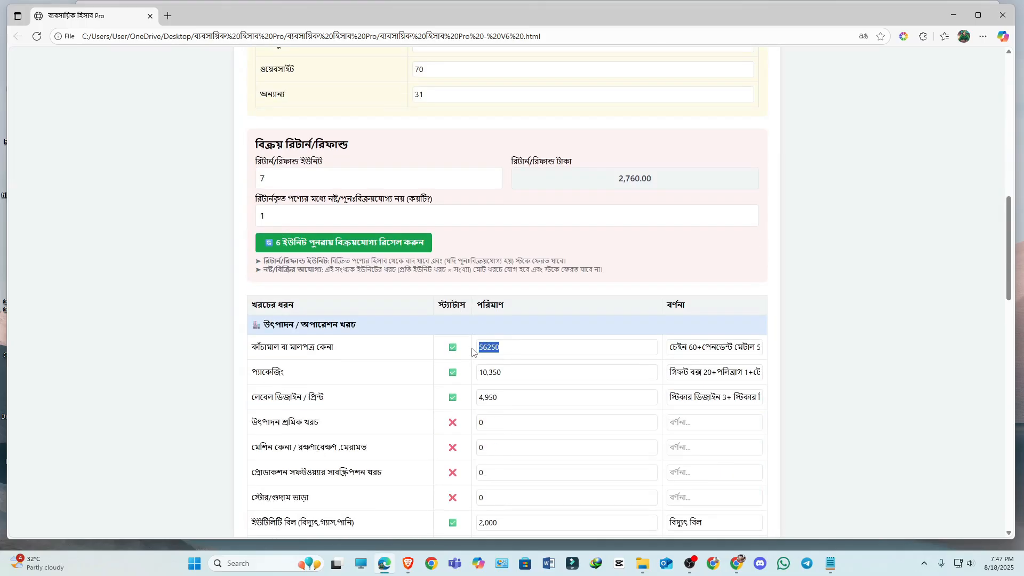
click(533, 320)
scroll(564, 330, down, 3)
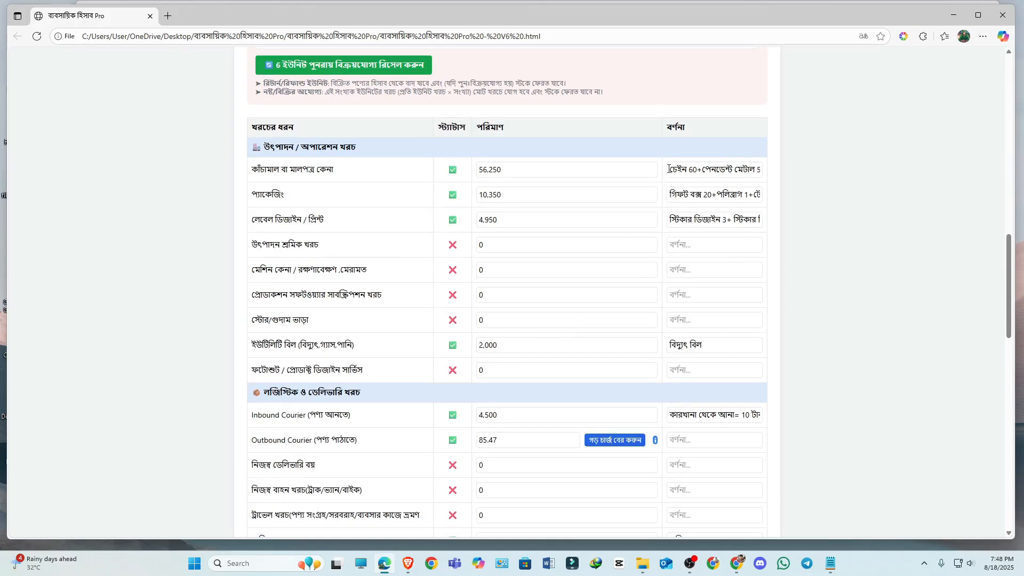
Read the full per-piece cost descriptions of the raw material purchase and packaging expenses
drag(670, 169, 779, 173)
click(611, 151)
drag(675, 172, 784, 176)
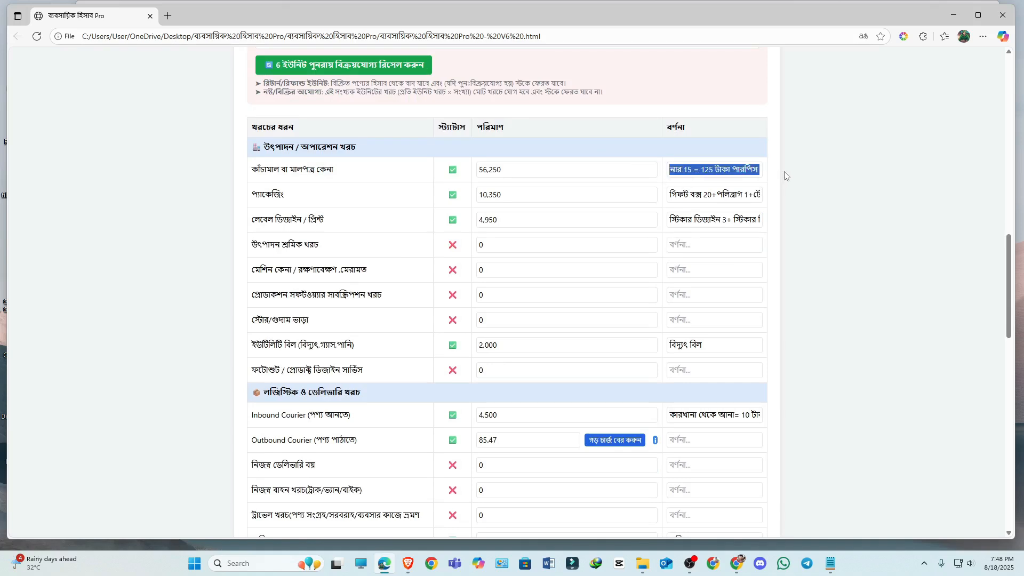
click(577, 144)
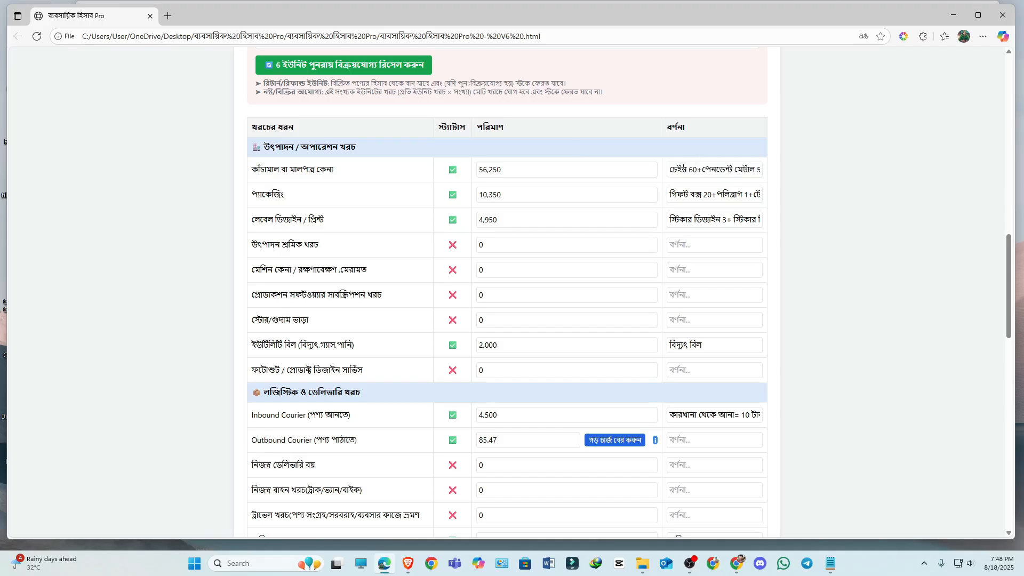
drag(677, 169, 764, 175)
click(545, 150)
triple_click(704, 196)
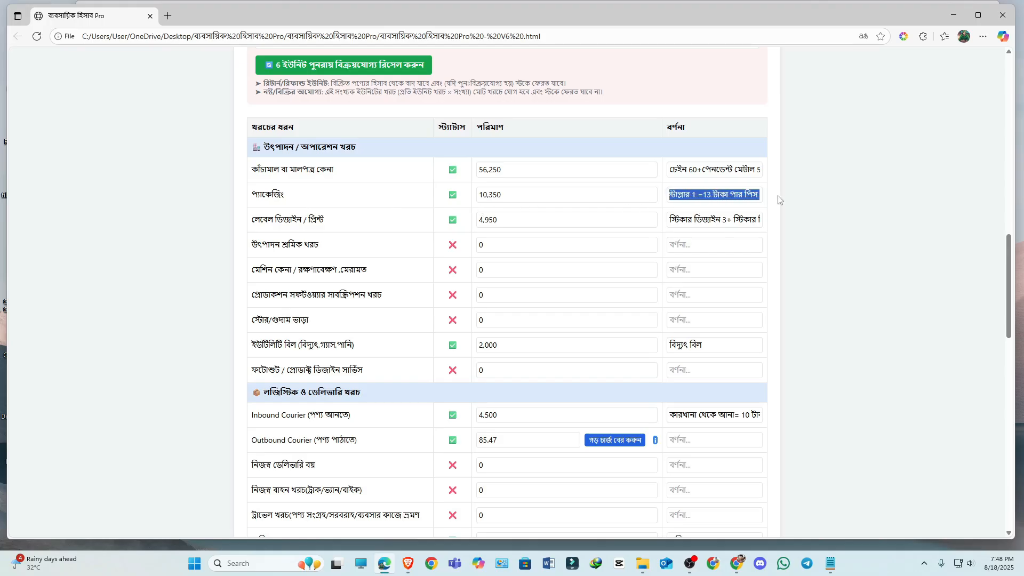
click(559, 130)
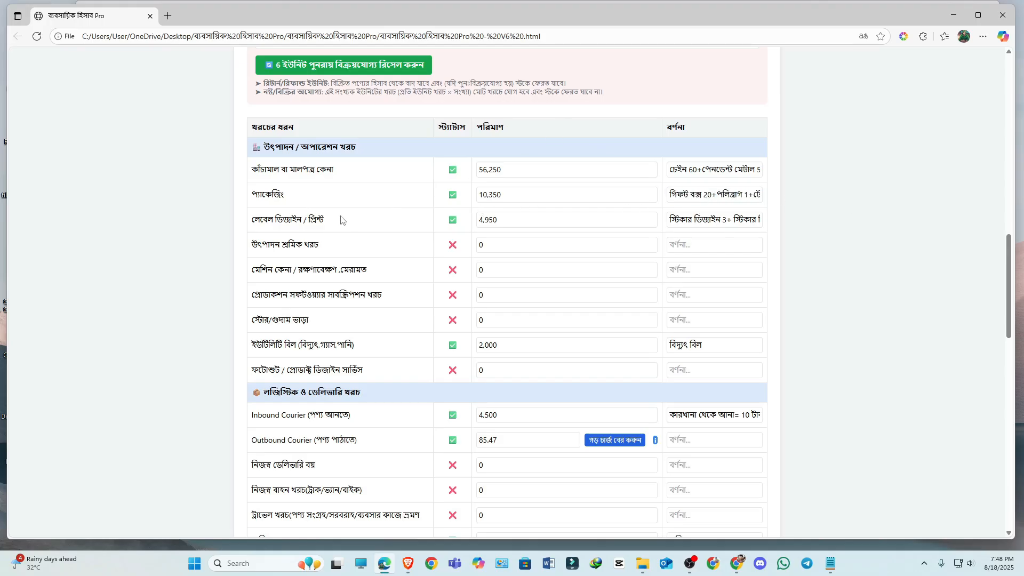
Check the utility bill expense and its description in the production costs
scroll(484, 257, down, 2)
scroll(484, 257, down, 2)
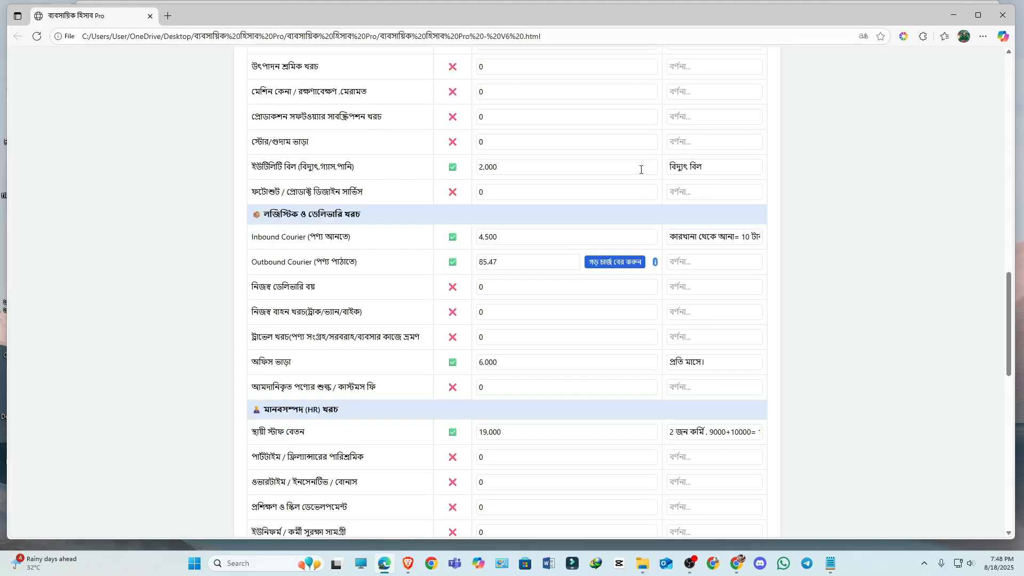
drag(703, 167, 663, 167)
Examine the Inbound Courier amount and read its full per-piece cost description in the logistics and delivery costs
drag(511, 236, 480, 238)
click(499, 217)
click(507, 239)
drag(672, 235, 768, 243)
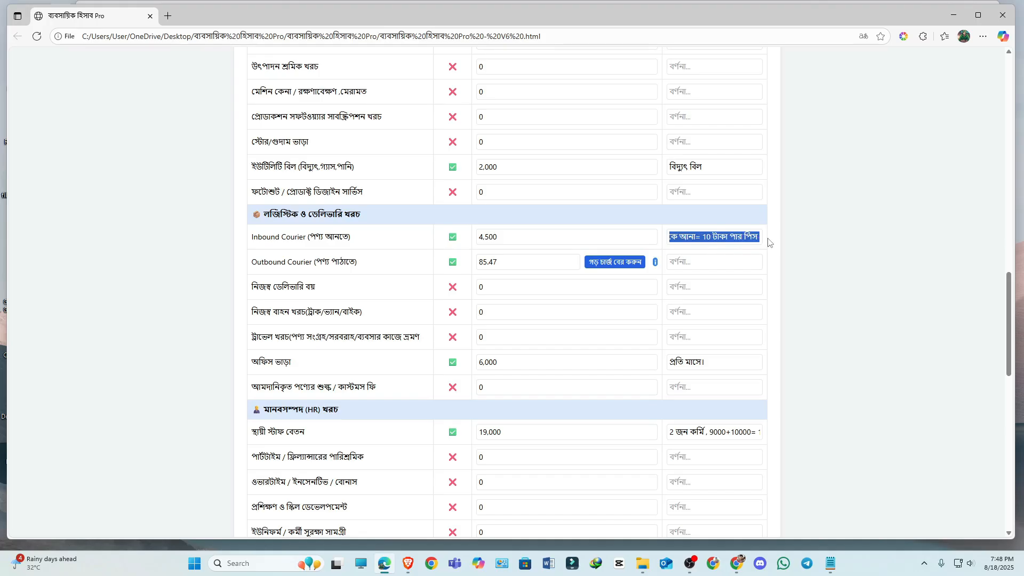
click(700, 238)
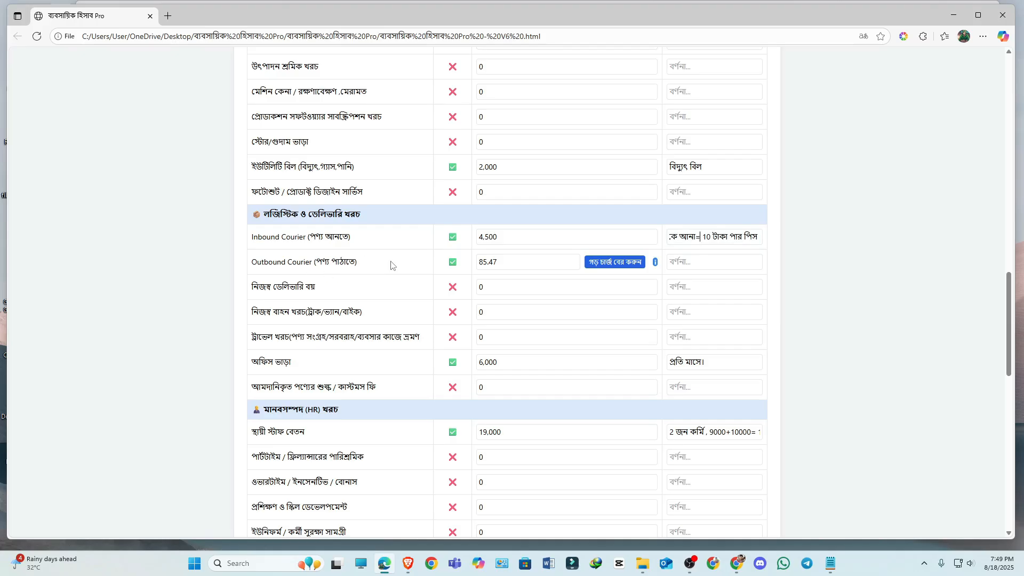
click(508, 236)
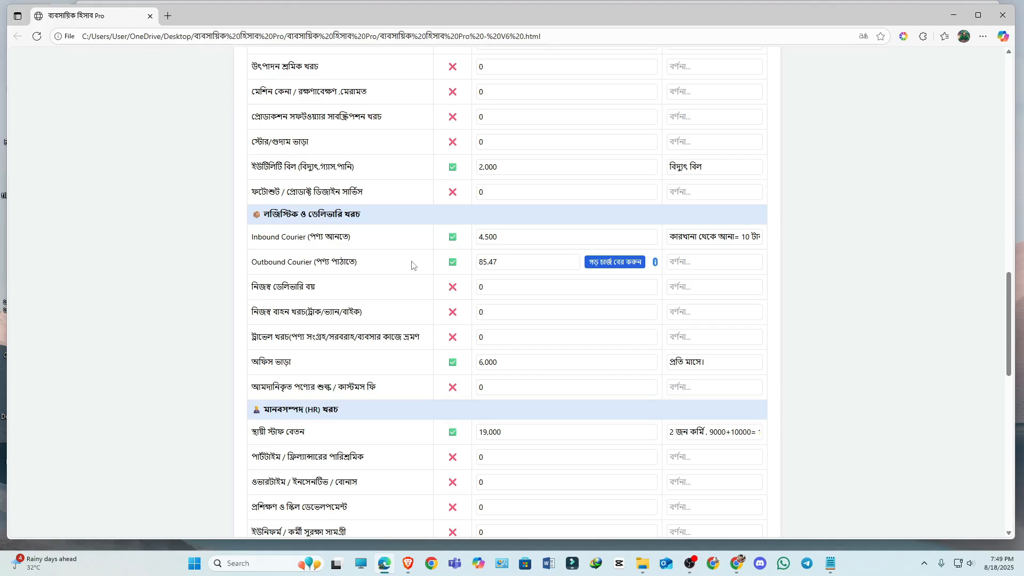
Open the average charge calculator for Outbound Courier and apply its calculated average delivery charge
click(625, 264)
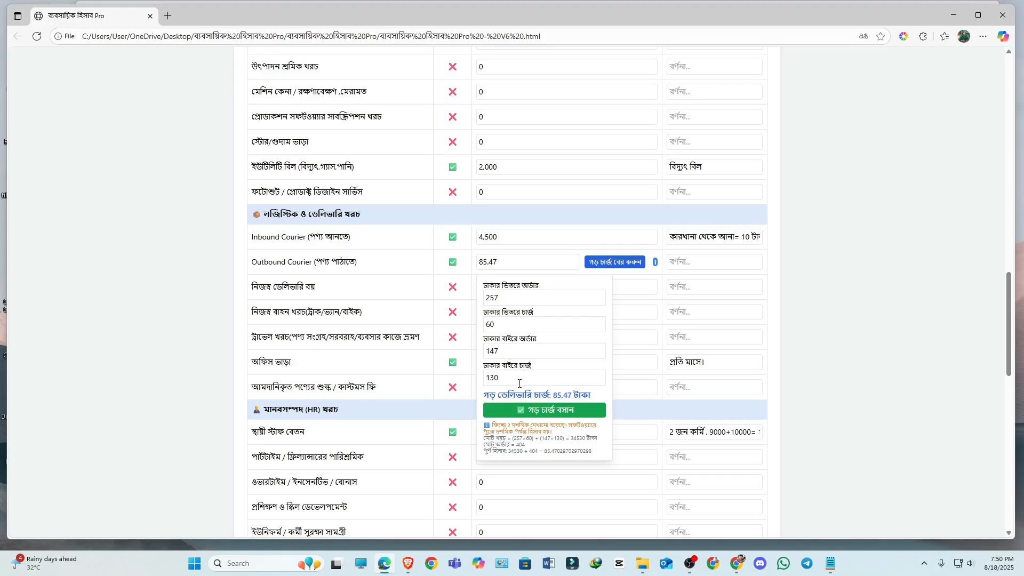
click(566, 415)
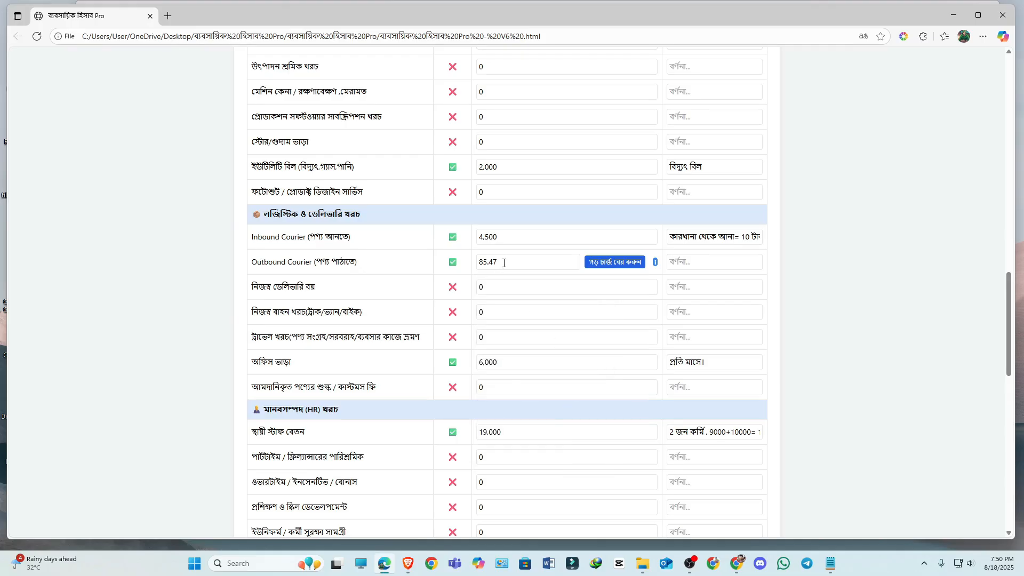
Check the office rent amount and read the full description of the permanent staff salary in the HR costs
scroll(331, 248, down, 3)
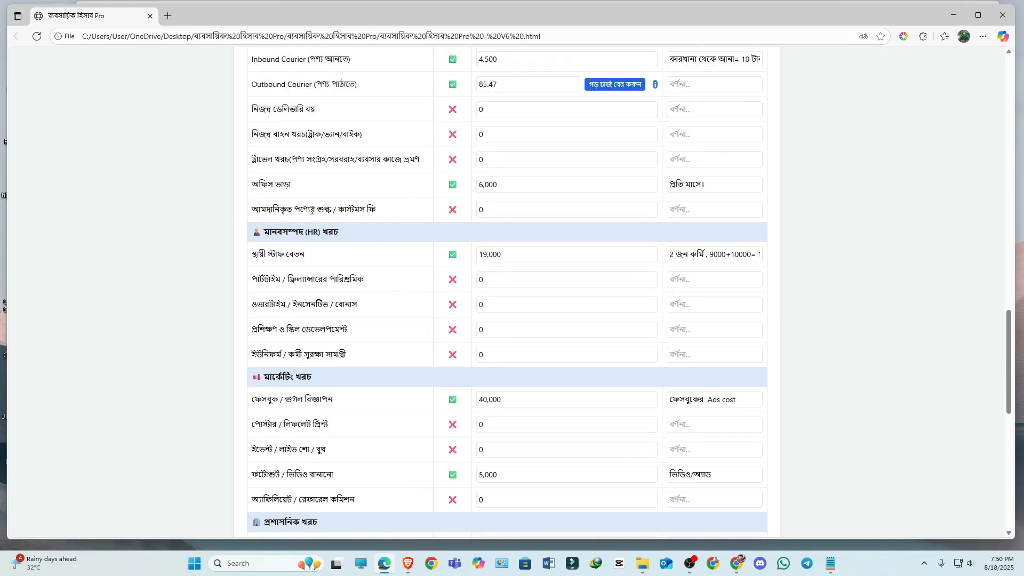
click(516, 184)
drag(669, 255, 762, 255)
key(shift+Left)
key(shift+Left)
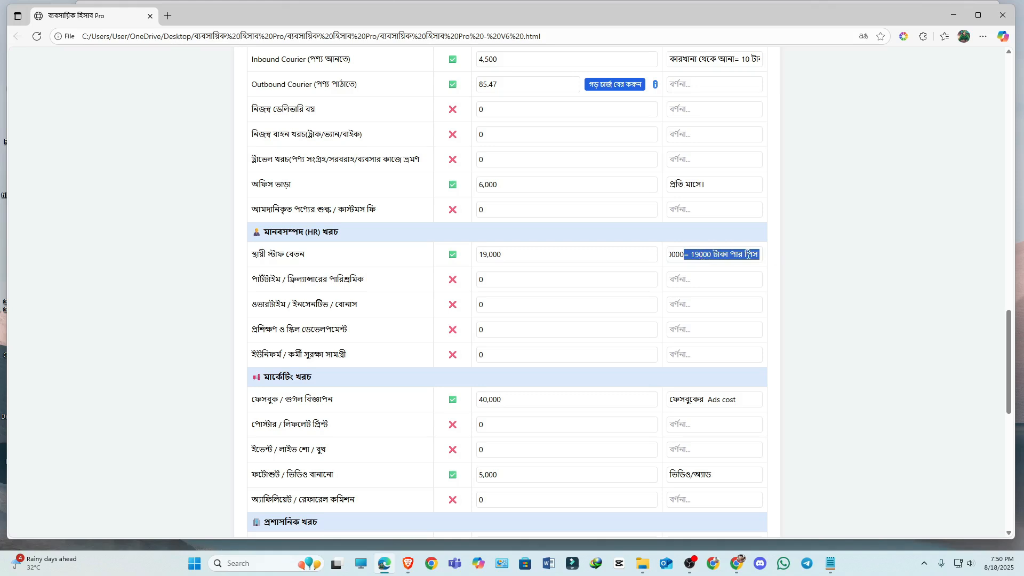
click(744, 254)
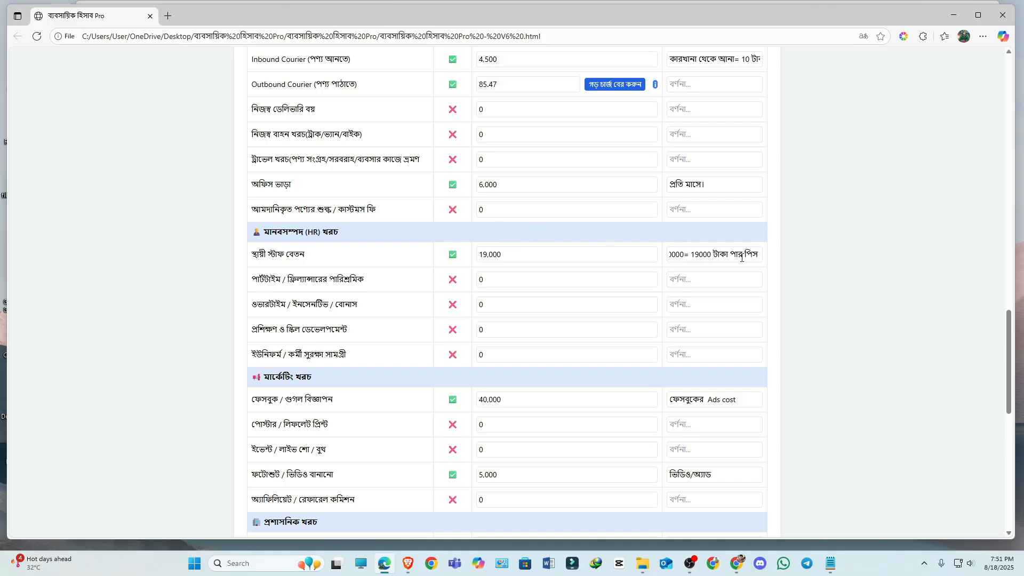
drag(744, 255, 761, 254)
Examine the Facebook/Google advertising expense and its description in the marketing costs
scroll(478, 320, down, 3)
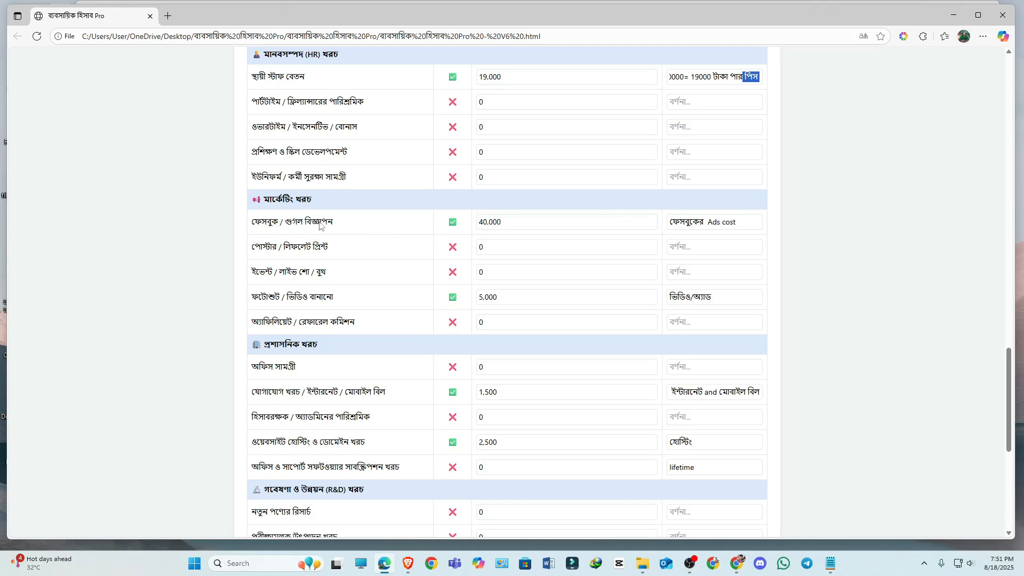
drag(261, 221, 334, 222)
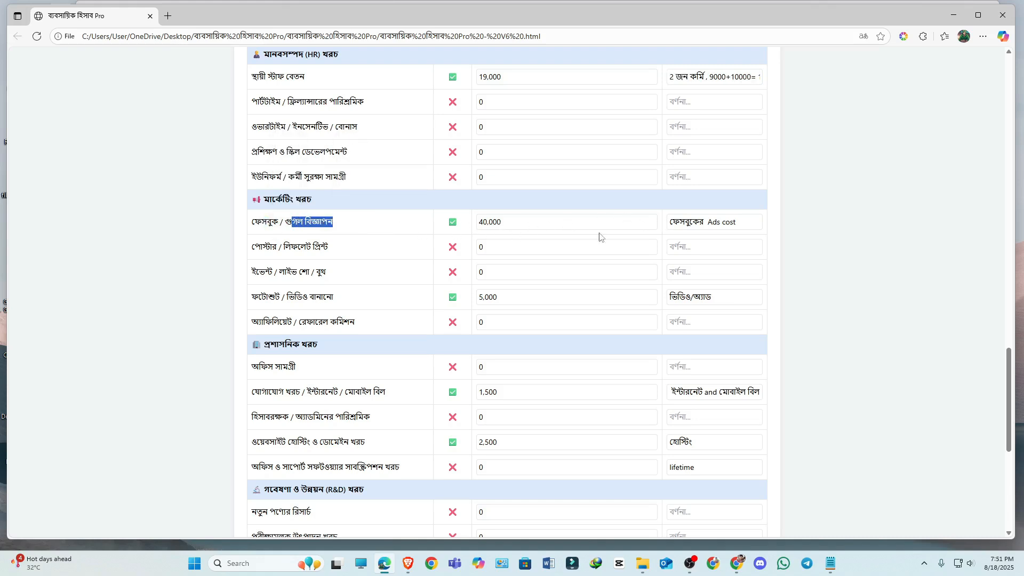
click(704, 221)
drag(709, 222, 775, 222)
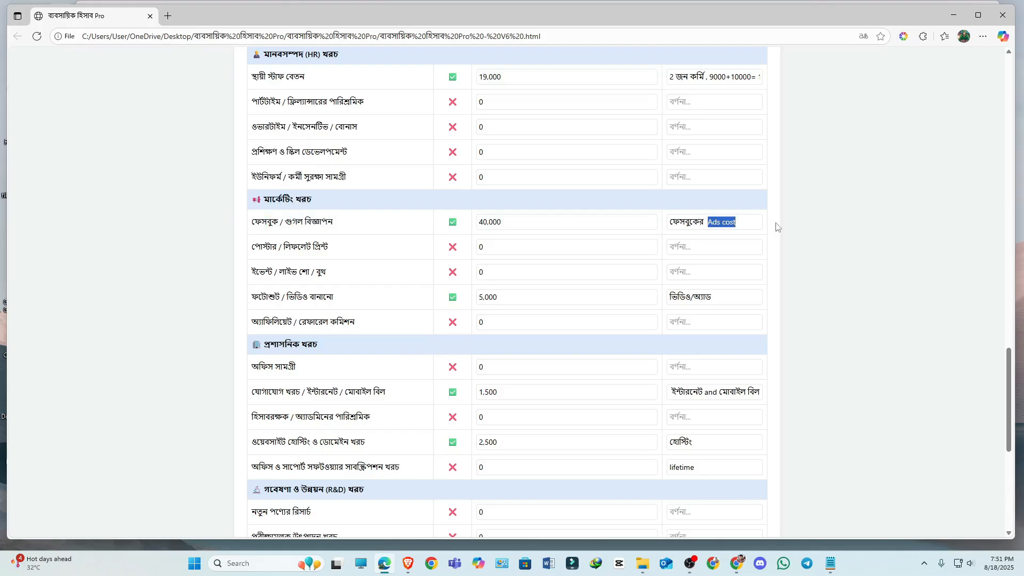
click(750, 223)
drag(266, 231, 605, 226)
click(682, 226)
drag(705, 222, 670, 222)
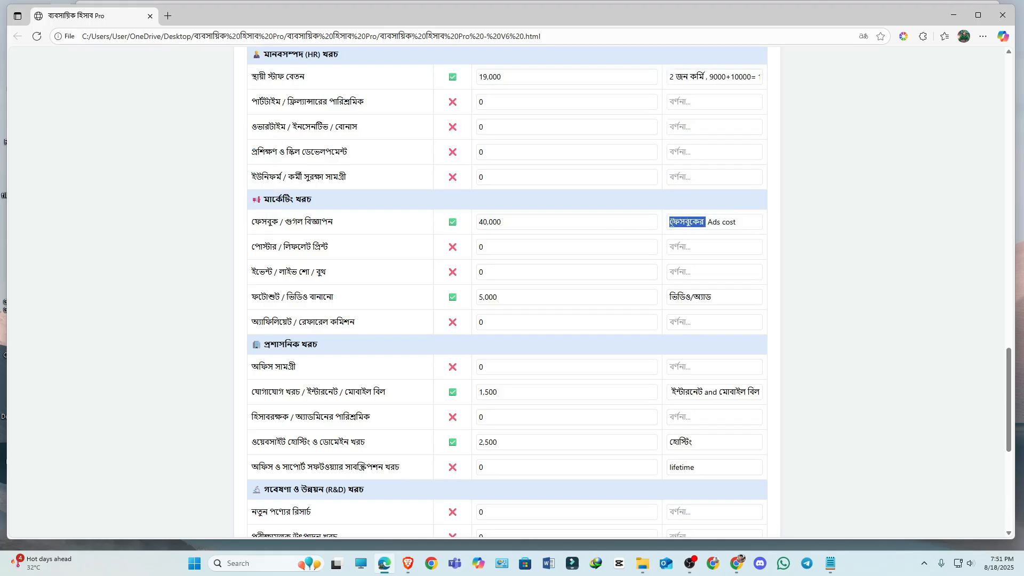
Examine the photoshoot/video-making expense's description and amount in the marketing costs
scroll(320, 306, down, 4)
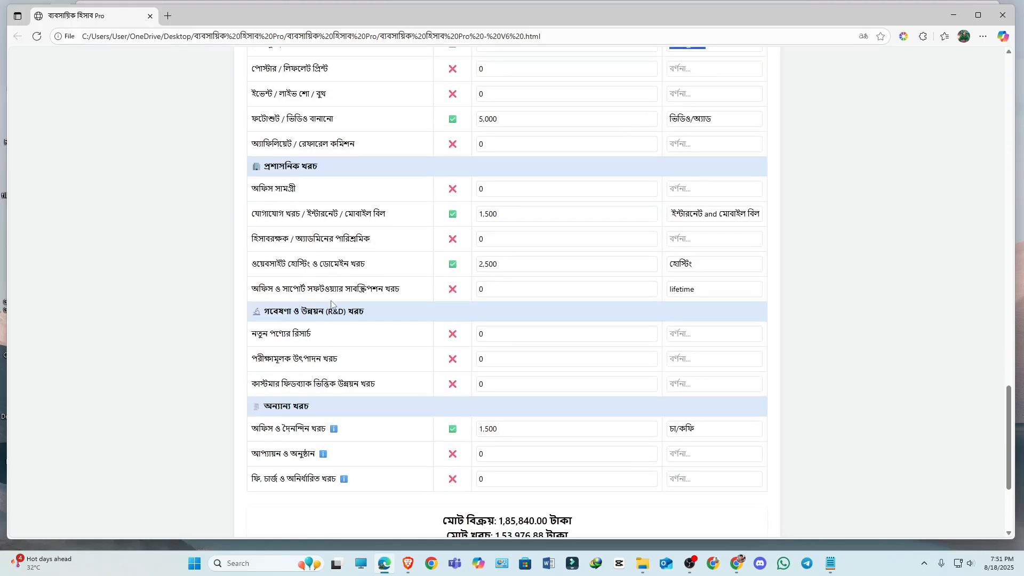
scroll(332, 303, up, 3)
scroll(331, 303, up, 1)
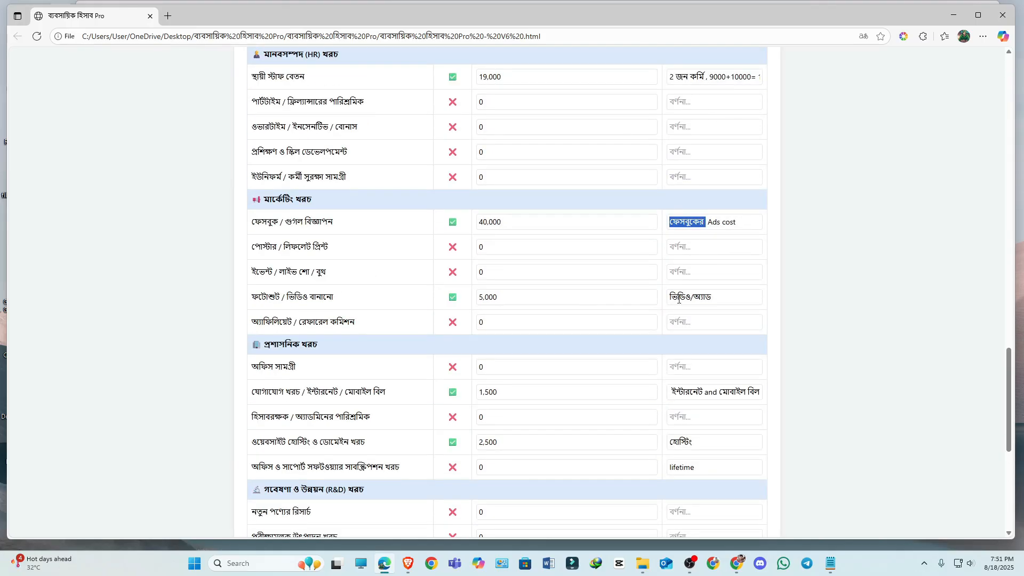
click(719, 296)
drag(718, 297, 673, 298)
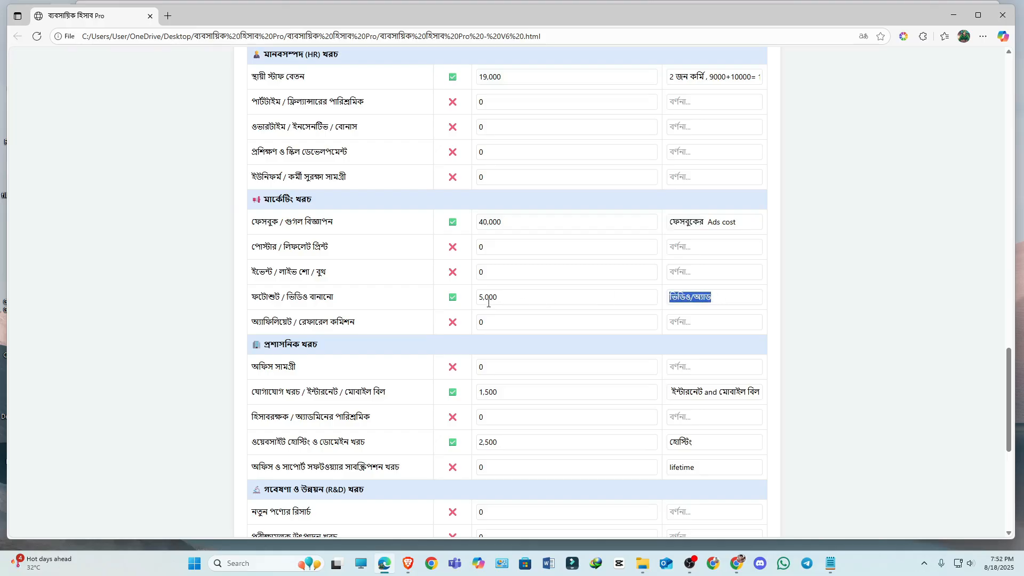
click(520, 297)
Review the internet/mobile bill and website hosting amounts and descriptions in the administrative costs
scroll(478, 312, down, 3)
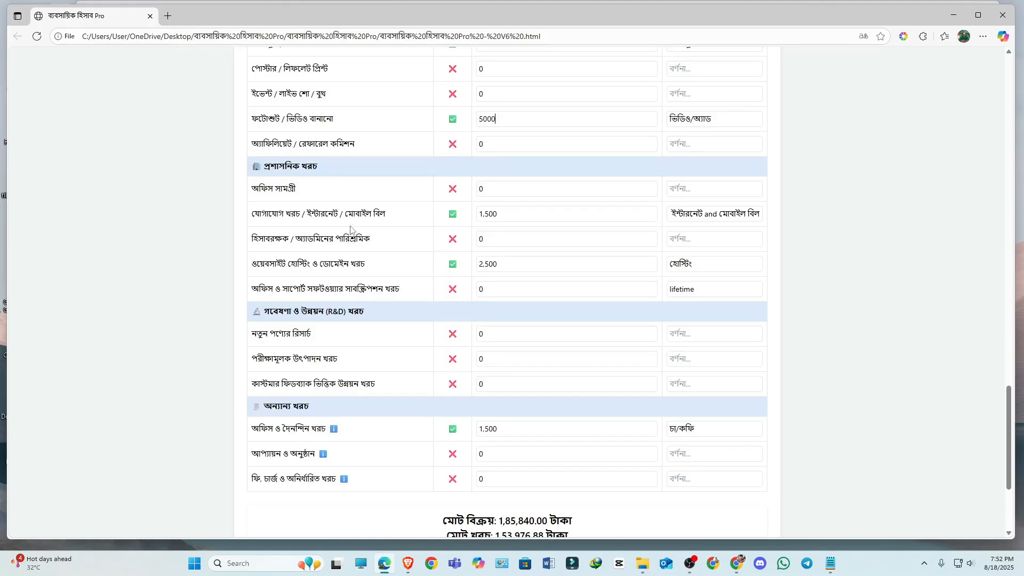
click(531, 214)
drag(685, 214, 760, 214)
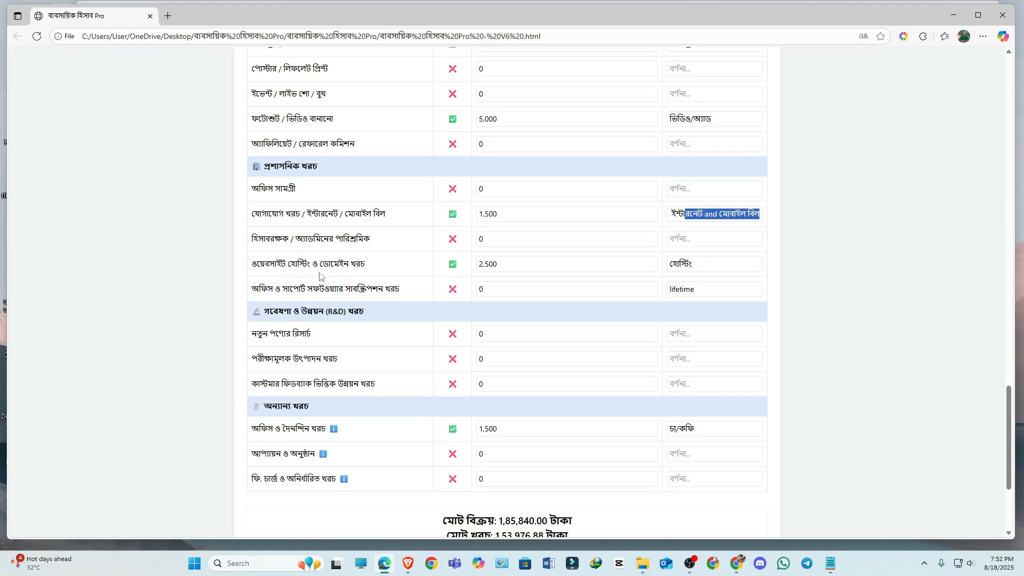
click(515, 265)
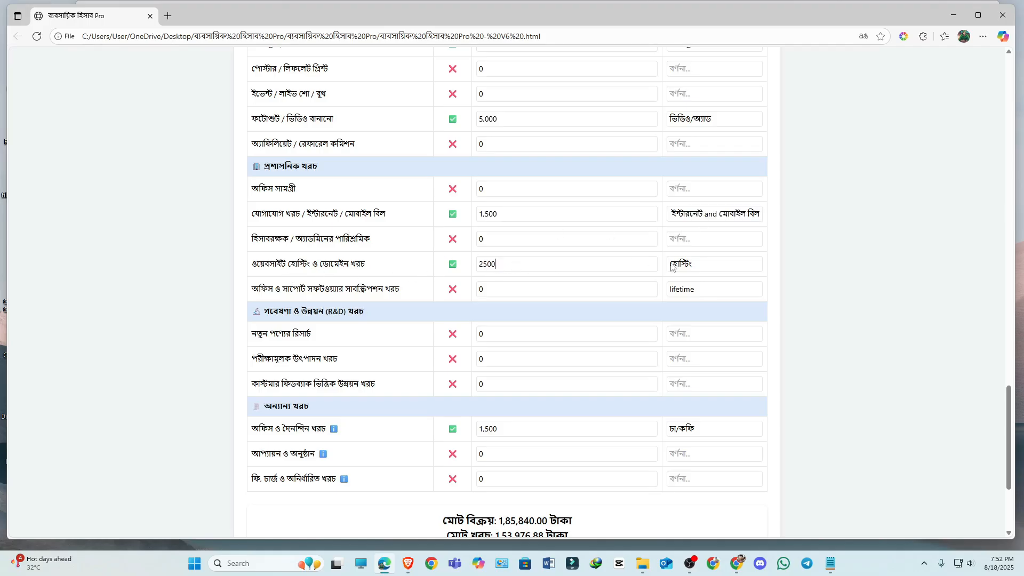
click(714, 265)
click(522, 265)
Examine the office and support software subscription expense and its description in the administrative costs
scroll(515, 262, down, 3)
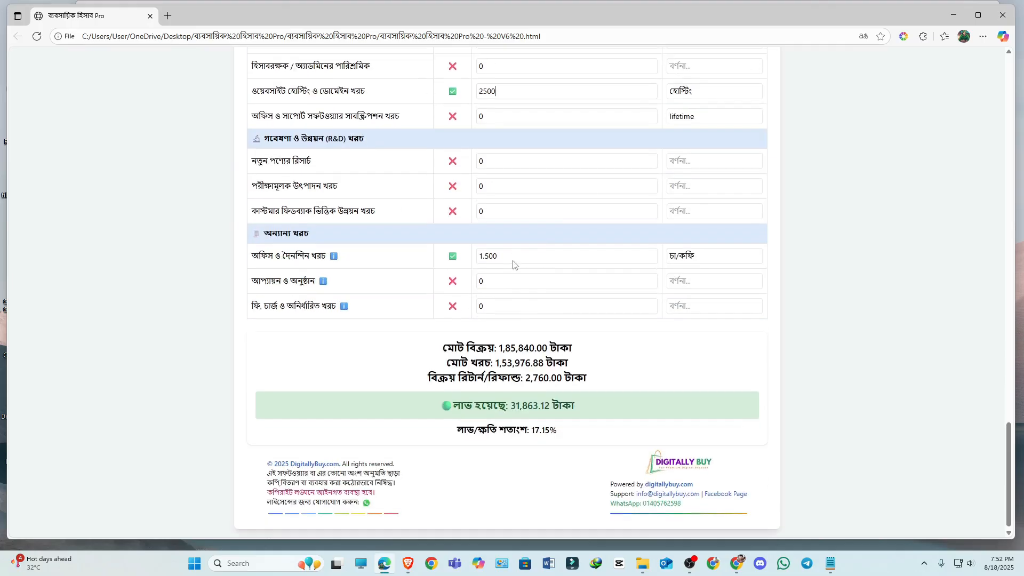
scroll(440, 298, up, 3)
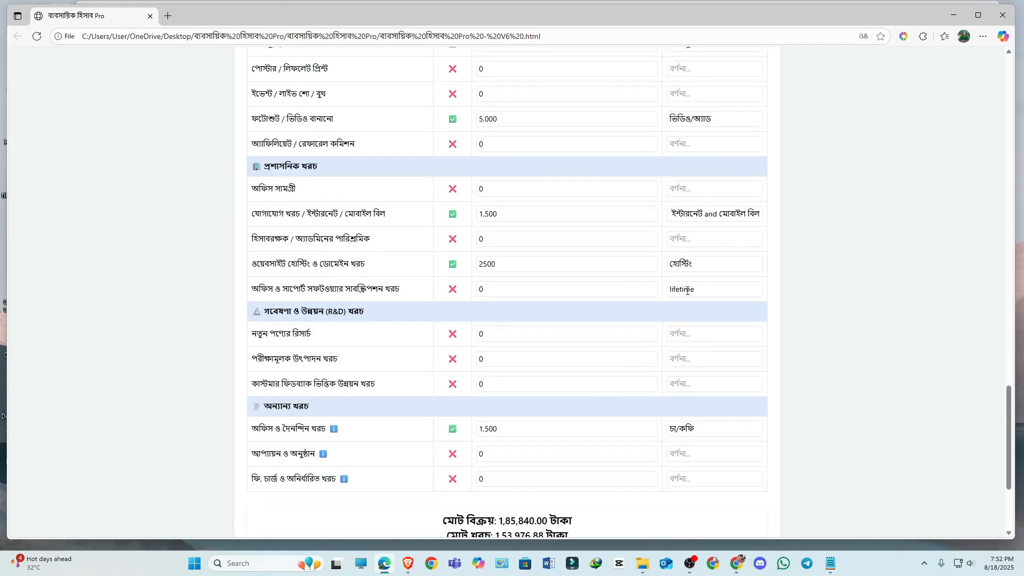
click(706, 290)
drag(706, 291, 664, 290)
drag(252, 288, 409, 295)
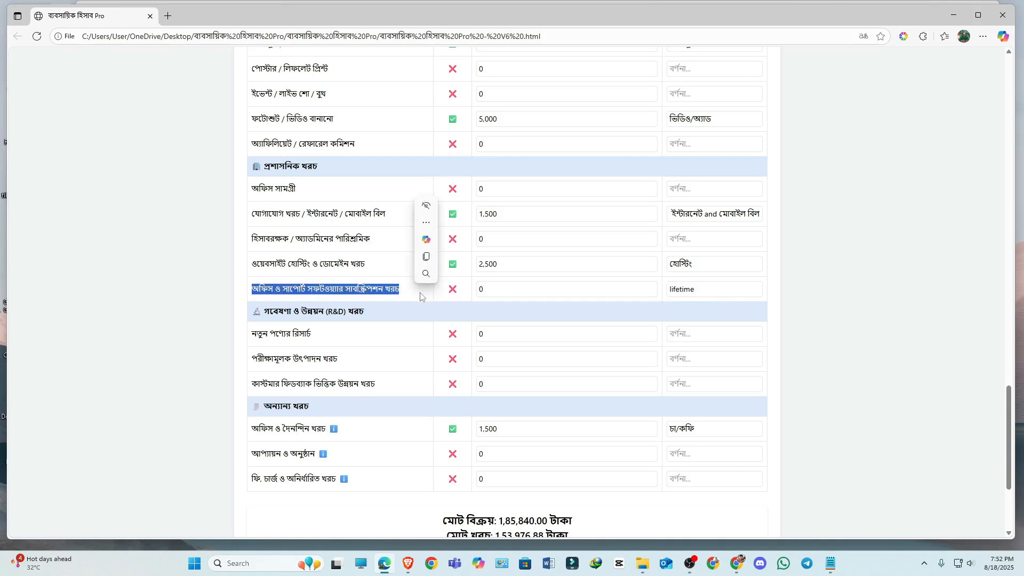
click(424, 297)
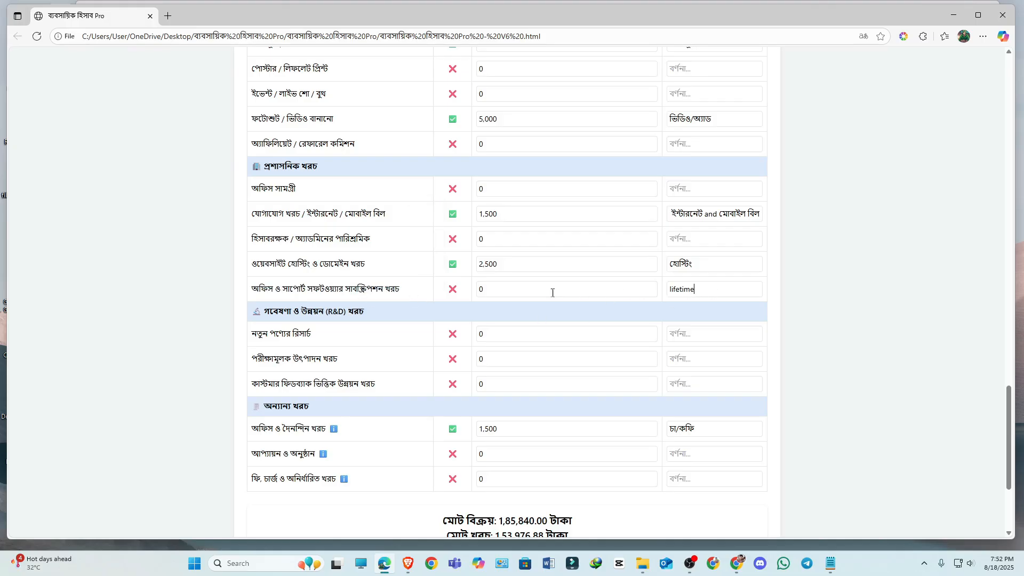
Glance over the sheet's header and product settings, and recheck the software subscription's description and amount
scroll(549, 291, up, 20)
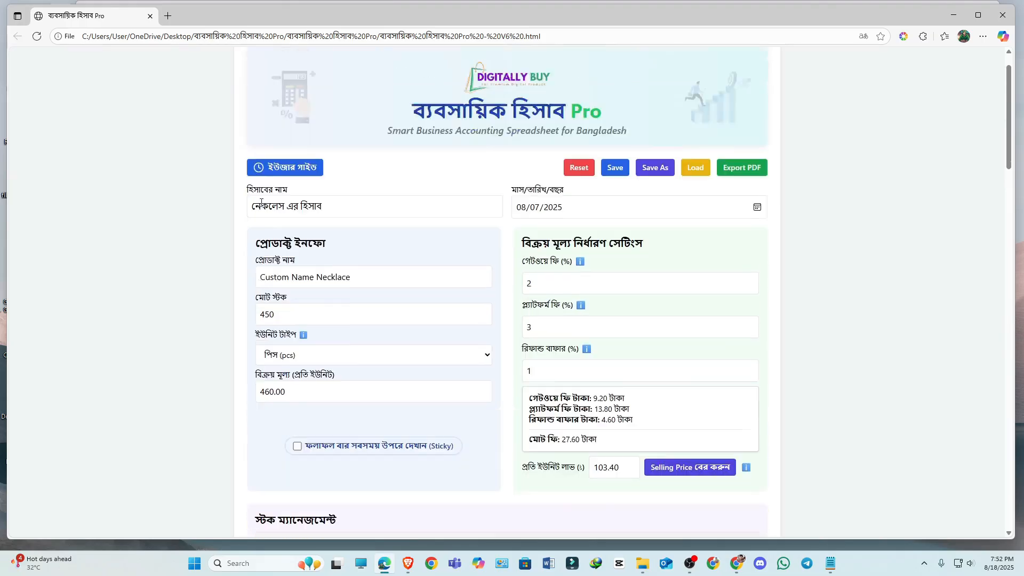
scroll(535, 248, down, 20)
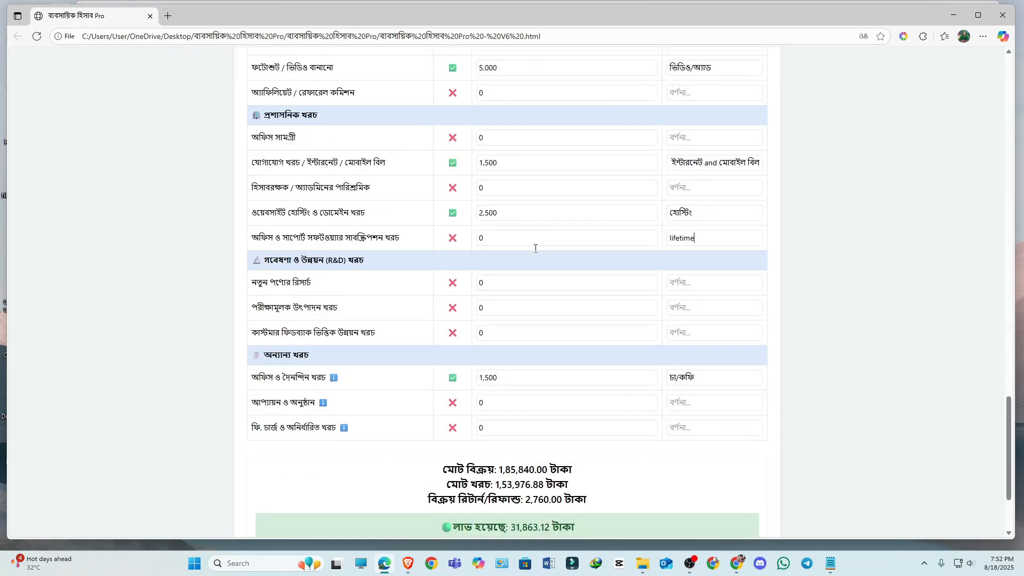
drag(724, 236, 667, 240)
click(529, 238)
key(Tab)
click(575, 254)
Switch to the untitled Google Docs document and return to the accounting sheet
click(737, 563)
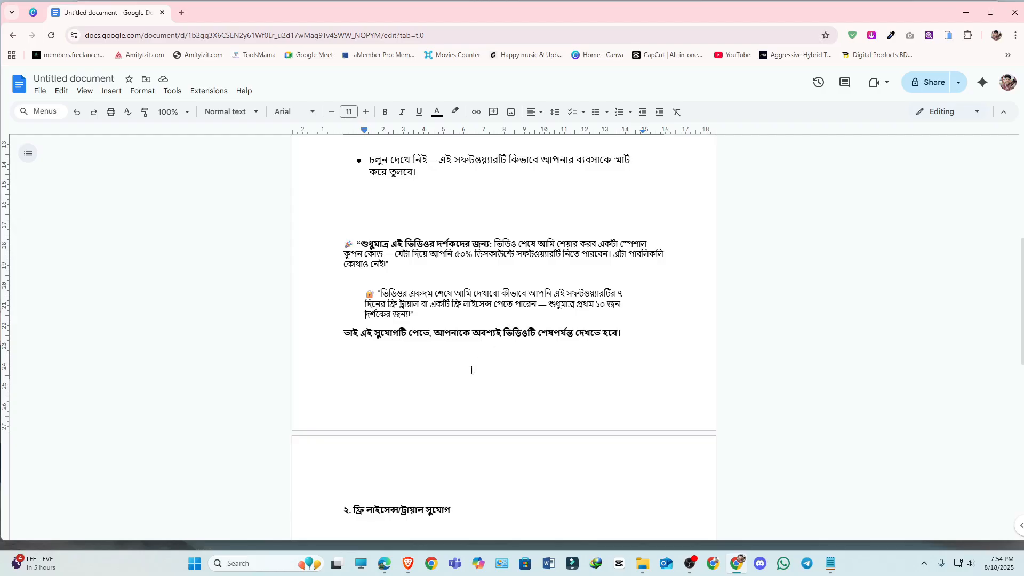
key(alt+Tab)
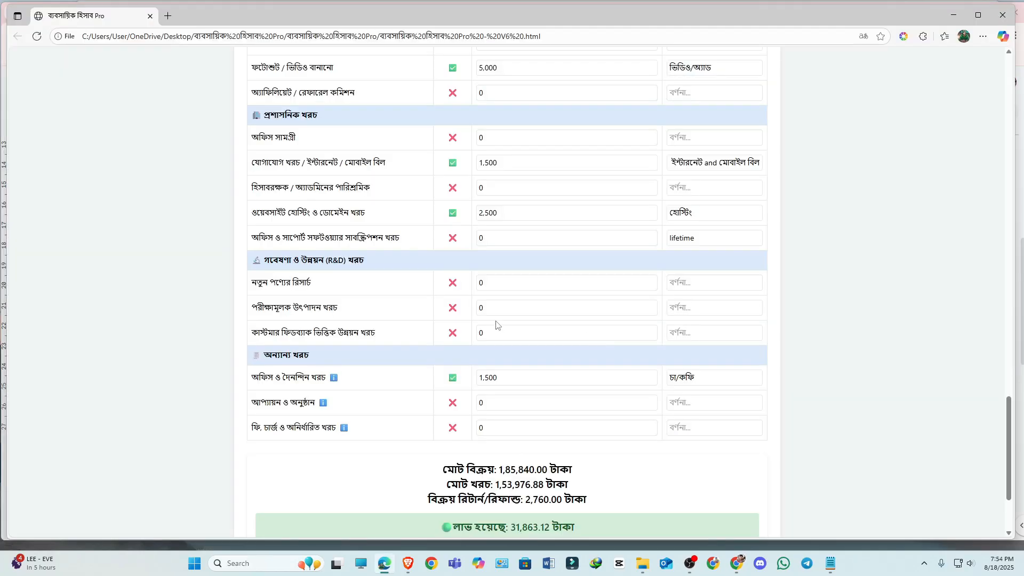
Look over the research and development (R&D) costs and the new product research amount
scroll(495, 326, down, 2)
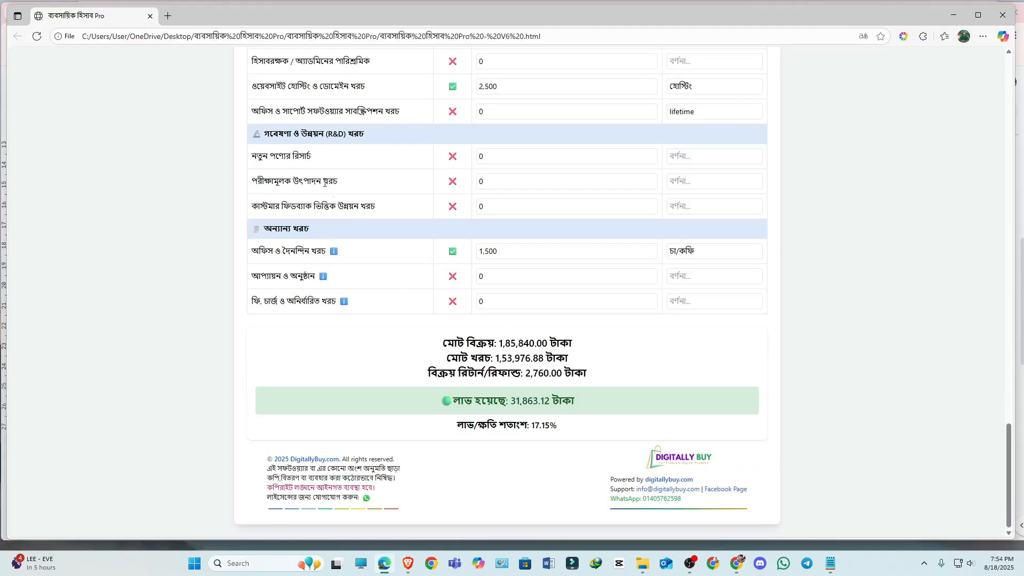
drag(375, 139, 255, 137)
click(524, 158)
Read the help note for the office and daily expense and check its amount and description
mouse_move(332, 256)
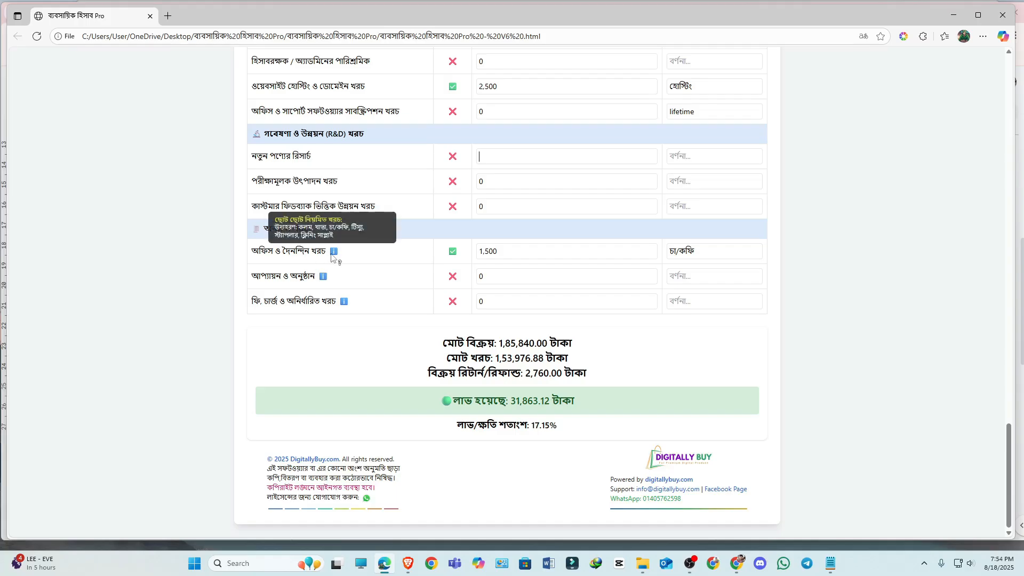
click(511, 252)
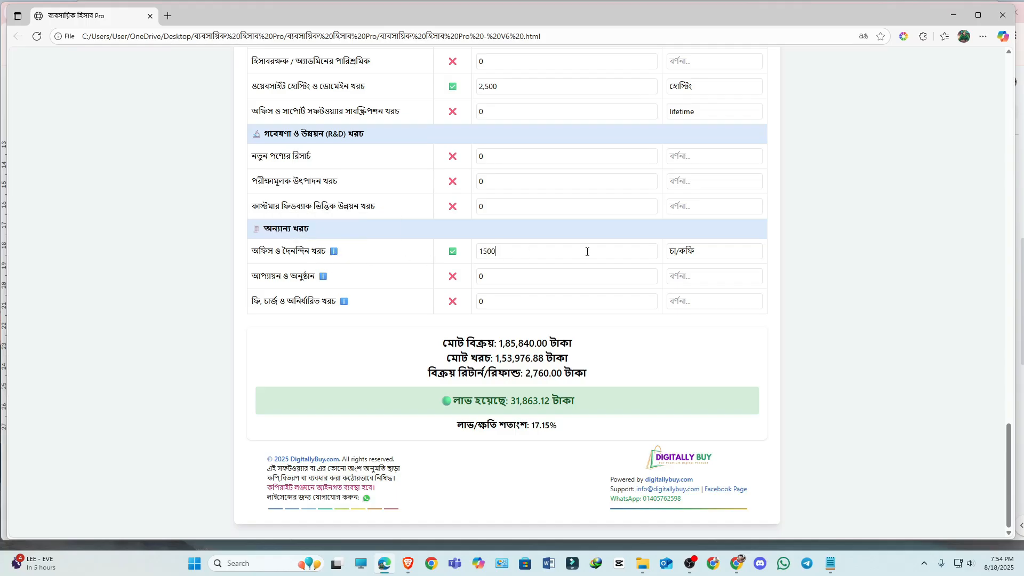
click(705, 252)
triple_click(704, 252)
Review the final result summary, from total sales through to the profit/loss percentage
click(373, 362)
drag(438, 343, 595, 420)
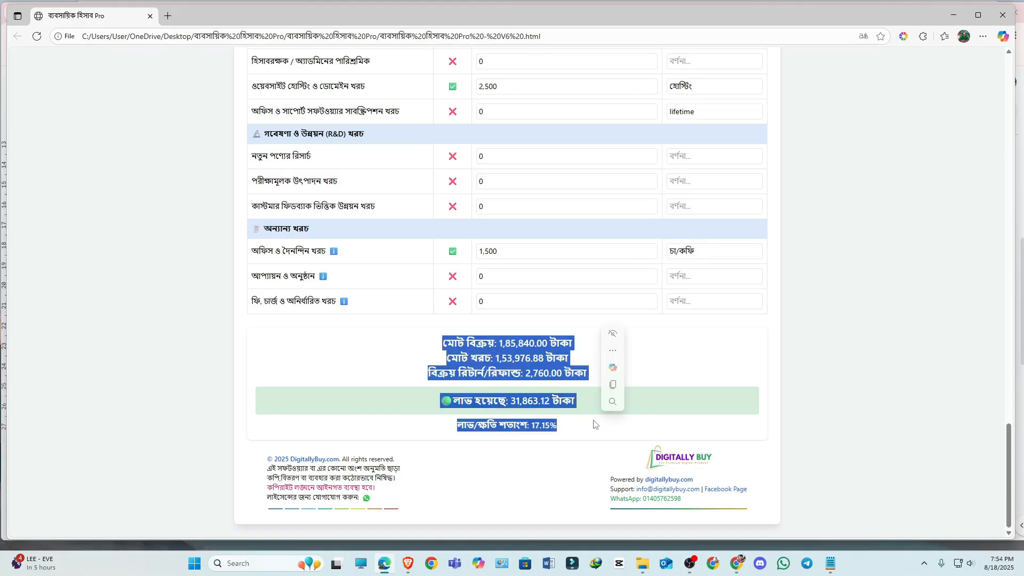
Examine the summary lines one by one: total sales, total cost, sales return/refund, profit amount and profit/loss percentage
click(701, 361)
scroll(505, 272, up, 20)
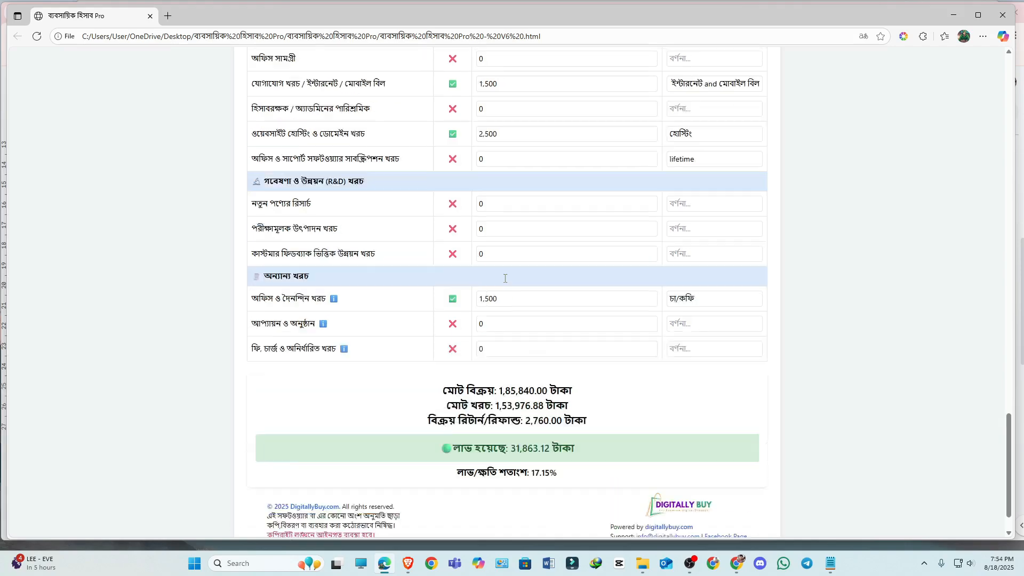
scroll(452, 300, down, 20)
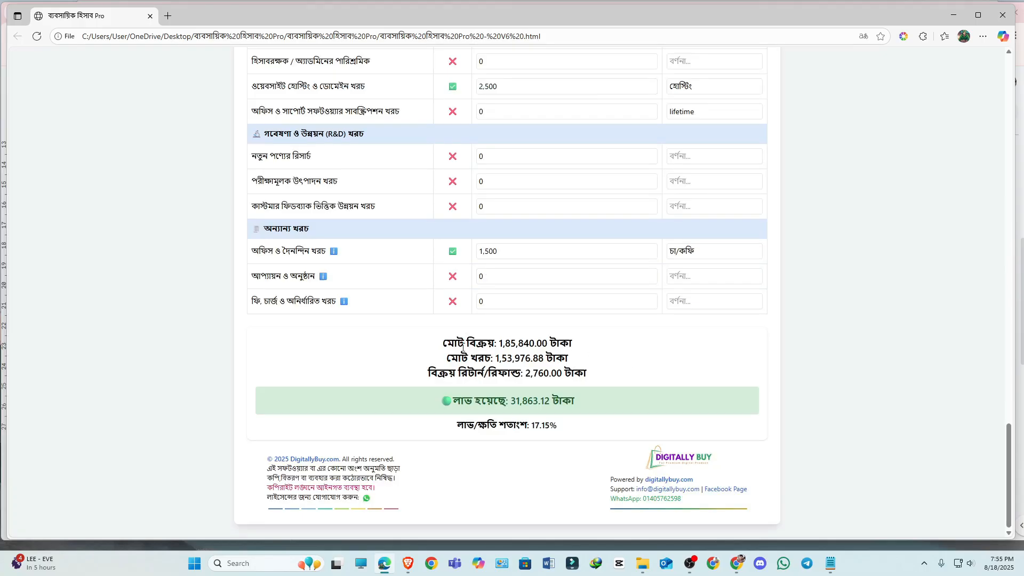
drag(457, 344, 486, 343)
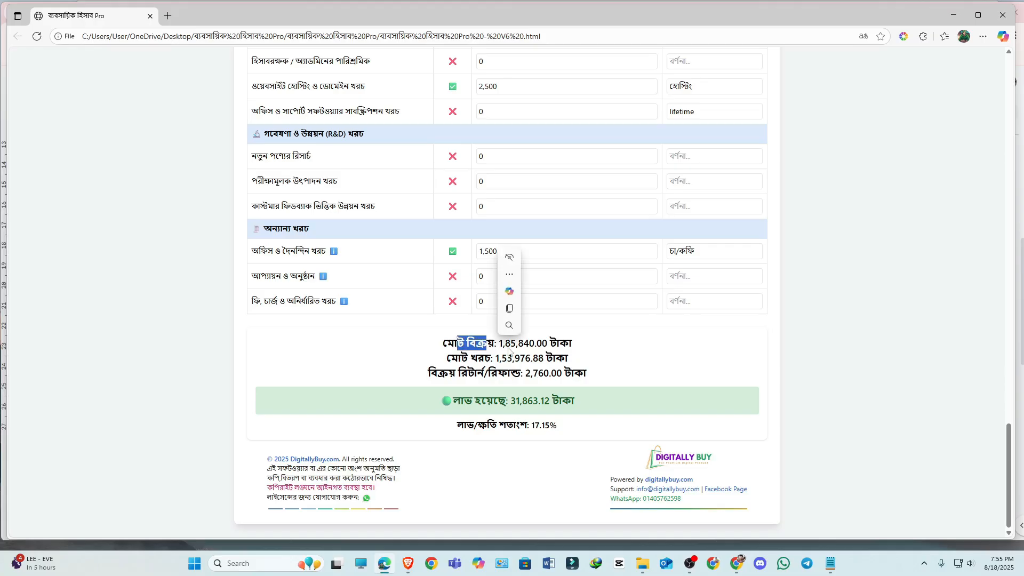
click(474, 360)
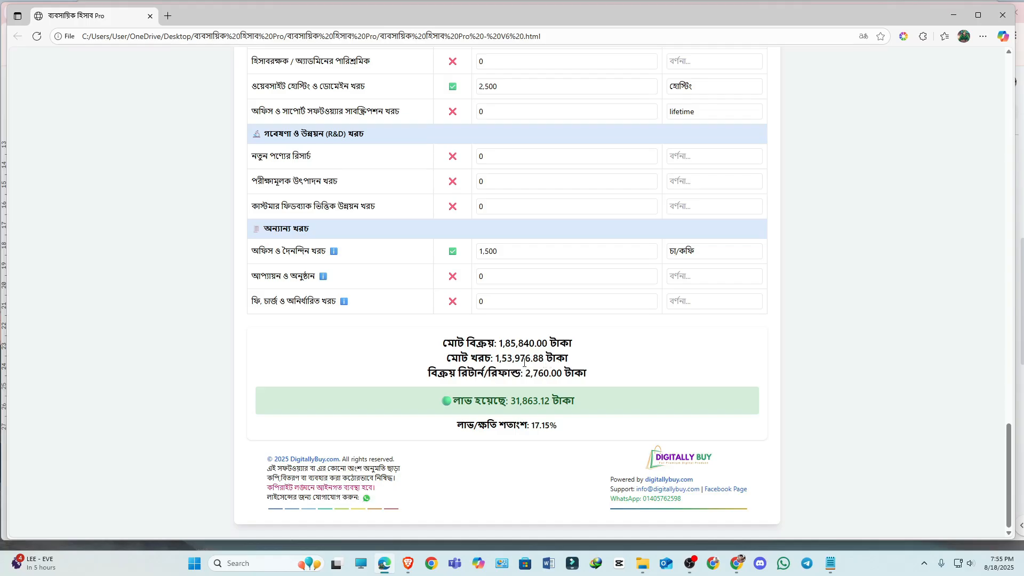
drag(436, 374, 523, 378)
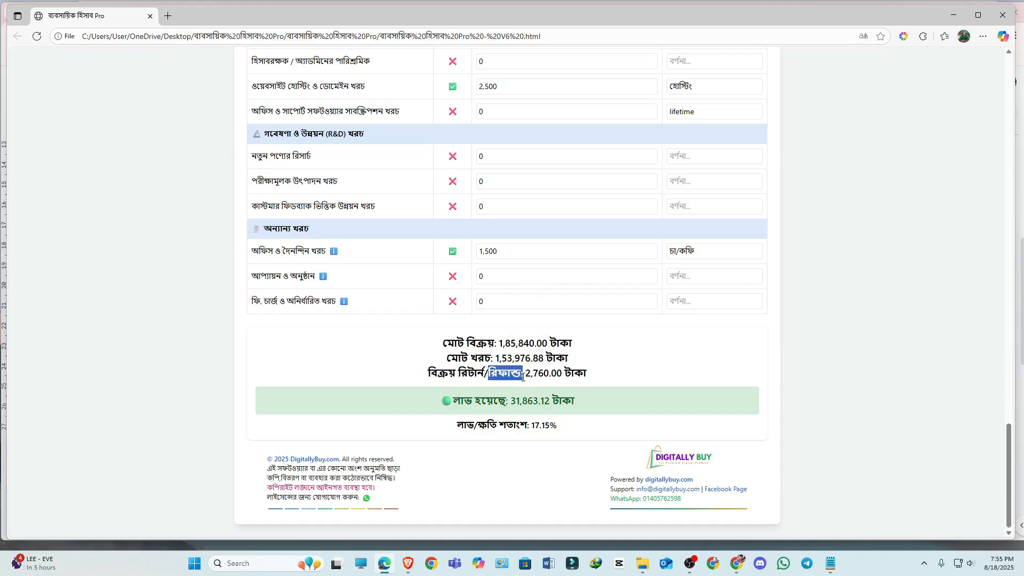
click(583, 379)
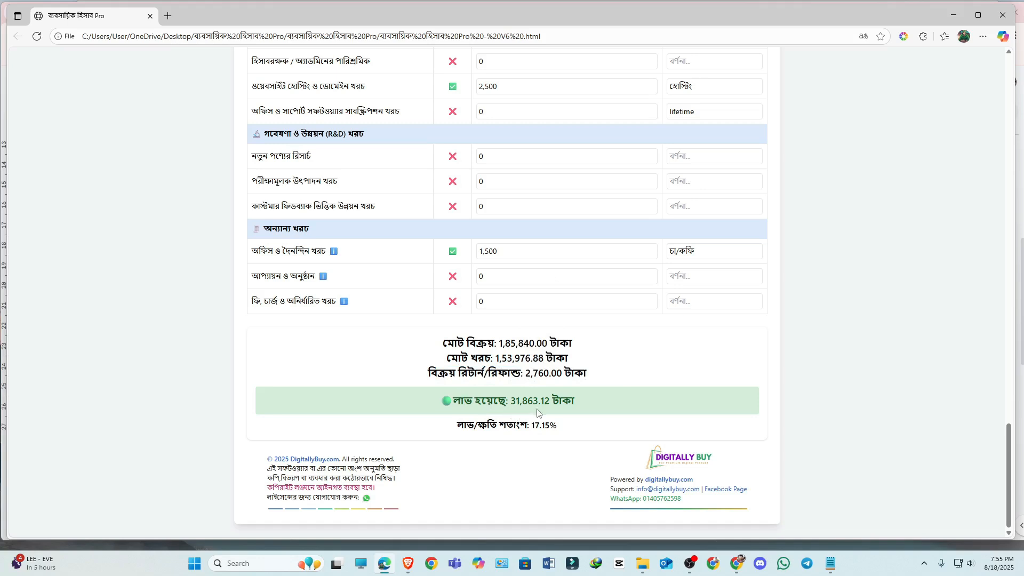
drag(589, 405, 440, 410)
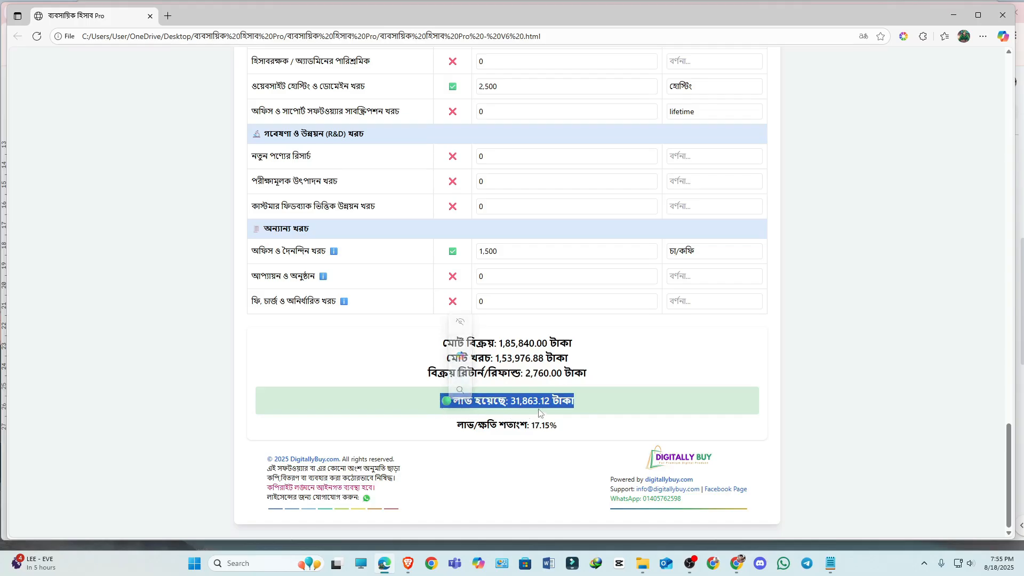
click(619, 401)
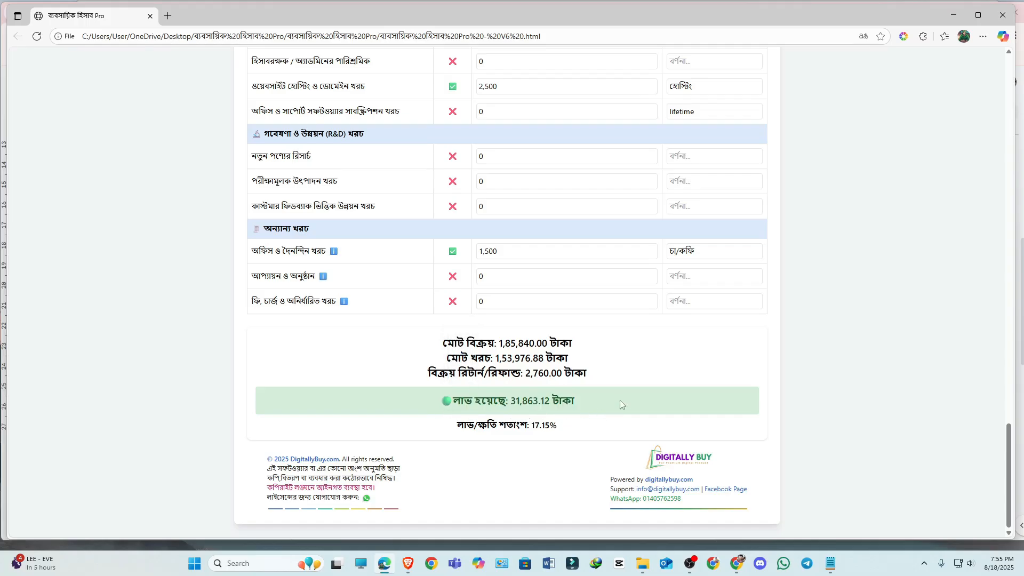
drag(452, 426, 576, 430)
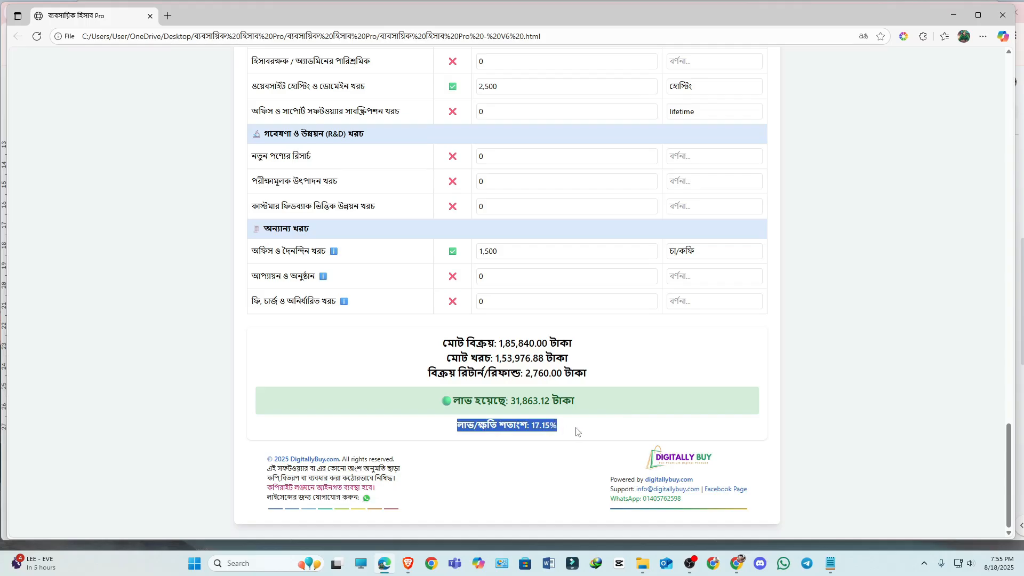
click(645, 429)
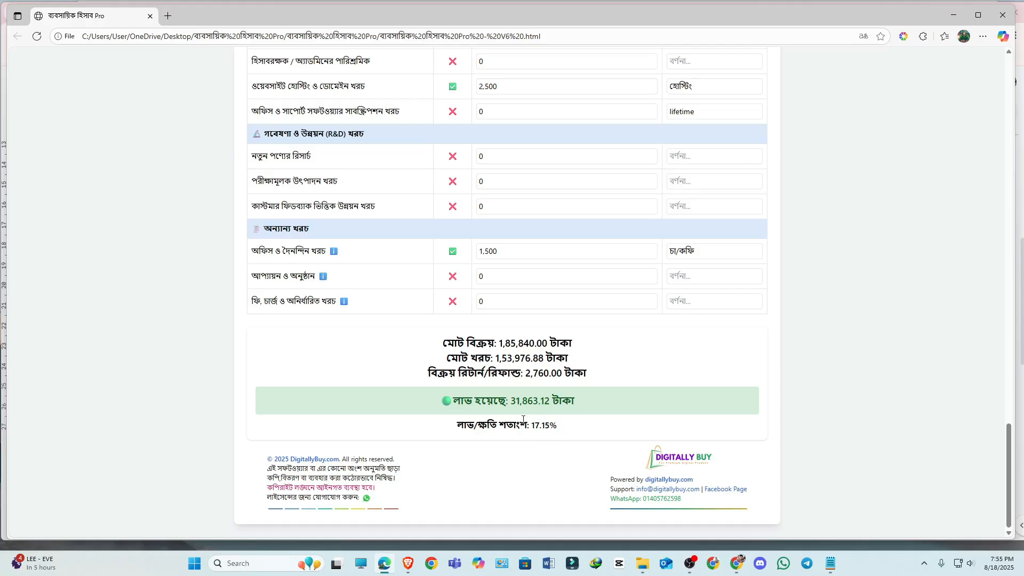
Look over the whole accounting sheet, from the product info and pricing settings through the expense table to the final result
key(Home)
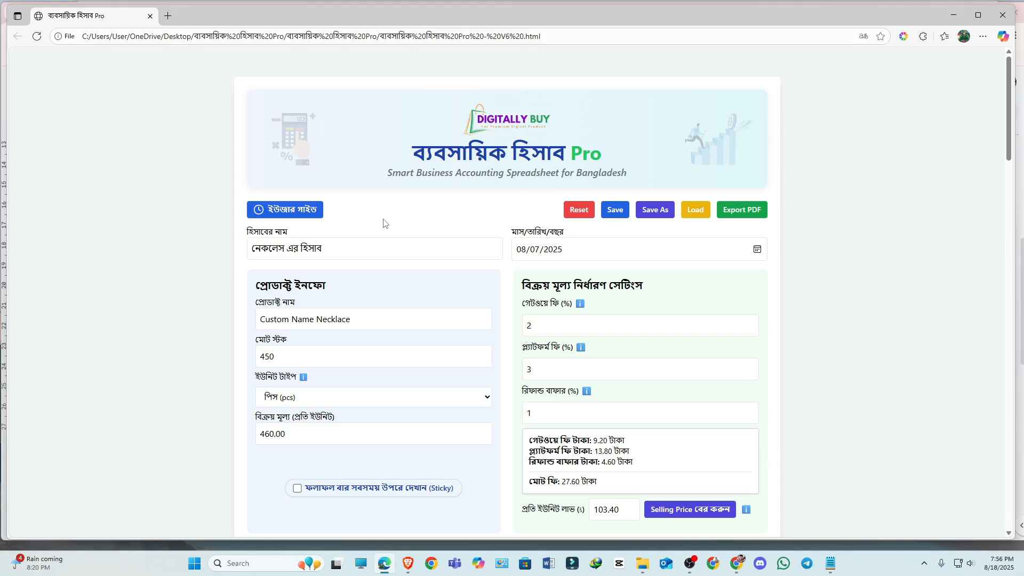
scroll(388, 222, down, 6)
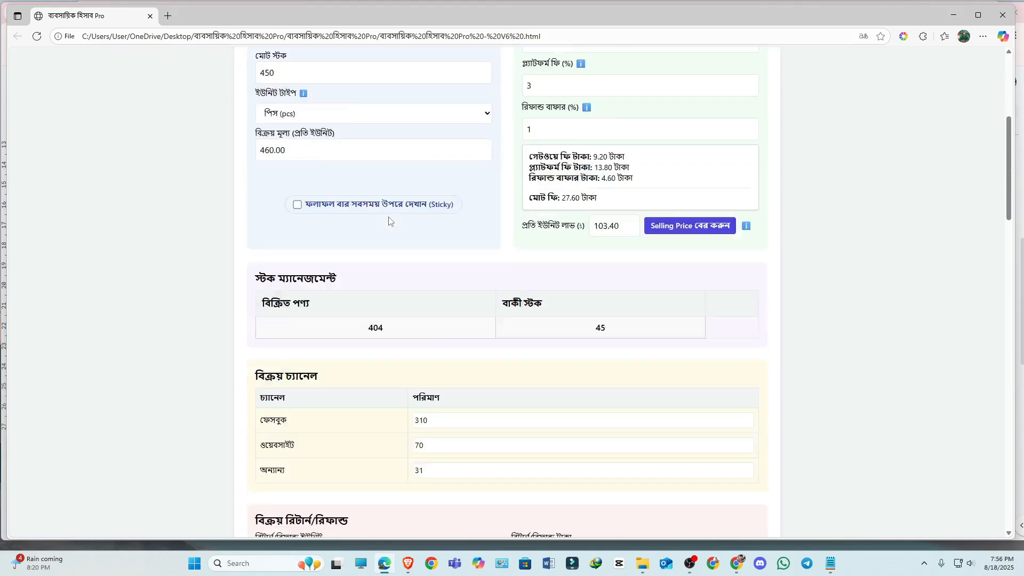
scroll(388, 222, up, 7)
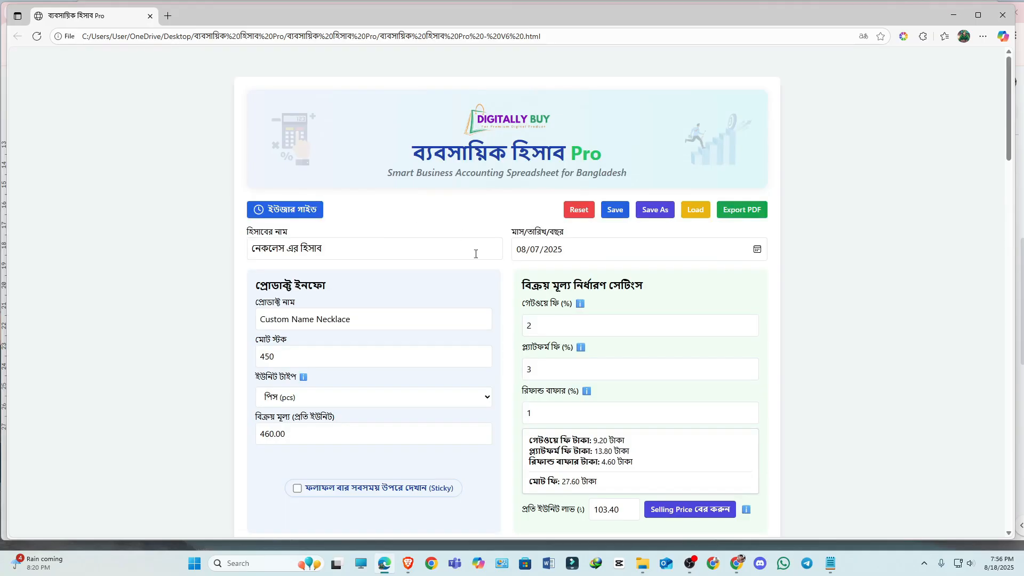
scroll(470, 285, down, 10)
scroll(470, 285, down, 15)
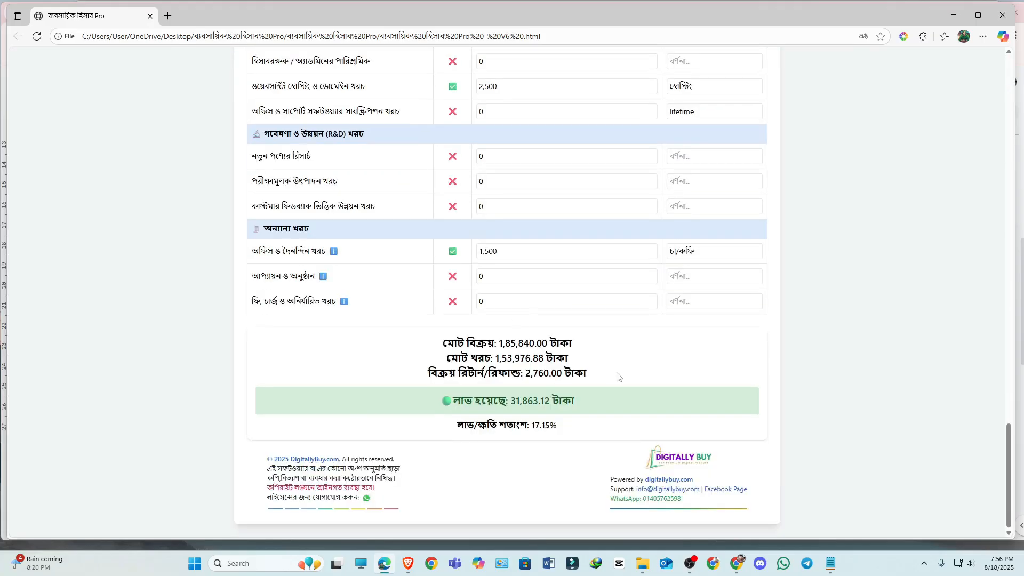
scroll(453, 369, up, 20)
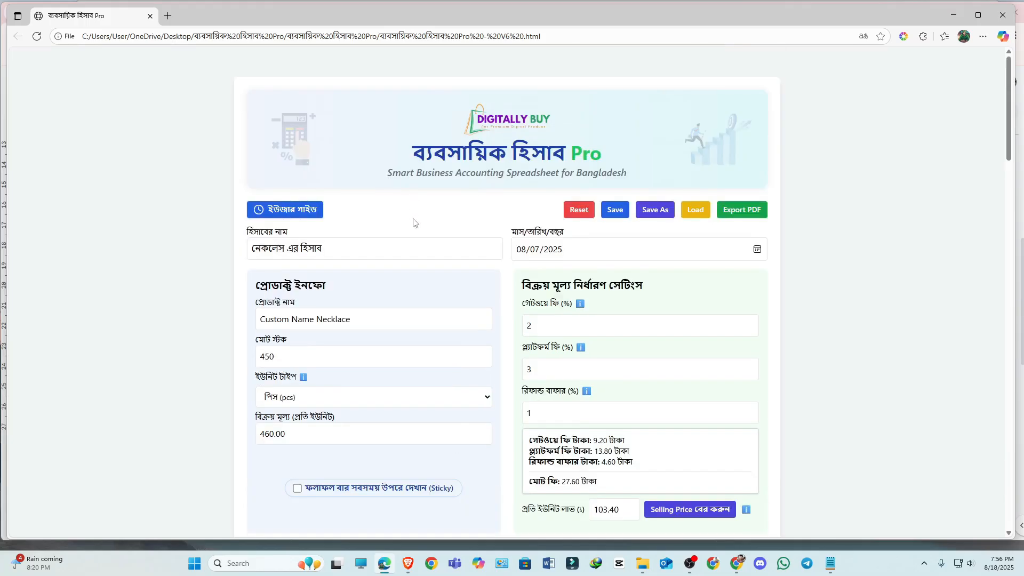
scroll(413, 222, down, 10)
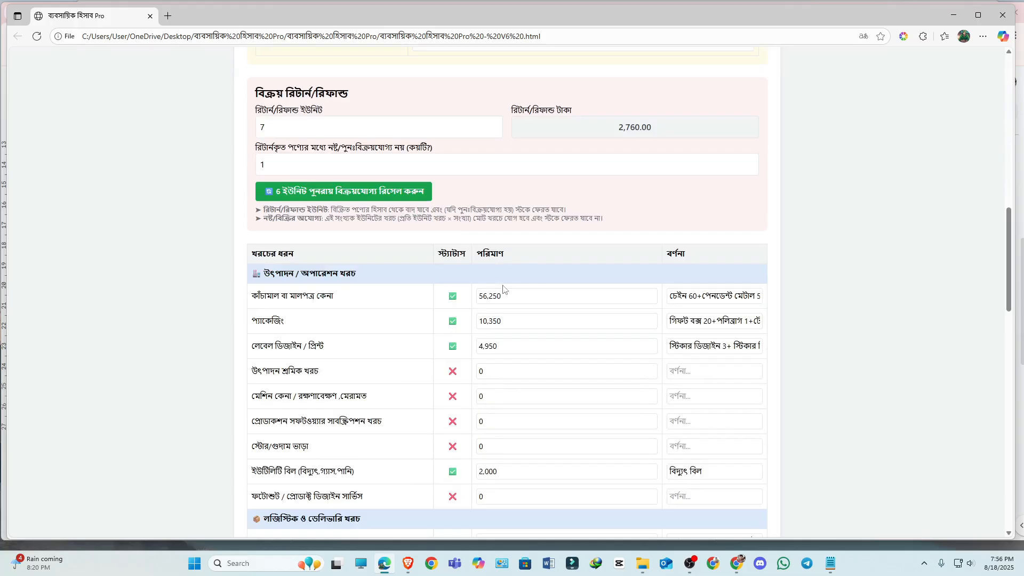
scroll(542, 292, up, 10)
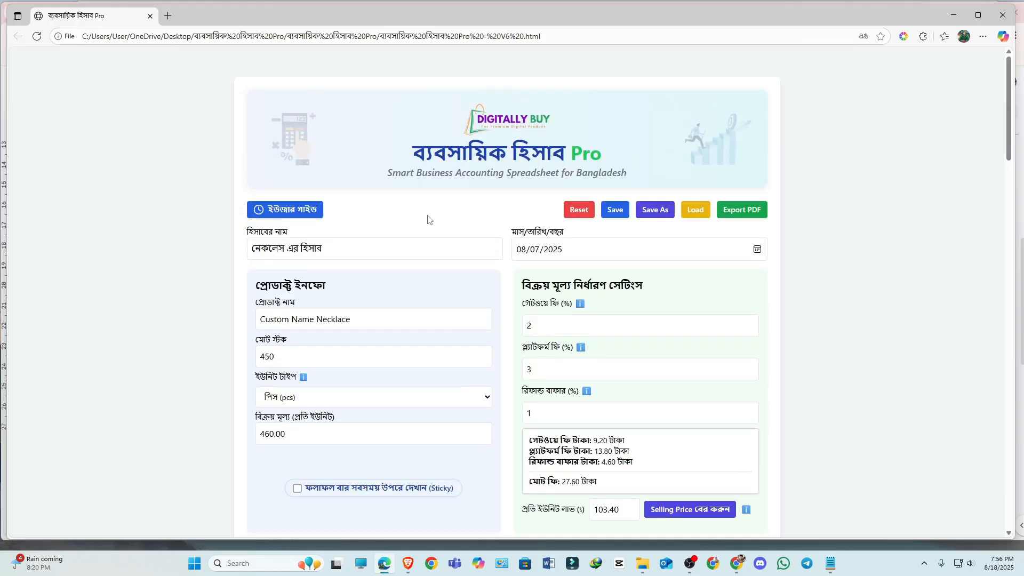
scroll(427, 221, down, 20)
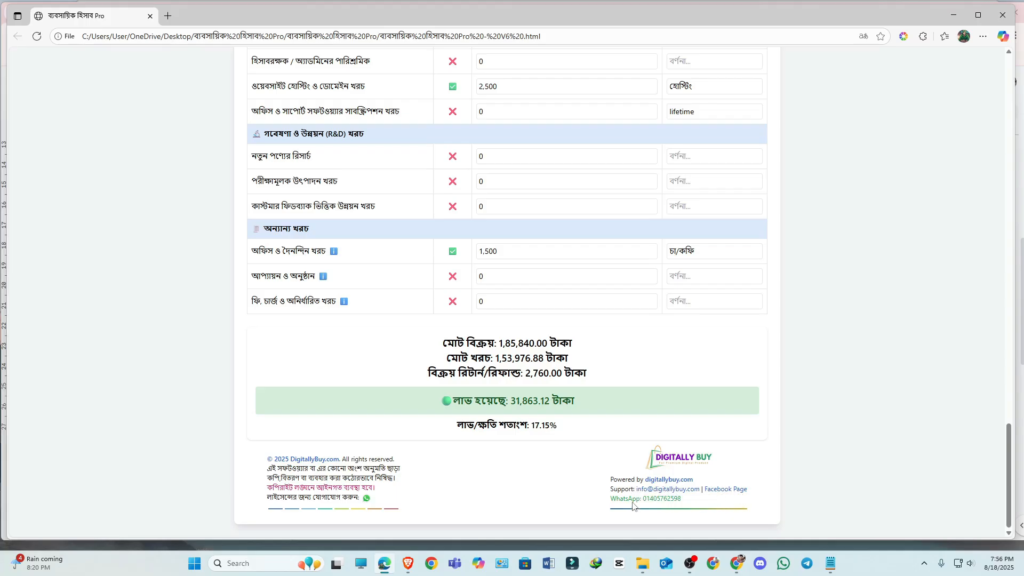
scroll(507, 474, up, 5)
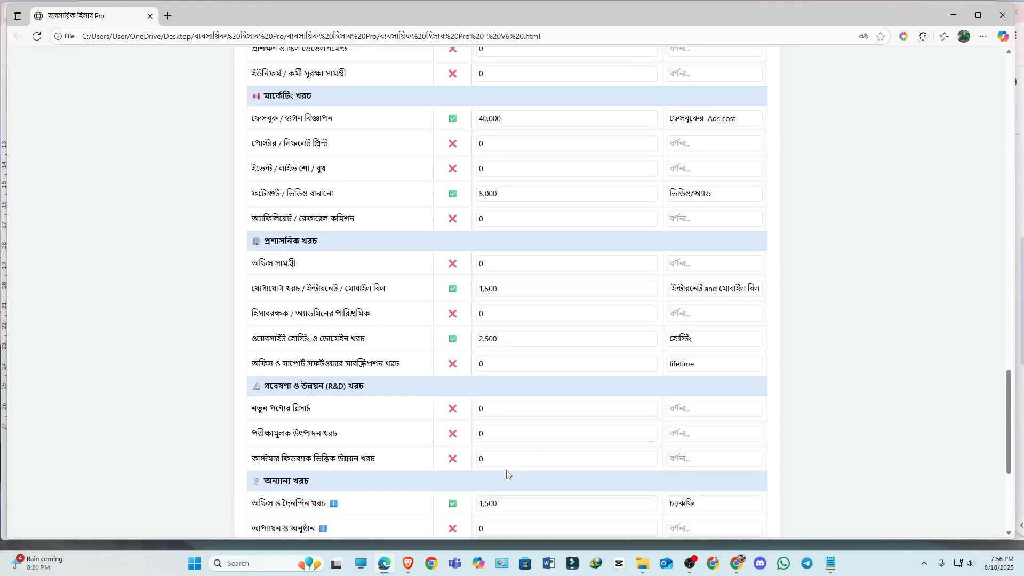
scroll(507, 475, up, 20)
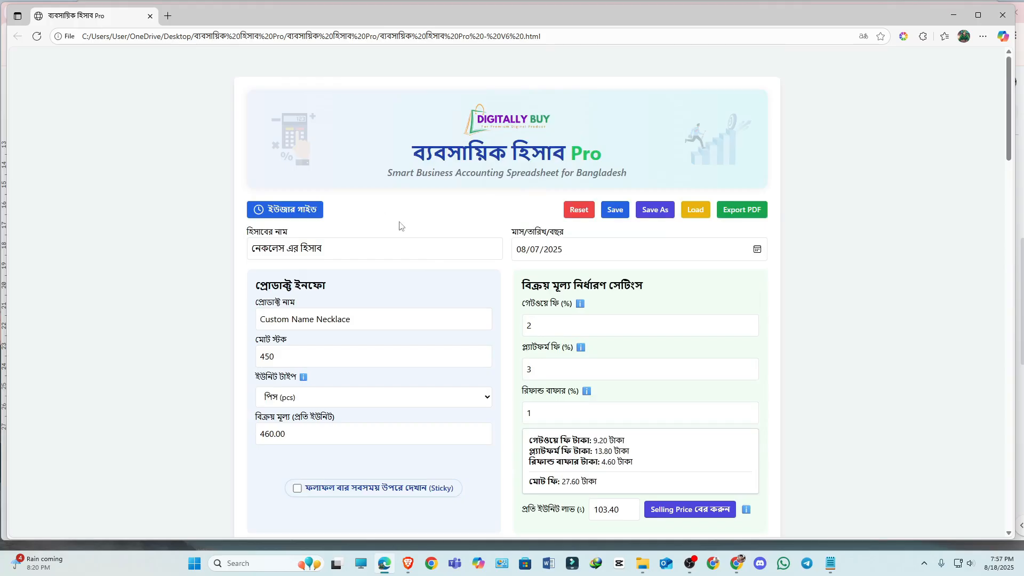
Open the user guide and read its instructions alongside the product, pricing and sales sections they describe
click(304, 214)
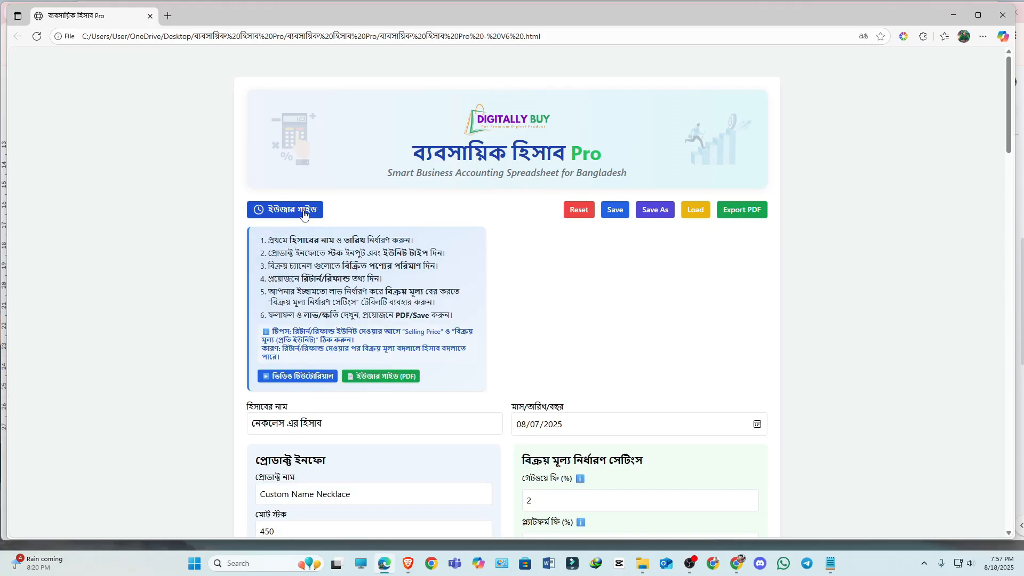
scroll(304, 213, down, 3)
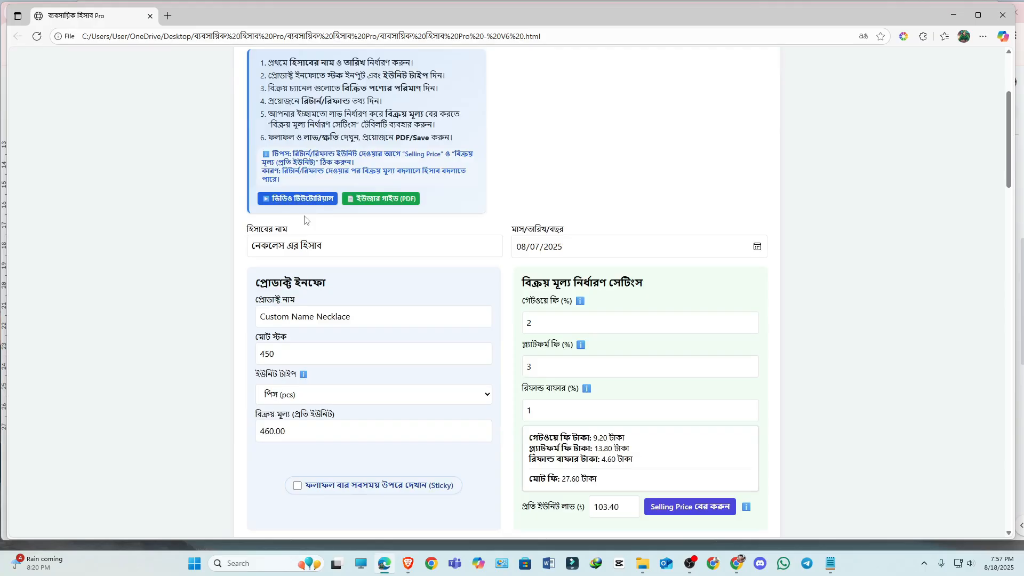
scroll(304, 220, up, 3)
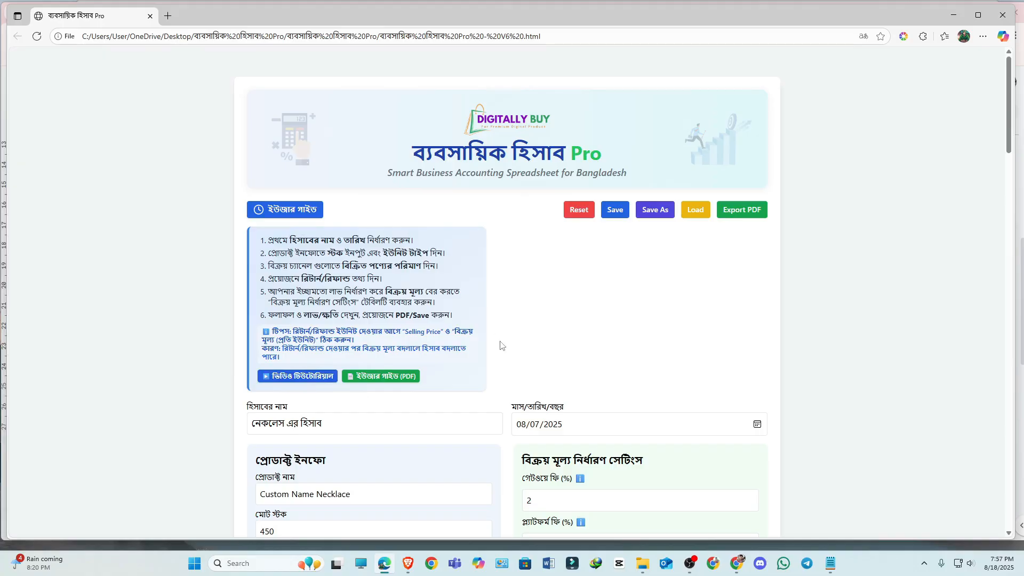
scroll(630, 293, down, 10)
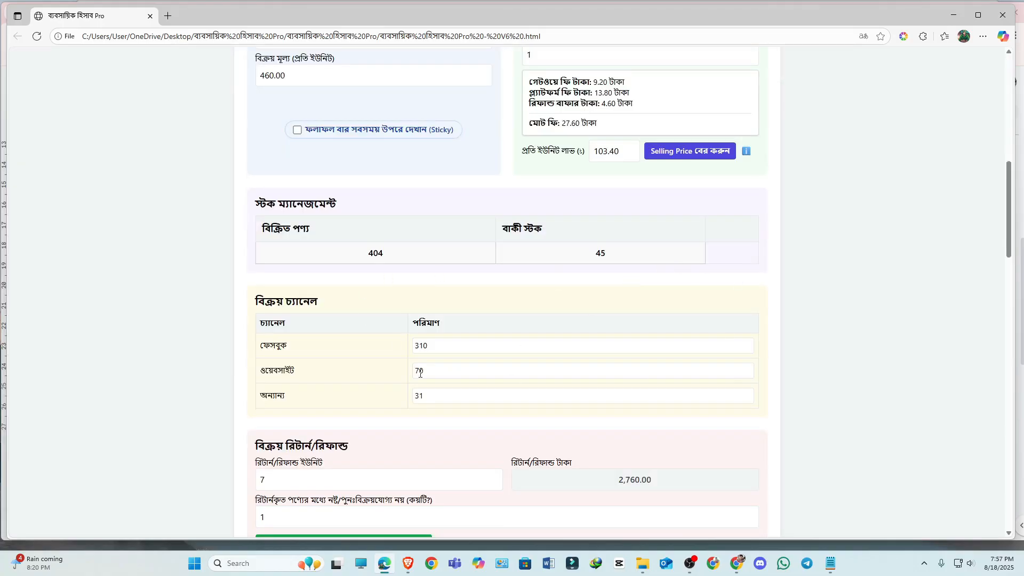
scroll(461, 347, down, 4)
scroll(432, 332, up, 10)
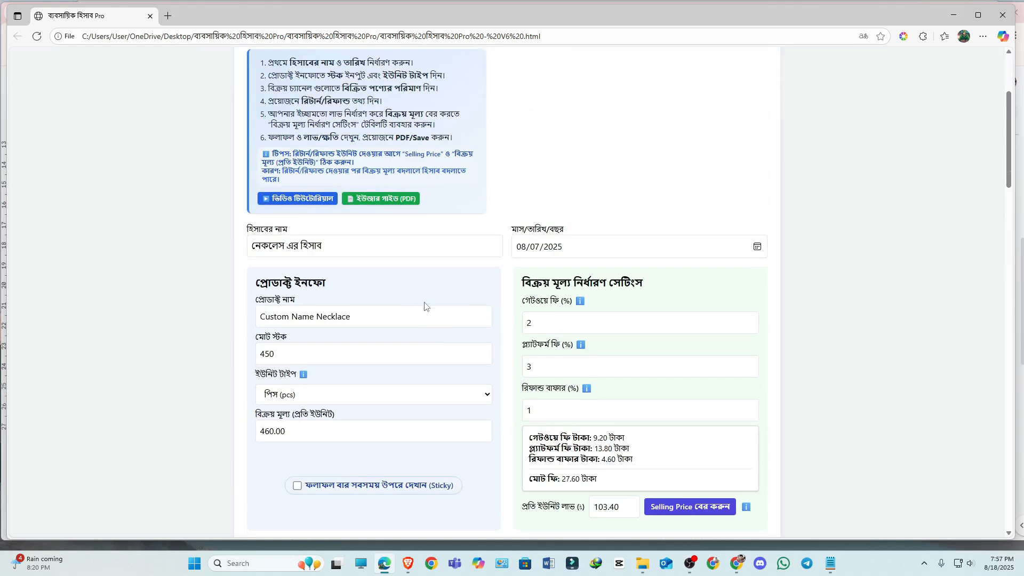
scroll(433, 296, up, 3)
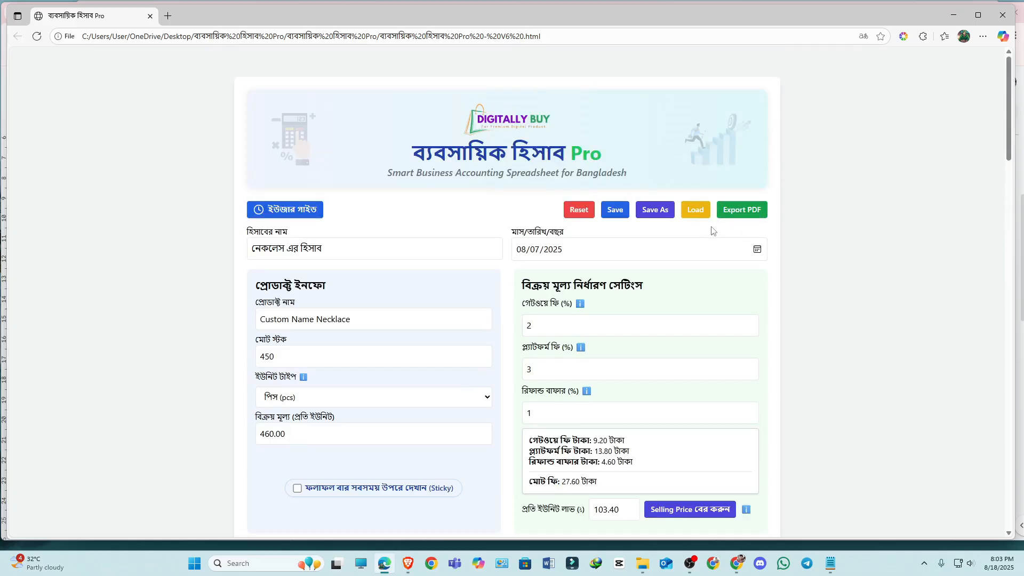
Export the necklace account sheet as a PDF and open the exported file
scroll(398, 257, down, 20)
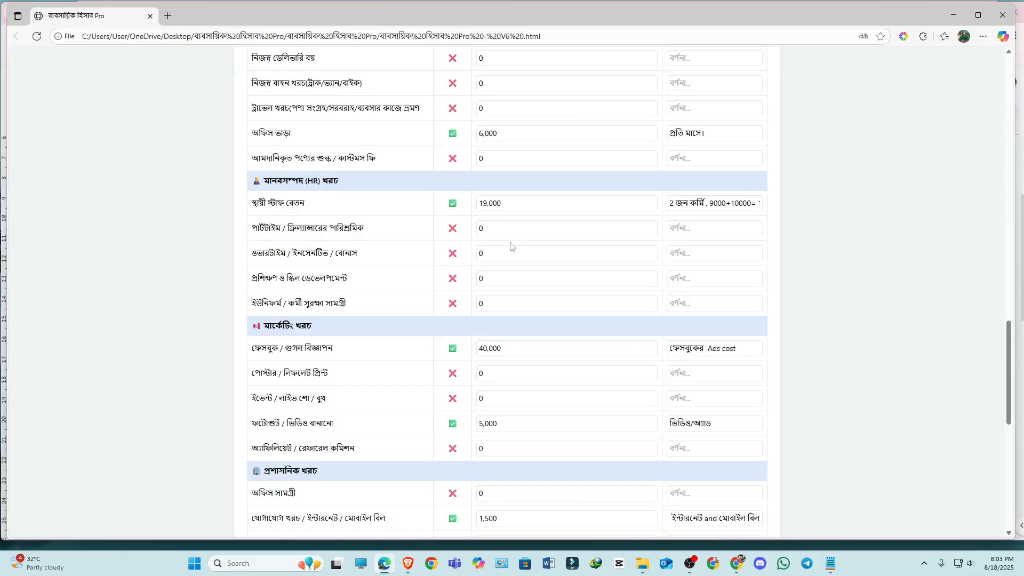
scroll(533, 297, down, 10)
scroll(535, 297, up, 20)
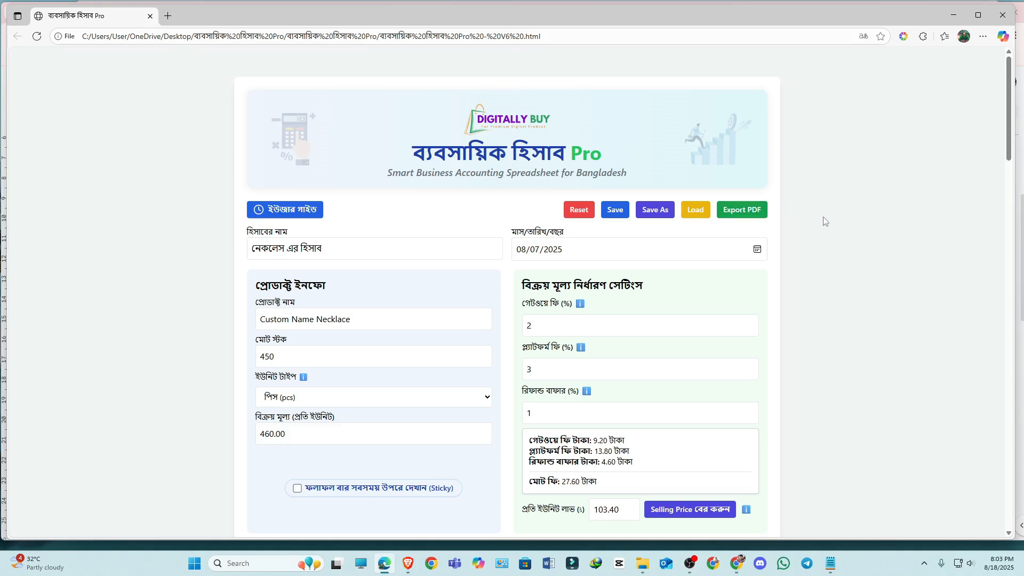
click(749, 214)
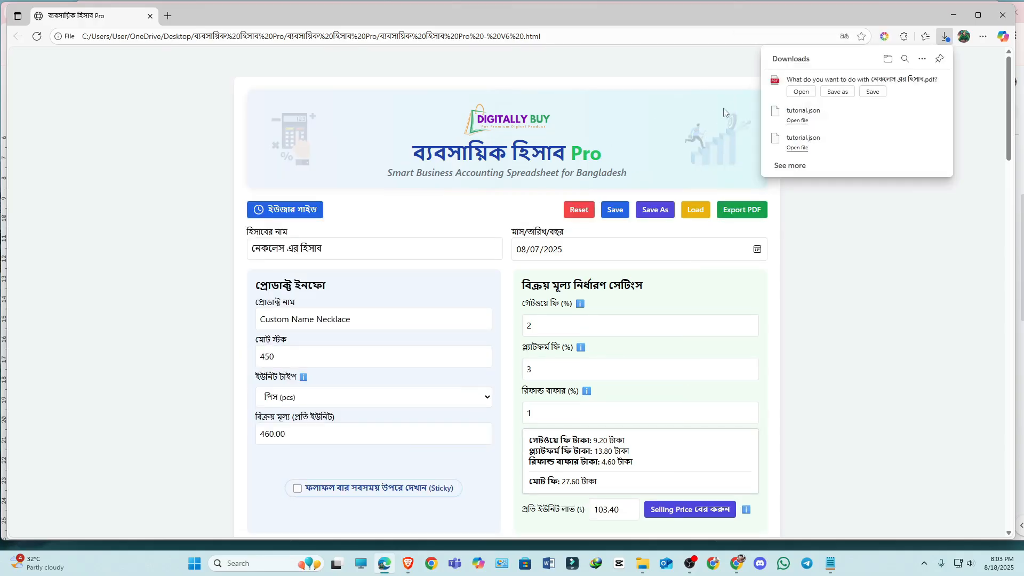
click(801, 92)
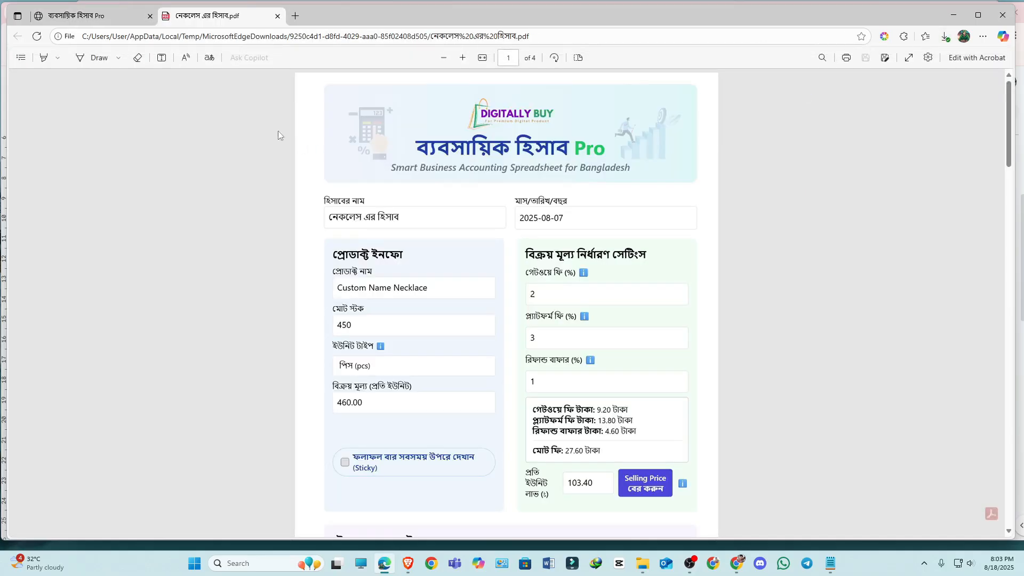
Compare the accounting sheet with the exported PDF and look through the PDF's pages down to the profit summary
click(93, 15)
scroll(482, 259, down, 7)
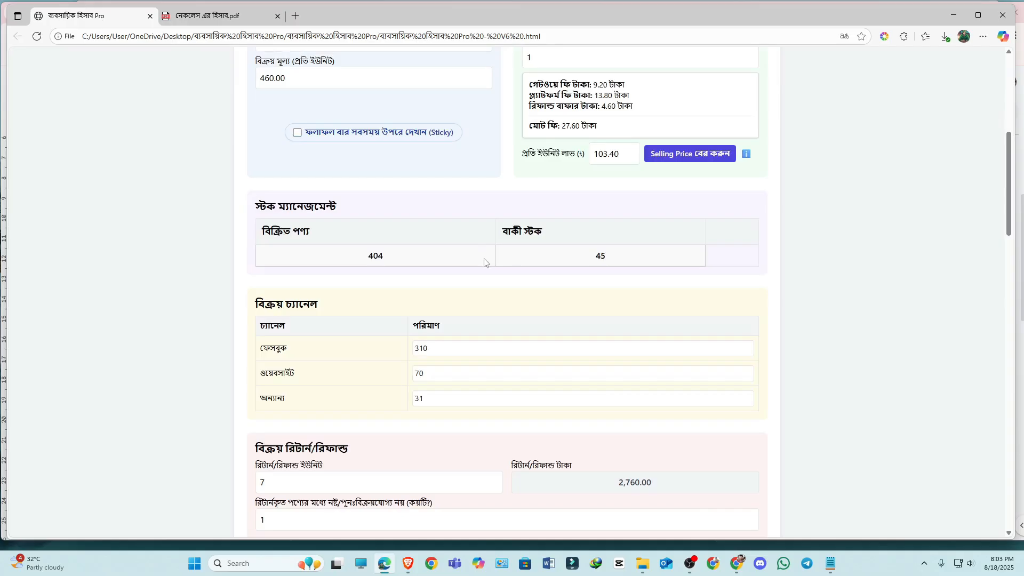
scroll(483, 259, up, 7)
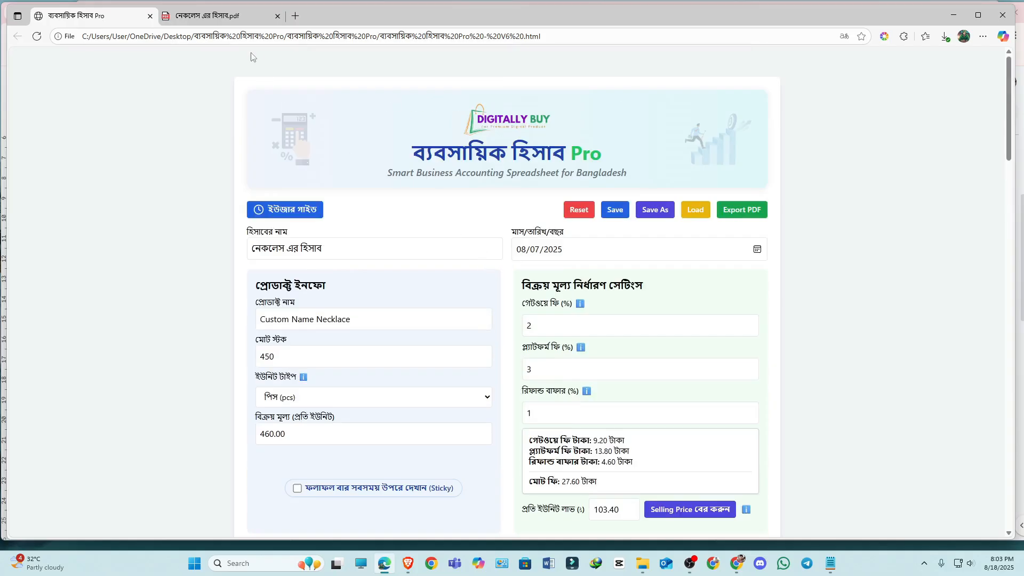
click(213, 21)
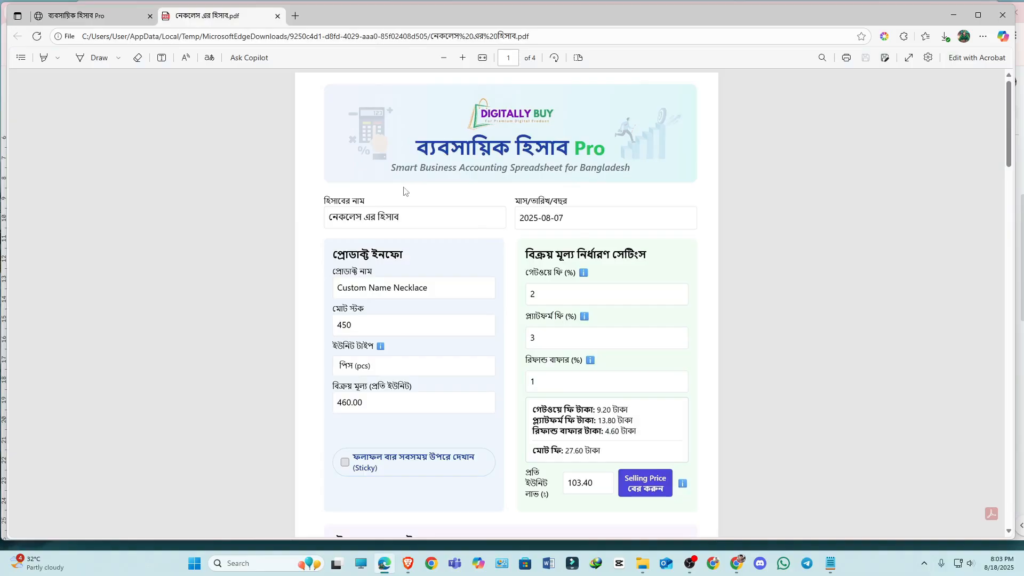
scroll(434, 197, down, 10)
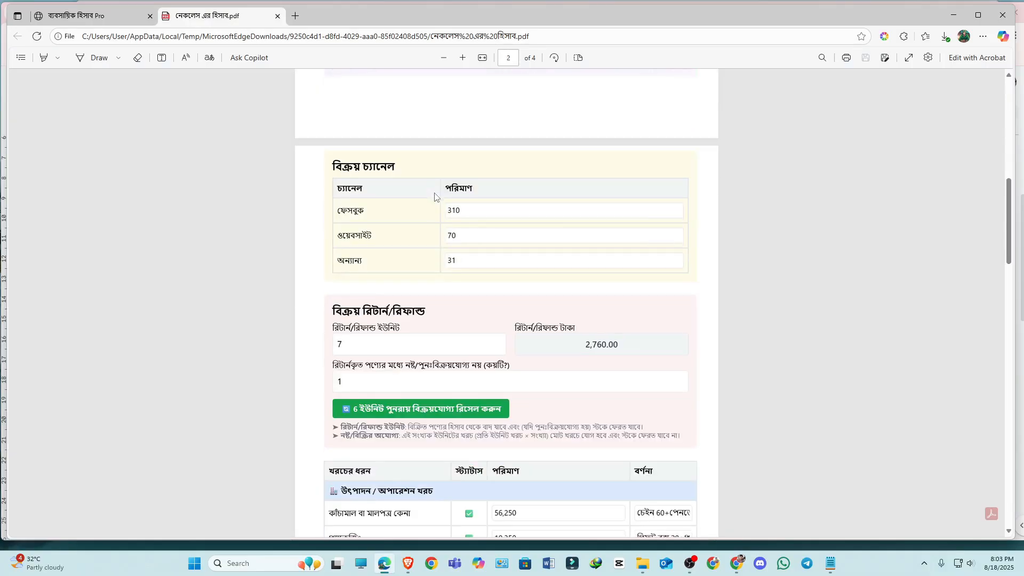
scroll(434, 197, down, 15)
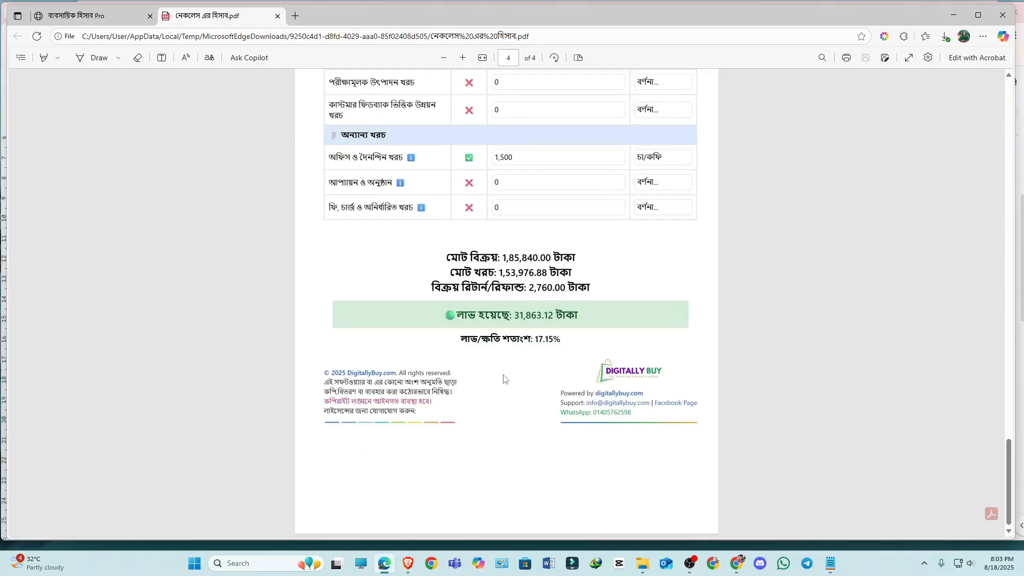
scroll(485, 387, up, 20)
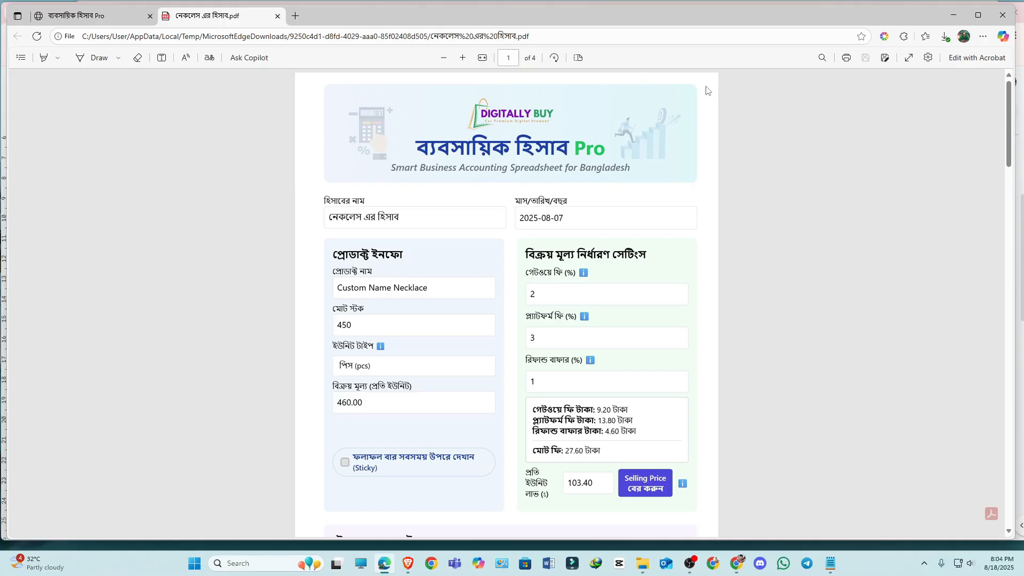
scroll(380, 202, down, 10)
scroll(374, 160, up, 10)
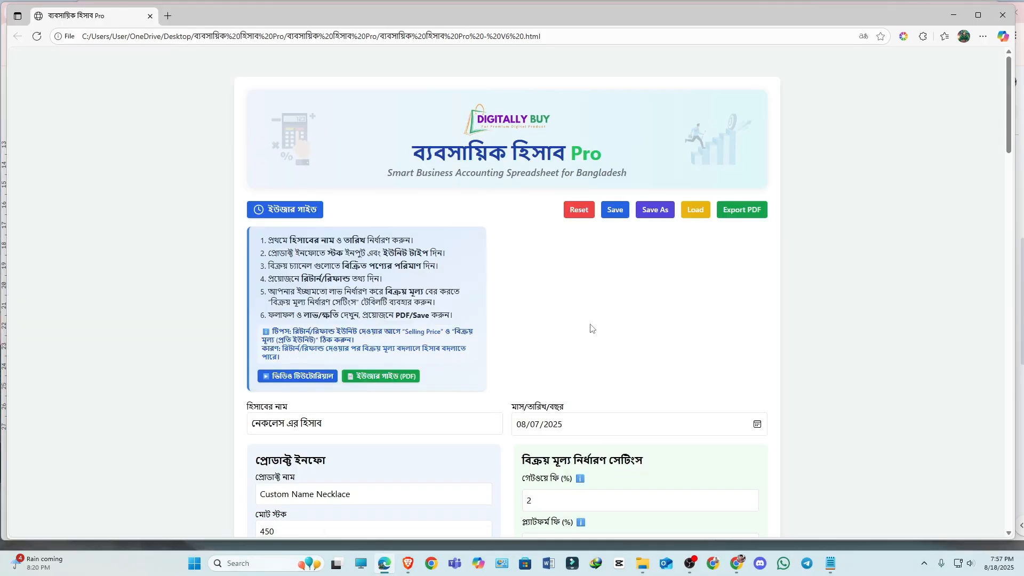
Close the user guide and look over the stock management, sales channel and return/refund sections
click(302, 210)
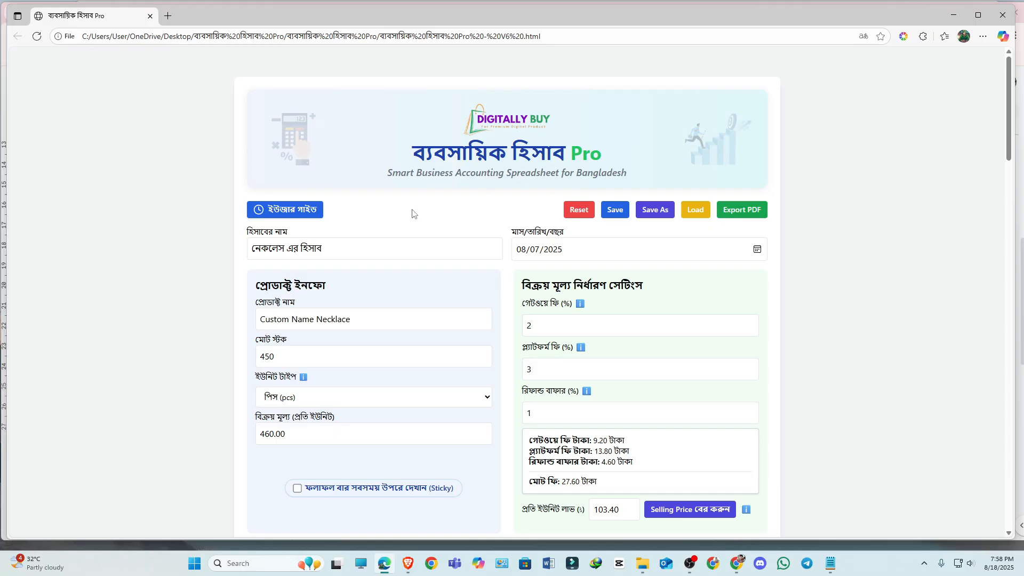
scroll(443, 210, down, 20)
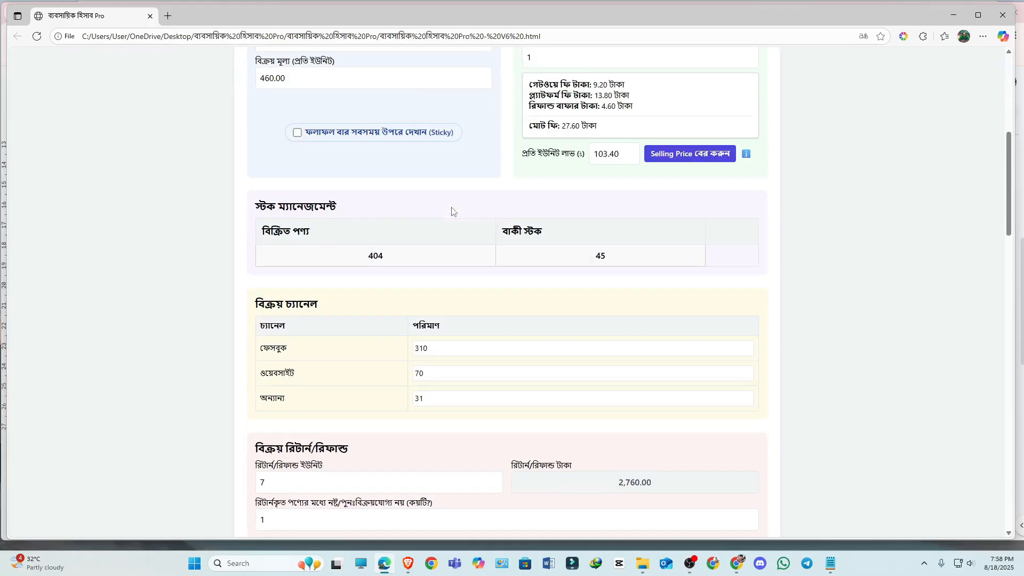
key(Home)
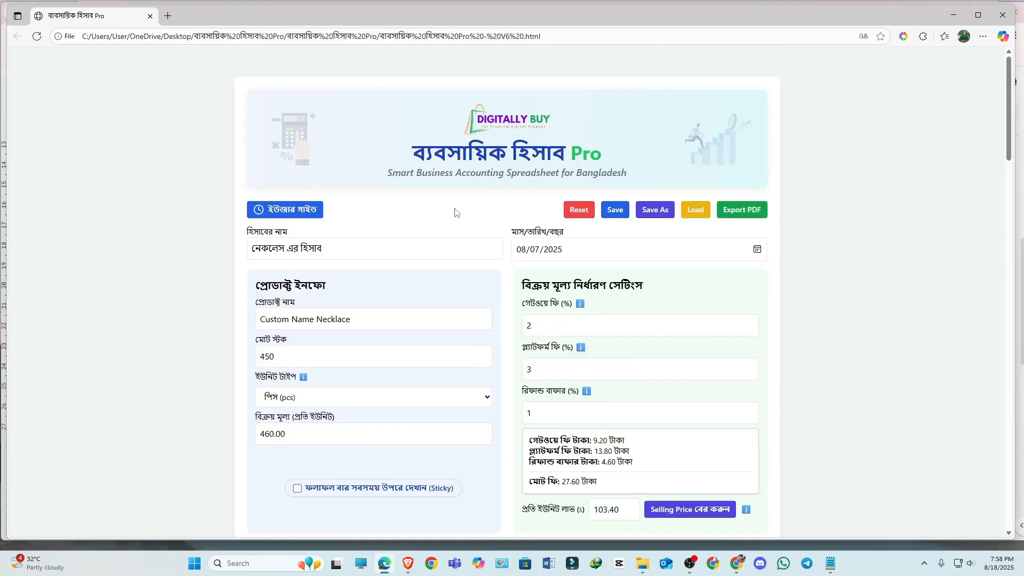